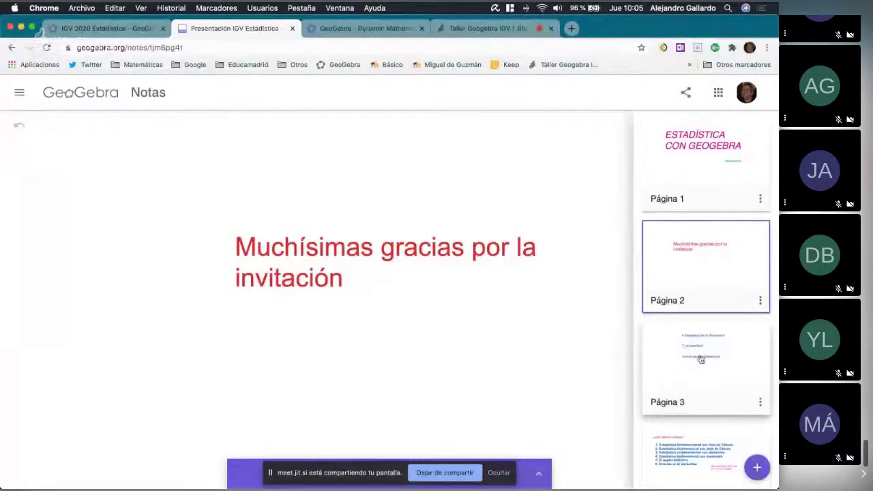
# Show page 3 and page 4, the list of workshop topics, of the statistics presentation.
pyautogui.click(700, 360)
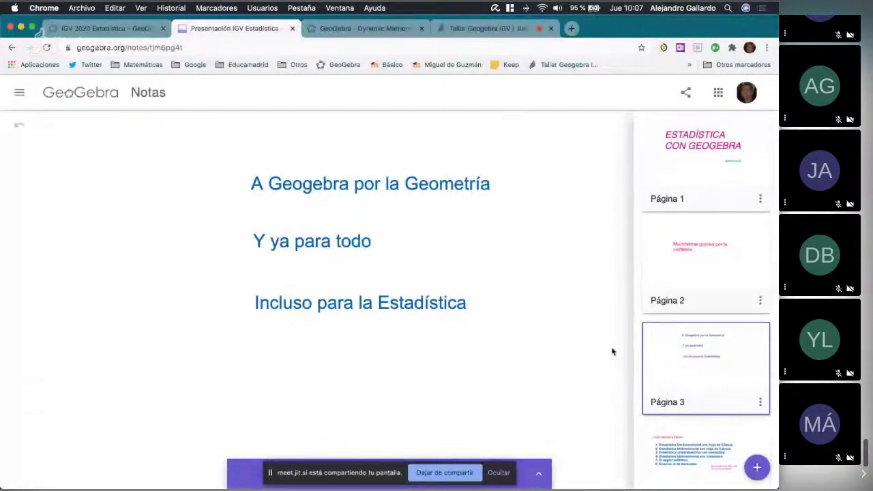
pyautogui.scroll(-3, 719, 346)
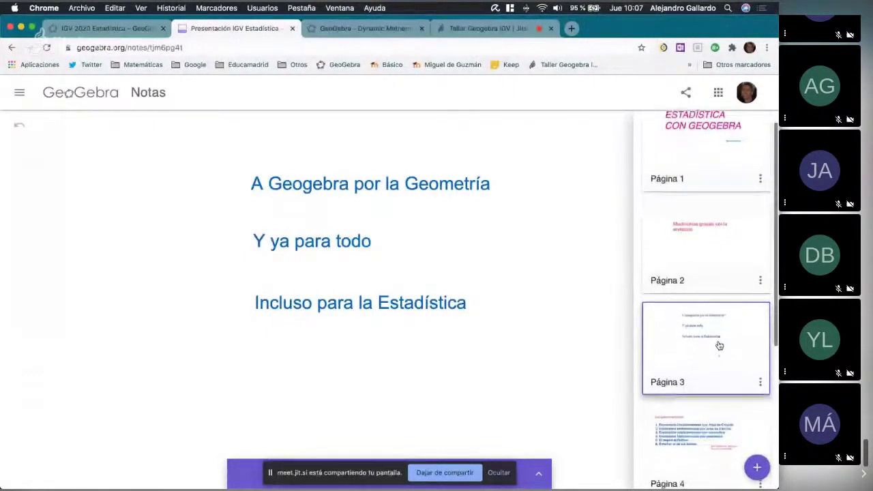
pyautogui.scroll(-1, 718, 345)
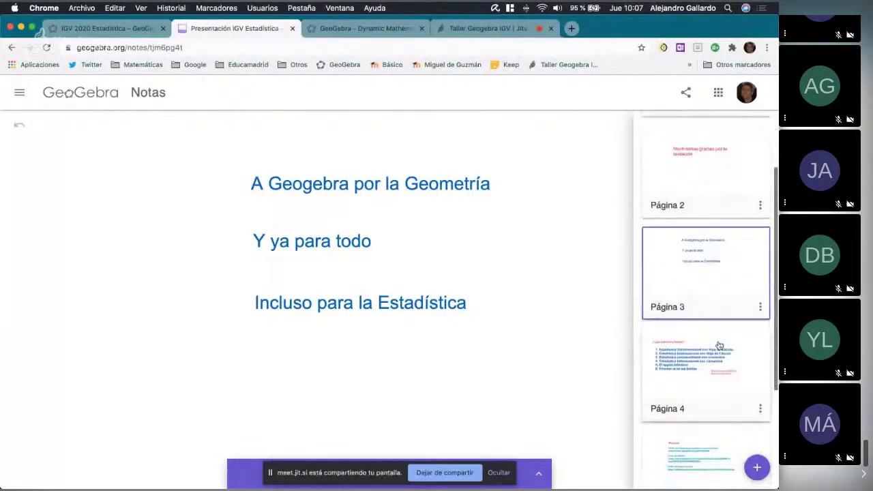
pyautogui.click(686, 363)
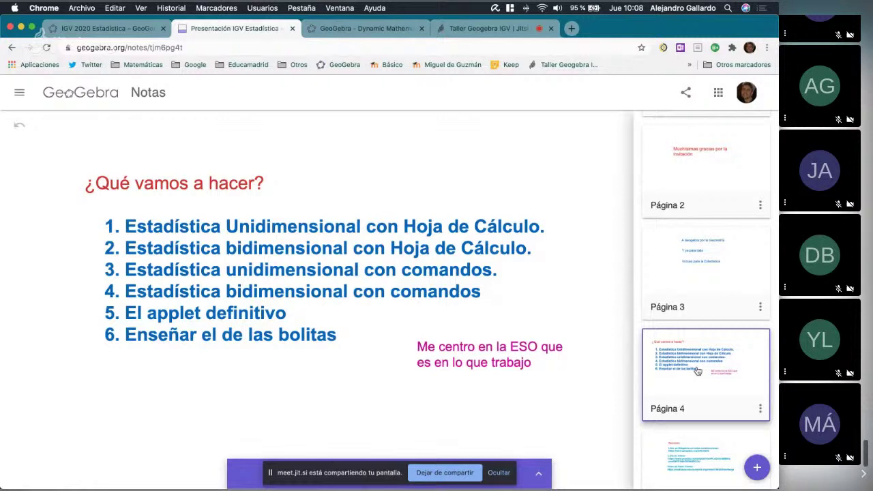
pyautogui.scroll(-1, 696, 369)
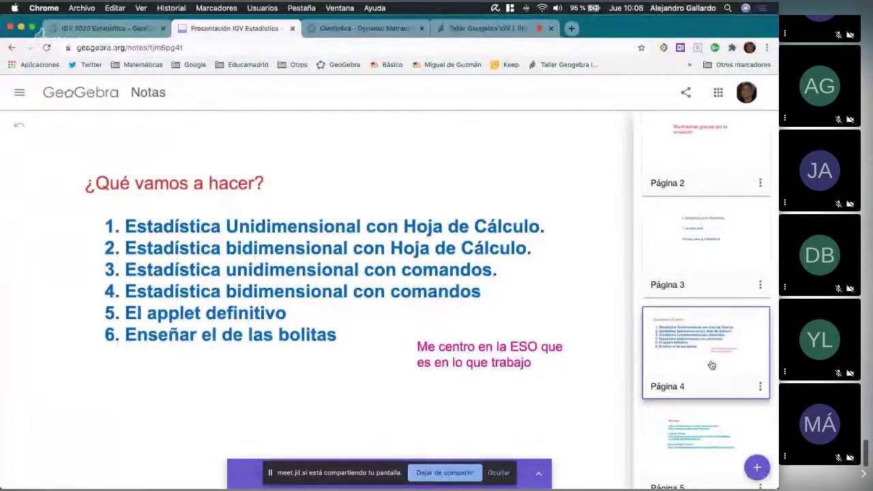
pyautogui.scroll(-2, 709, 365)
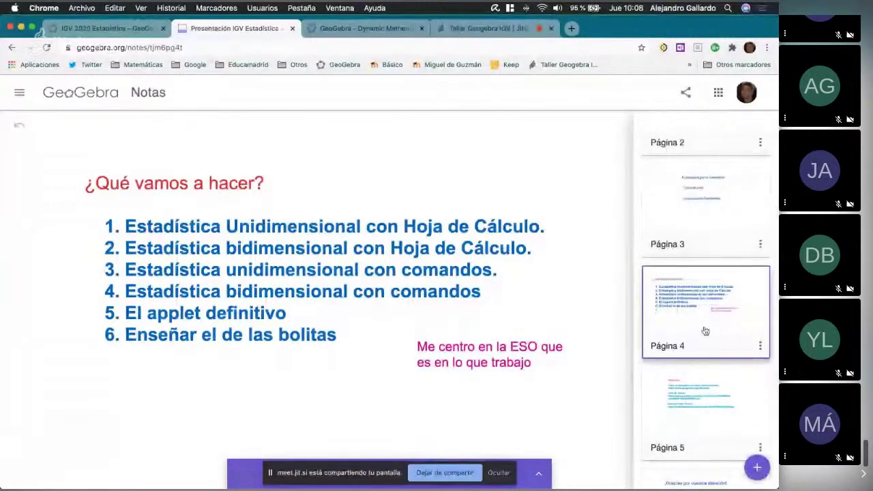
pyautogui.scroll(1, 705, 331)
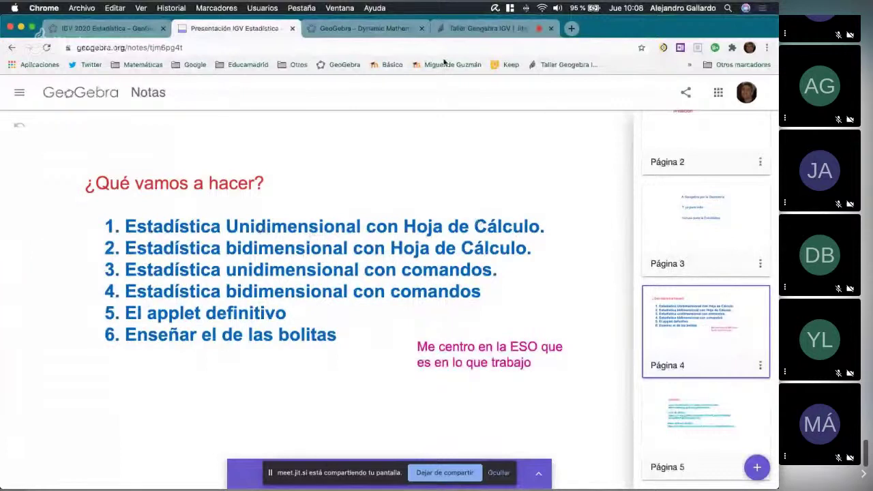
# Open GeoGebra Clásico from the GeoGebra resources page and choose the Hoja de Cálculo perspective.
pyautogui.click(347, 30)
pyautogui.click(708, 93)
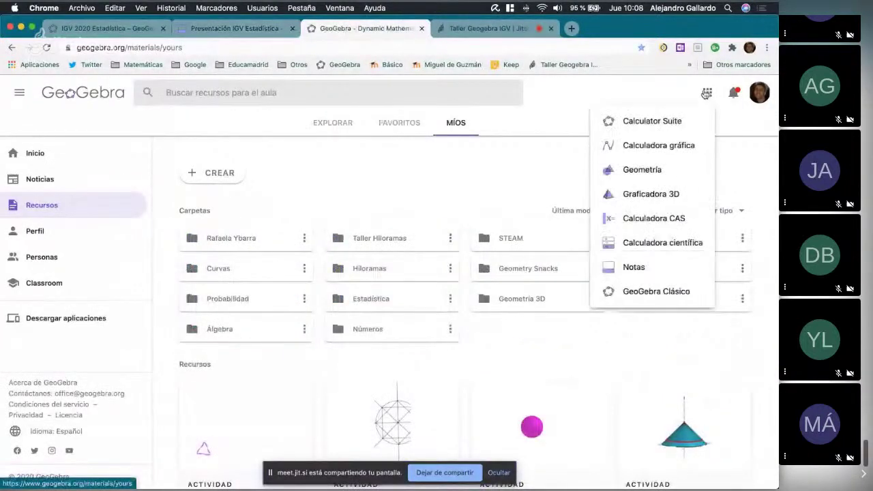
pyautogui.click(617, 292)
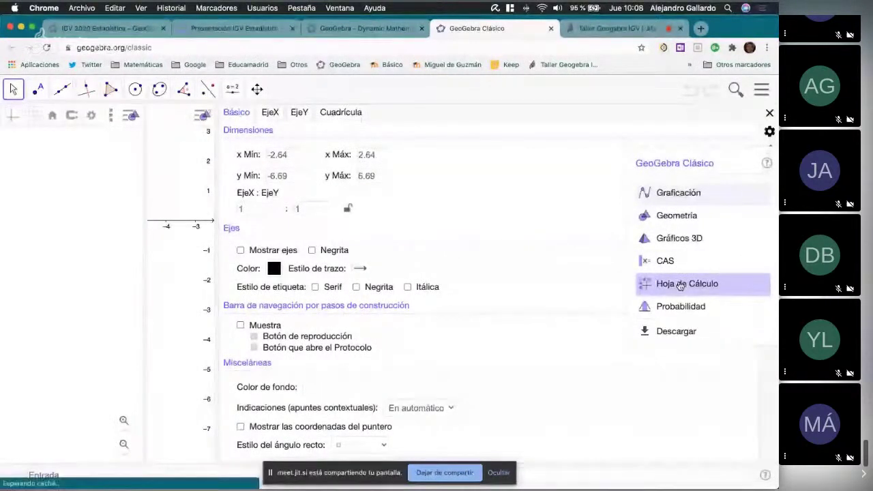
pyautogui.click(682, 283)
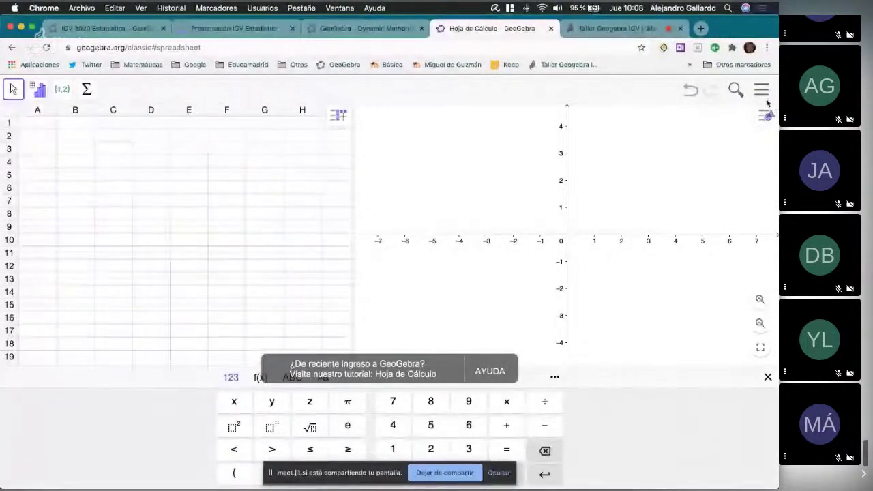
# Hide the Vista Gráfica so that only the spreadsheet is displayed.
pyautogui.click(764, 94)
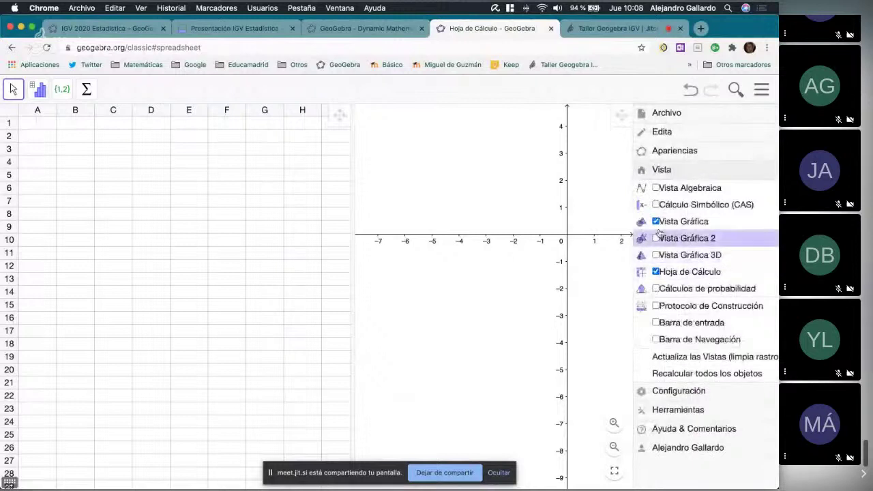
pyautogui.click(656, 221)
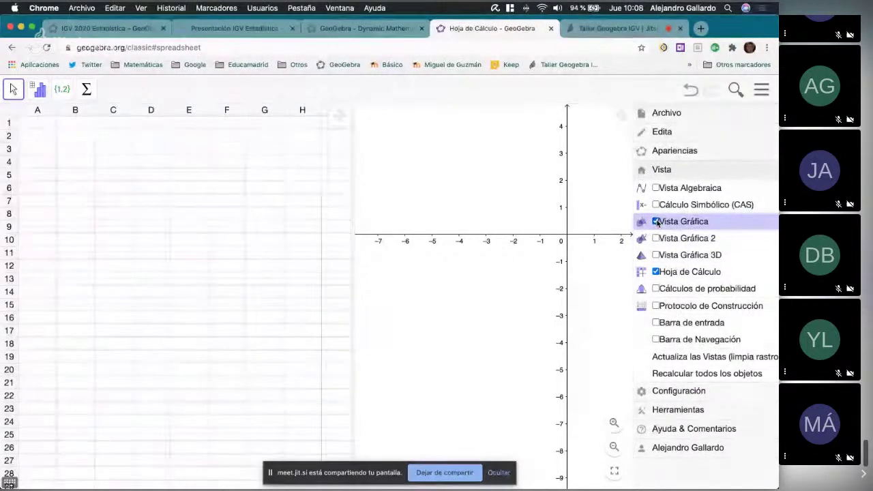
pyautogui.click(762, 89)
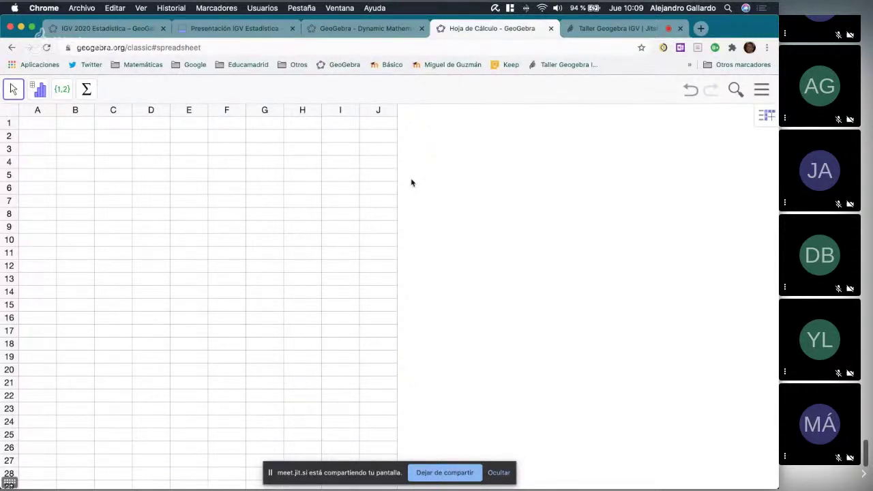
# Enter the column headers x_i in cell A1 and n_i in cell B1.
pyautogui.click(47, 128)
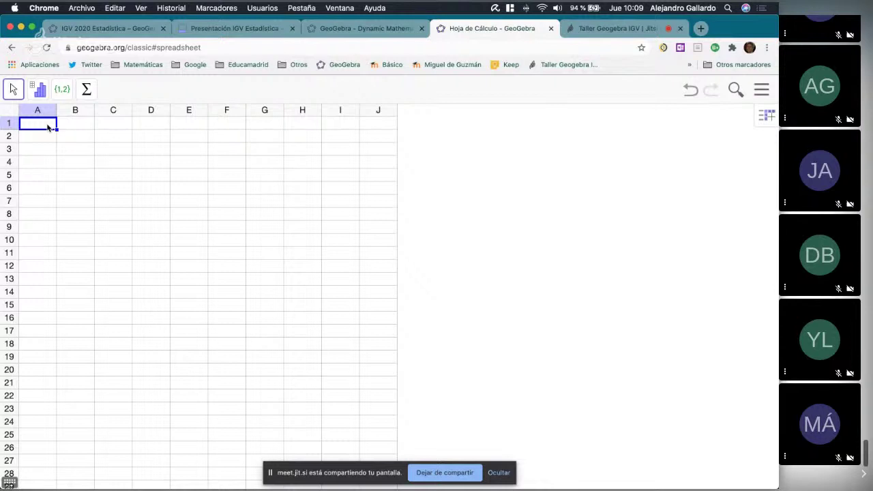
pyautogui.write('x_i')
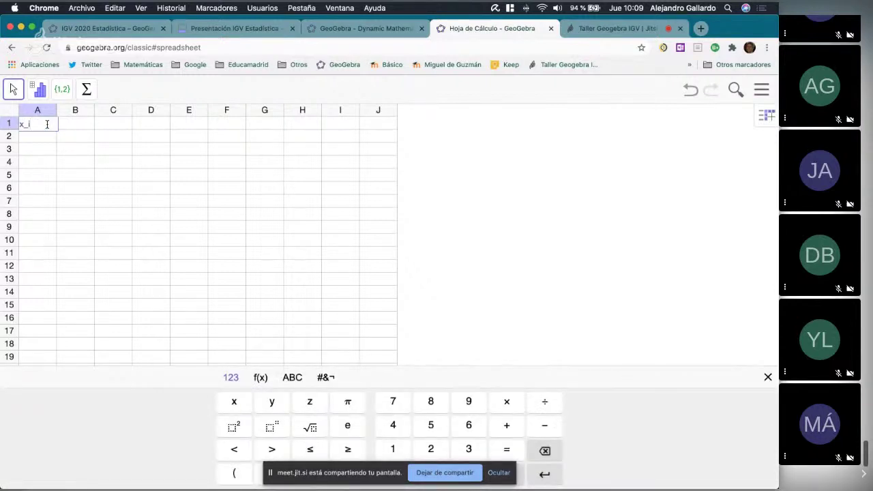
pyautogui.press('Tab')
pyautogui.write('n_i')
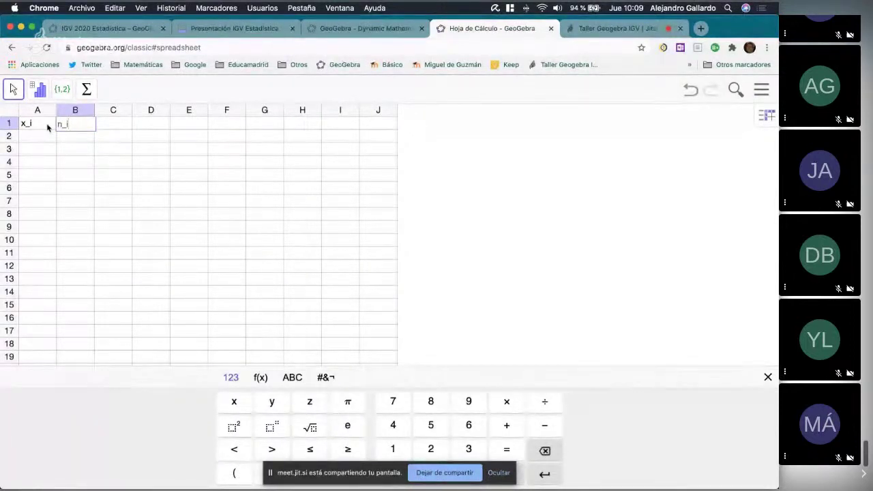
pyautogui.press('Return')
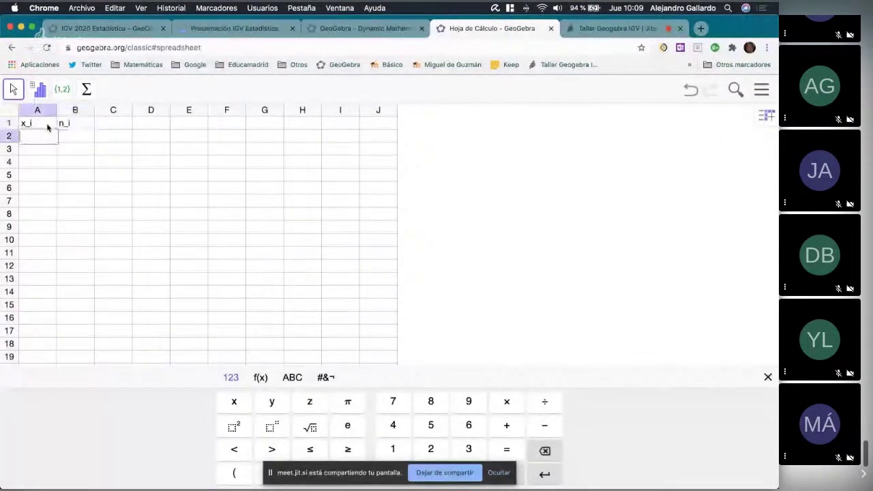
# Format the header texts in cells A1 and B1 as LaTeX formulas.
pyautogui.click(77, 126)
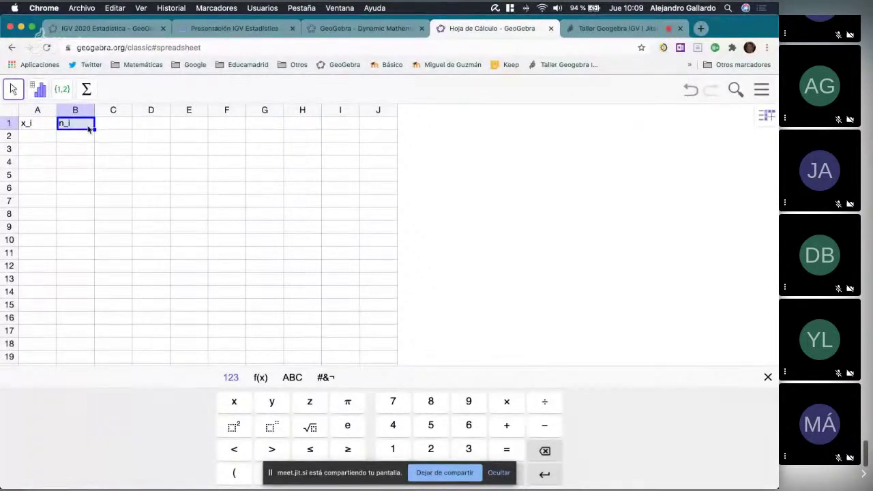
pyautogui.click(31, 126)
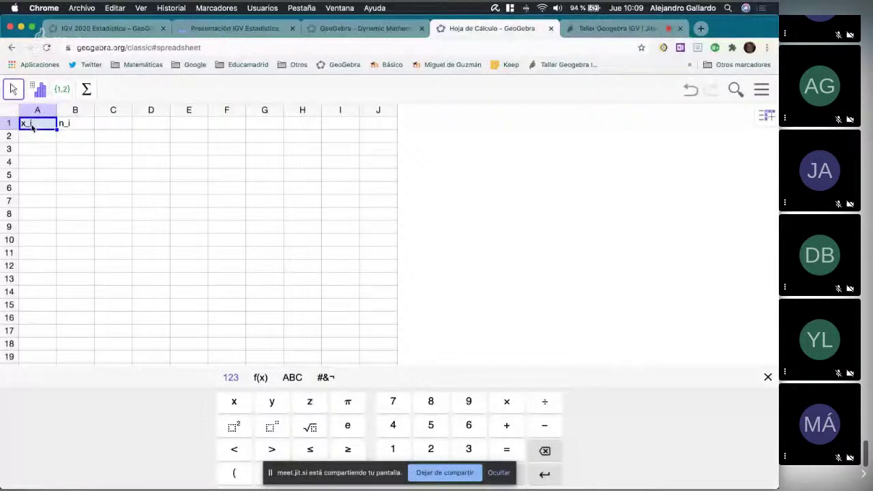
pyautogui.rightClick(31, 126)
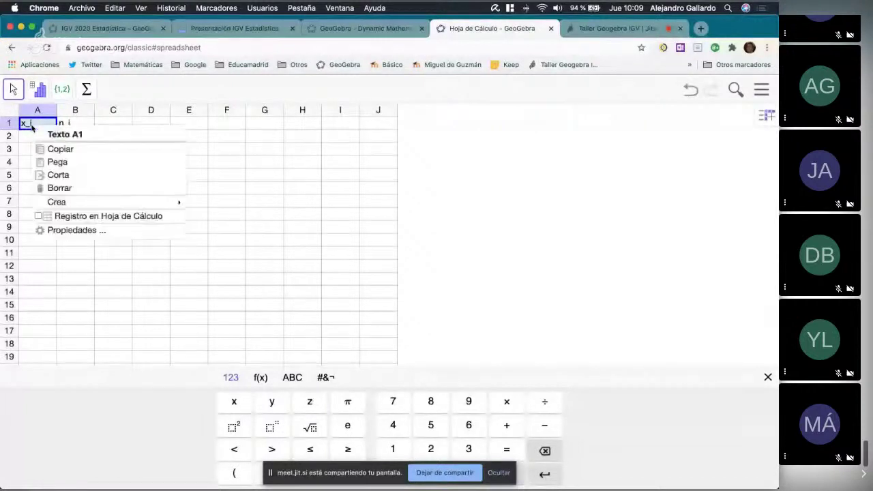
pyautogui.click(61, 231)
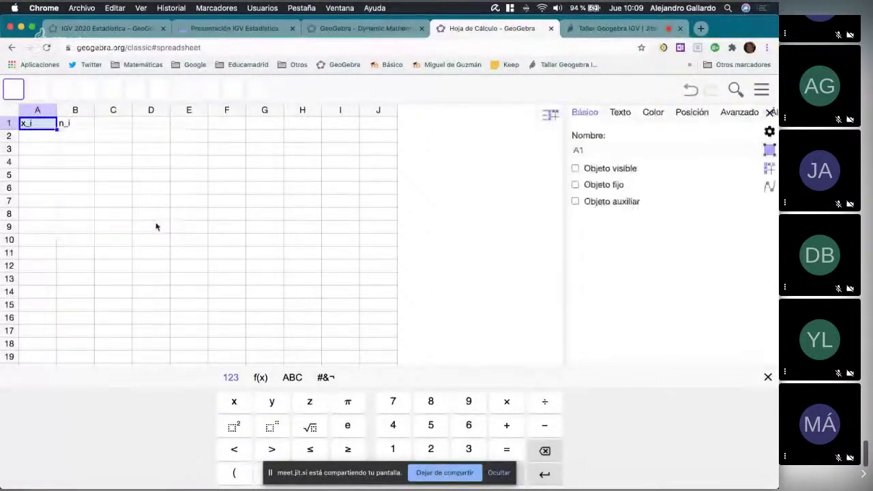
pyautogui.click(627, 113)
pyautogui.click(616, 190)
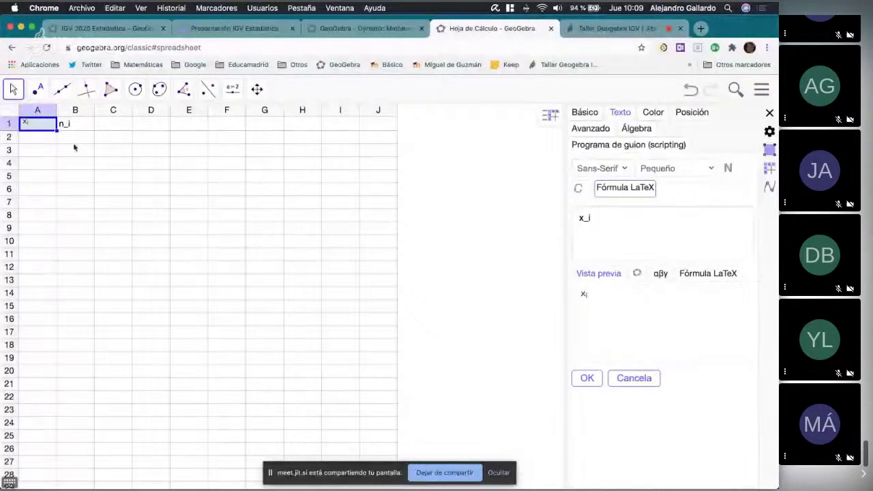
pyautogui.click(65, 123)
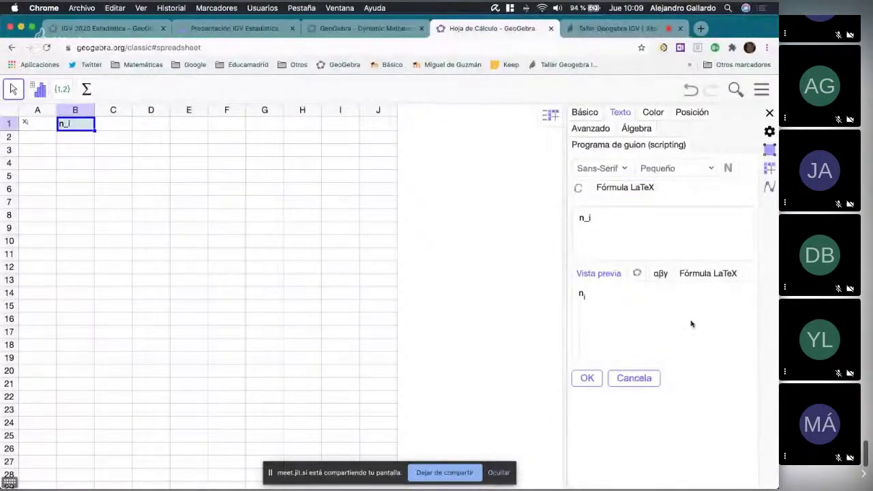
pyautogui.click(628, 195)
# Enter the header N_i in cell C1 and format it as a LaTeX formula.
pyautogui.click(108, 127)
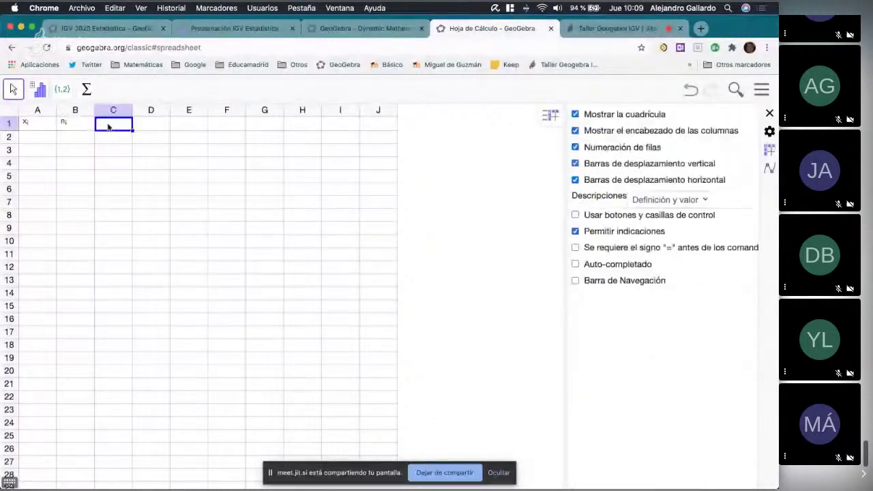
pyautogui.write('N_')
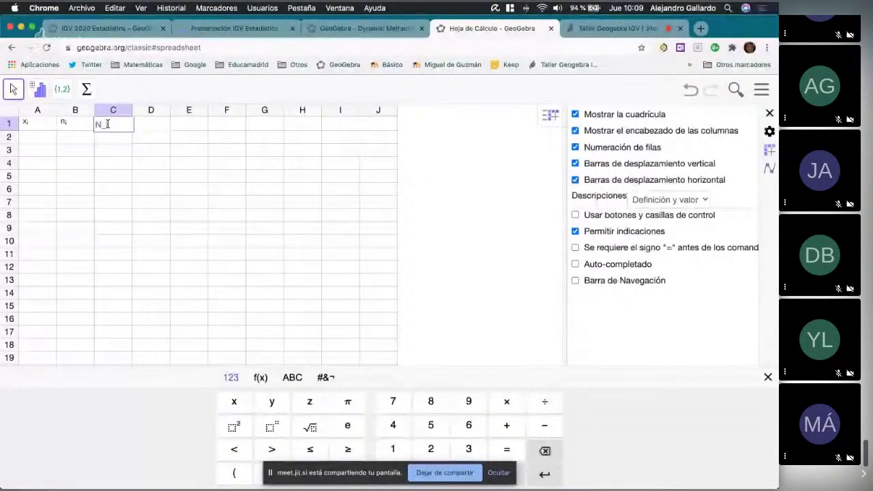
pyautogui.press('BackSpace')
pyautogui.press('BackSpace')
pyautogui.write('N_')
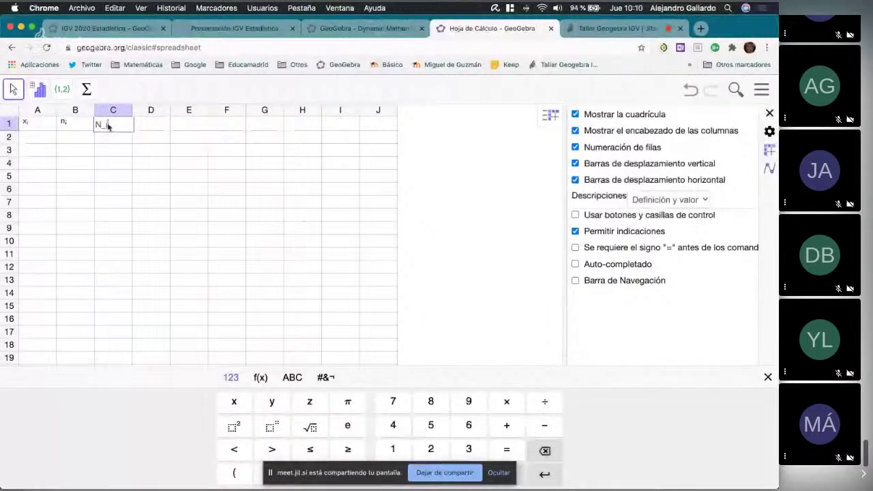
pyautogui.write('i')
pyautogui.press('Return')
pyautogui.click(115, 123)
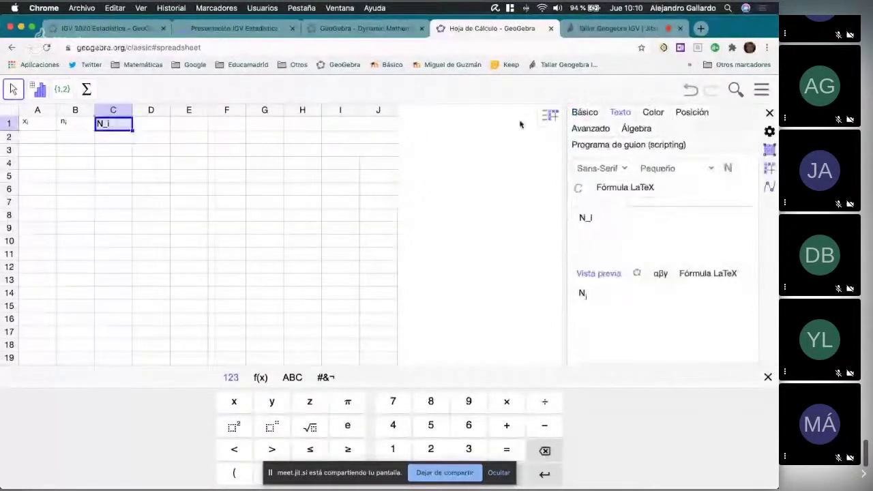
pyautogui.click(622, 187)
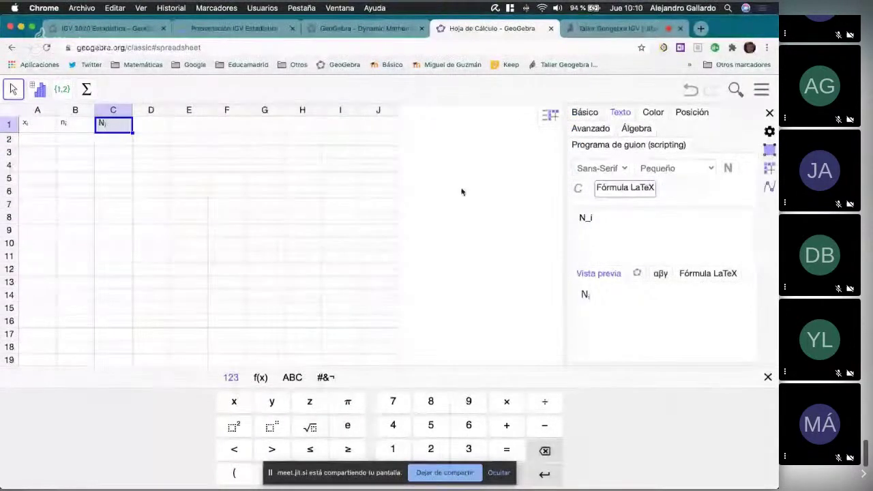
# Fill cells A2 to A8 with the data values 1, 2, 3, 4, 5, 6 and 7.
pyautogui.click(29, 144)
pyautogui.write('1')
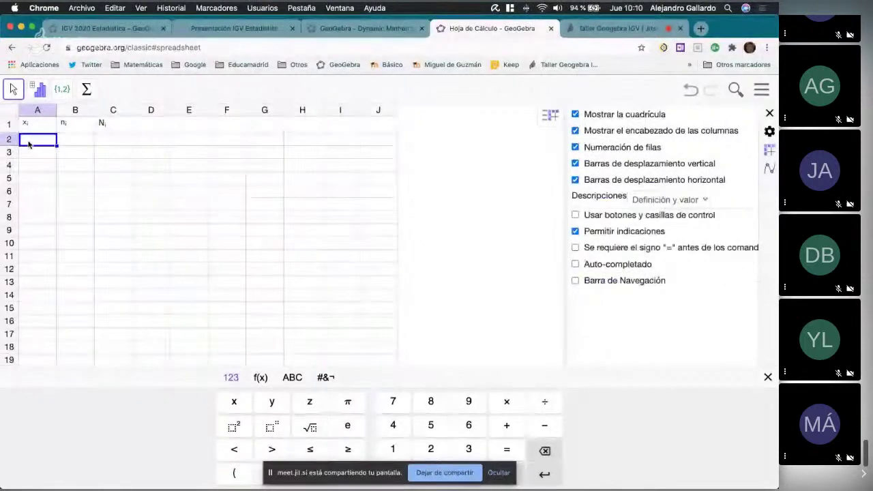
pyautogui.press('Return')
pyautogui.write('2')
pyautogui.press('Return')
pyautogui.write('3')
pyautogui.press('Return')
pyautogui.write('4')
pyautogui.press('Return')
pyautogui.write('5')
pyautogui.press('Return')
pyautogui.write('6')
pyautogui.press('Return')
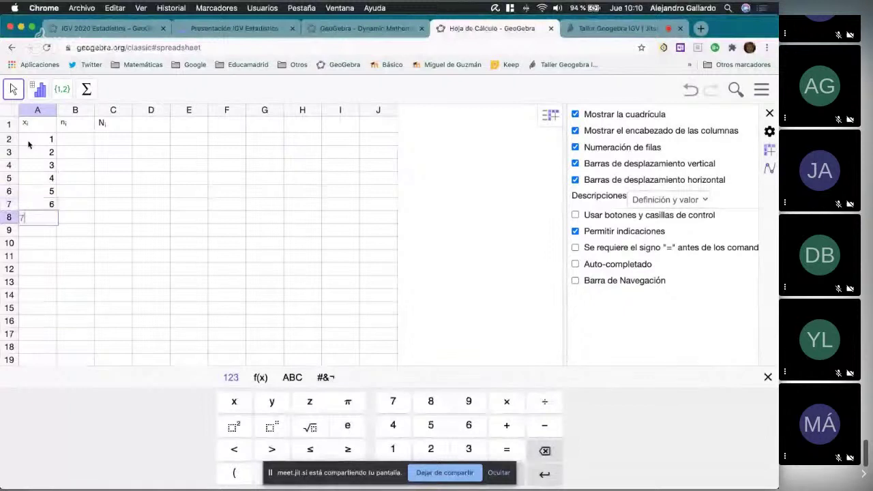
pyautogui.write('7')
pyautogui.press('Tab')
# Fill cells B2 to B8 with the frequencies 2, 5, 4, 6, 7, 3 and 1.
pyautogui.press('Up')
pyautogui.press('Up')
pyautogui.press('Up')
pyautogui.press('Up')
pyautogui.press('Up')
pyautogui.press('Up')
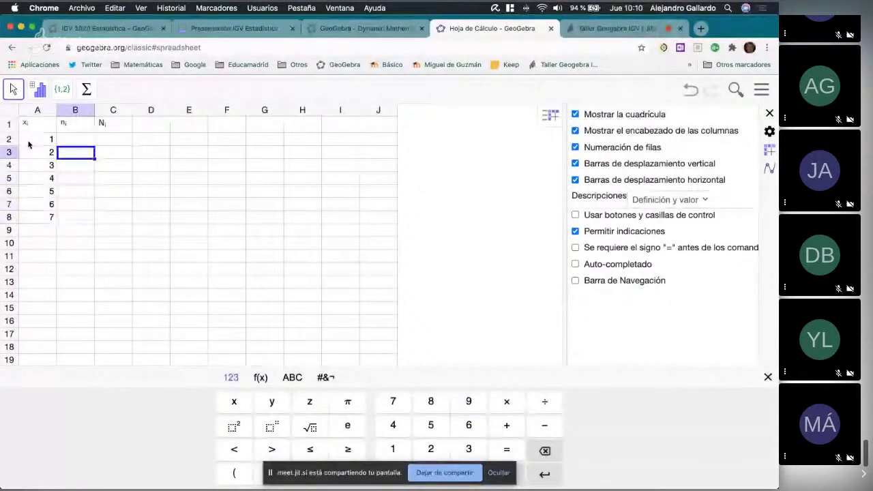
pyautogui.write('2')
pyautogui.press('Return')
pyautogui.write('5')
pyautogui.press('Return')
pyautogui.write('4')
pyautogui.press('Return')
pyautogui.write('6')
pyautogui.press('Return')
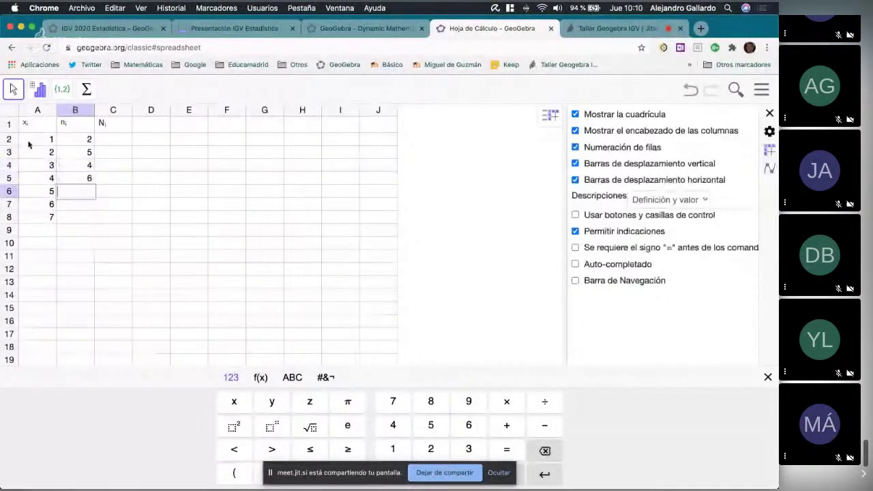
pyautogui.write('7')
pyautogui.press('Return')
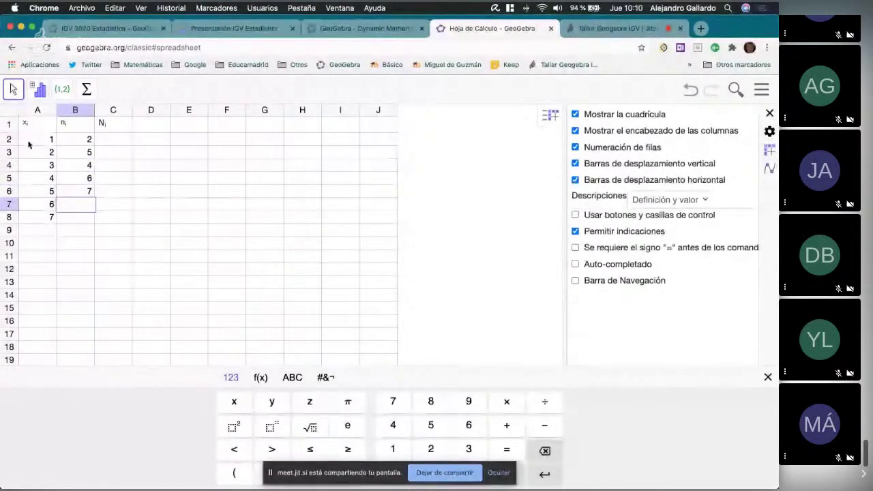
pyautogui.write('3')
pyautogui.press('Return')
pyautogui.write('1')
pyautogui.press('Return')
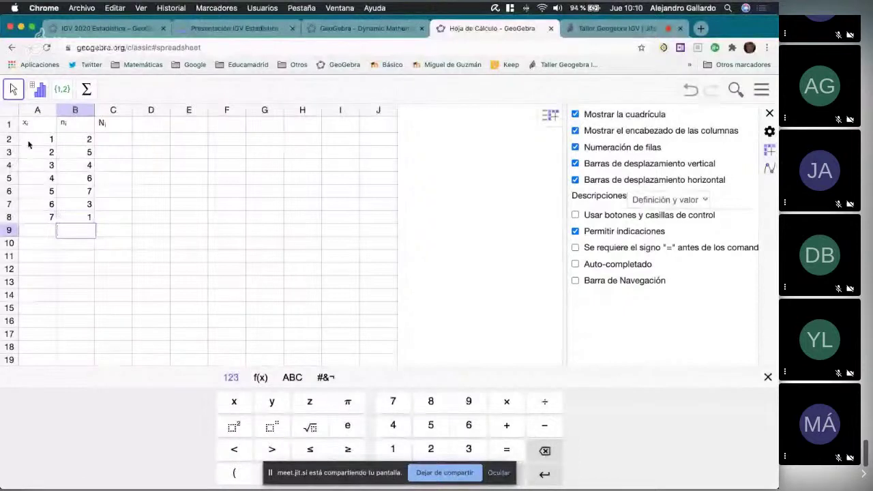
# Enter the formula =B2 in cell C2 as the first cumulative frequency.
pyautogui.click(113, 141)
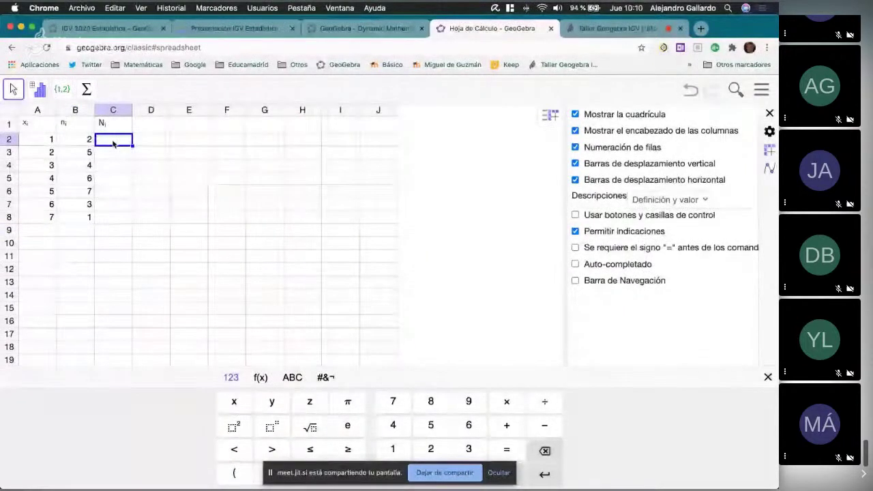
pyautogui.write('= B2')
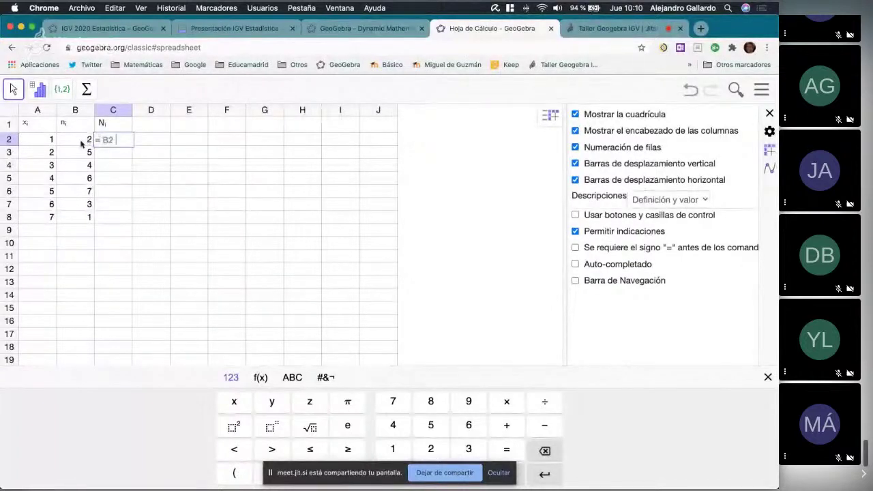
pyautogui.press('Return')
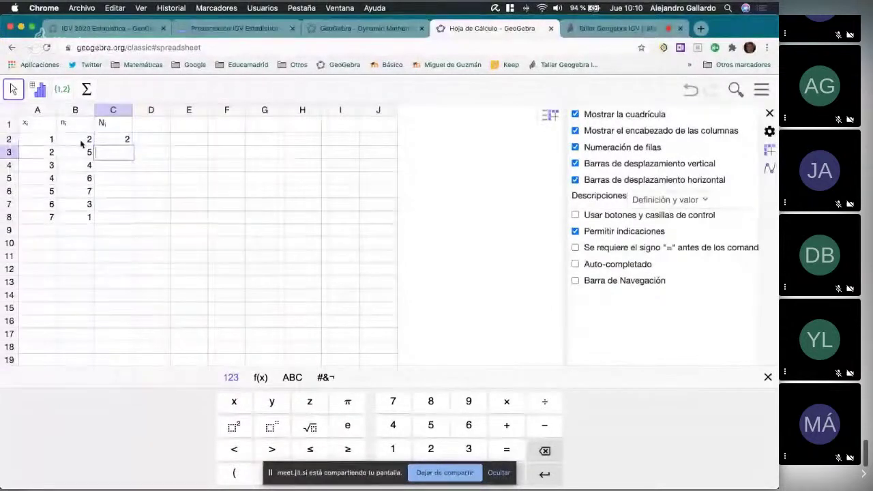
# Enter the formula =C2+B3 in cell C3 and copy it down through cell C8.
pyautogui.write('=')
pyautogui.click(125, 141)
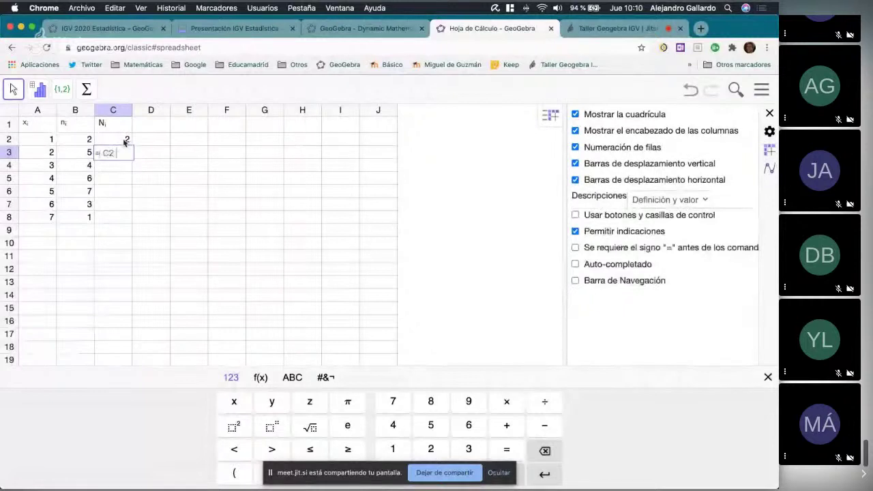
pyautogui.write('+')
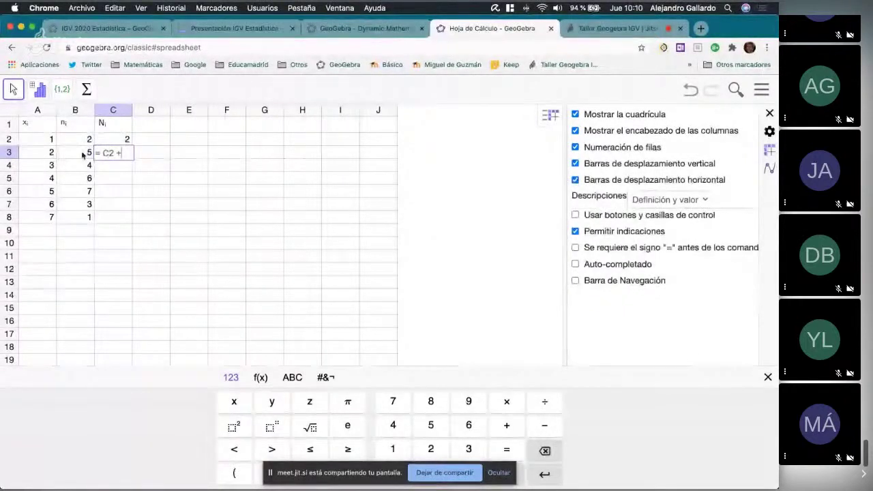
pyautogui.click(89, 152)
pyautogui.press('Return')
pyautogui.click(127, 154)
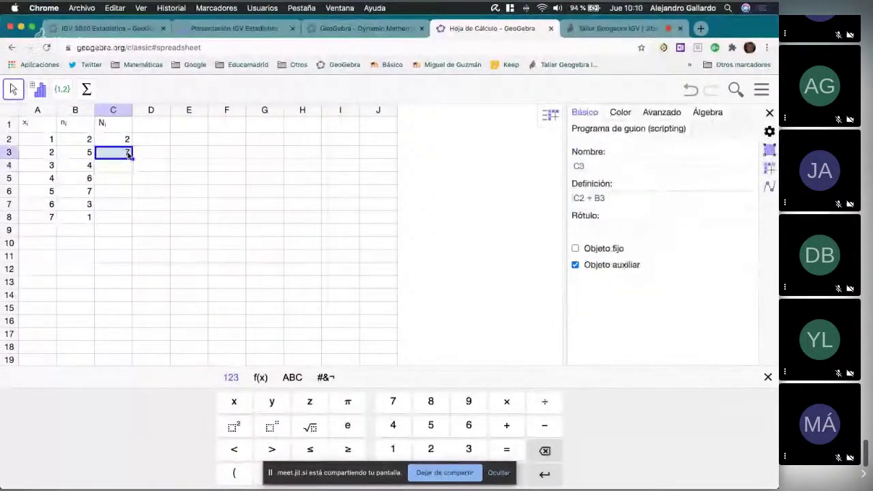
pyautogui.moveTo(132, 156); pyautogui.dragTo(129, 218)
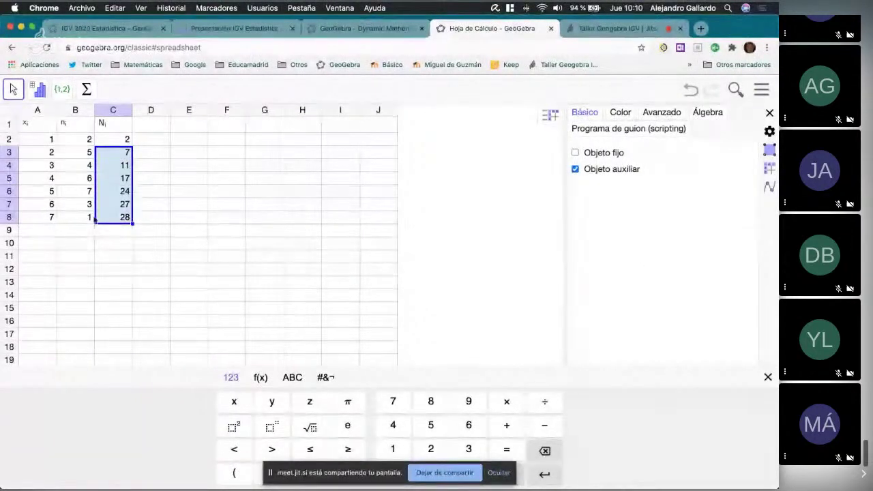
# Sum the frequencies in B2:B8 with the Suma tool so the total goes in cell B9.
pyautogui.click(81, 144)
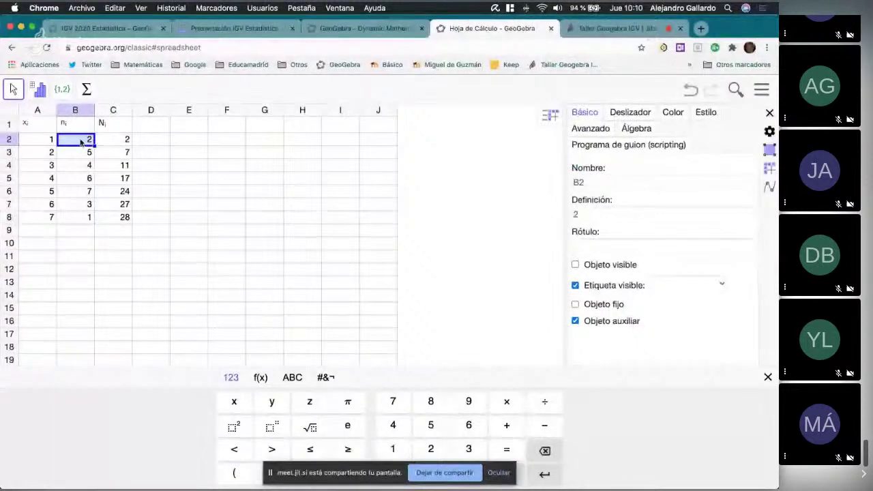
pyautogui.moveTo(81, 145); pyautogui.dragTo(80, 220)
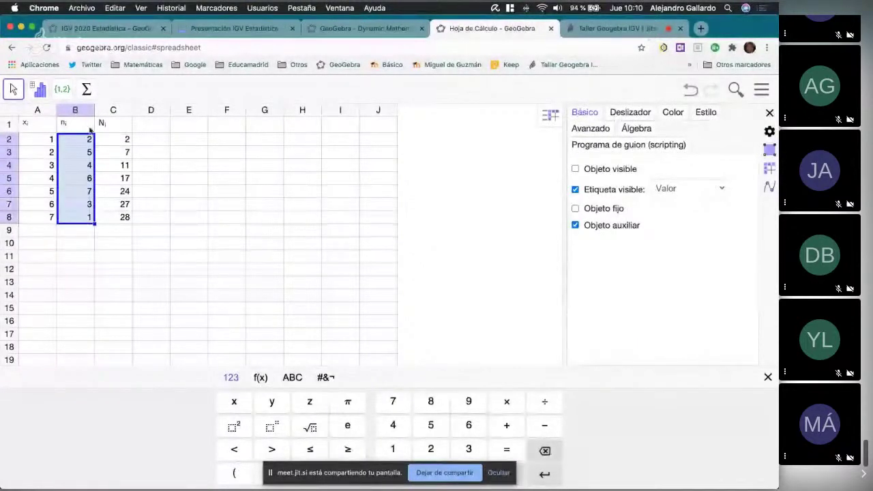
pyautogui.click(86, 90)
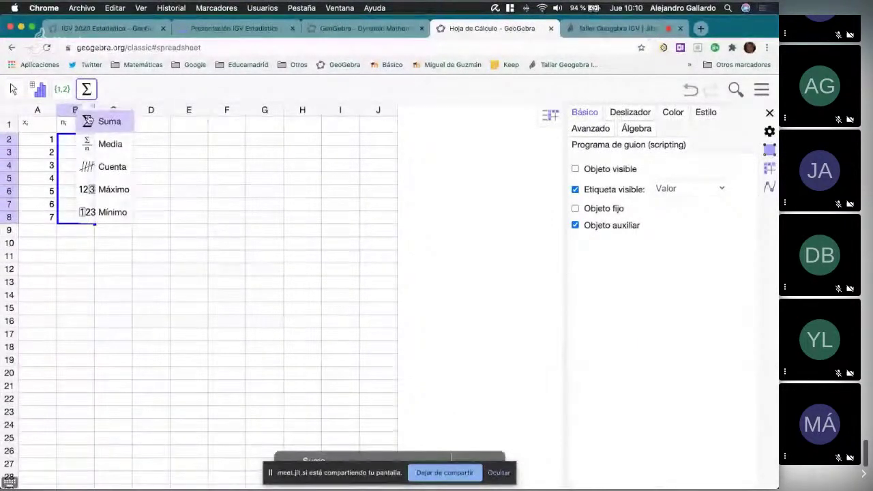
pyautogui.click(88, 121)
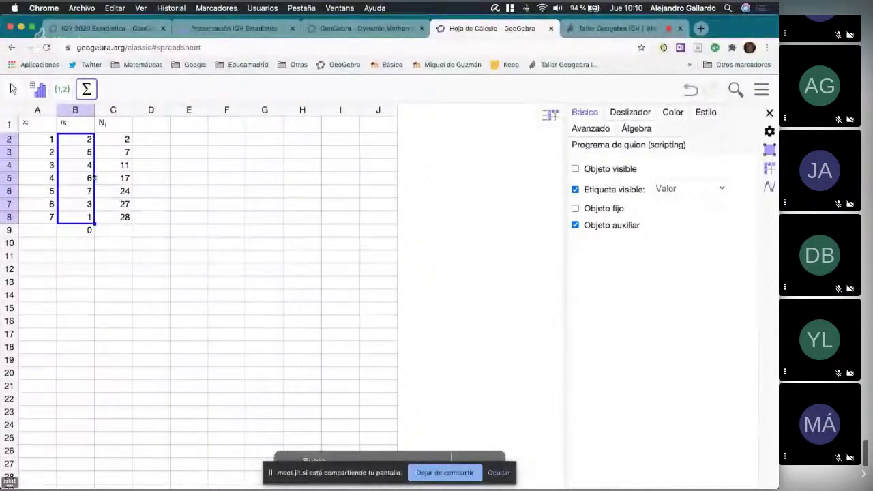
pyautogui.click(84, 89)
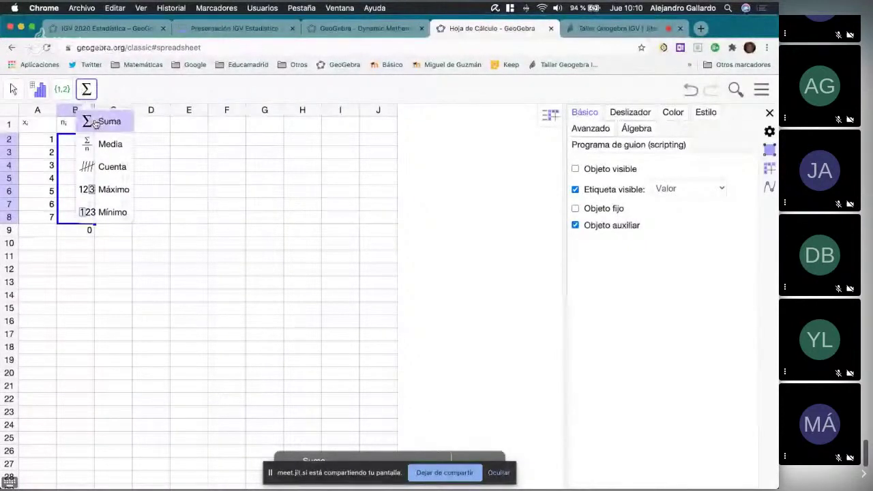
pyautogui.click(88, 122)
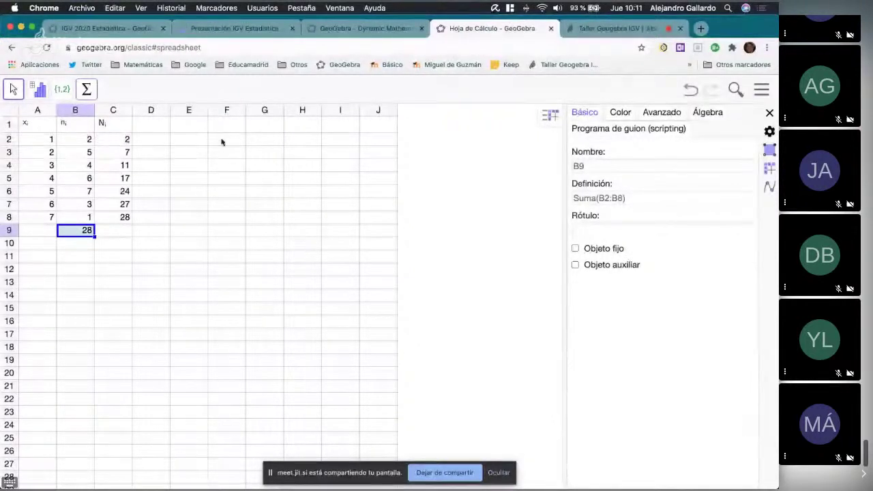
# Run a one-variable analysis on A1:B8, then close the properties view and move the screen-sharing bar off the chart.
pyautogui.click(152, 128)
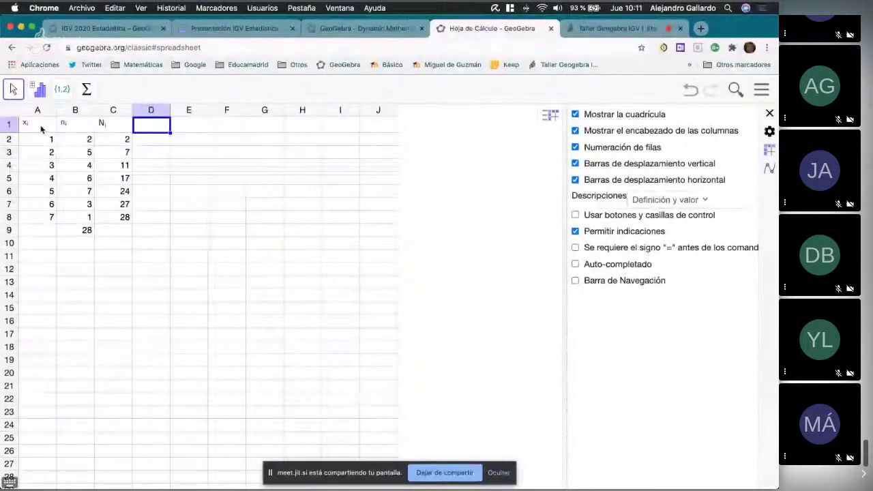
pyautogui.click(58, 127)
pyautogui.moveTo(58, 126); pyautogui.dragTo(74, 221)
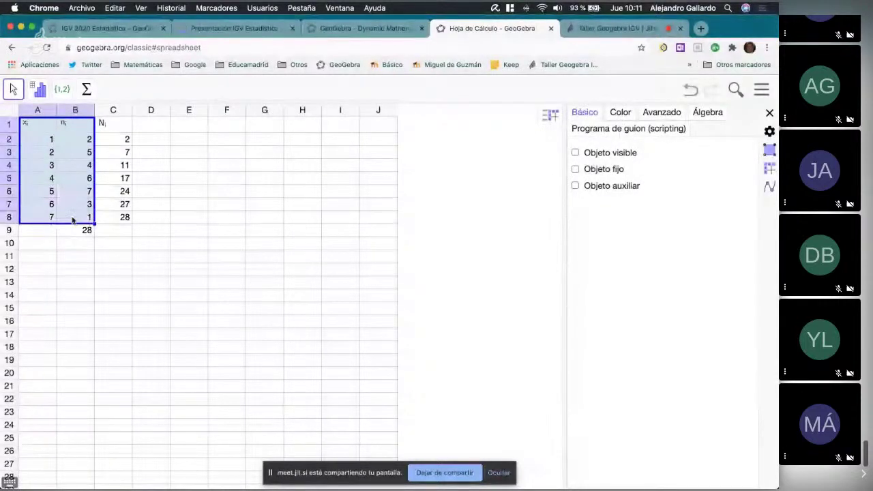
pyautogui.click(39, 90)
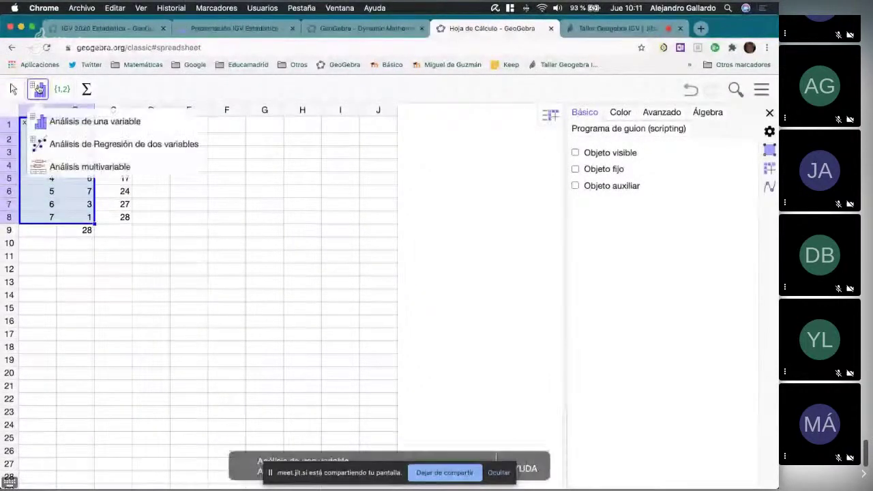
pyautogui.click(55, 121)
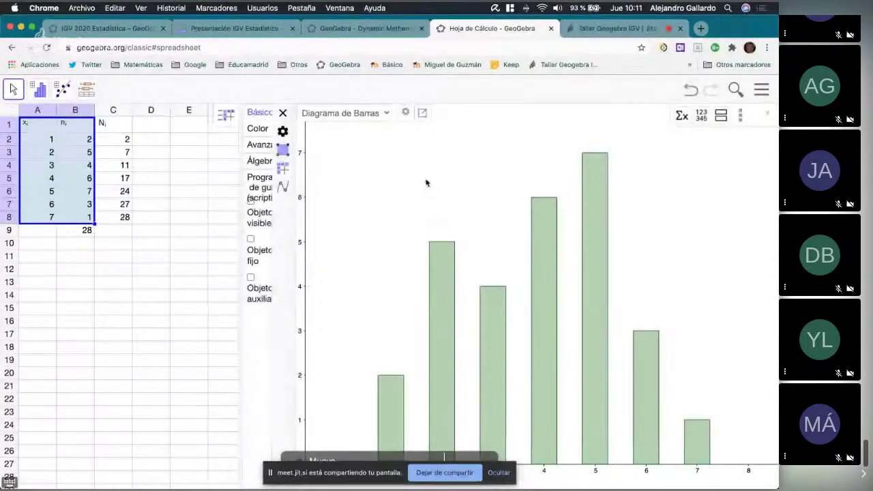
pyautogui.click(283, 114)
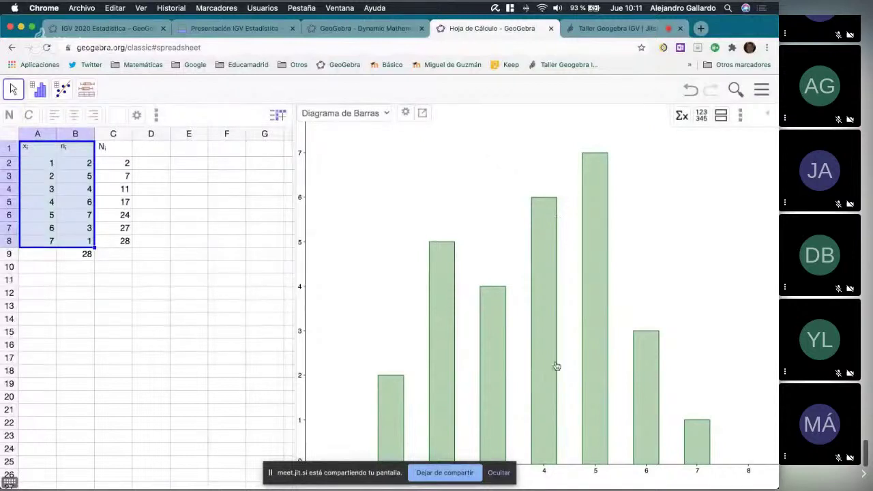
pyautogui.moveTo(326, 480); pyautogui.dragTo(94, 454)
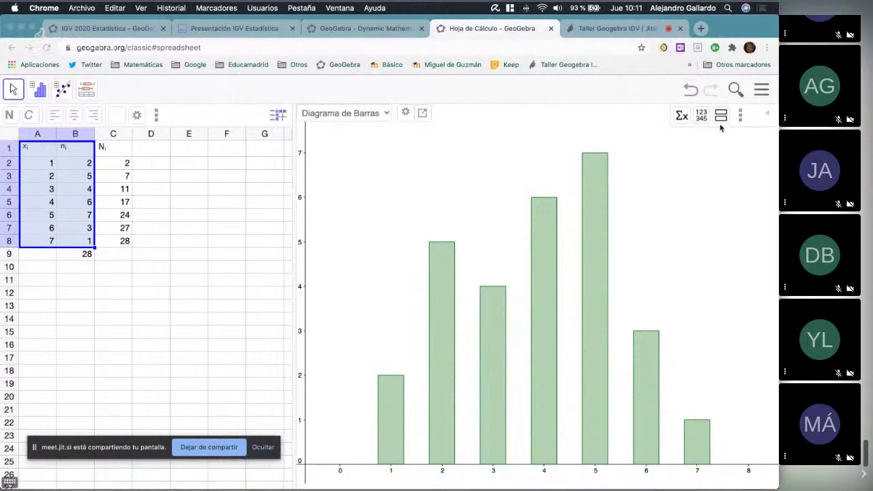
# Show the statistics table and a second plot with the box plot, resizing the views to give the charts more room.
pyautogui.click(682, 115)
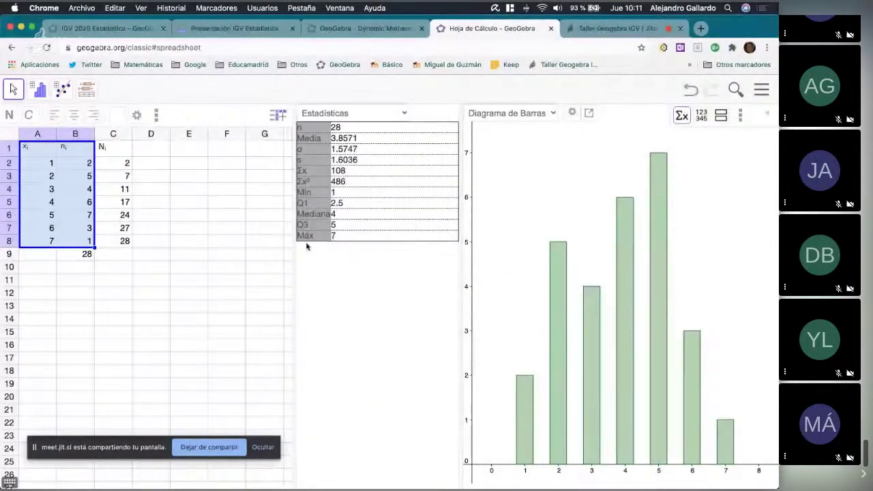
pyautogui.moveTo(293, 244); pyautogui.dragTo(228, 240)
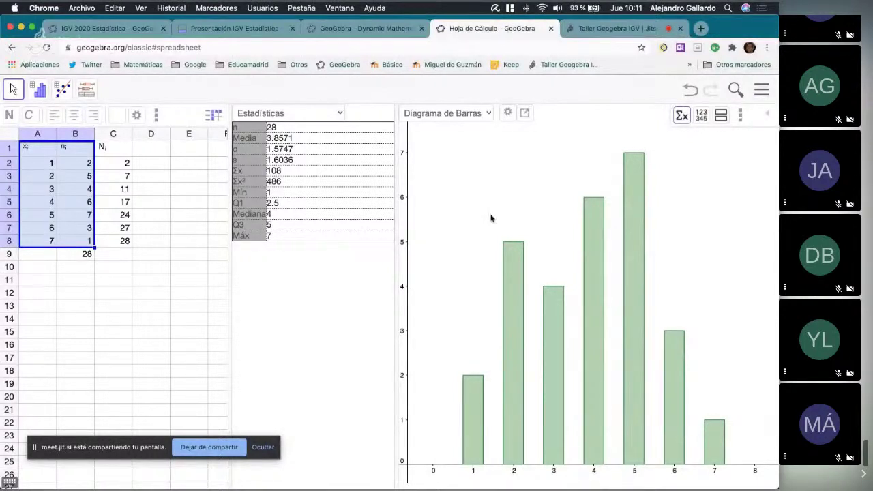
pyautogui.click(722, 116)
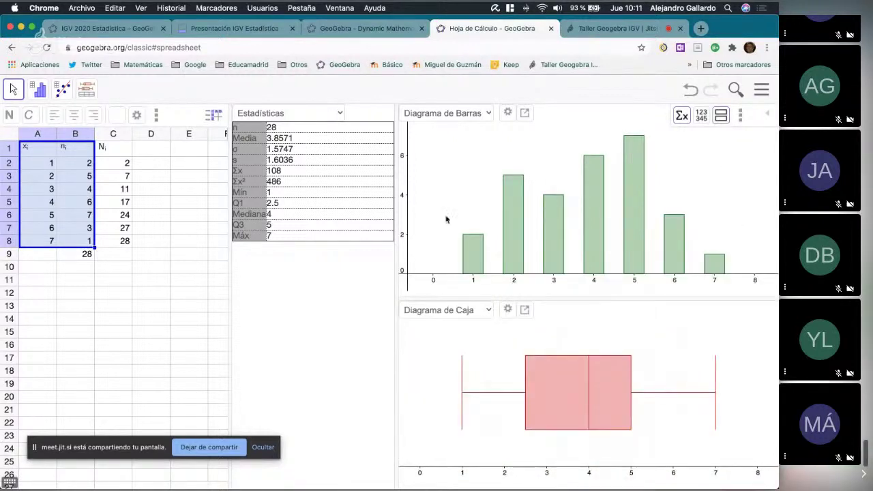
pyautogui.moveTo(394, 218); pyautogui.dragTo(376, 218)
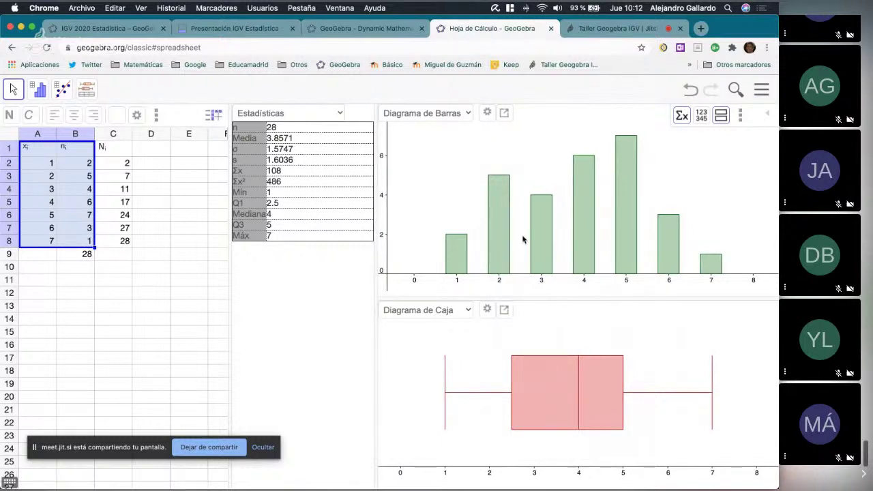
# In the bar chart's settings, turn off automatic dimensions and set the bar width to 0.25.
pyautogui.click(488, 114)
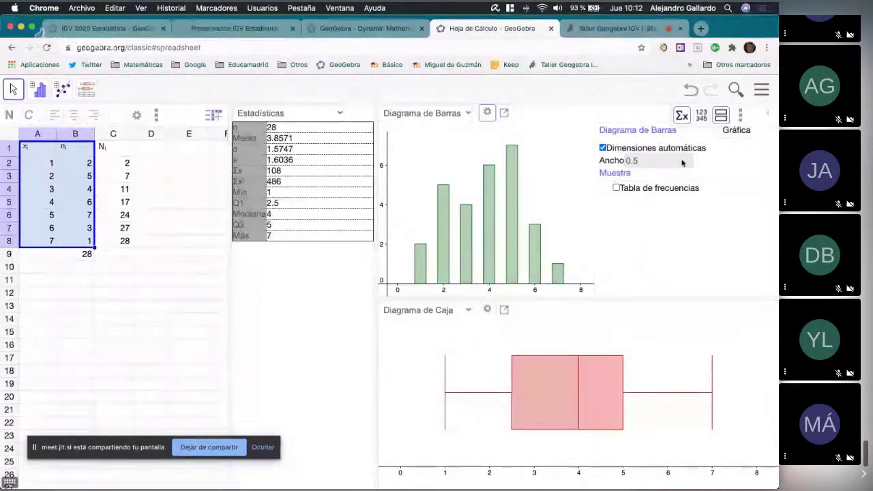
pyautogui.click(746, 134)
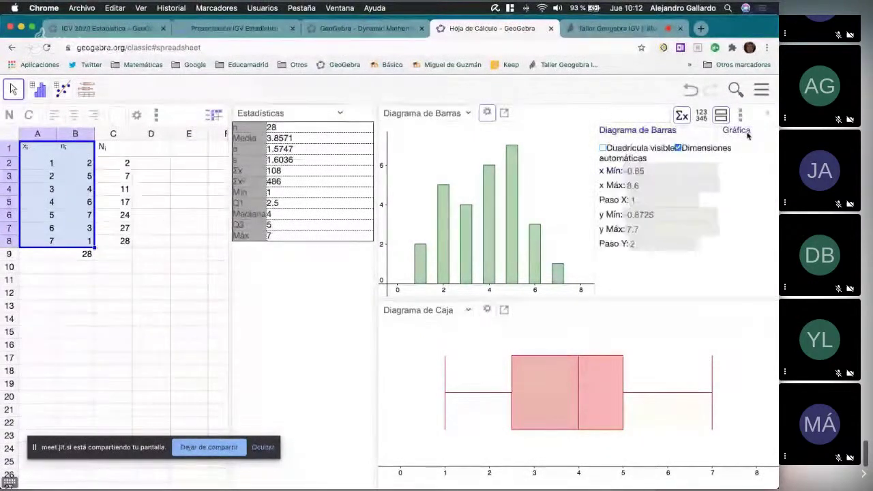
pyautogui.click(623, 131)
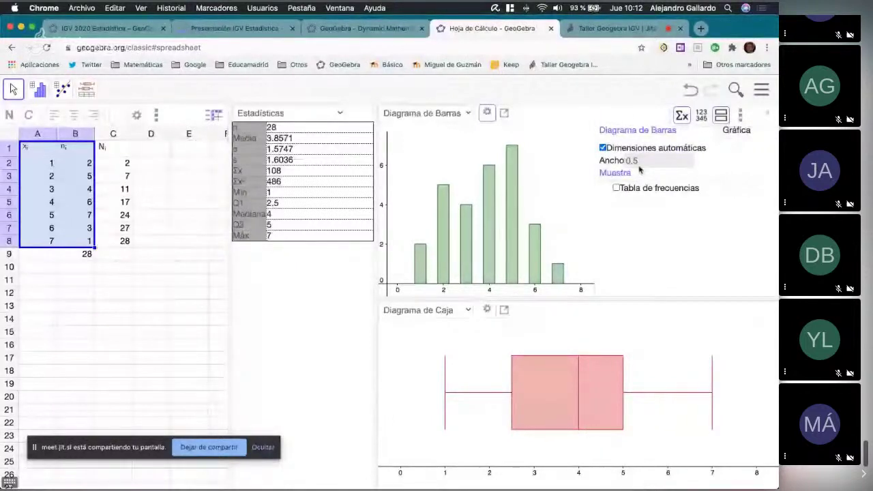
pyautogui.click(603, 148)
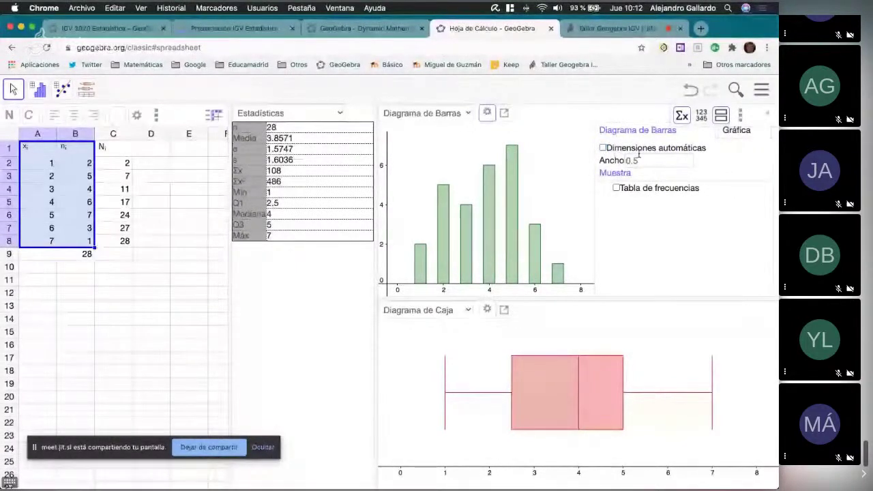
pyautogui.click(638, 158)
pyautogui.write('25')
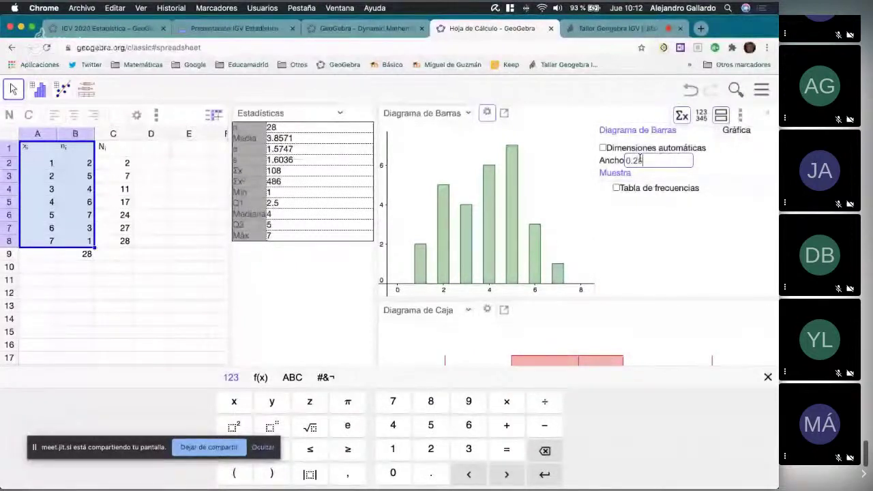
pyautogui.press('Return')
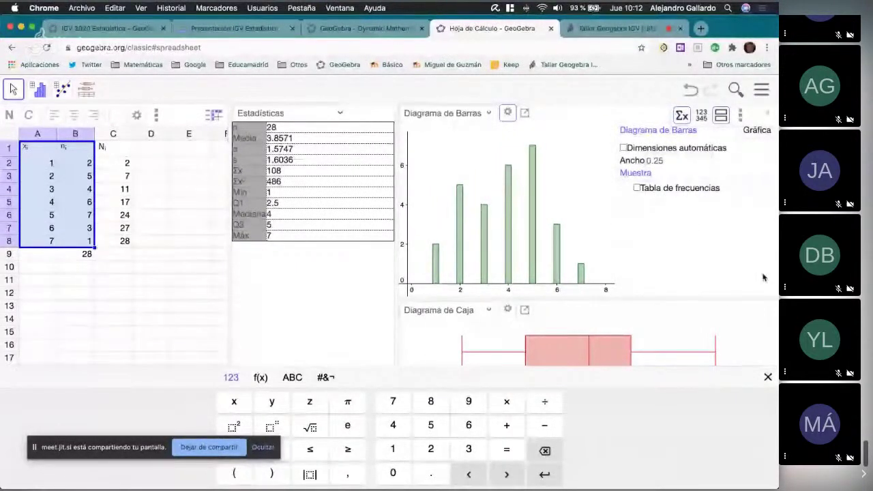
pyautogui.click(734, 337)
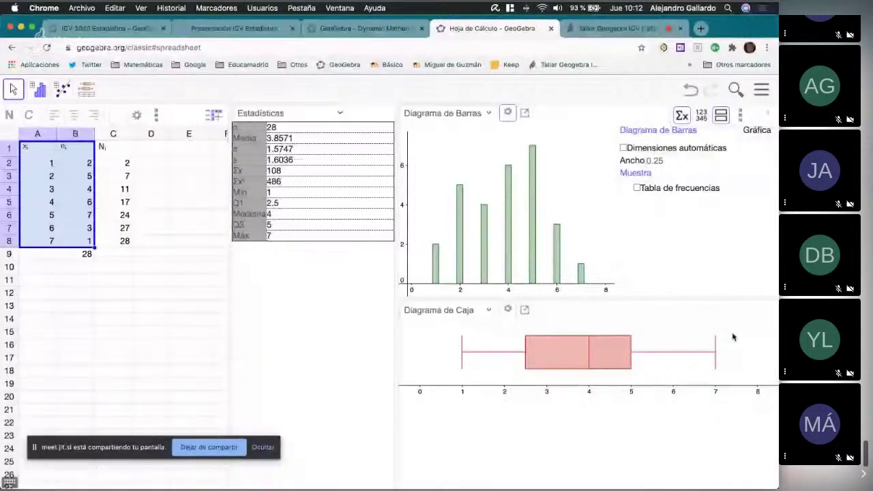
# Narrow the statistics table and show the box plot's settings with Mostrar los valores atípicos enabled, looking through its graph axis options too.
pyautogui.click(506, 311)
pyautogui.click(506, 312)
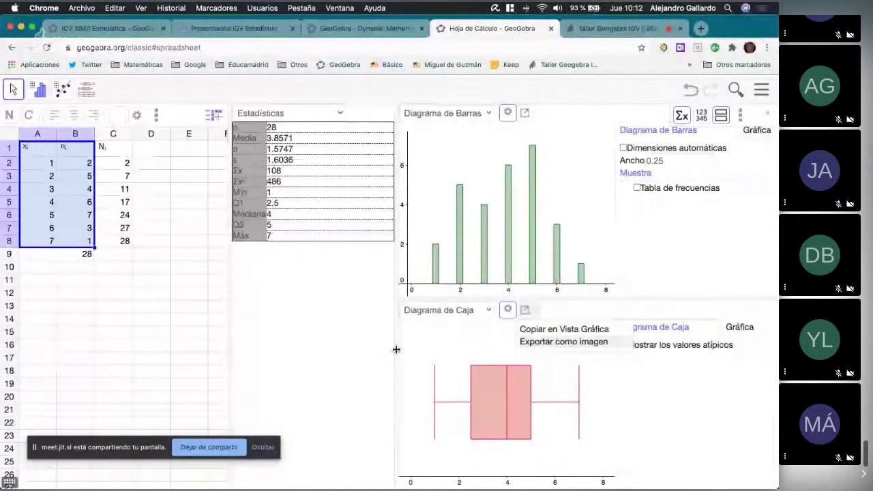
pyautogui.moveTo(396, 347); pyautogui.dragTo(331, 347)
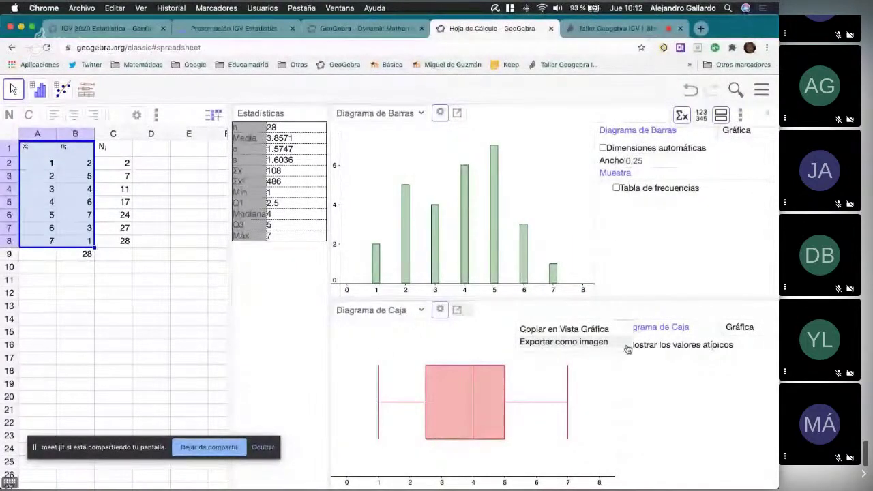
pyautogui.click(623, 348)
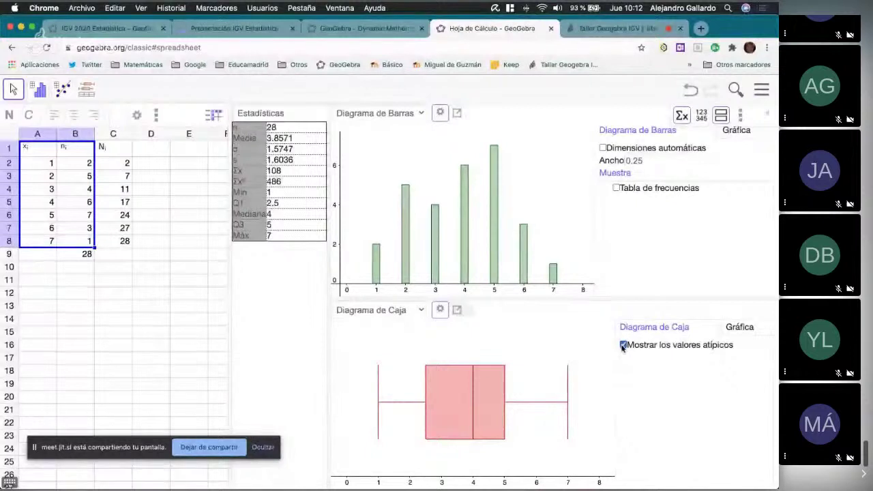
pyautogui.click(748, 328)
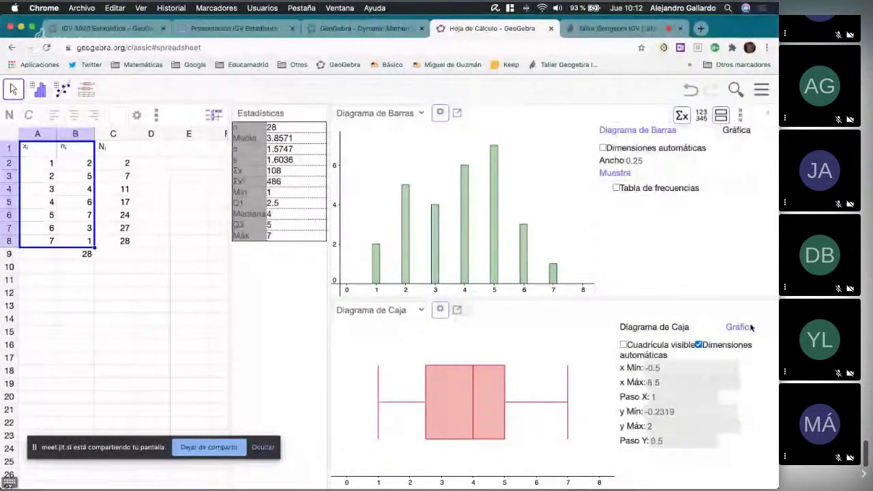
pyautogui.click(655, 328)
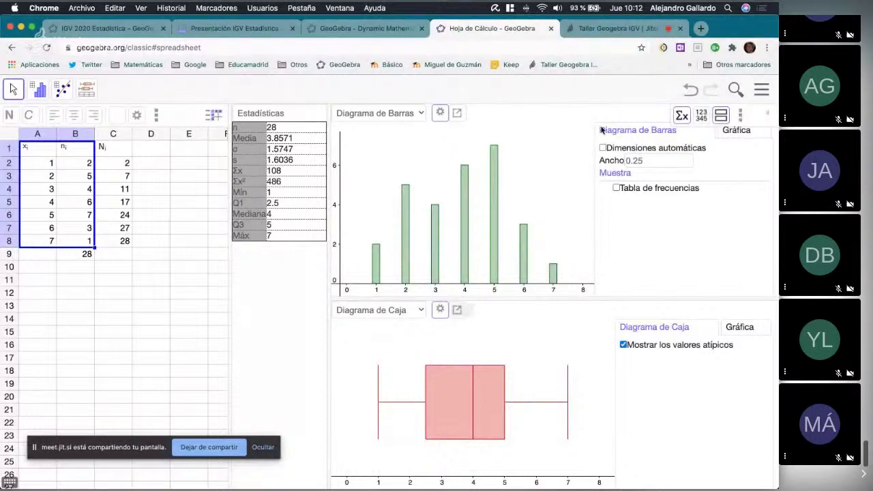
# Show the bar chart's copy and image export options, and widen the statistics table.
pyautogui.click(457, 112)
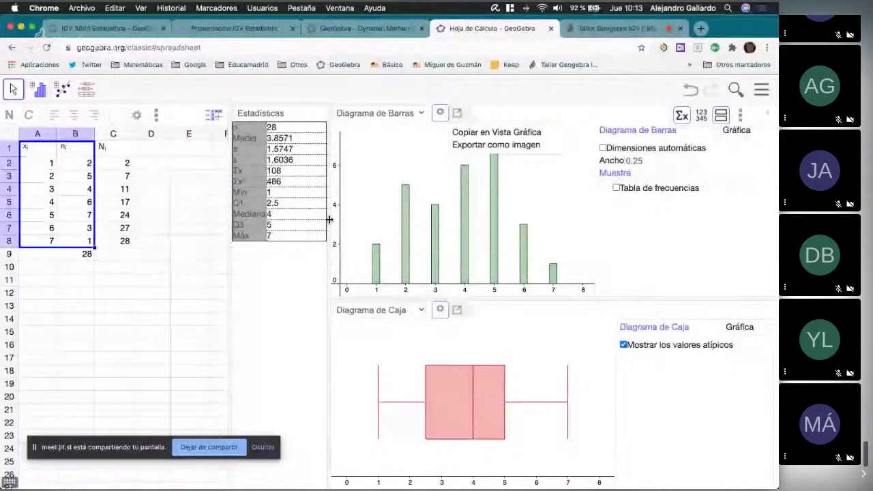
pyautogui.moveTo(330, 220); pyautogui.dragTo(414, 211)
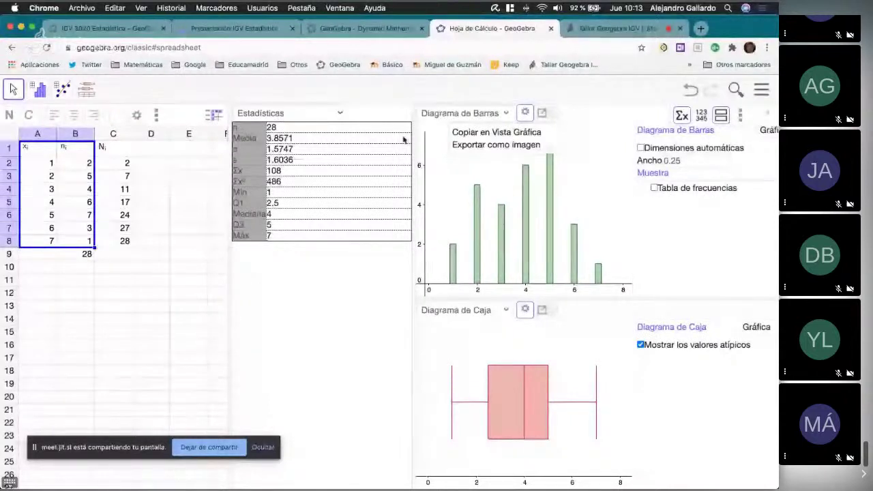
# Check the agenda in the statistics presentation, then close the Hoja de Cálculo page without saving its changes.
pyautogui.click(209, 30)
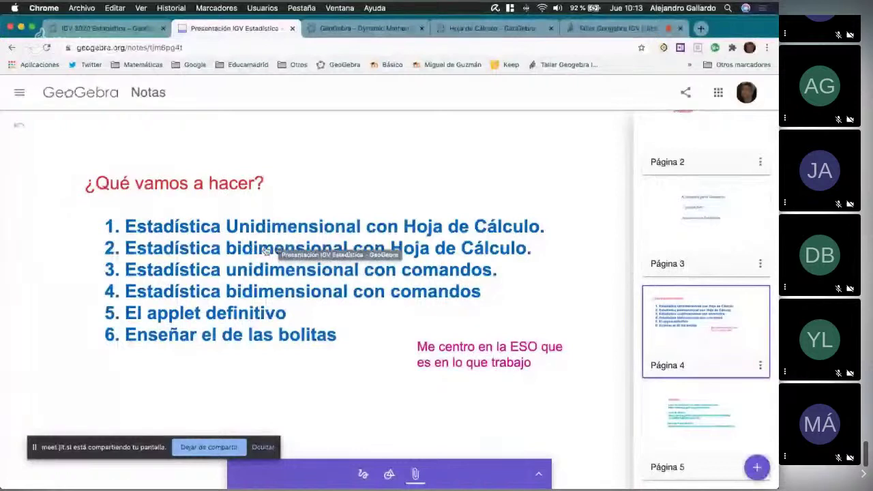
pyautogui.click(474, 30)
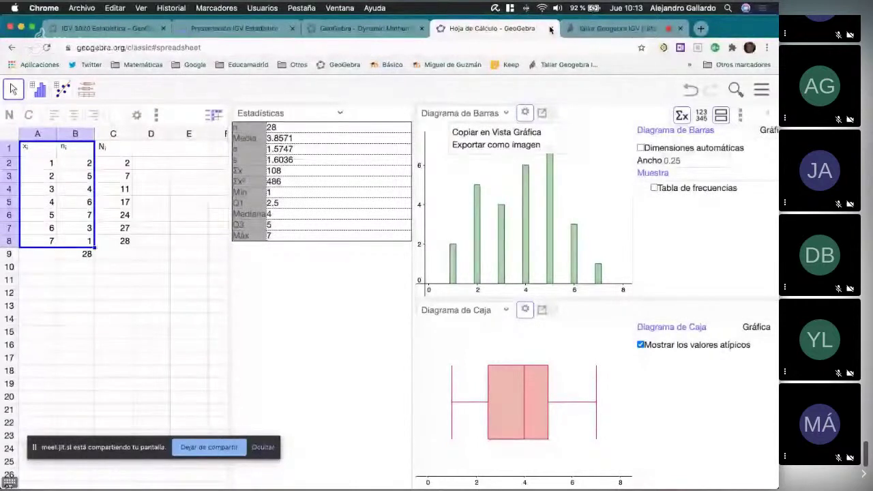
pyautogui.click(550, 30)
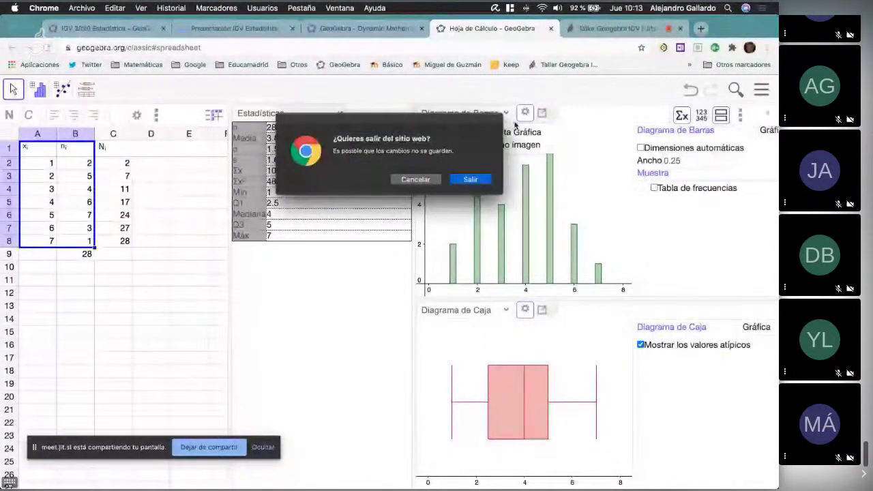
pyautogui.click(423, 179)
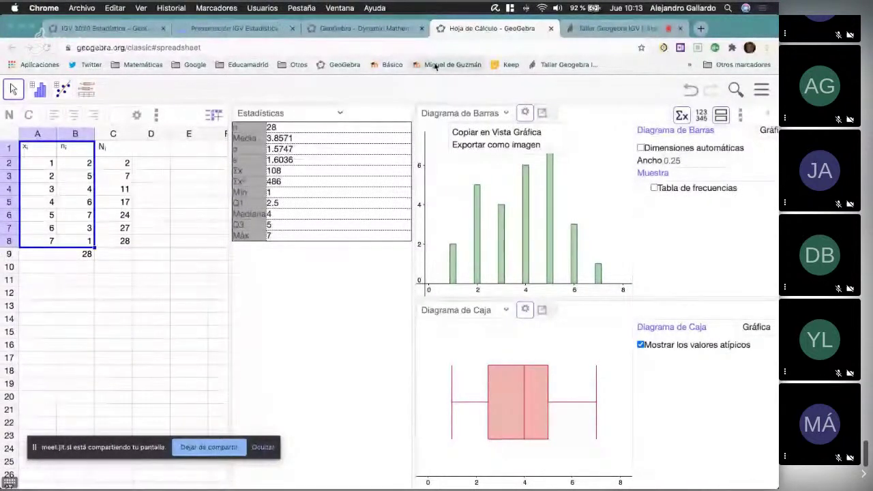
pyautogui.click(552, 28)
pyautogui.click(471, 180)
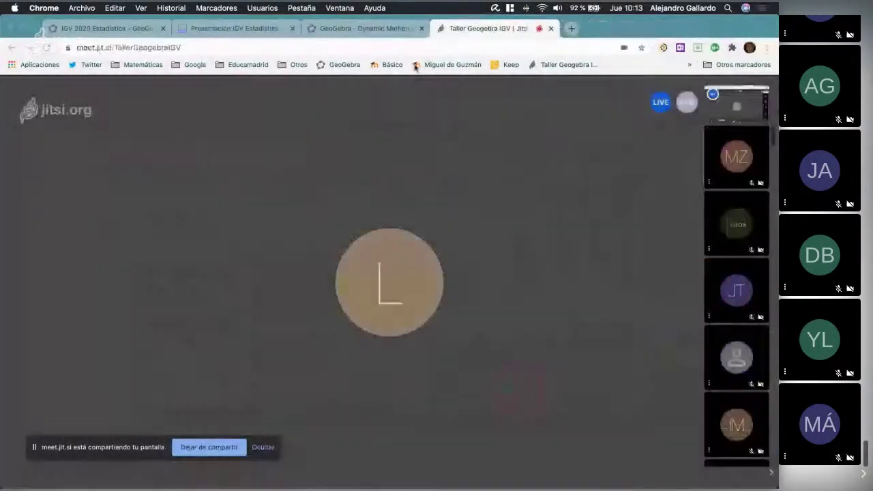
# Open a new GeoGebra Clásico spreadsheet from the GeoGebra resources page and hide its Vista Gráfica.
pyautogui.click(366, 29)
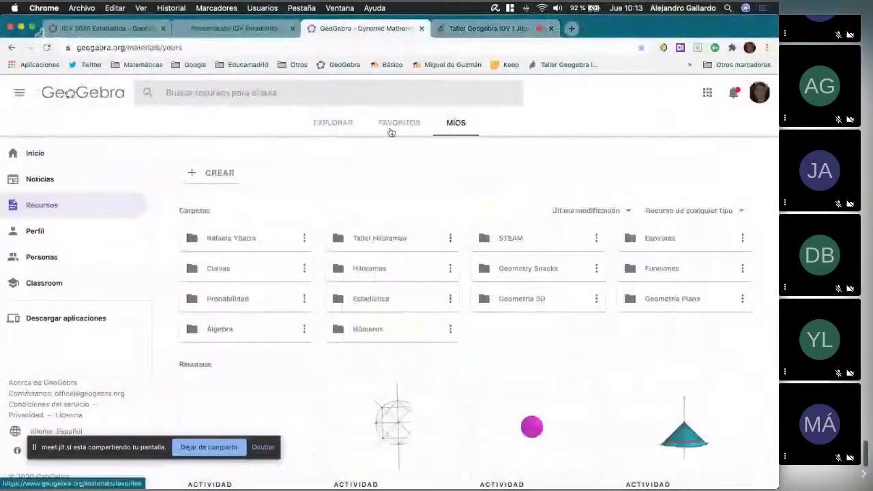
pyautogui.click(707, 93)
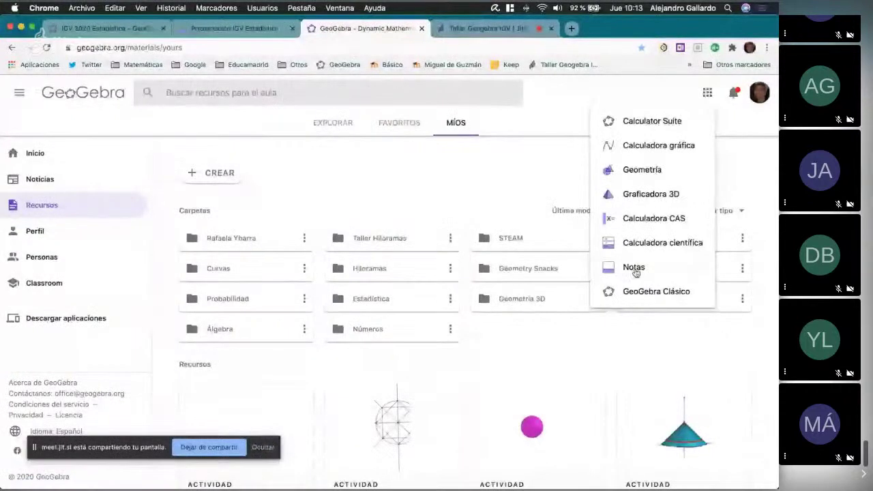
pyautogui.click(646, 291)
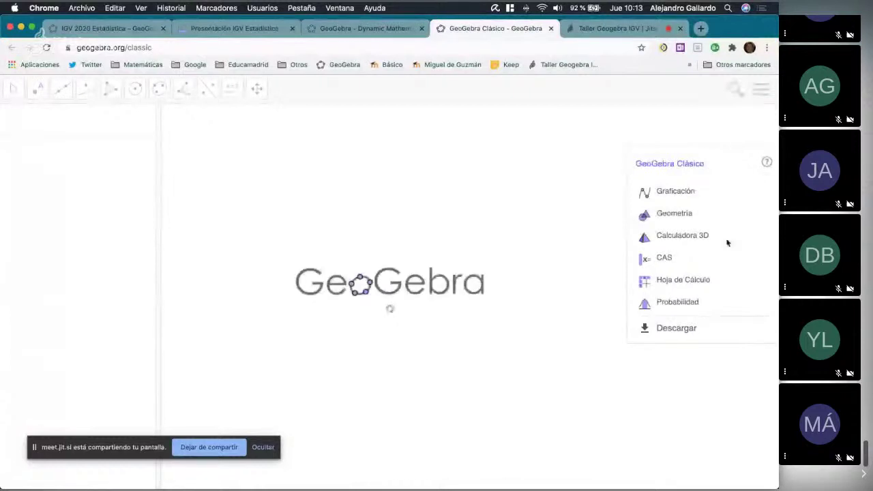
pyautogui.click(723, 285)
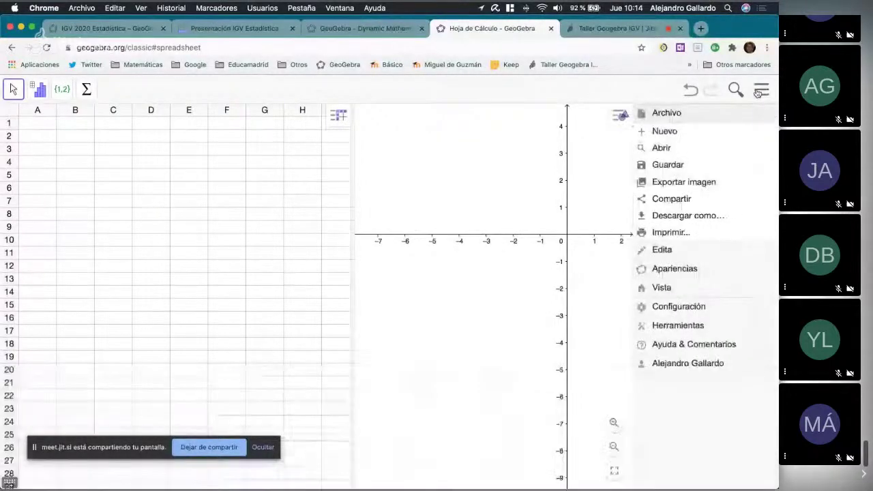
pyautogui.click(659, 287)
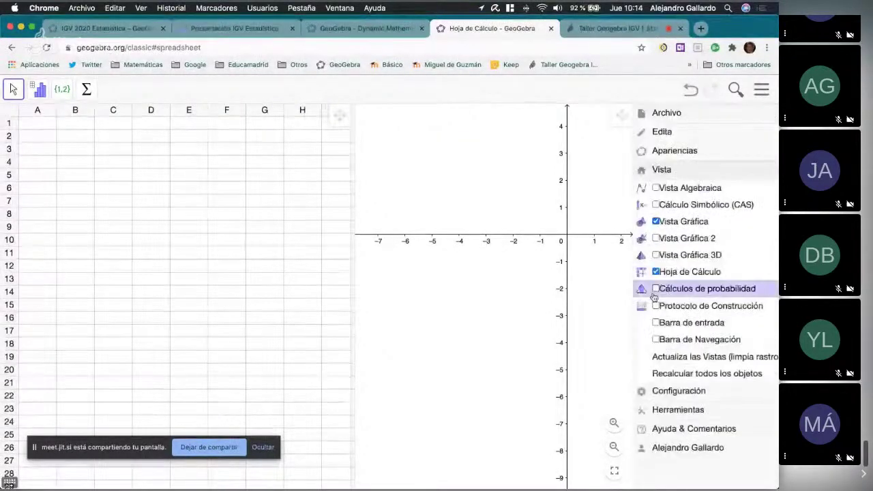
pyautogui.click(659, 230)
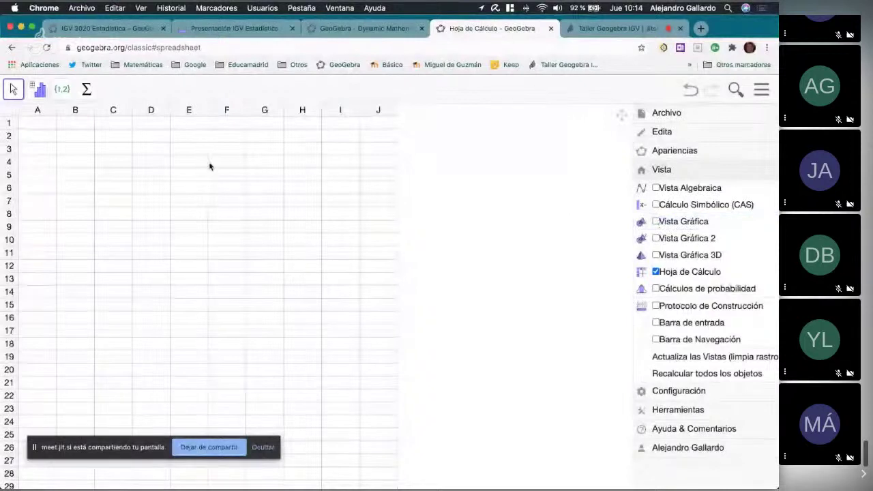
# Enter the column headers x_i in cell A1 and y_i in cell B1.
pyautogui.click(39, 124)
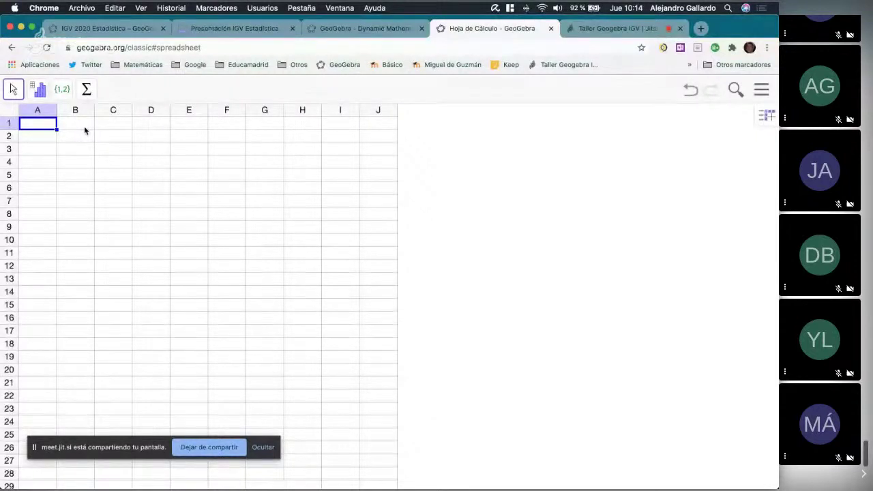
pyautogui.write('x_i')
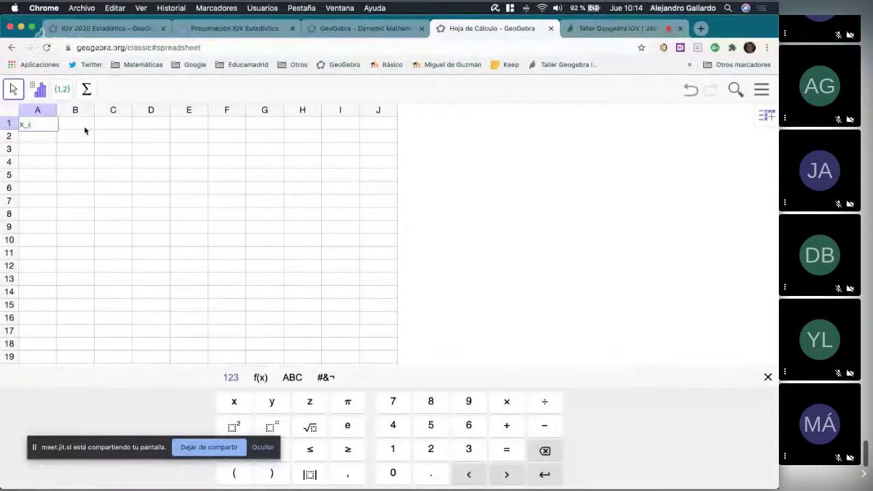
pyautogui.press('Return')
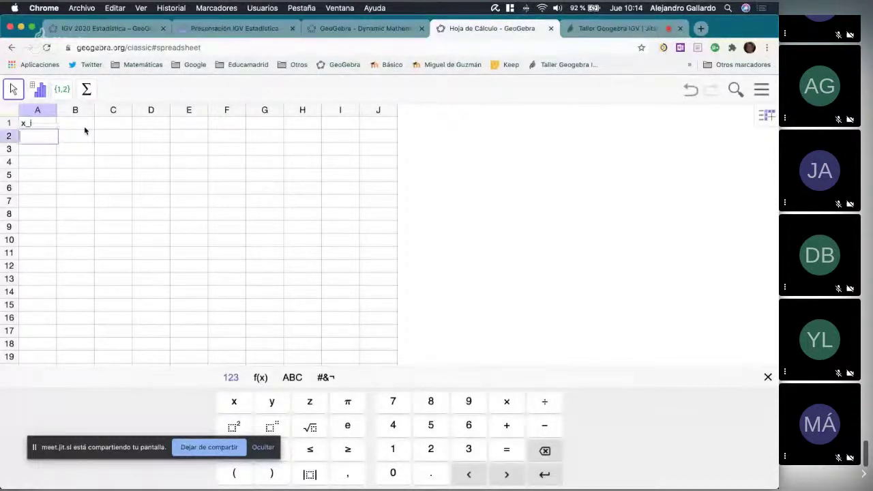
pyautogui.click(83, 122)
pyautogui.write('y')
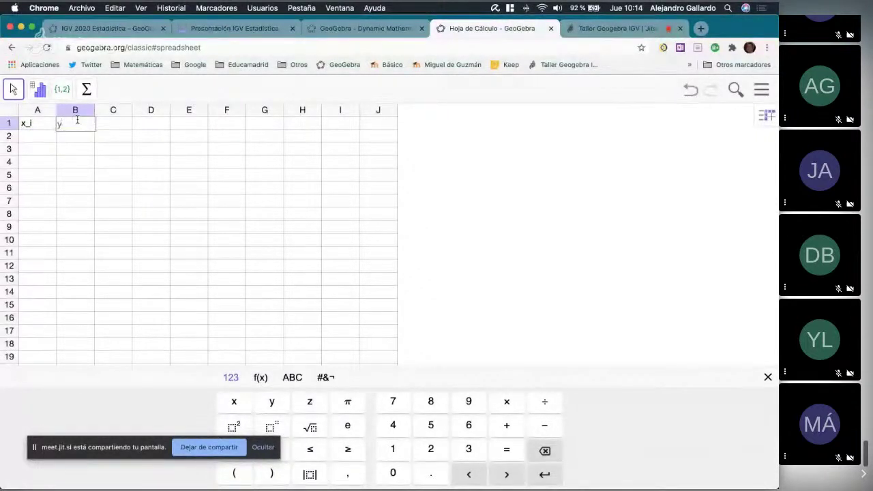
pyautogui.write('_i')
pyautogui.press('Return')
# Format the header texts in A1 and B1 as LaTeX formulas through their text properties.
pyautogui.click(33, 123)
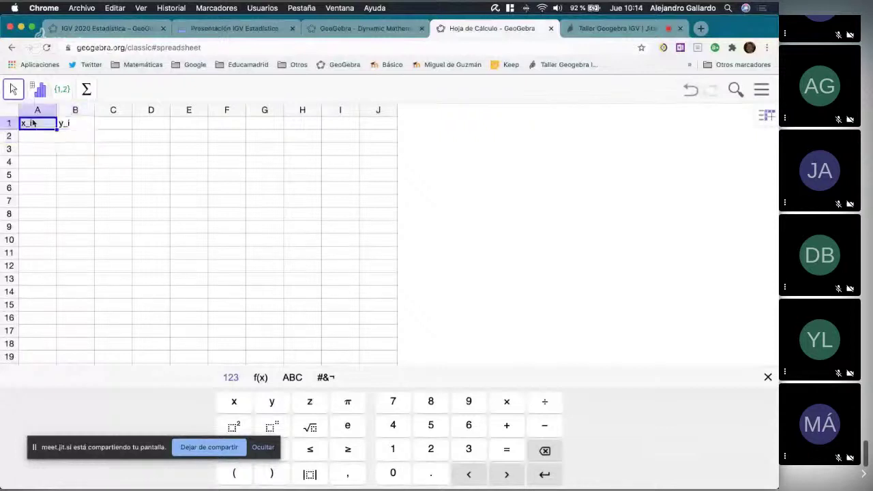
pyautogui.hotkey('shift', 'Right')
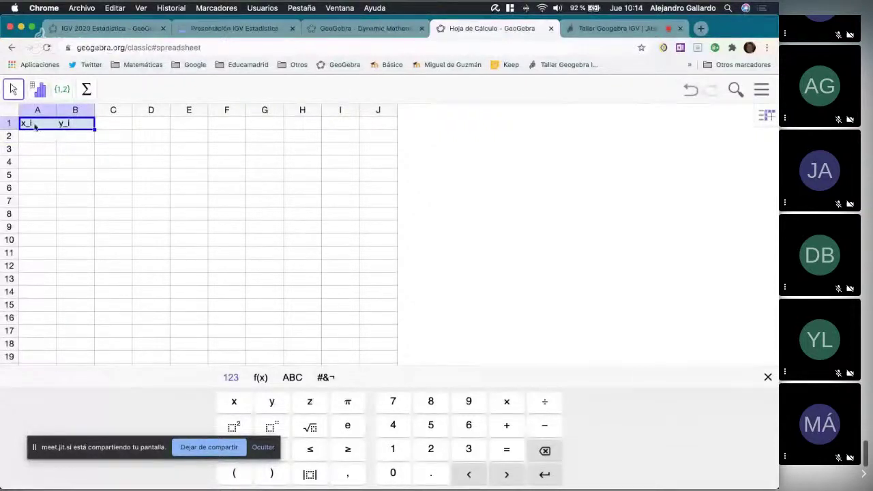
pyautogui.click(35, 127)
pyautogui.rightClick(35, 127)
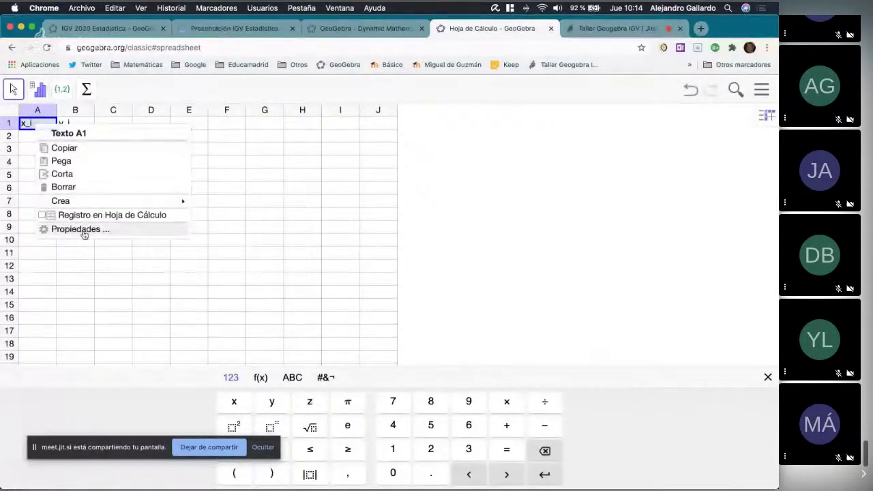
pyautogui.click(83, 229)
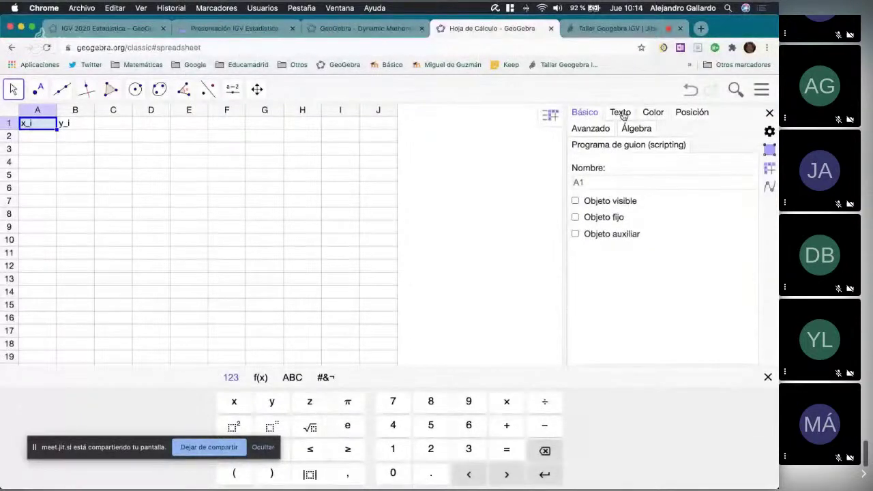
pyautogui.click(620, 112)
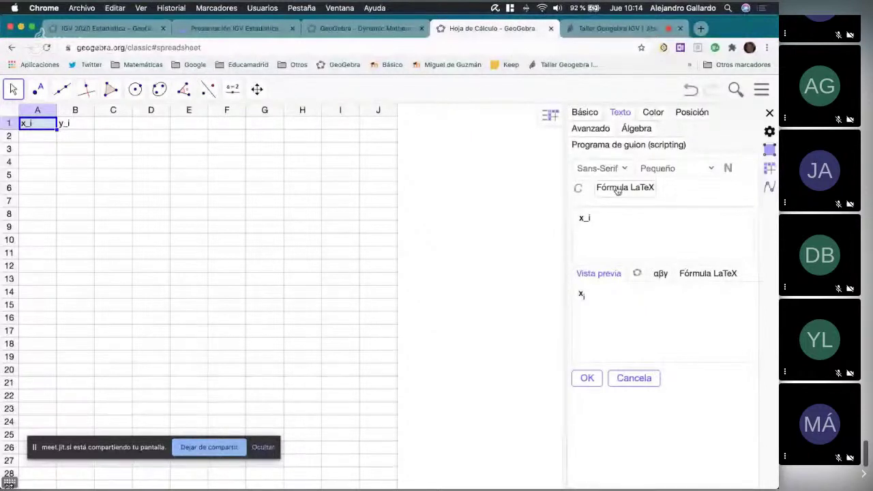
pyautogui.click(616, 188)
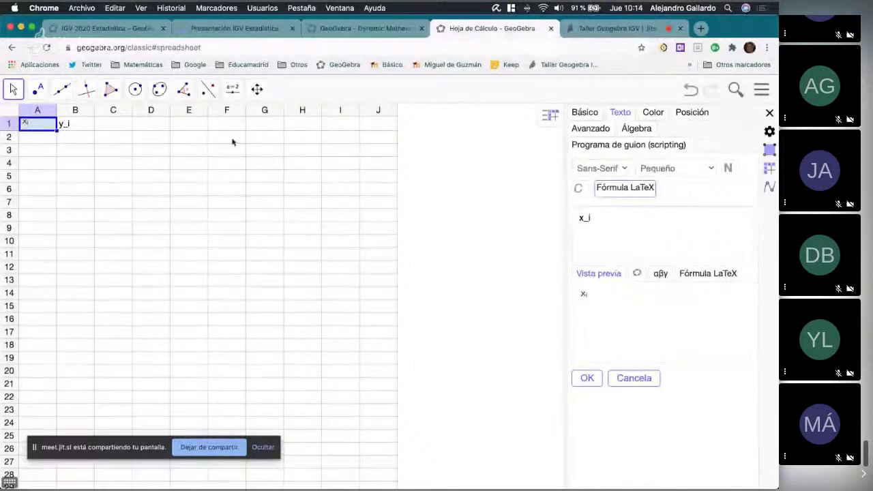
pyautogui.click(75, 125)
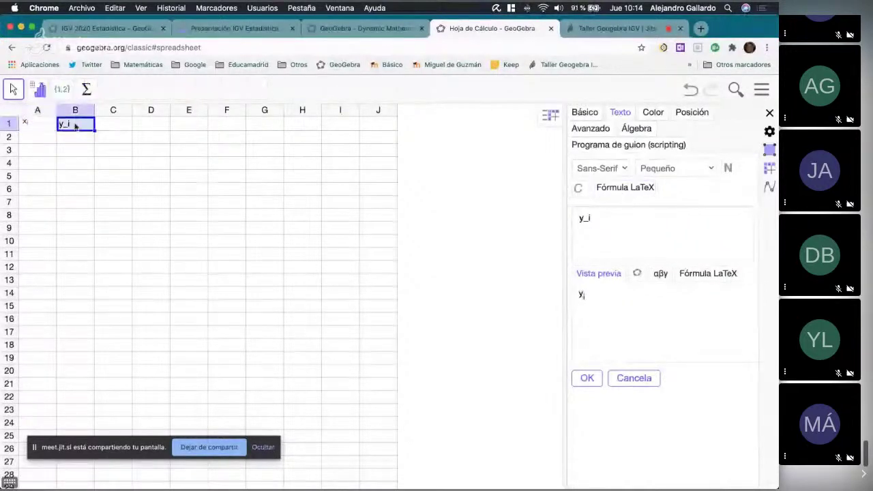
pyautogui.click(625, 189)
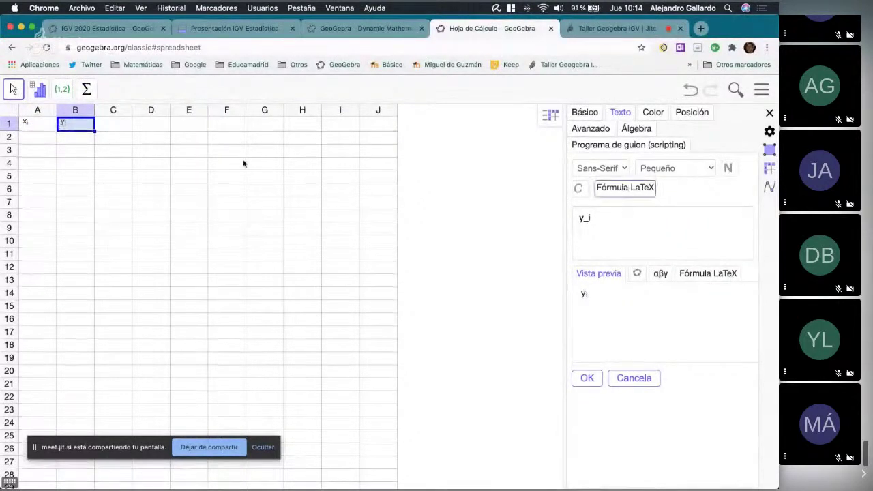
# Fill rows 2 to 4 of columns A and B with the data pairs 1 and 5, 2 and 6, 3 and 8.
pyautogui.click(37, 140)
pyautogui.write('1')
pyautogui.press('Tab')
pyautogui.write('5')
pyautogui.press('Return')
pyautogui.press('Left')
pyautogui.write('2')
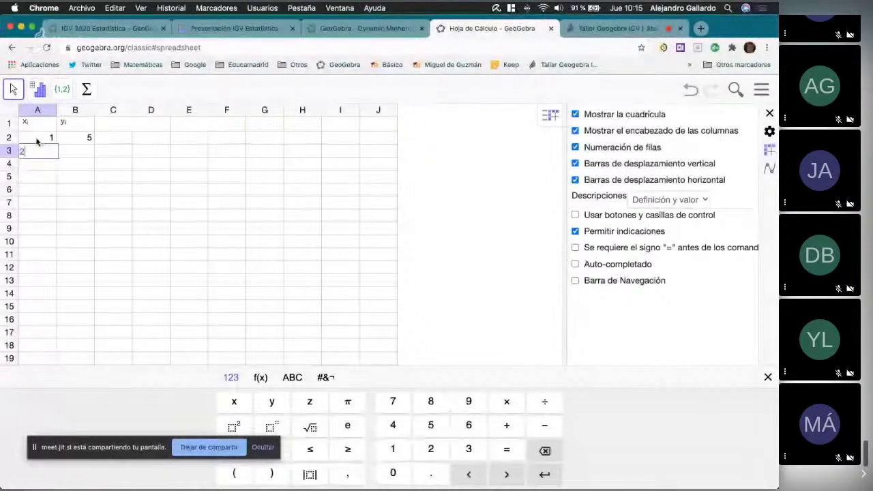
pyautogui.press('Tab')
pyautogui.write('6')
pyautogui.press('Return')
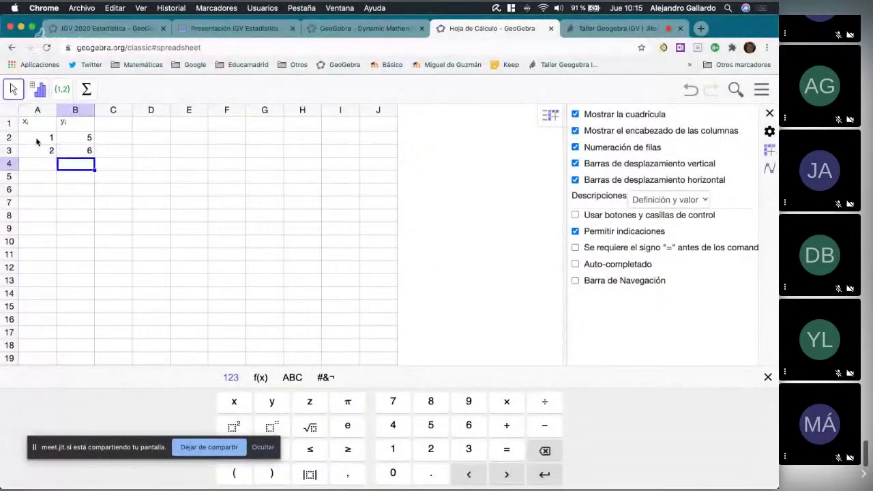
pyautogui.press('Left')
pyautogui.write('3')
pyautogui.press('Tab')
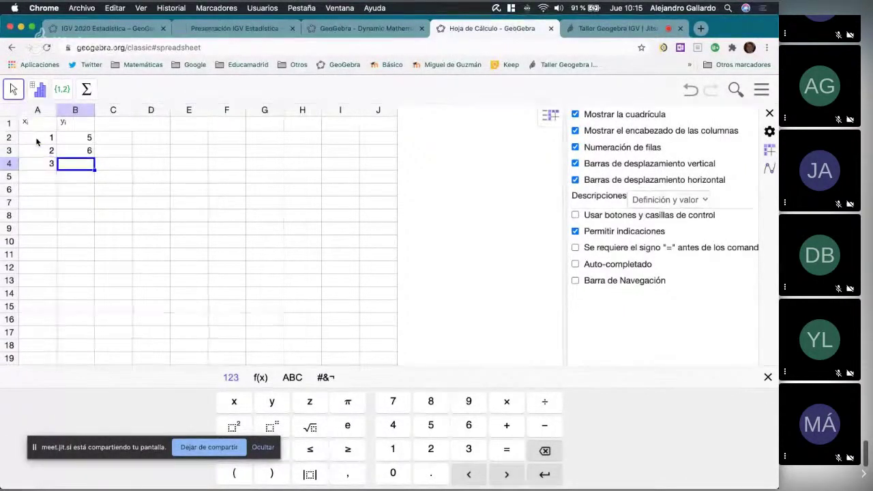
pyautogui.write('8')
pyautogui.press('Return')
pyautogui.press('Left')
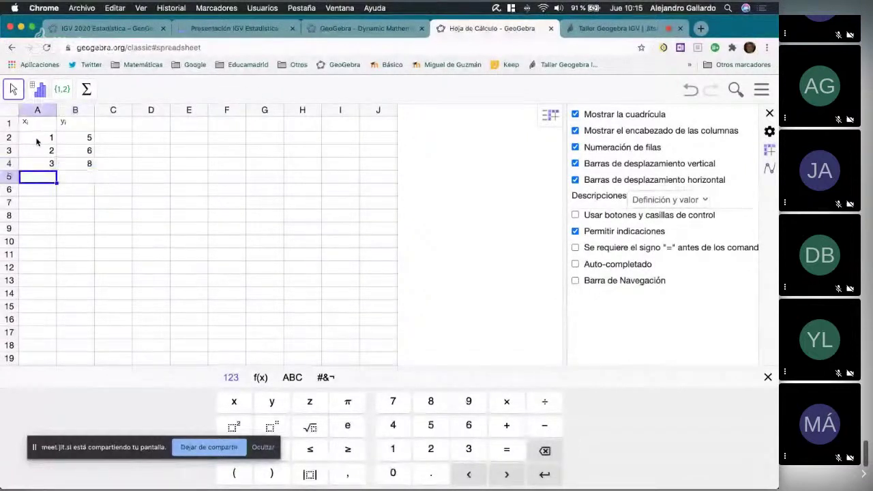
# Complete rows 5 and 6 of the data table with the pairs 4 and 9, 5 and 13.
pyautogui.write('4')
pyautogui.press('Tab')
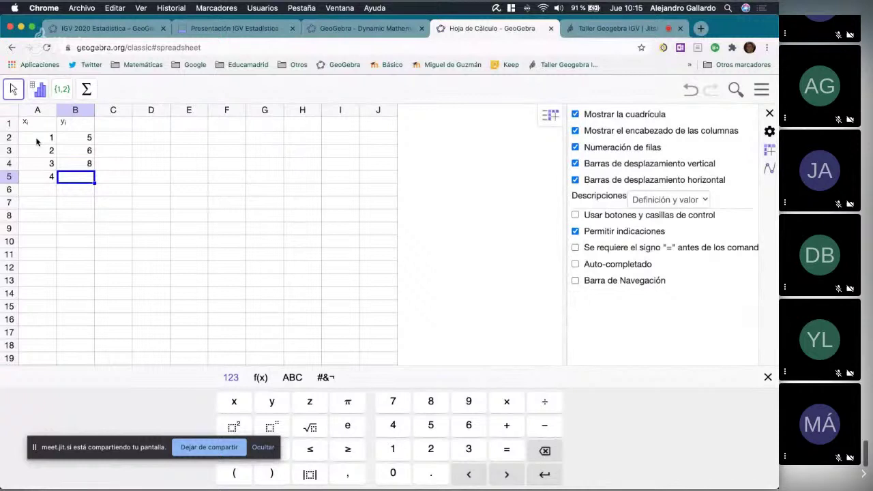
pyautogui.write('9')
pyautogui.press('Return')
pyautogui.press('Left')
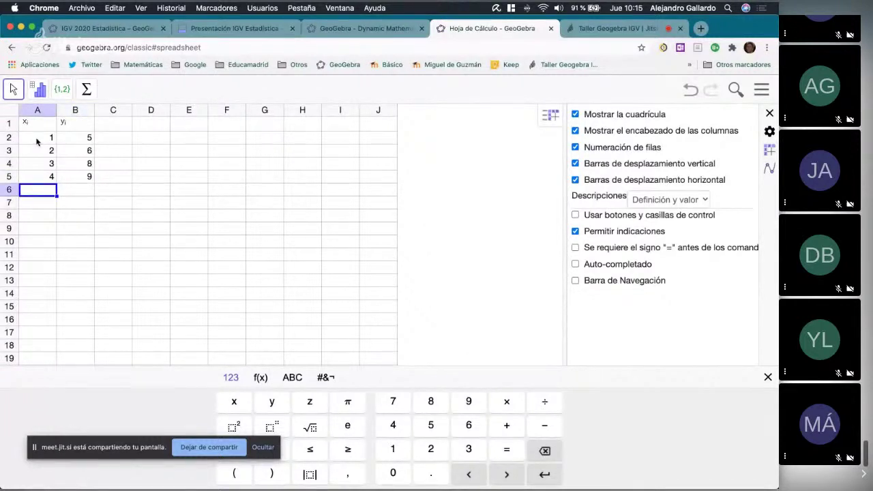
pyautogui.write('5')
pyautogui.press('Tab')
pyautogui.write('13')
pyautogui.press('Return')
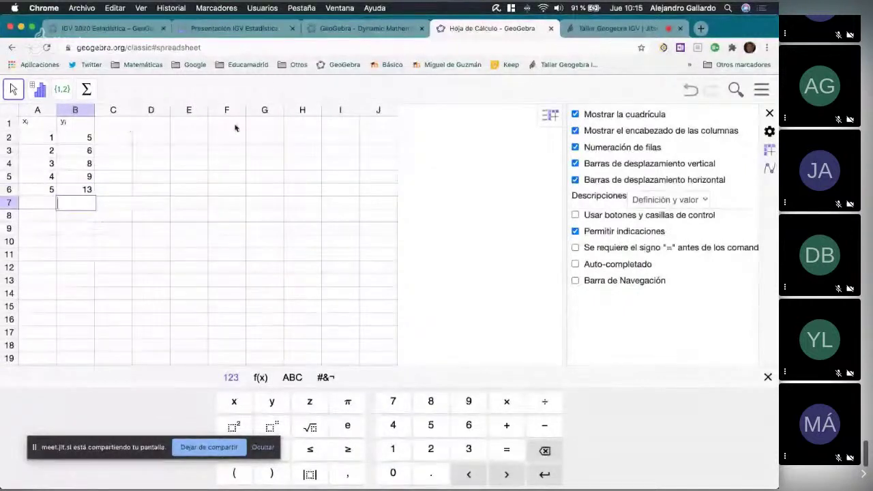
# Run a two-variable regression analysis on the range A1:B6.
pyautogui.click(36, 126)
pyautogui.moveTo(54, 127); pyautogui.dragTo(75, 191)
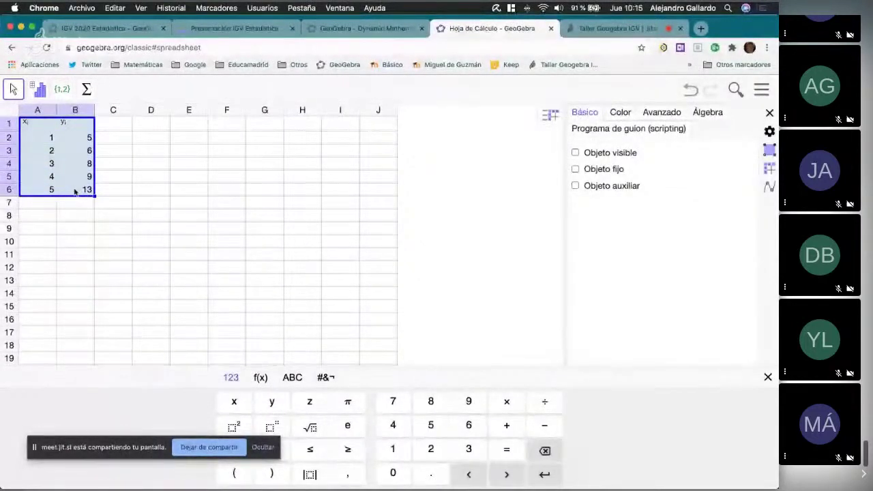
pyautogui.click(40, 91)
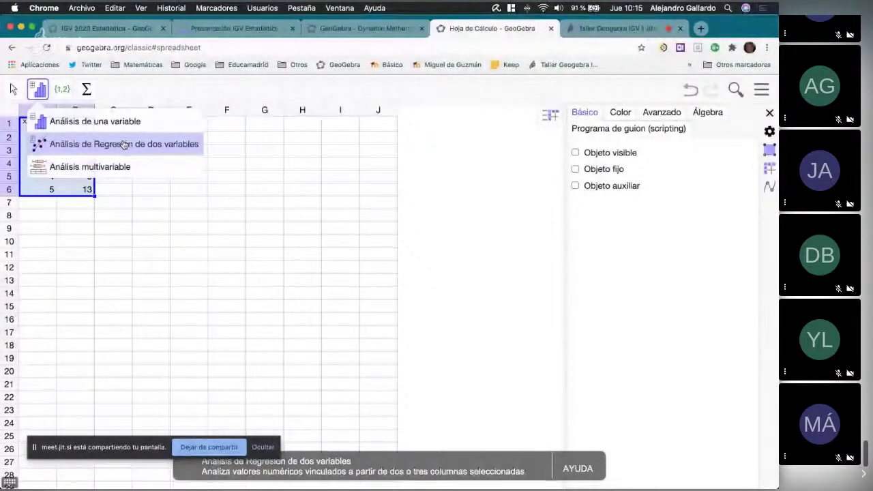
pyautogui.click(121, 144)
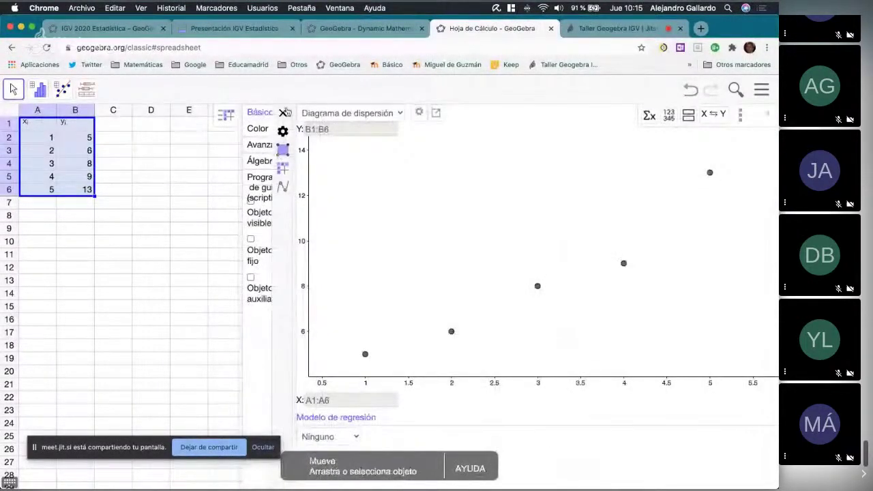
# Close the properties panel, then display the statistics table beside the scatter plot and widen the data analysis view.
pyautogui.click(283, 113)
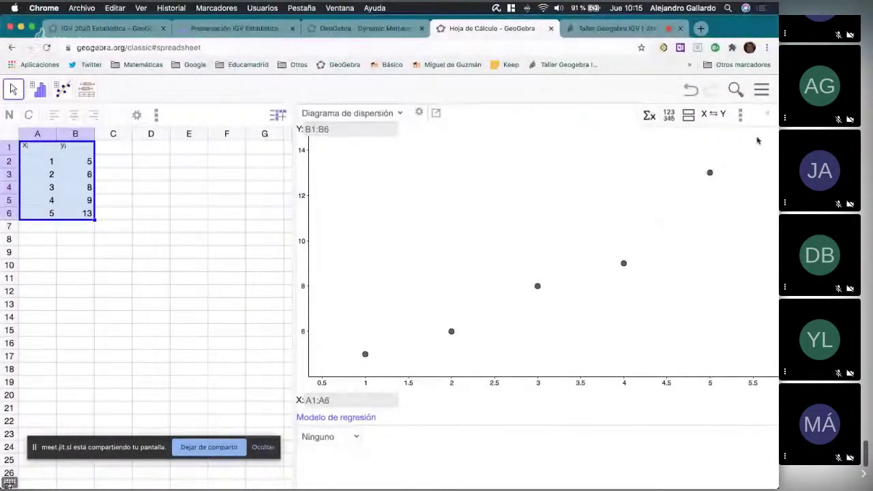
pyautogui.click(523, 239)
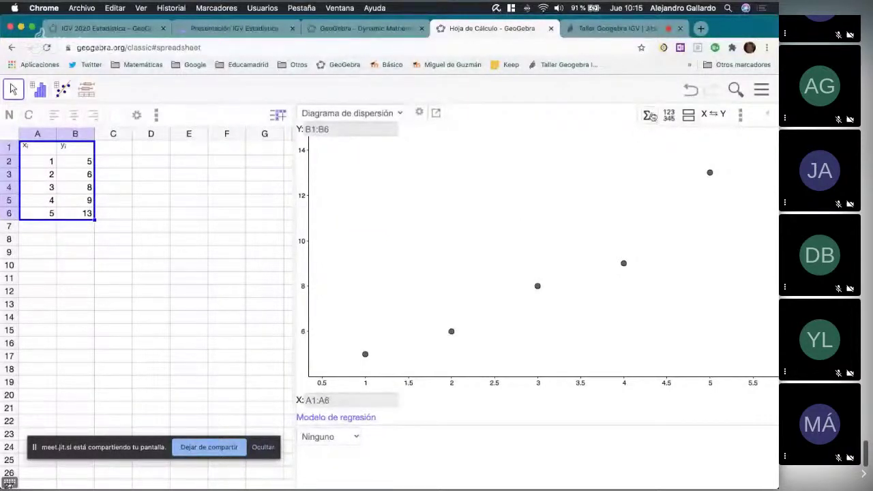
pyautogui.click(650, 116)
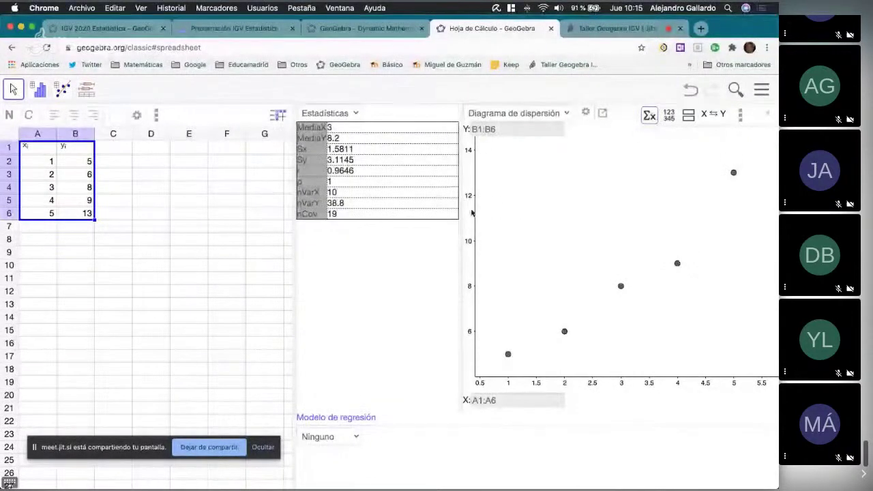
pyautogui.moveTo(292, 236); pyautogui.dragTo(220, 242)
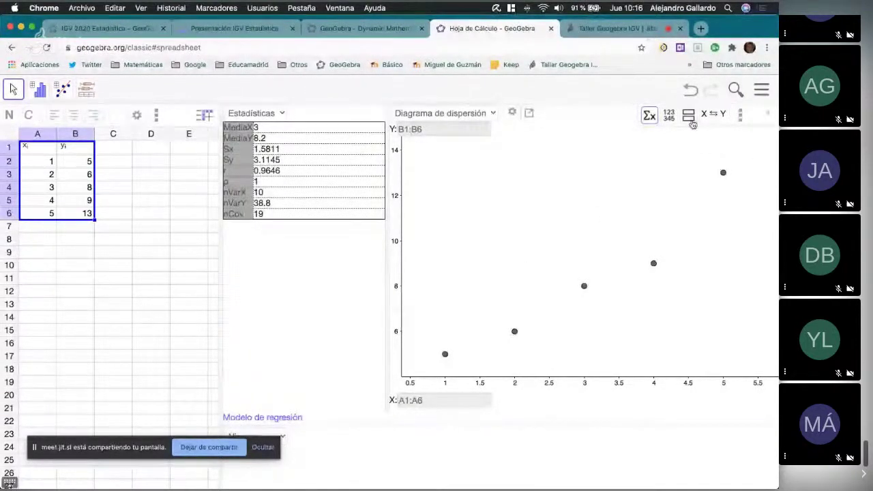
pyautogui.click(689, 120)
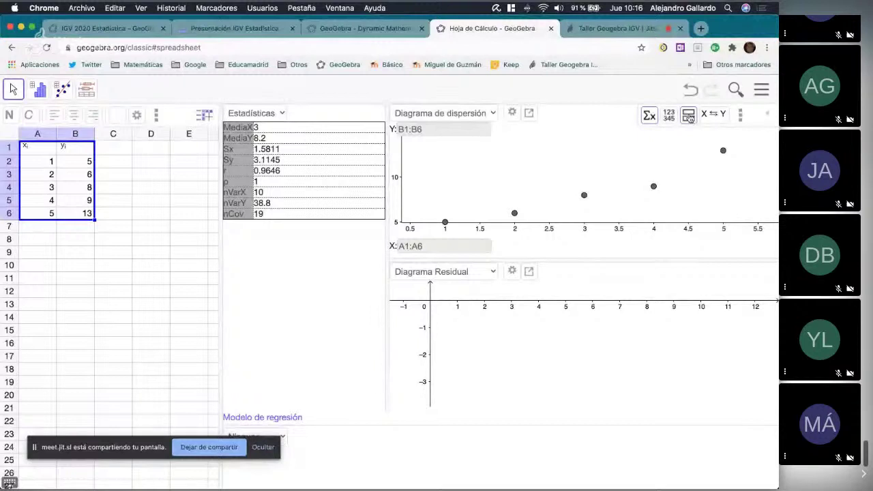
pyautogui.click(688, 119)
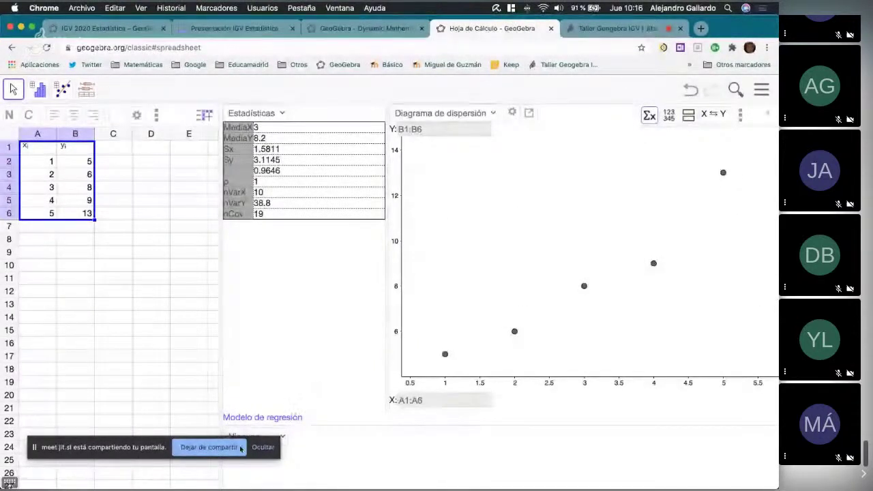
# Fit a linear (Lineal) regression model to the scatter plot data.
pyautogui.moveTo(153, 449); pyautogui.dragTo(143, 324)
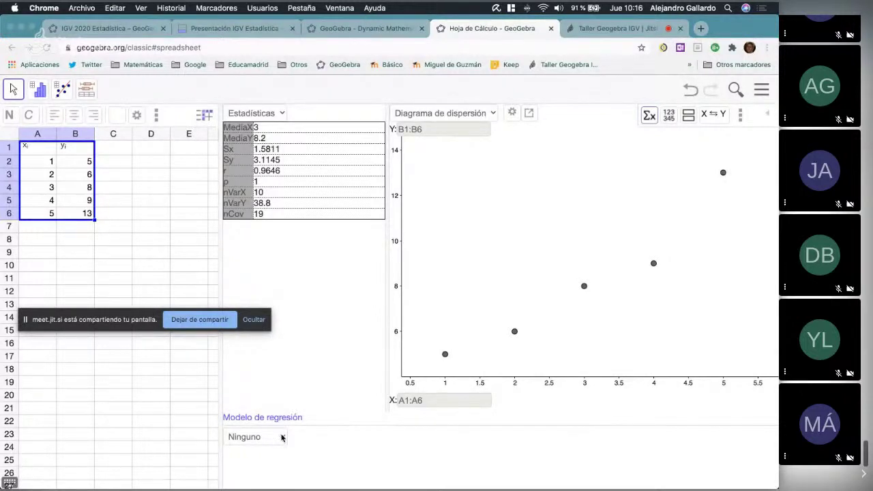
pyautogui.click(282, 437)
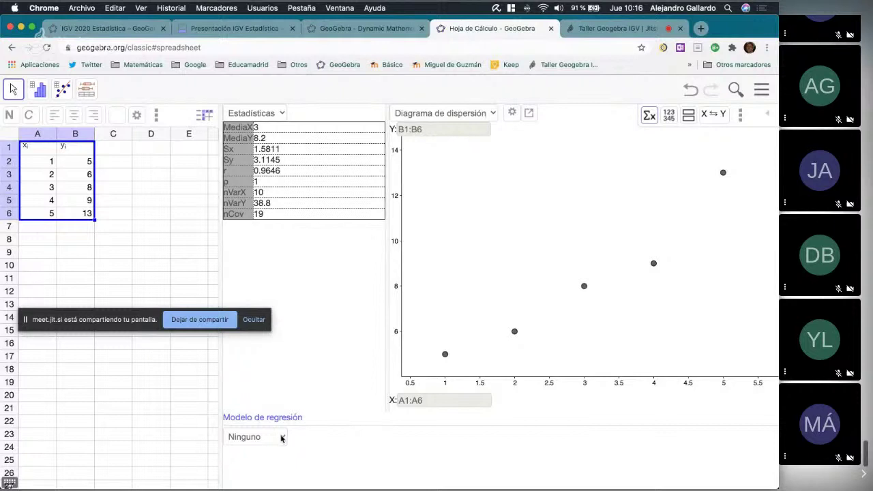
pyautogui.click(282, 437)
pyautogui.scroll(-5, 281, 467)
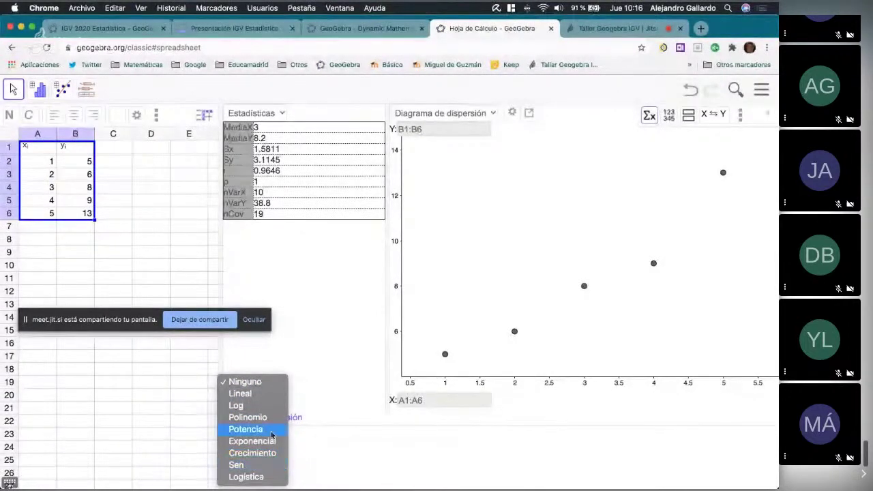
pyautogui.click(257, 396)
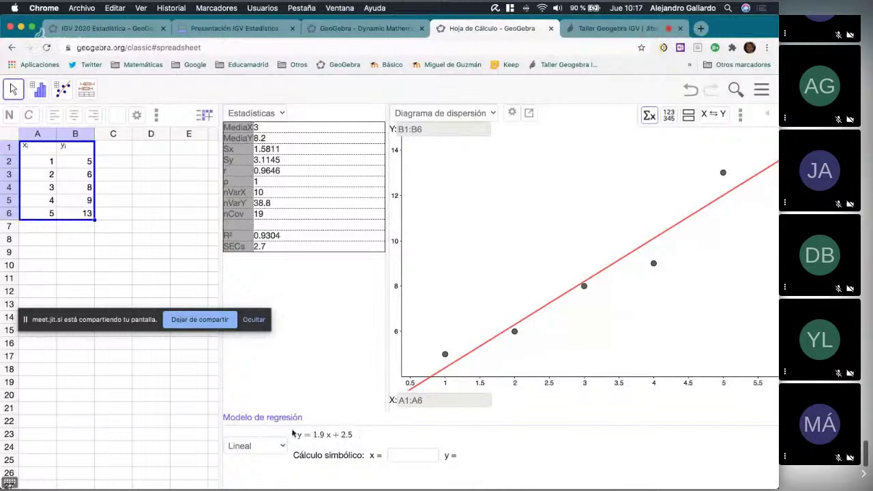
# Evaluate the linear regression model at x = 6 and show the residual plot below the scatter plot.
pyautogui.click(413, 455)
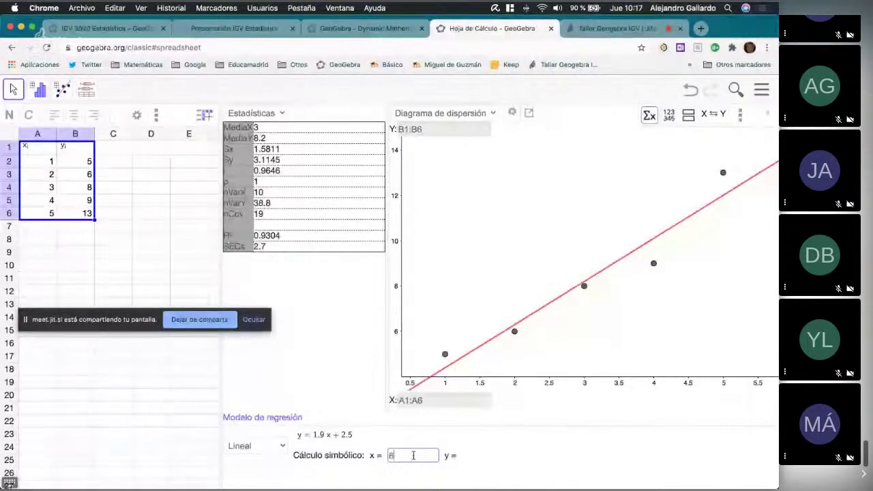
pyautogui.click(412, 454)
pyautogui.write('8')
pyautogui.press('Return')
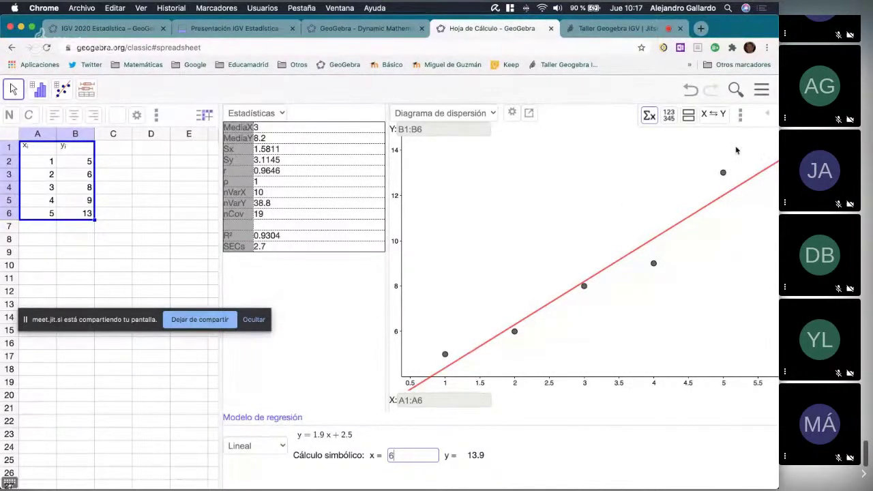
pyautogui.click(690, 117)
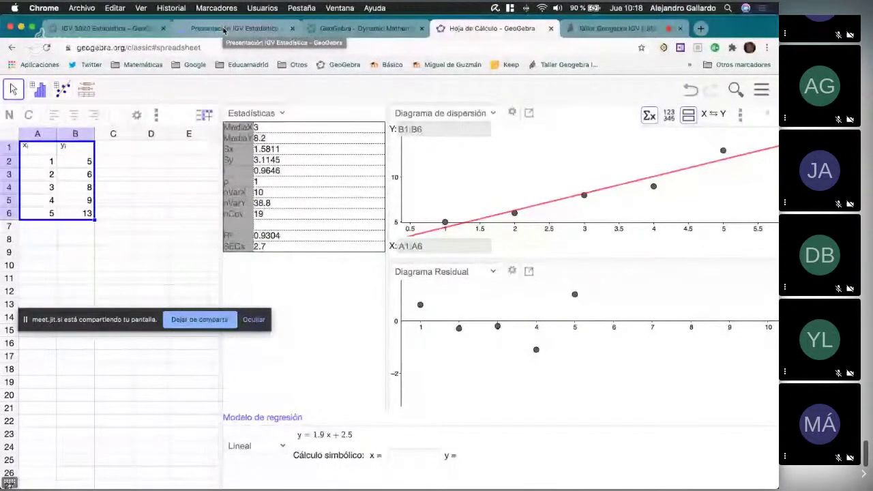
# Check the workshop outline in the Notas presentation, and close the spreadsheet page without saving its changes.
pyautogui.click(223, 30)
pyautogui.moveTo(120, 325); pyautogui.dragTo(110, 400)
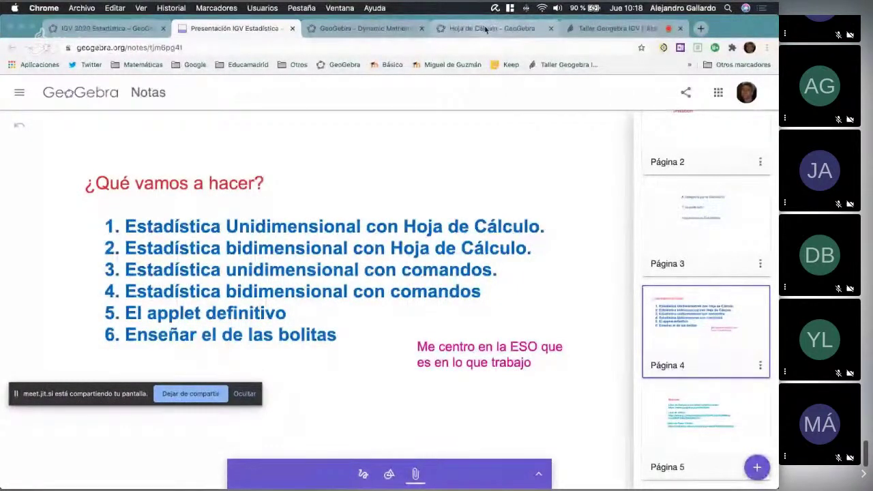
pyautogui.click(551, 28)
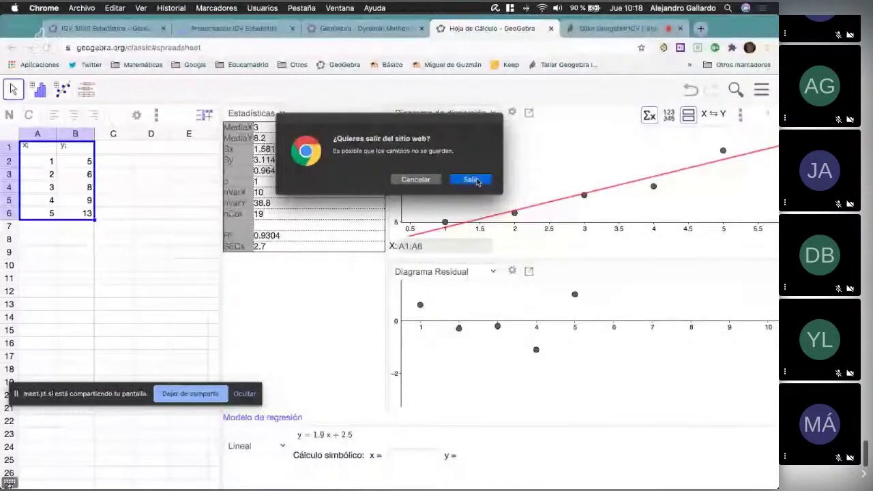
pyautogui.click(471, 181)
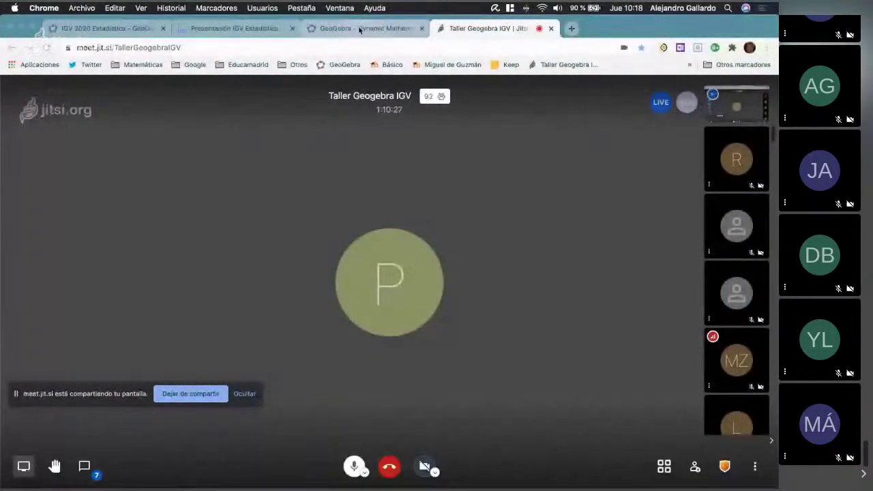
# Switch to the GeoGebra resources page and open Calculator Suite, moving the screen-sharing bar away from the algebra input area.
pyautogui.click(358, 28)
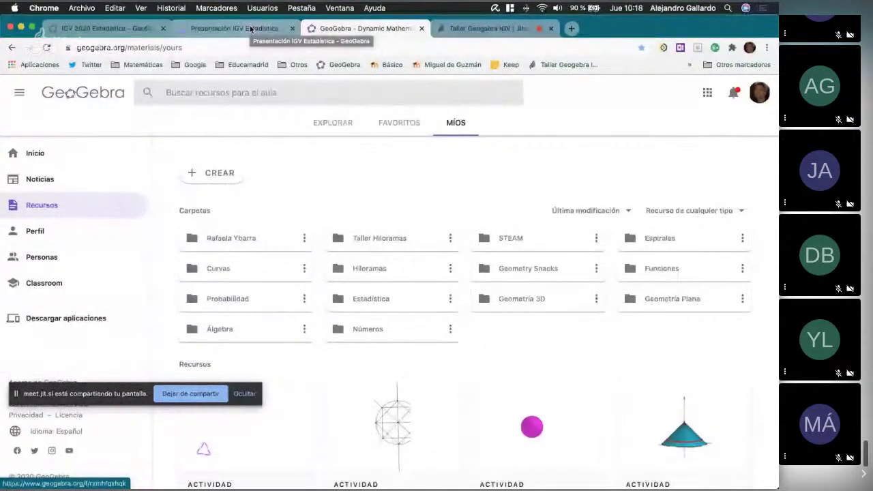
pyautogui.click(708, 93)
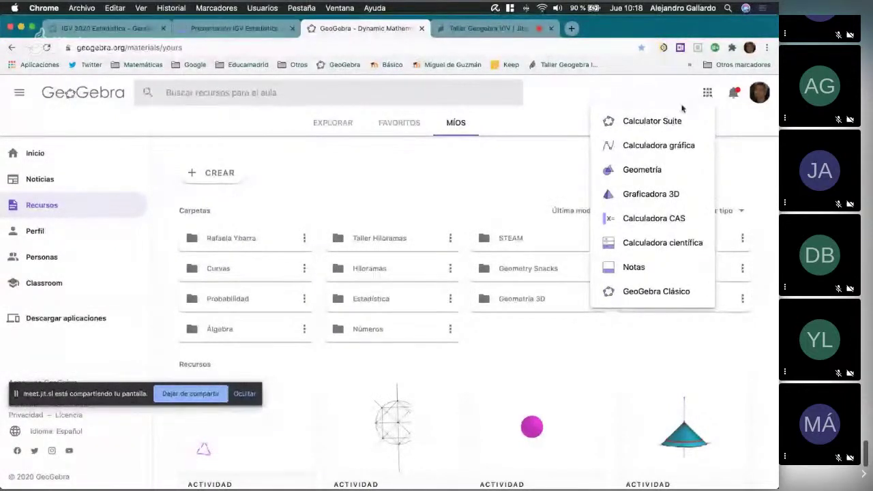
pyautogui.click(632, 122)
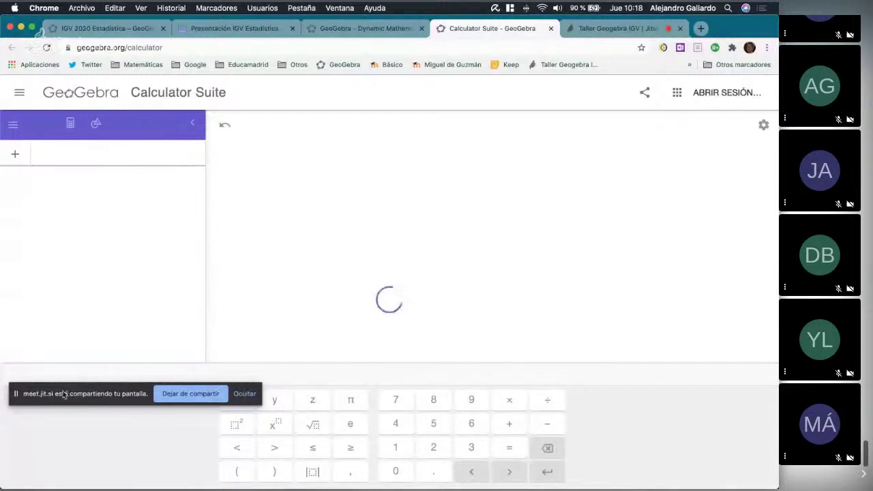
pyautogui.moveTo(62, 394); pyautogui.dragTo(537, 344)
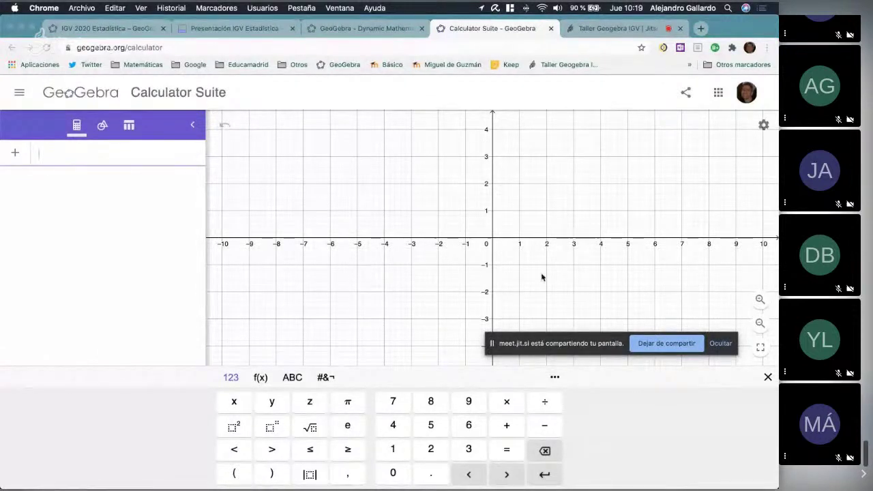
pyautogui.moveTo(526, 346); pyautogui.dragTo(499, 352)
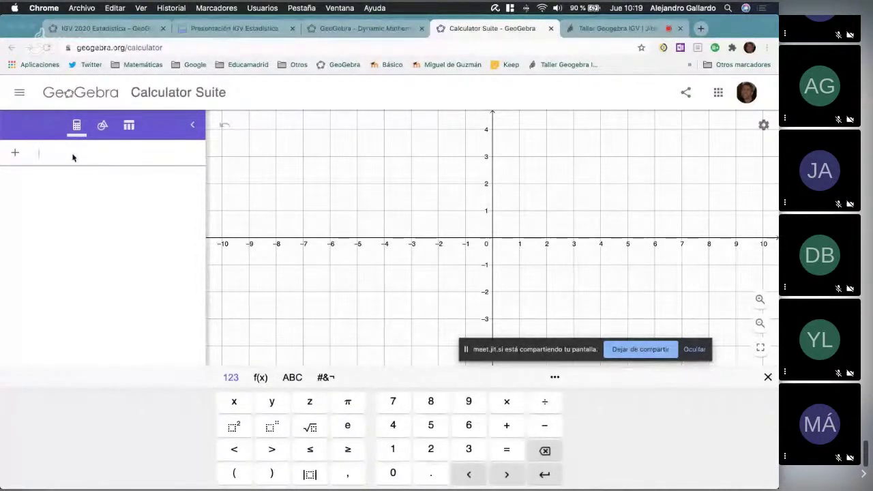
# Define the list l1 = {1, 2, 3, 4, 5, 6, 7, 8, 9, 10} in the algebra view.
pyautogui.write('1 = ')
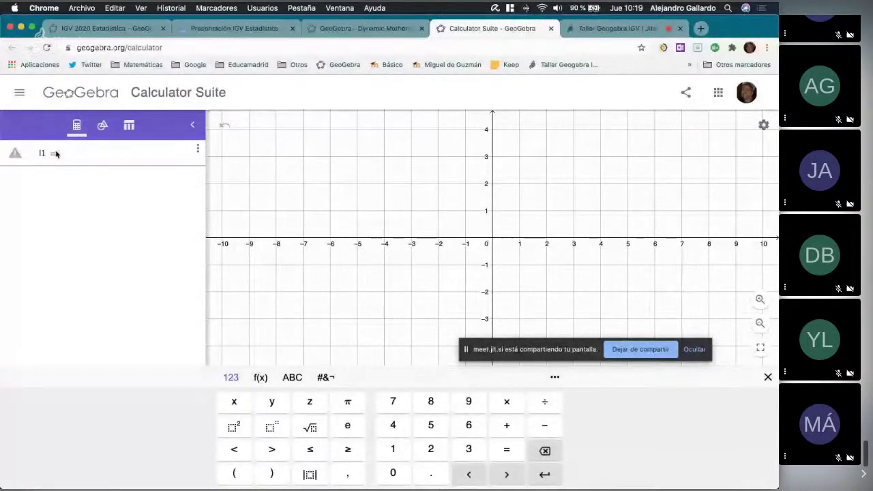
pyautogui.write('{')
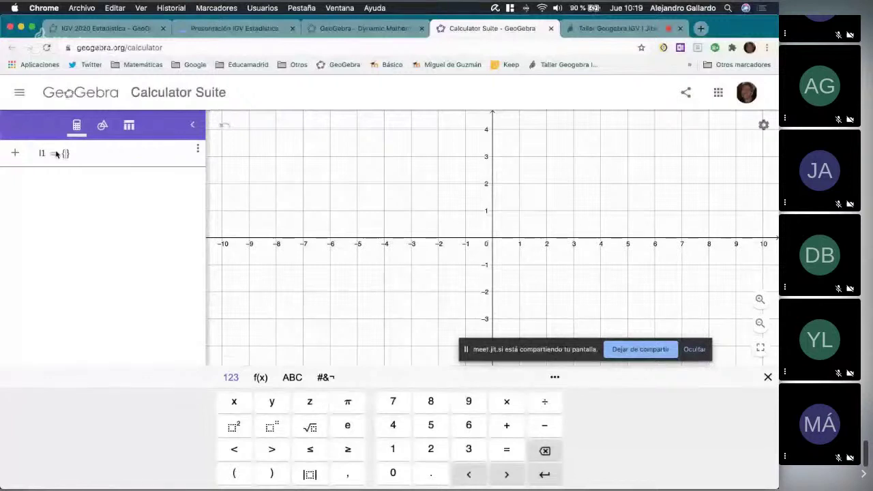
pyautogui.write('1, 2, ')
pyautogui.write('3, 4, 5')
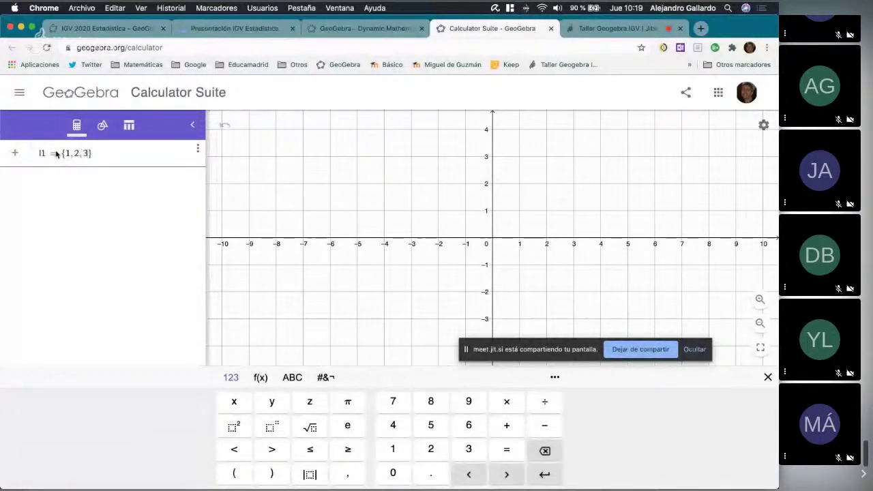
pyautogui.write(', 6, 7, 8, ')
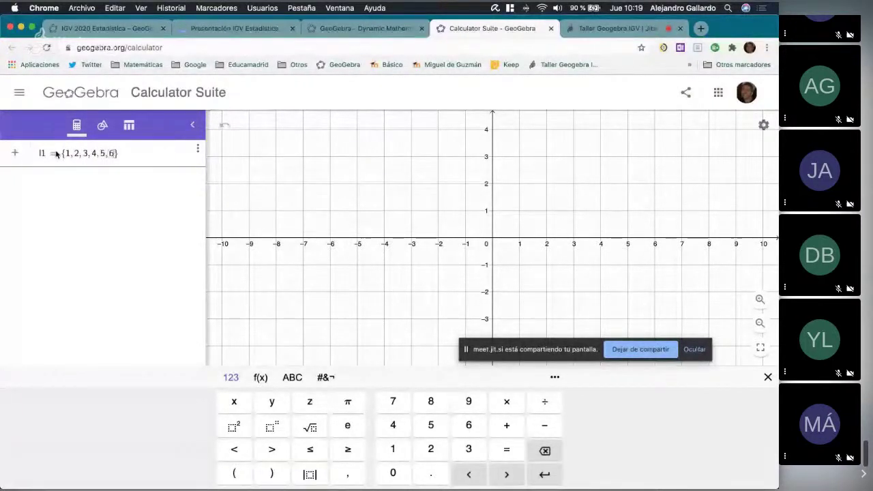
pyautogui.write('9, 1')
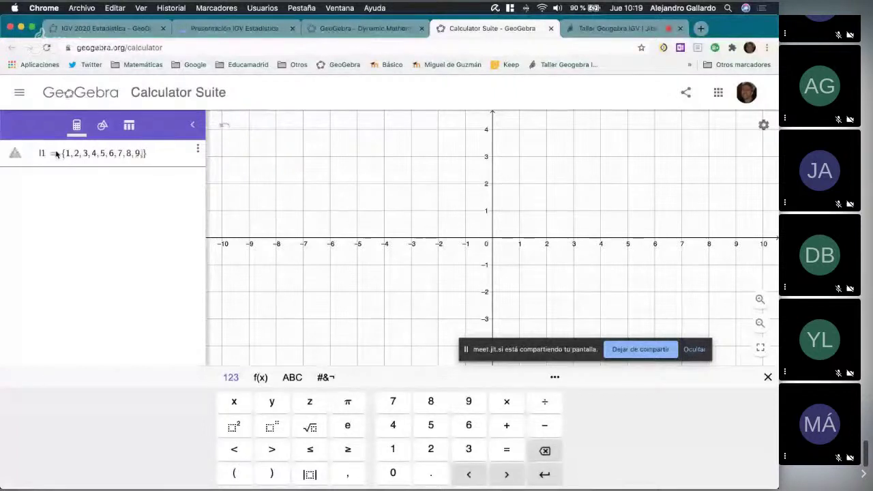
pyautogui.write('0')
pyautogui.press('Return')
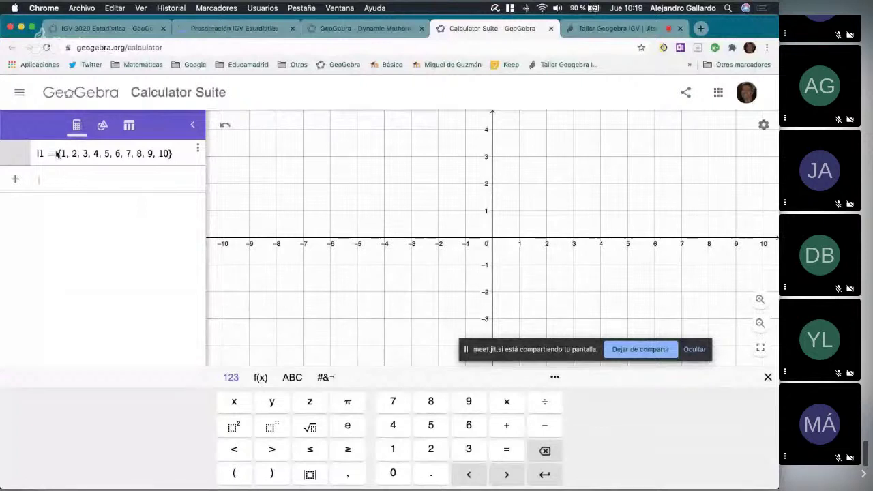
# Define the list l2 = {3, 5, 7, 4, 8, 1, 9, 10, 3, 2} in the algebra view.
pyautogui.write('l2 = {')
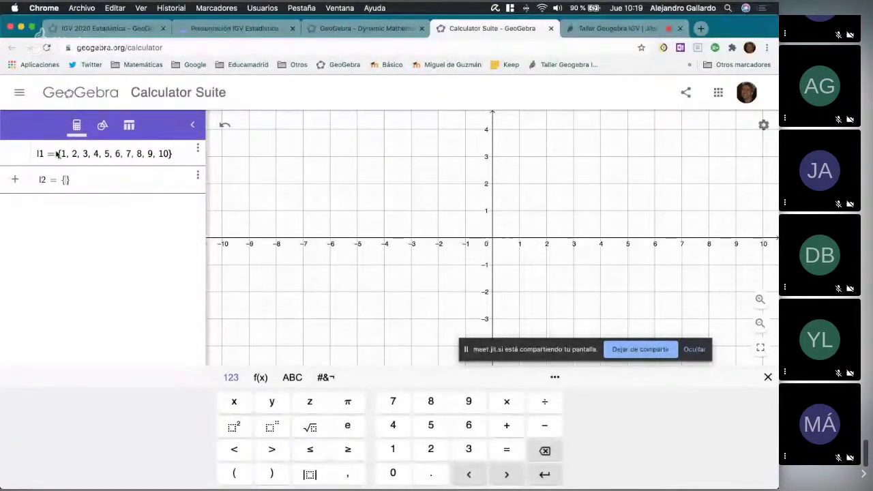
pyautogui.write('3, 5,')
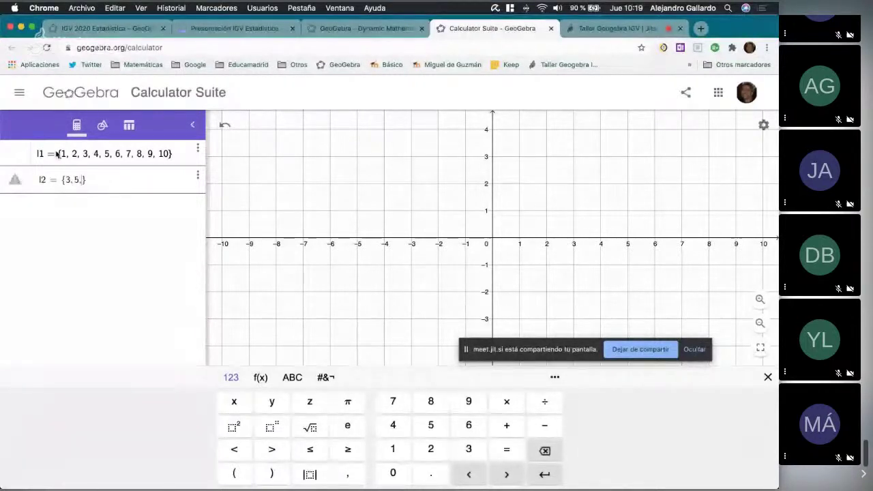
pyautogui.click(57, 155)
pyautogui.write('7,')
pyautogui.press('BackSpace')
pyautogui.press('BackSpace')
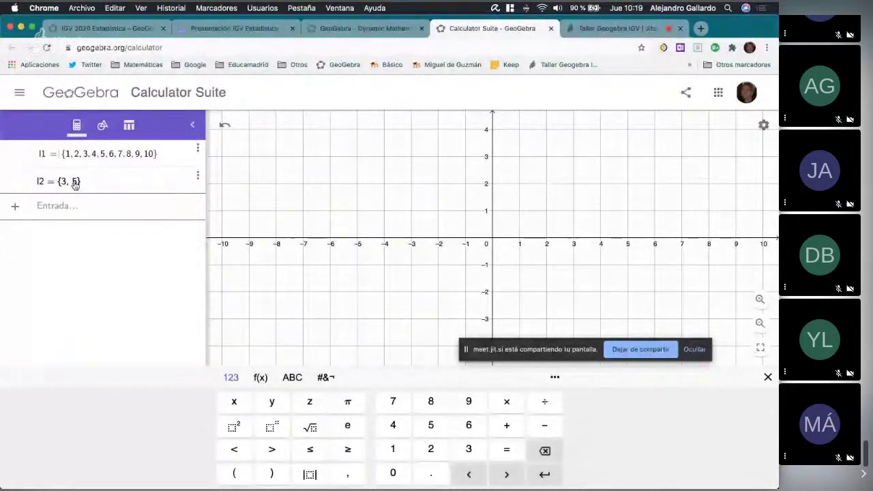
pyautogui.click(75, 181)
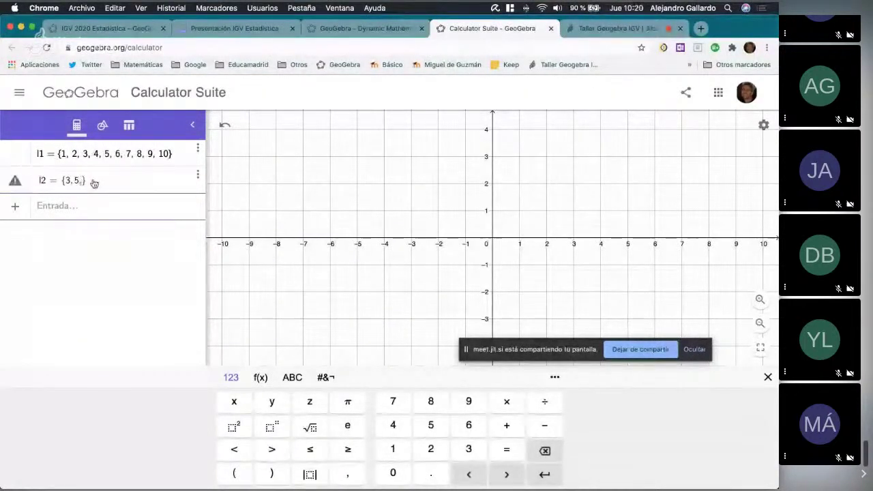
pyautogui.write(',7')
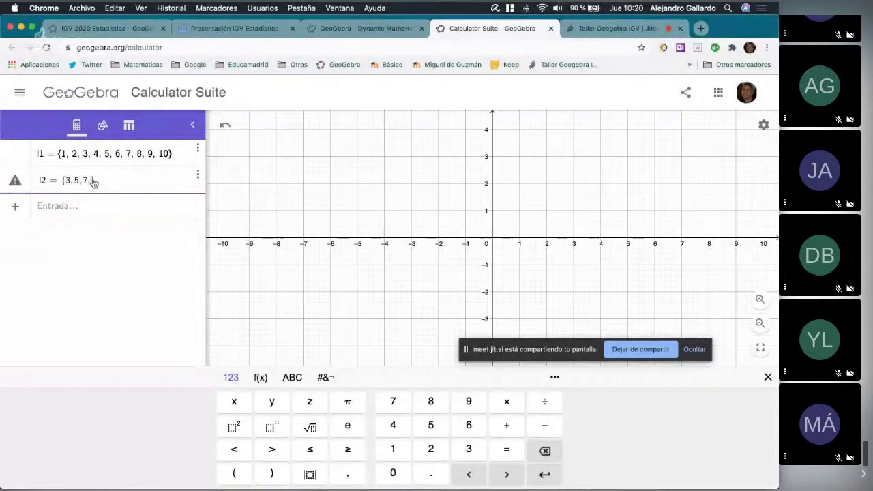
pyautogui.write(',4,8')
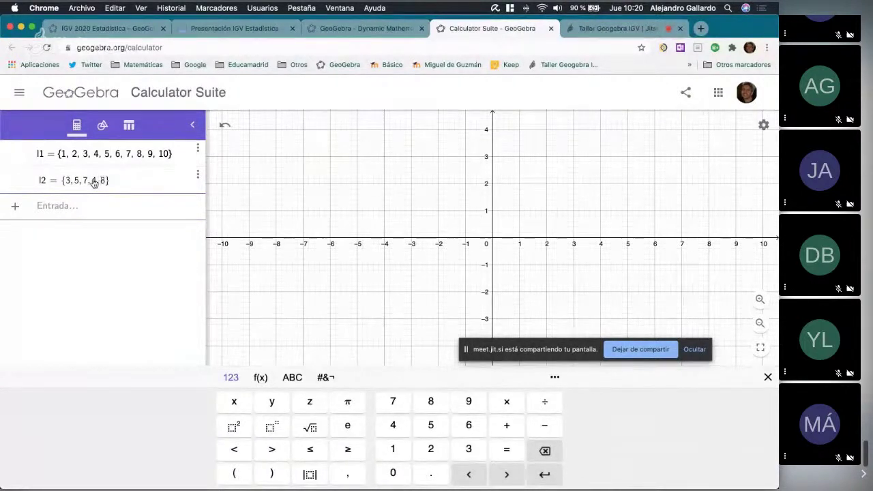
pyautogui.write(',1,')
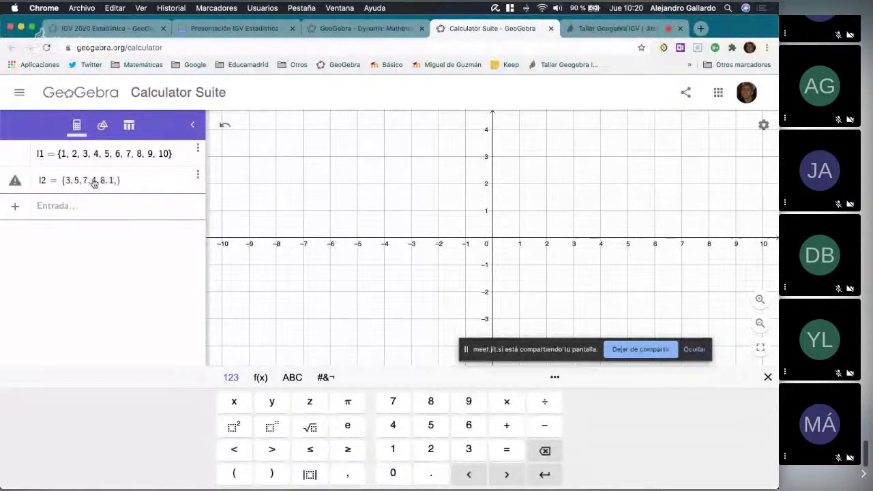
pyautogui.write('9')
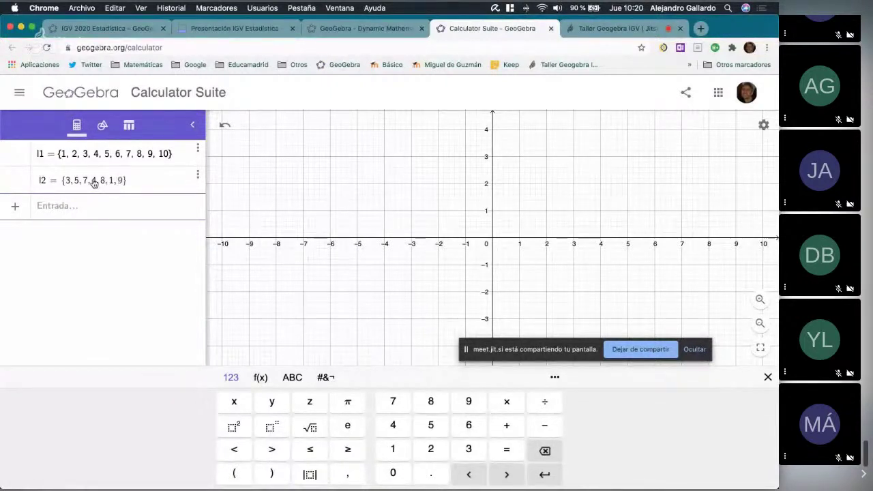
pyautogui.write(',10')
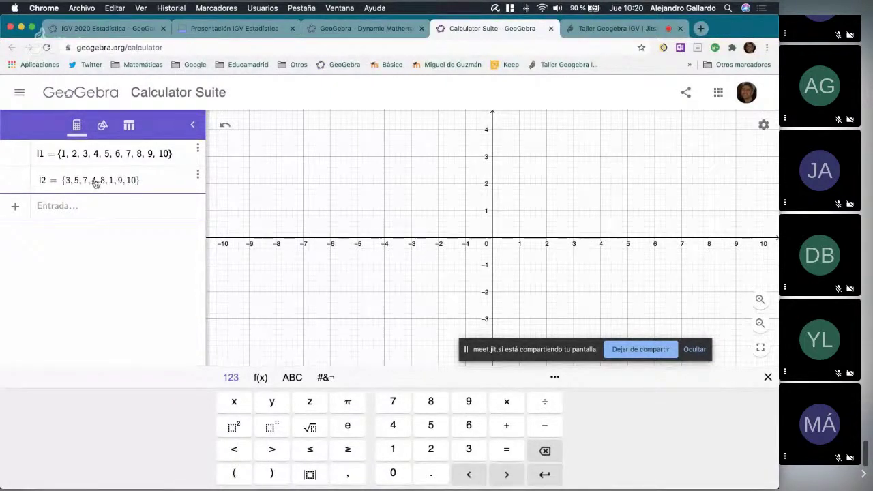
pyautogui.write('3')
pyautogui.write(',3')
pyautogui.click(179, 189)
pyautogui.write('2')
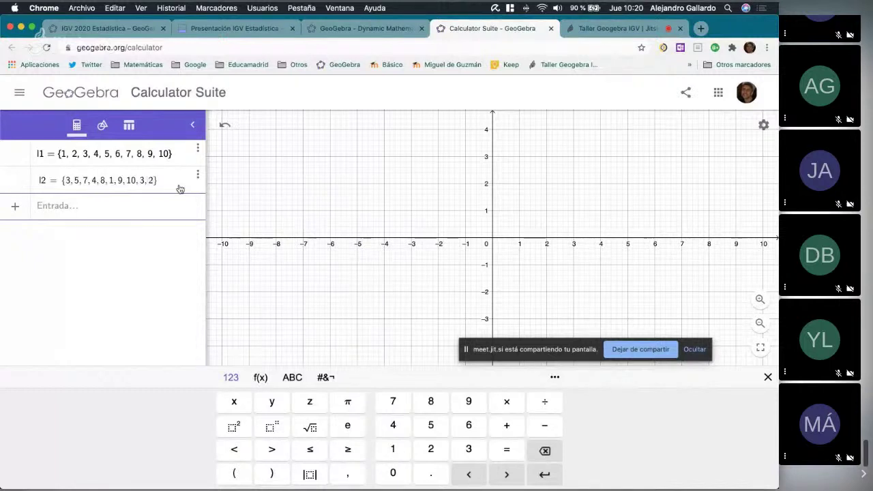
pyautogui.press('Return')
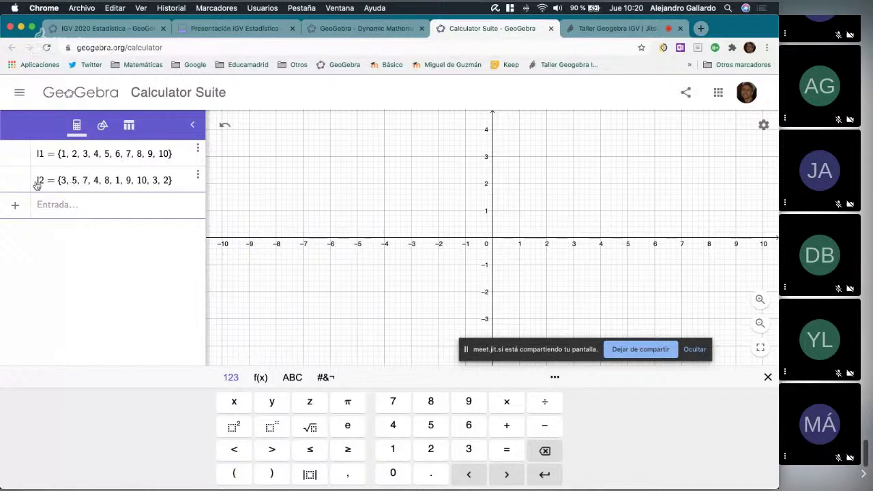
# Widen the algebra view and compute the number of elements in l2 with Longitud(l2).
pyautogui.click(84, 206)
pyautogui.moveTo(206, 177); pyautogui.dragTo(354, 189)
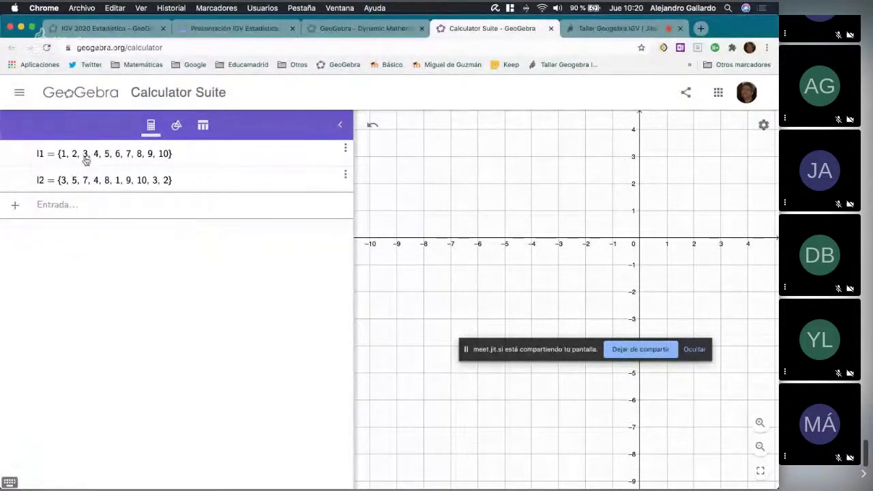
pyautogui.click(79, 210)
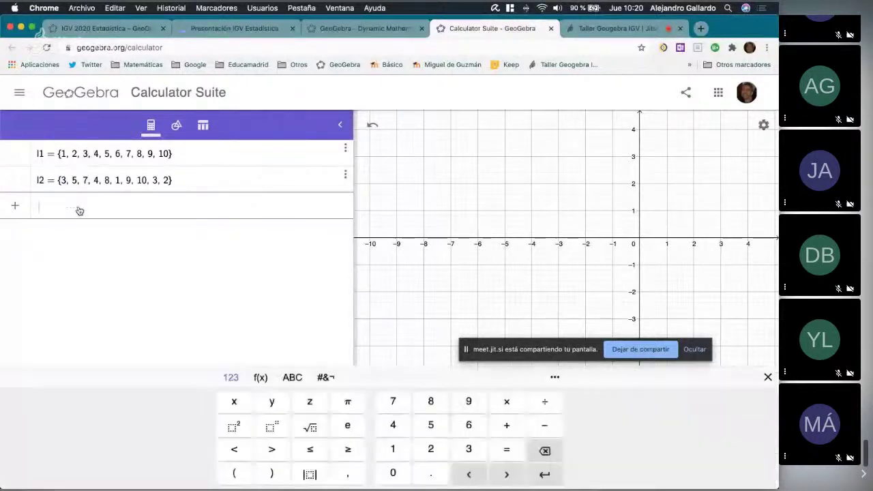
pyautogui.write('longi')
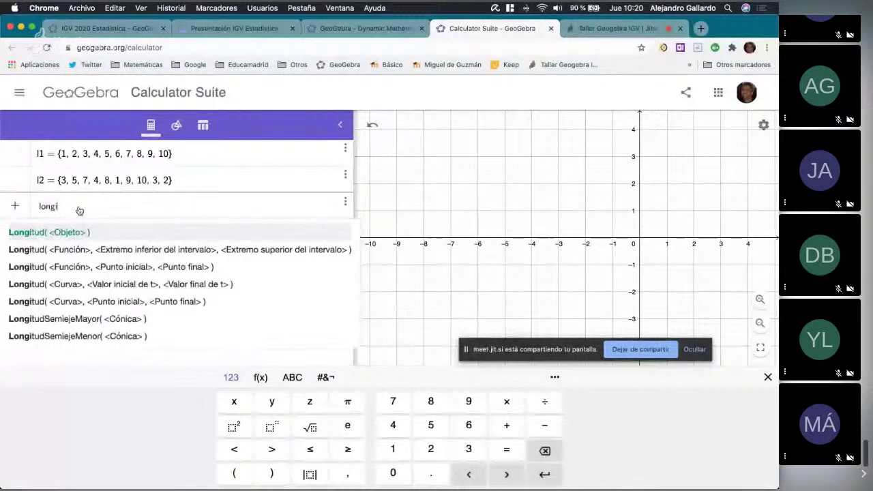
pyautogui.click(56, 233)
pyautogui.write('l2')
pyautogui.press('Return')
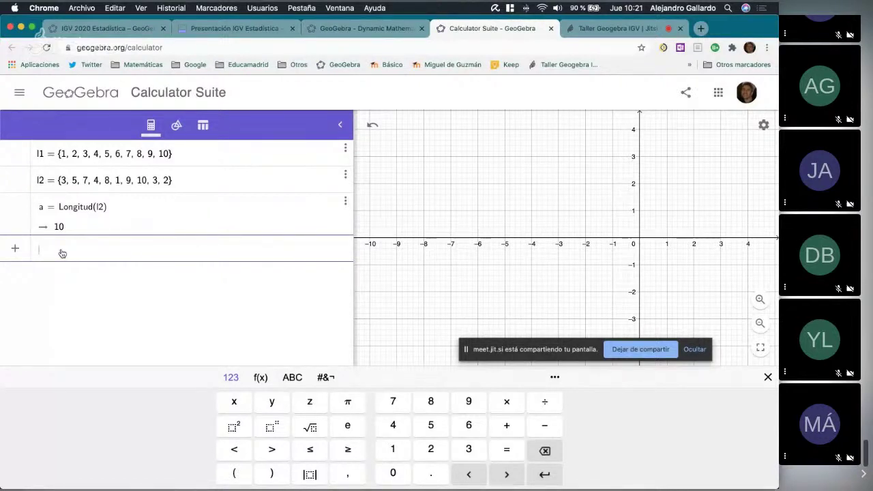
# Create the nested list Secuencia(Secuencia(Elemento(l1, j), i, 1, Elemento(l2, j)), j, 1, a), repeating each l1 value by its l2 frequency.
pyautogui.write('ecuencia')
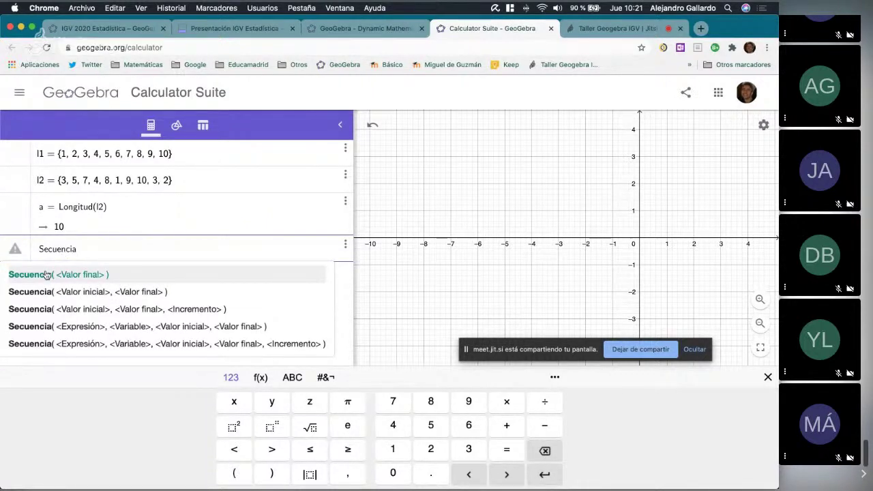
pyautogui.click(46, 274)
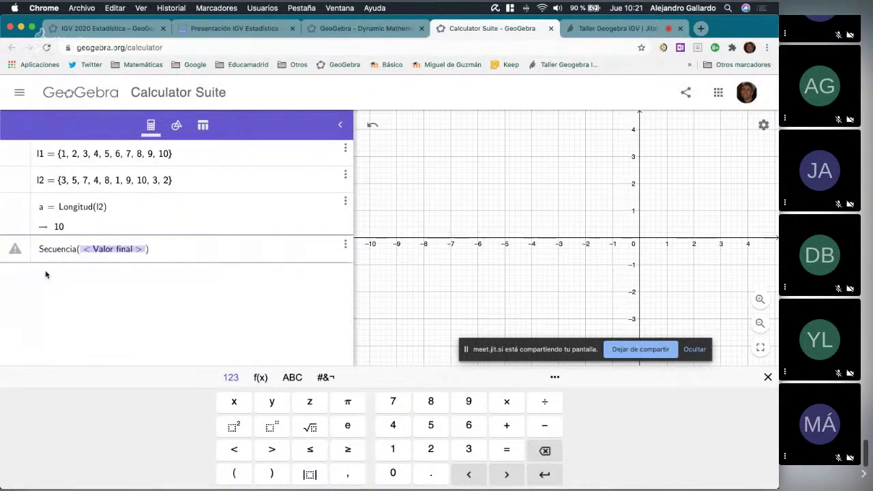
pyautogui.write('Secuenci')
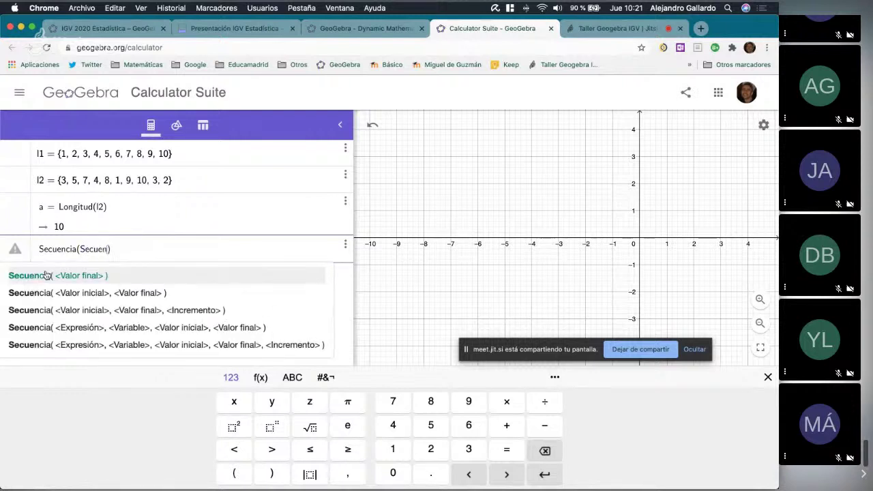
pyautogui.click(46, 274)
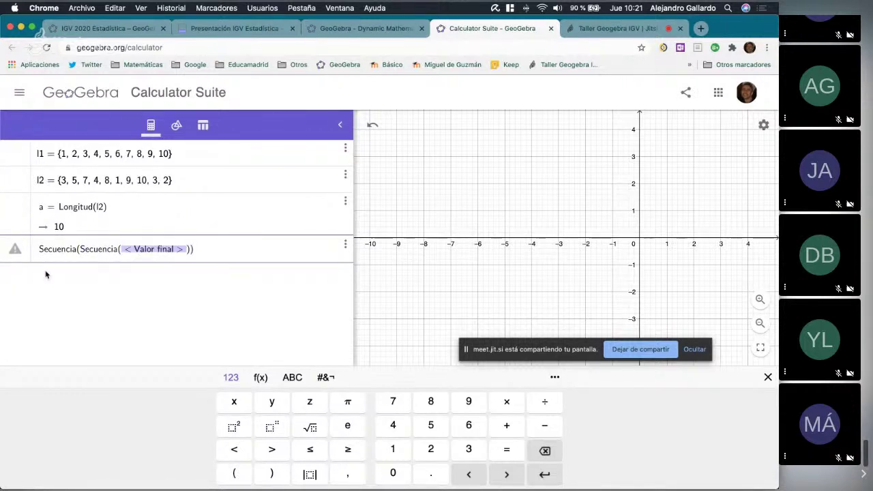
pyautogui.write('Eleme')
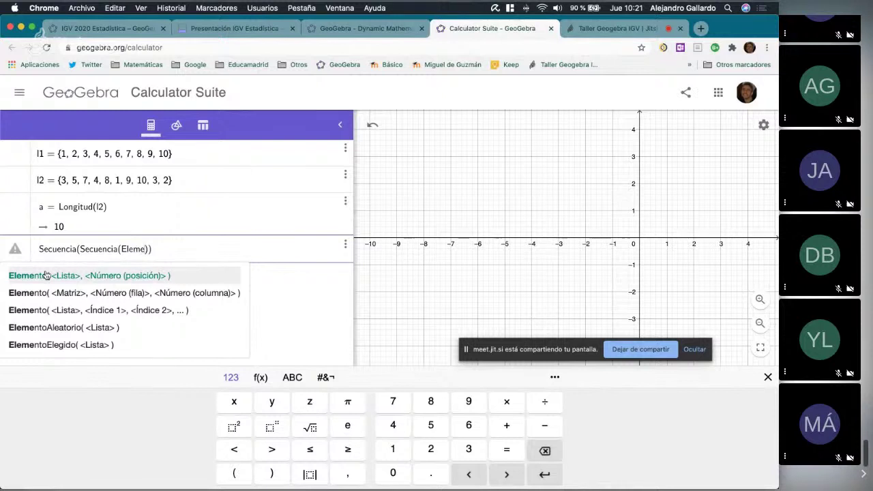
pyautogui.write('nto')
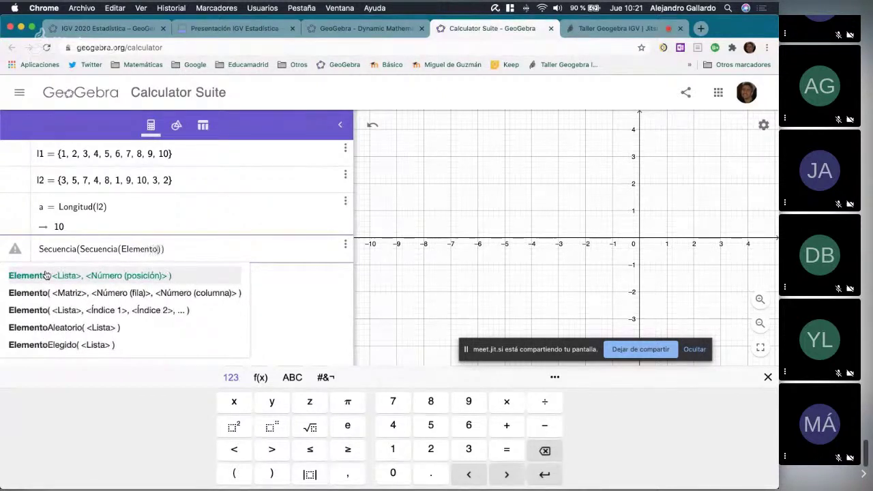
pyautogui.click(45, 274)
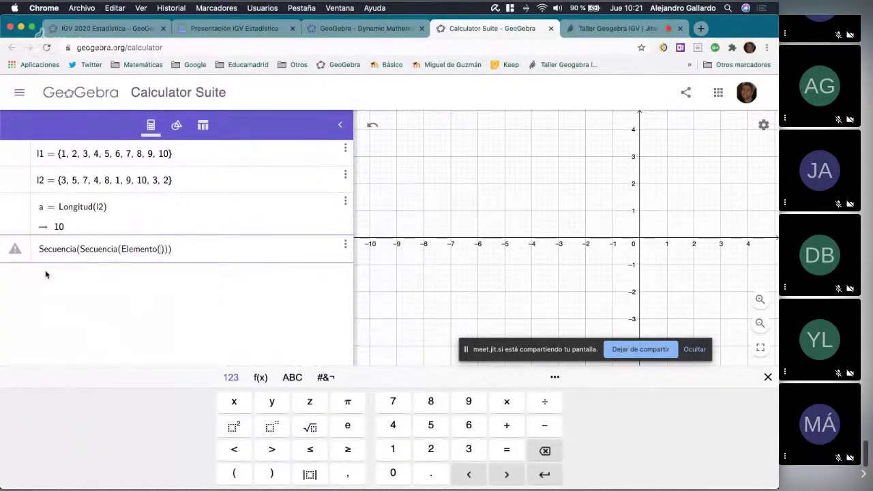
pyautogui.write('l1, j)')
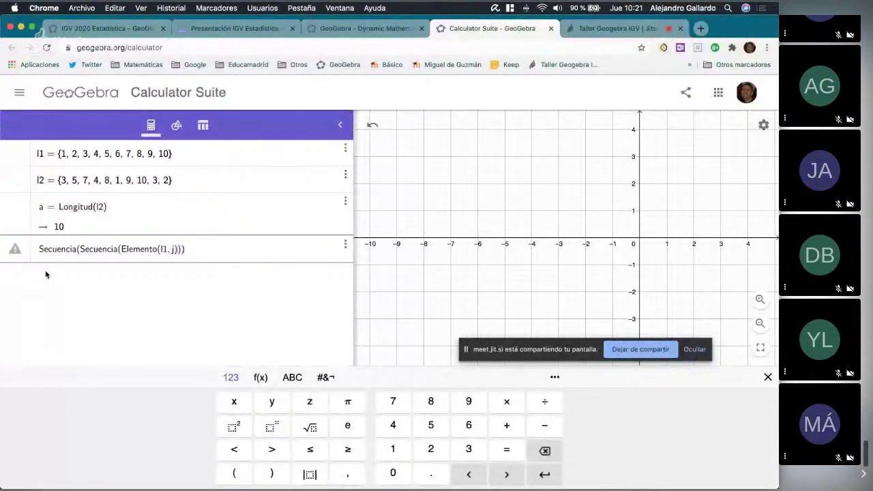
pyautogui.write(', ')
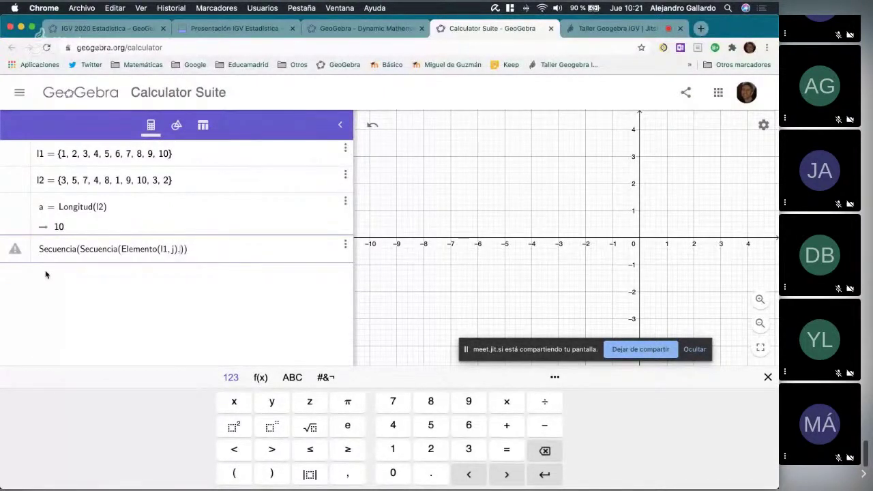
pyautogui.write('i')
pyautogui.write(', 1, ')
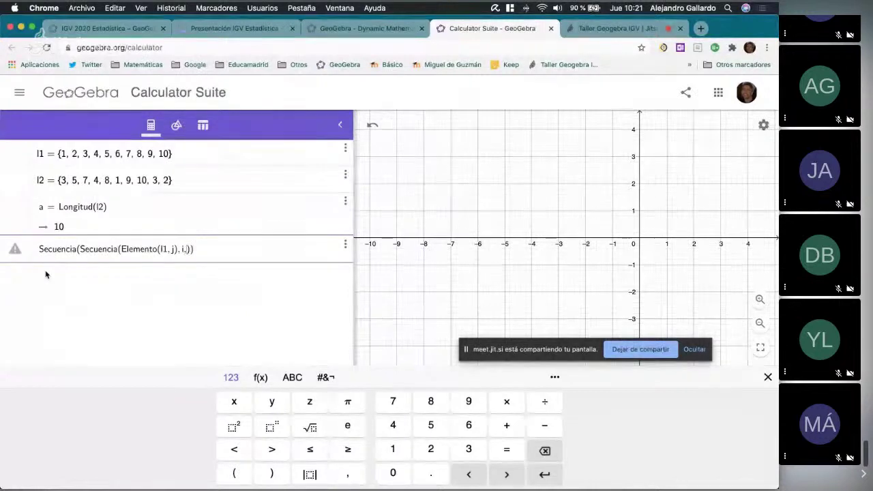
pyautogui.write('Ele')
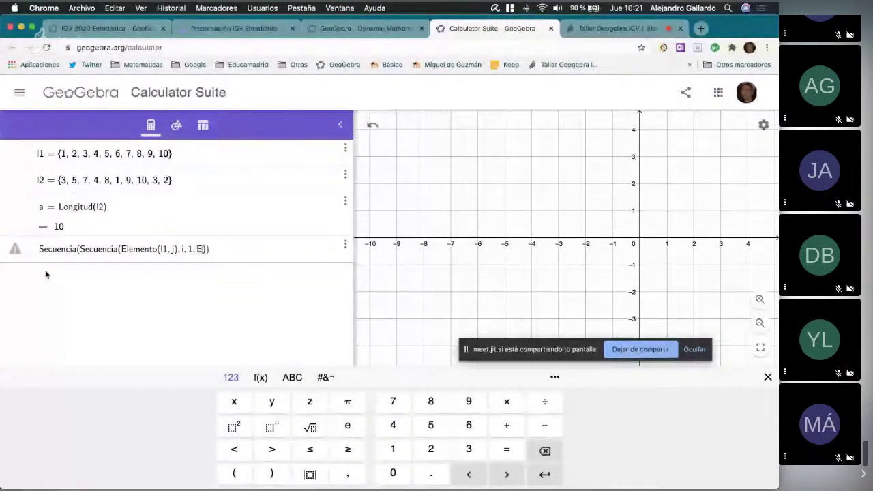
pyautogui.write('mento(')
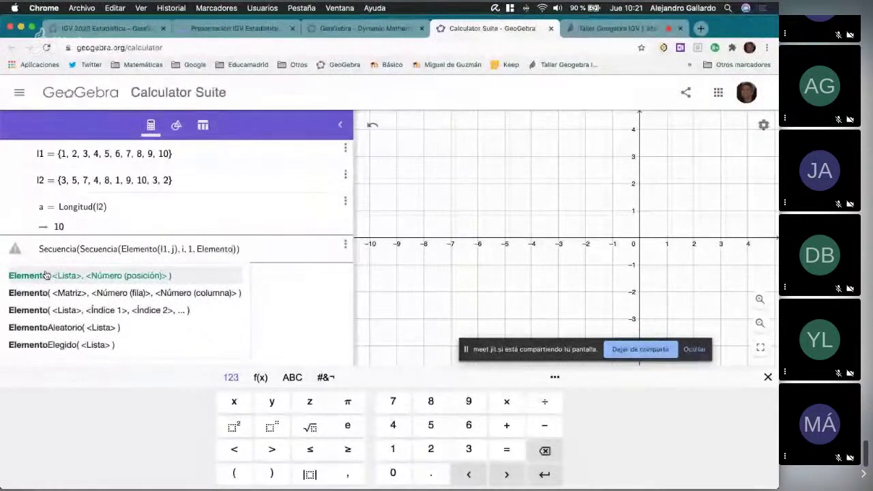
pyautogui.write('l2,j')
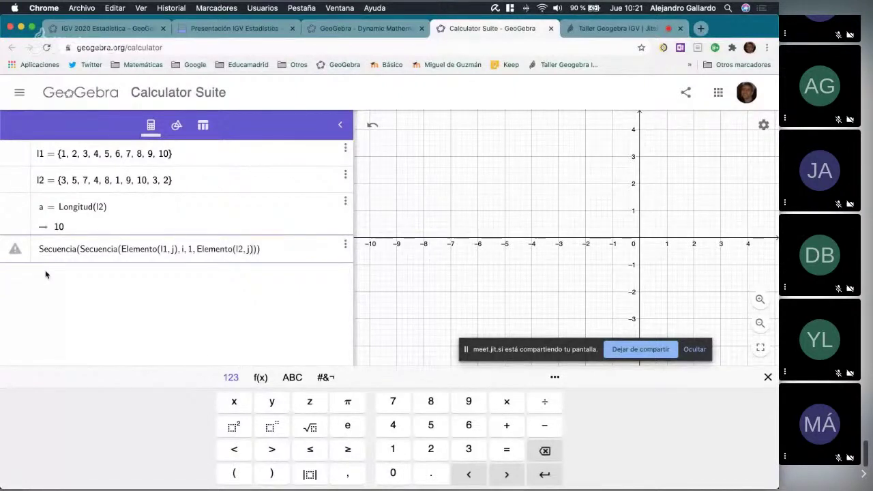
pyautogui.write(')1,a')
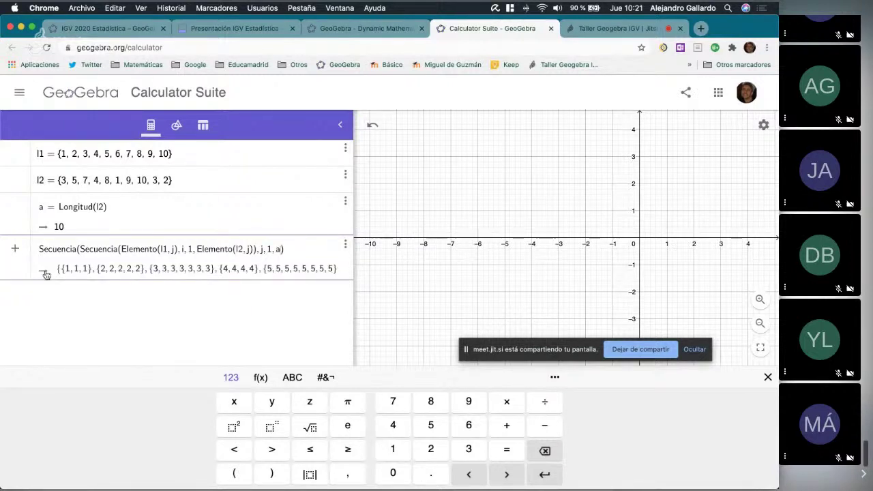
pyautogui.press('Return')
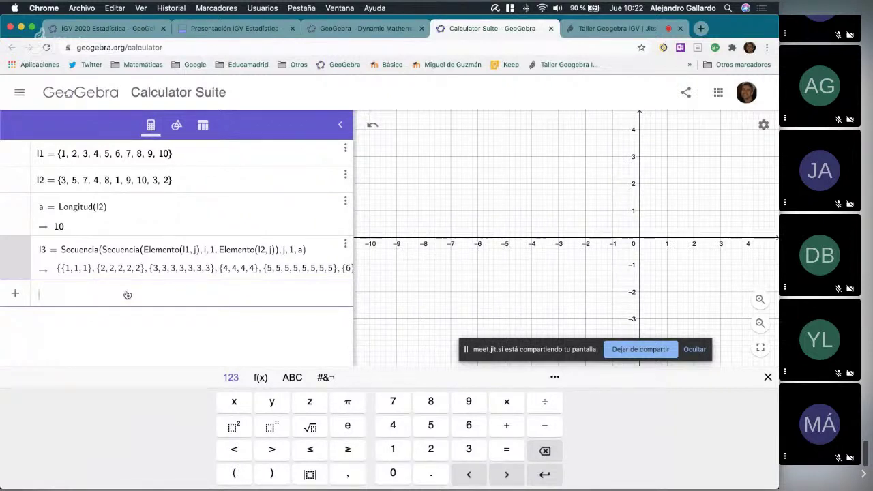
# Flatten the nested list l3 into a single data list with Aplana(l3).
pyautogui.write('Apklalan')
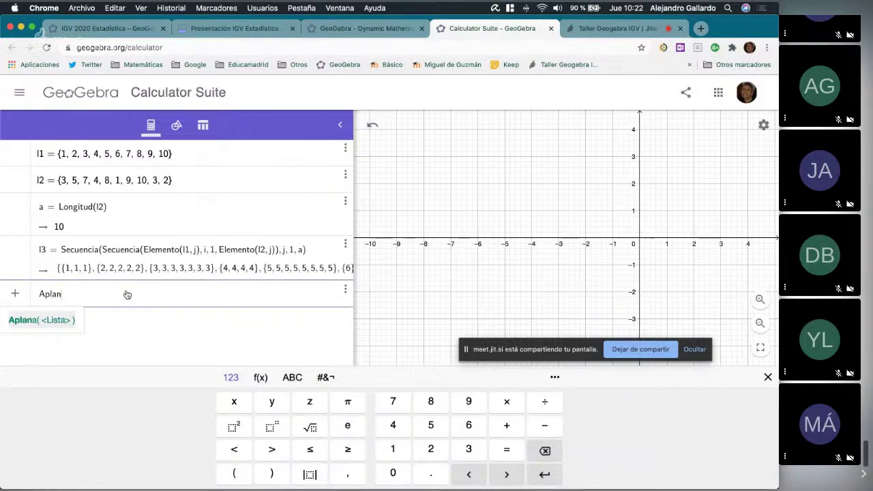
pyautogui.press('Return')
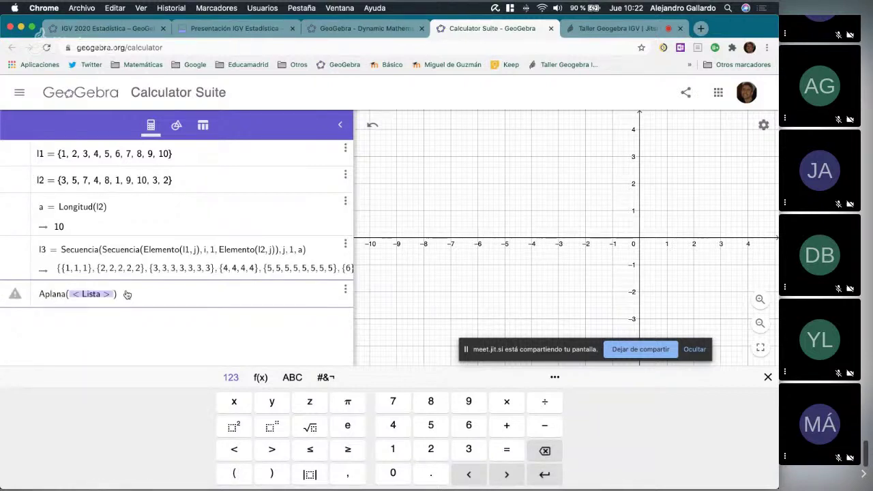
pyautogui.write('l3')
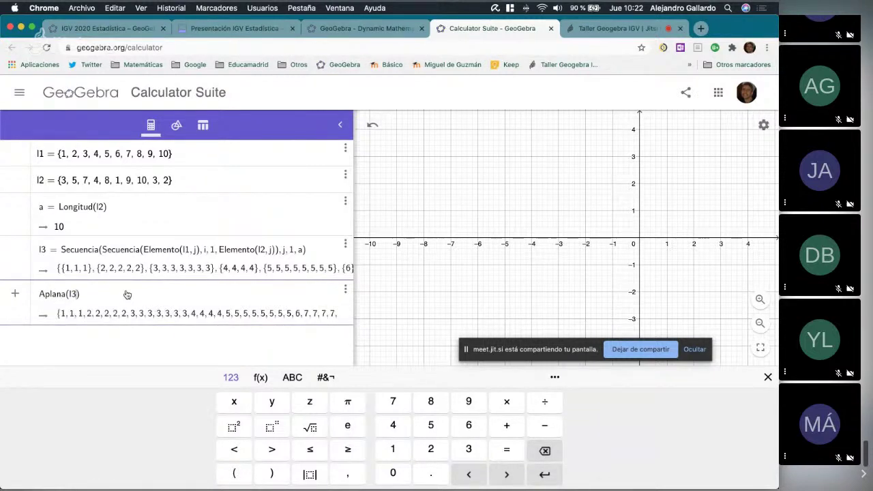
pyautogui.press('Return')
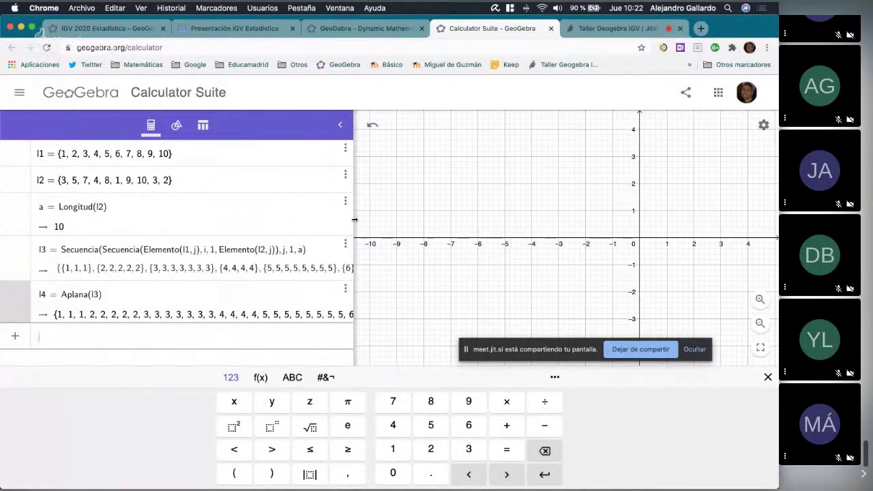
pyautogui.click(64, 344)
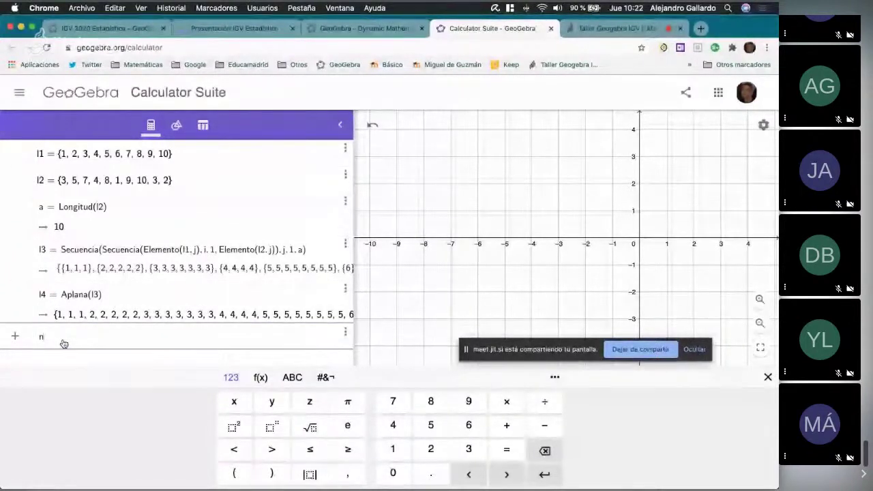
# Define n as the total of the frequency list with n = Suma(l2).
pyautogui.write('n = Suma')
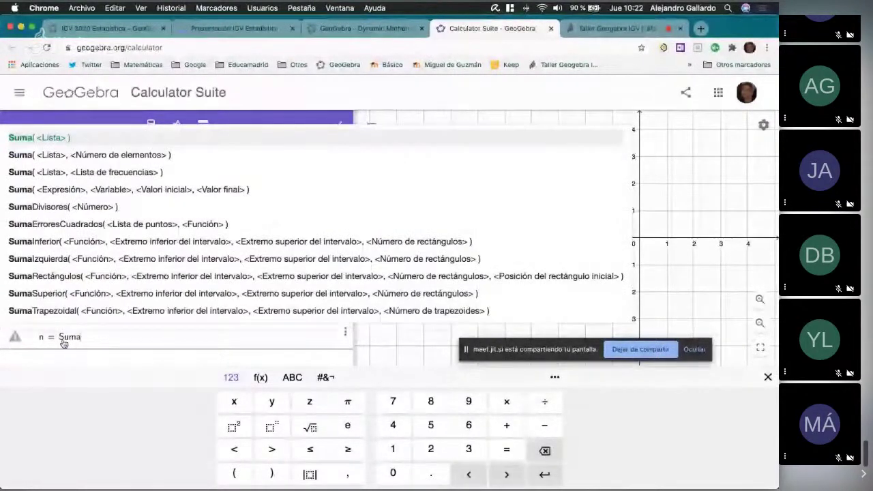
pyautogui.press('Return')
pyautogui.write('l2')
pyautogui.press('Return')
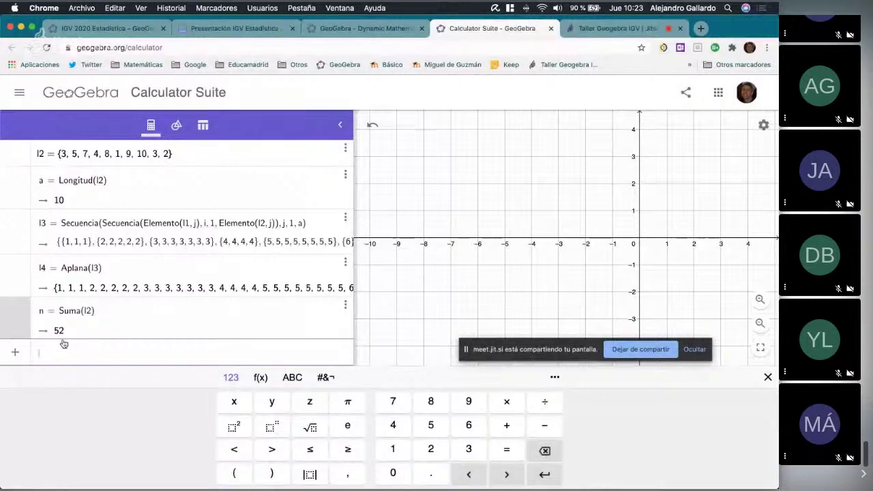
# Multiply the lists with l1*l2 and add up the resulting product list with Suma(l5).
pyautogui.write('l1')
pyautogui.write('*l2')
pyautogui.press('Return')
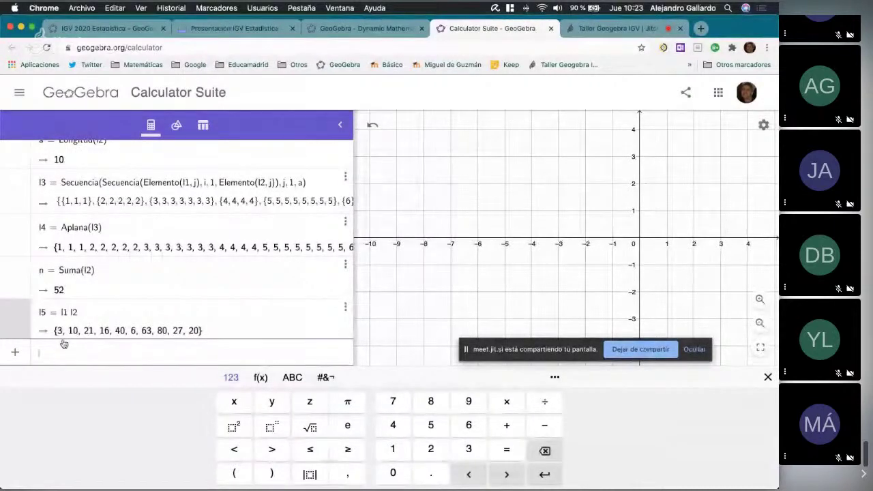
pyautogui.write('Suma')
pyautogui.press('Return')
pyautogui.write('l5')
pyautogui.press('Return')
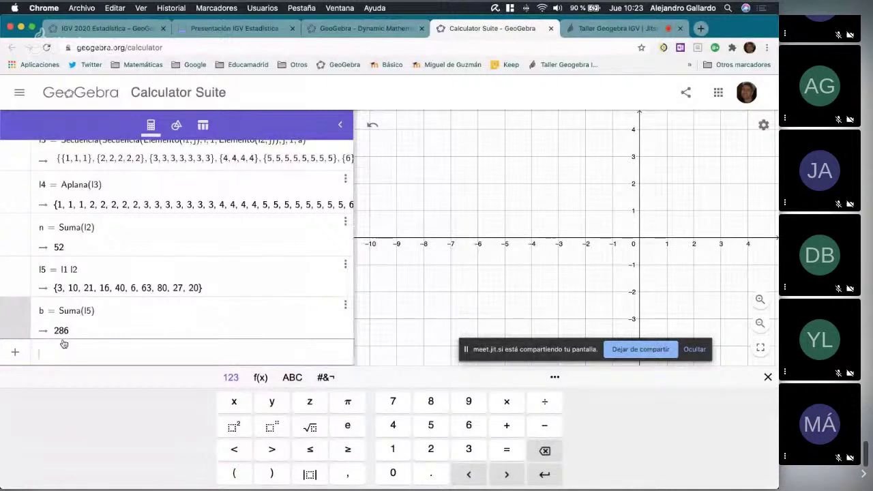
# Calculate the mean as b/n and show the result as a decimal.
pyautogui.write('b/n')
pyautogui.press('Return')
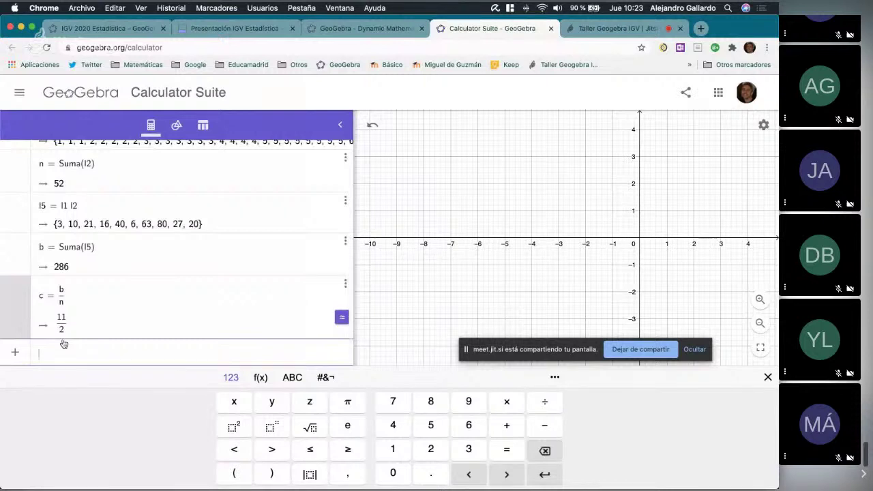
pyautogui.click(341, 317)
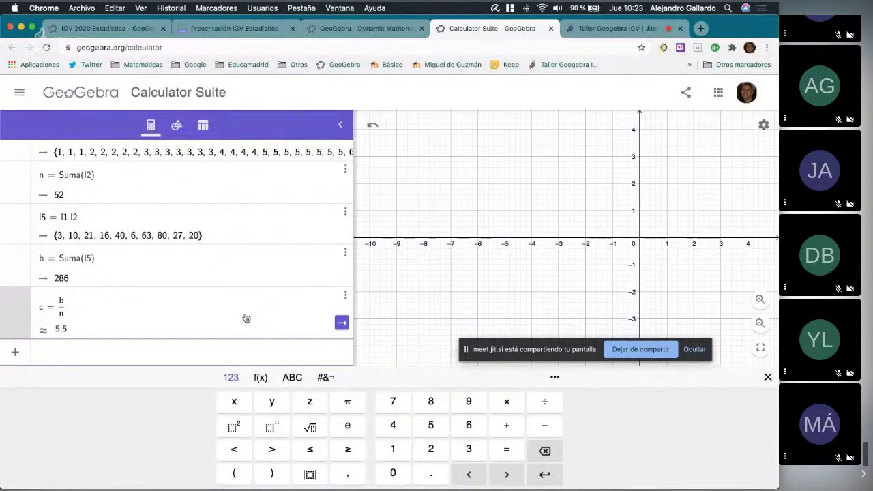
# Compute the mean directly from the value and frequency lists with media(l1, l2).
pyautogui.click(82, 358)
pyautogui.write('Me')
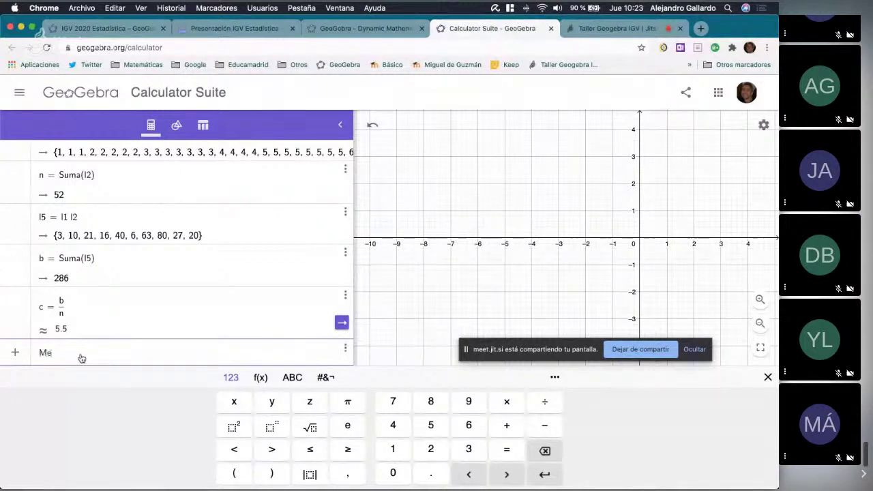
pyautogui.write('dia')
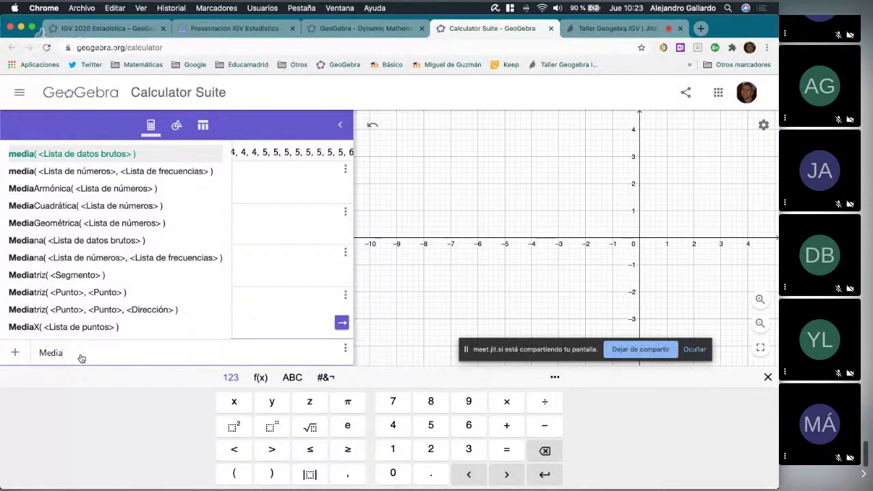
pyautogui.write('(l1, l')
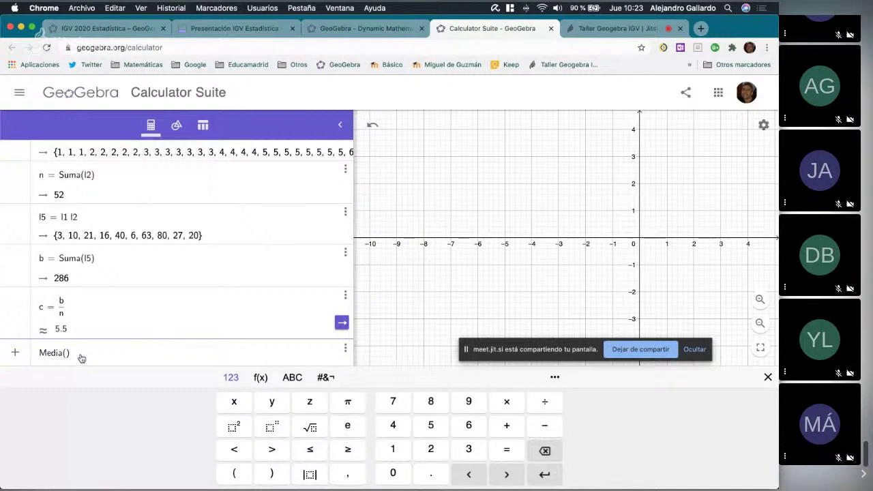
pyautogui.write('2')
pyautogui.press('Return')
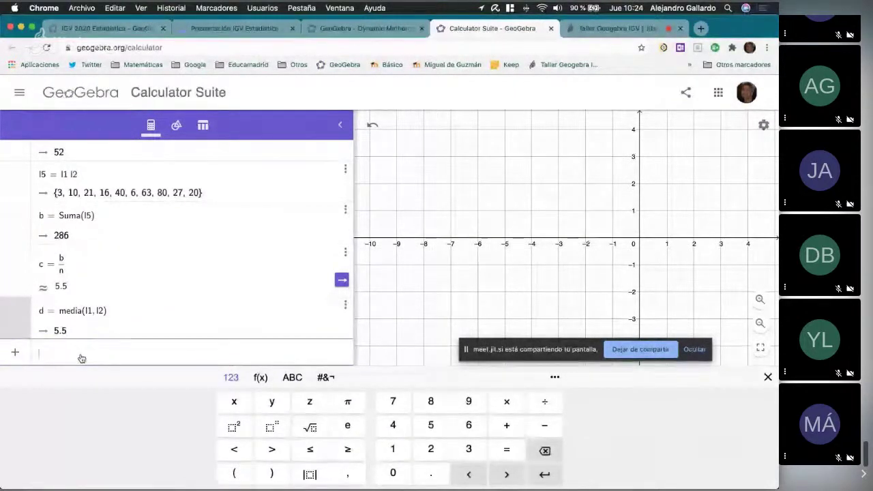
# Create the list of squared values times frequencies with l1^2*l2.
pyautogui.write('l1')
pyautogui.write('^2')
pyautogui.write('*')
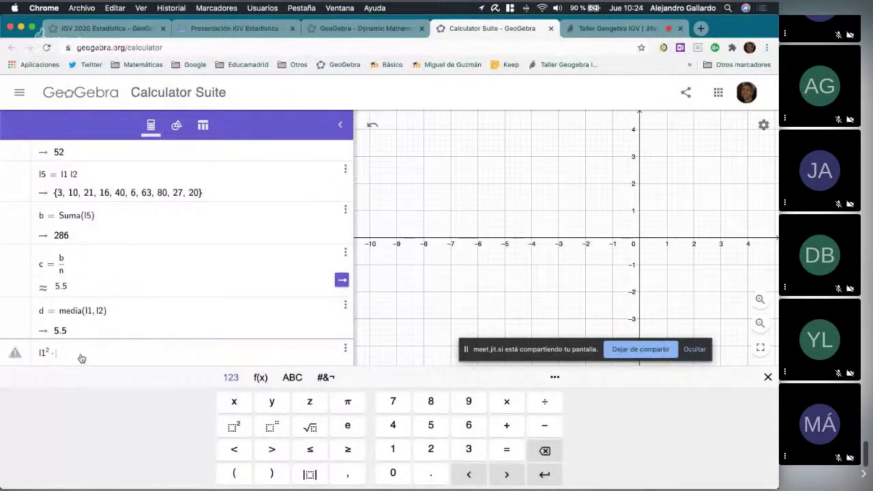
pyautogui.write('l2')
pyautogui.press('Return')
# Add up the list of squared values times frequencies with Suma(l6).
pyautogui.write('S')
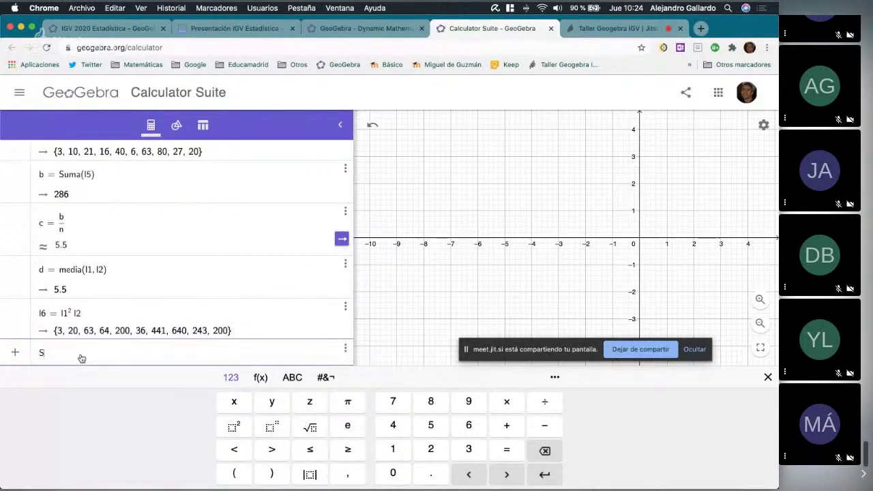
pyautogui.write('Uma')
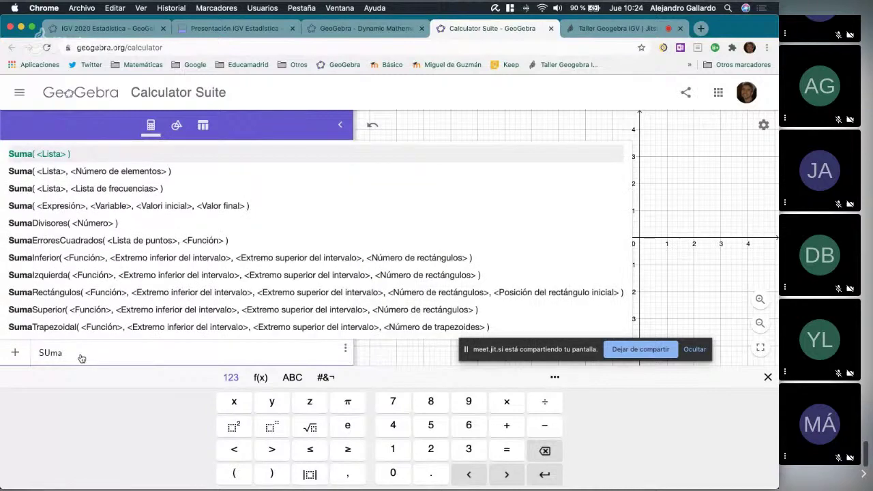
pyautogui.press('Return')
pyautogui.write('l6')
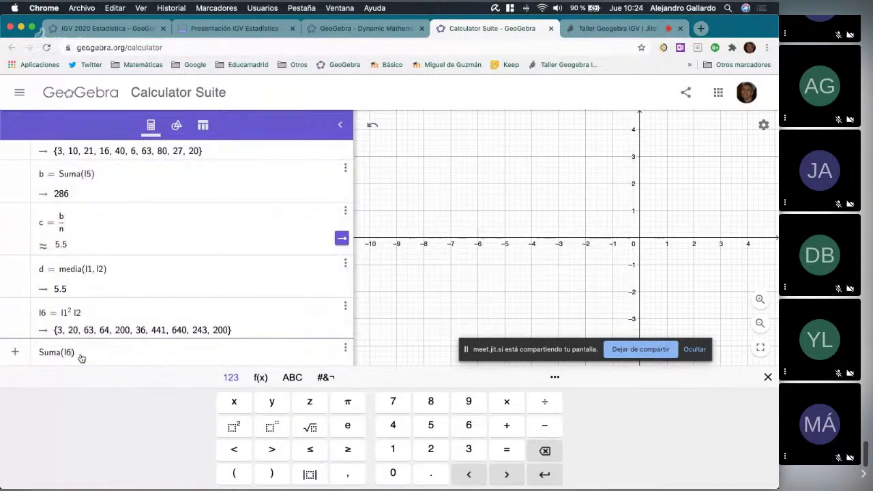
pyautogui.press('Return')
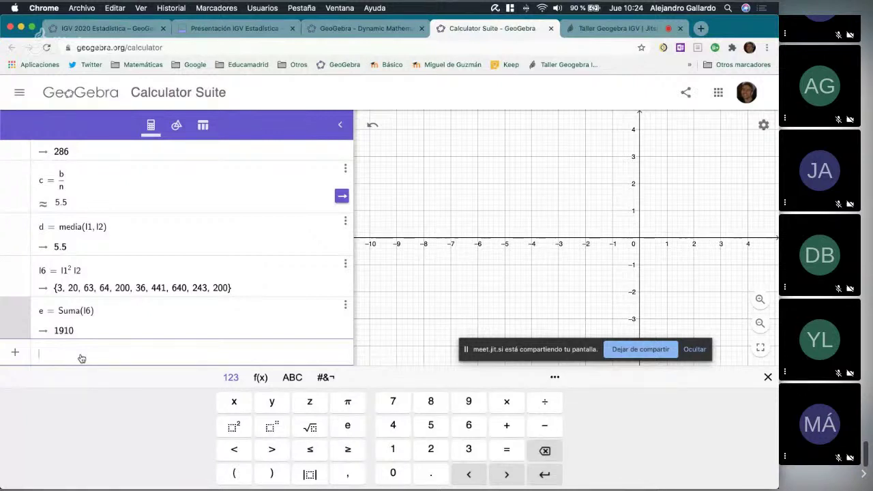
# Calculate the variance as e/n - c^2 and show the result as a decimal.
pyautogui.write('19')
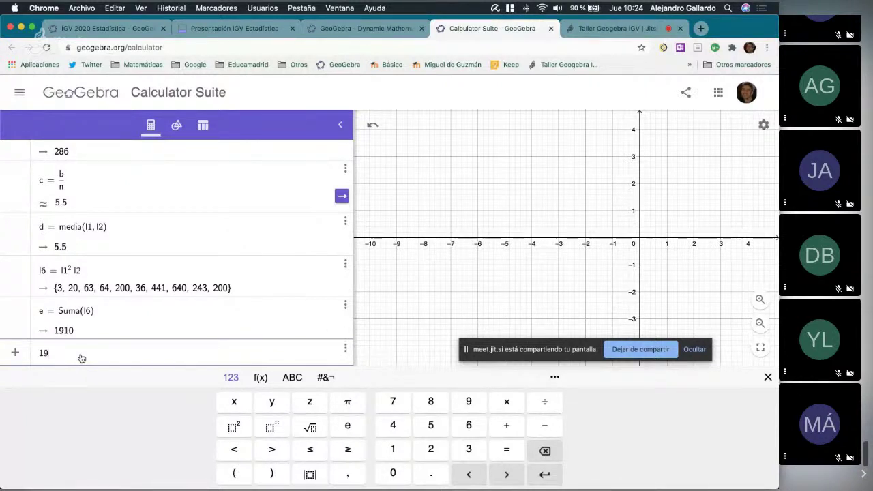
pyautogui.press('BackSpace')
pyautogui.press('BackSpace')
pyautogui.write('e')
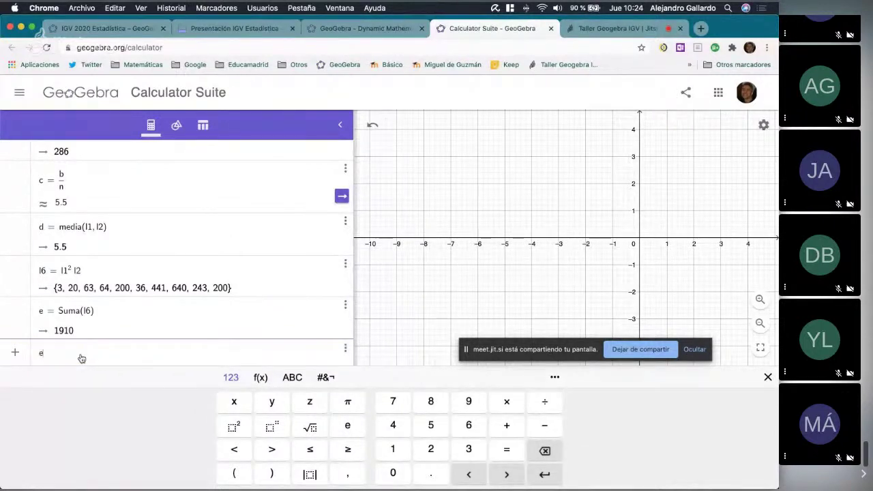
pyautogui.write('/n')
pyautogui.press('Right')
pyautogui.write('- c^2')
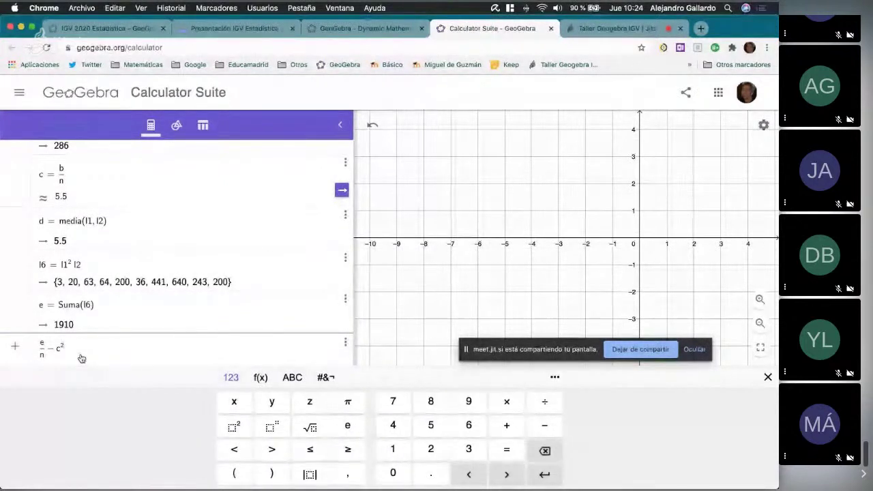
pyautogui.press('Return')
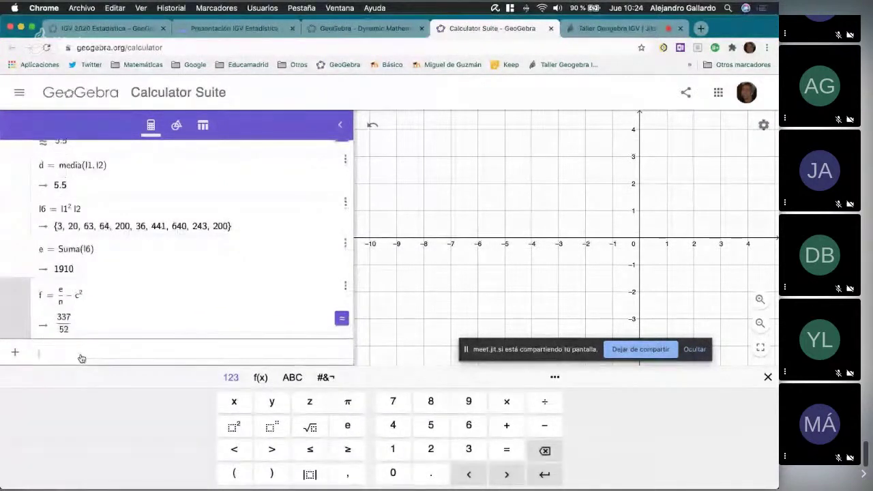
pyautogui.click(342, 320)
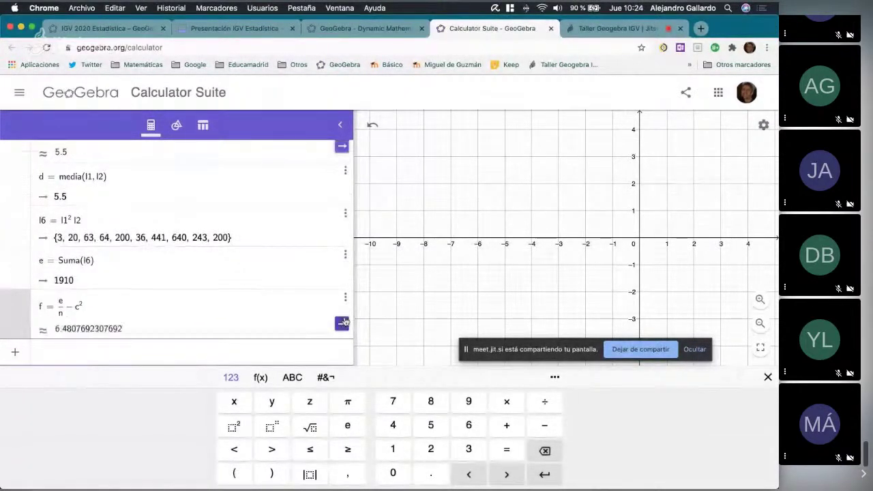
# Compute the variance of the flattened raw data list with Varianza(l4).
pyautogui.click(59, 356)
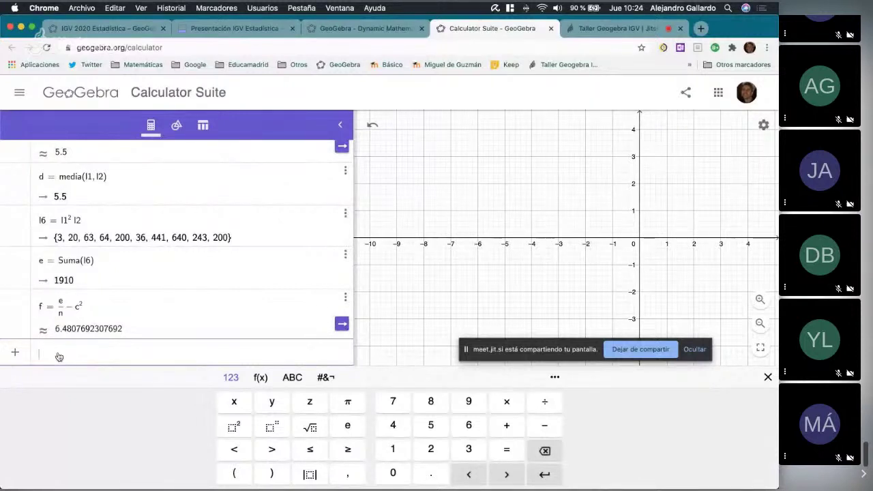
pyautogui.write('Varia')
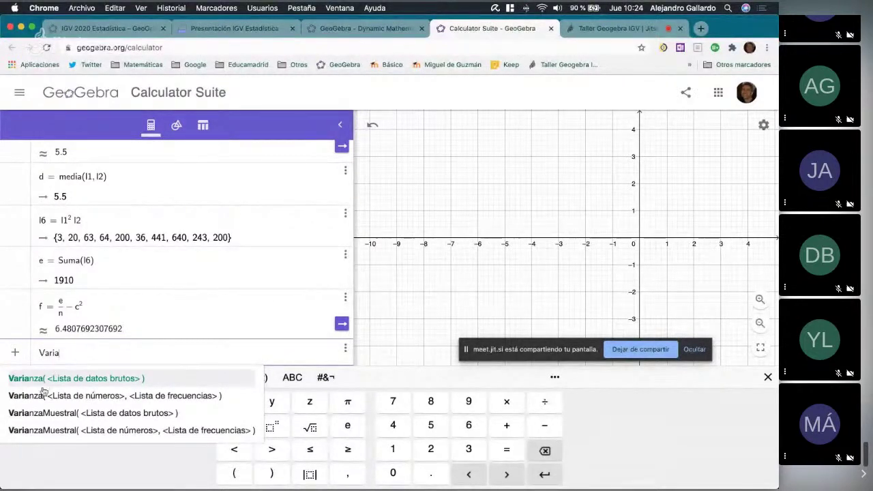
pyautogui.scroll(5, 204, 217)
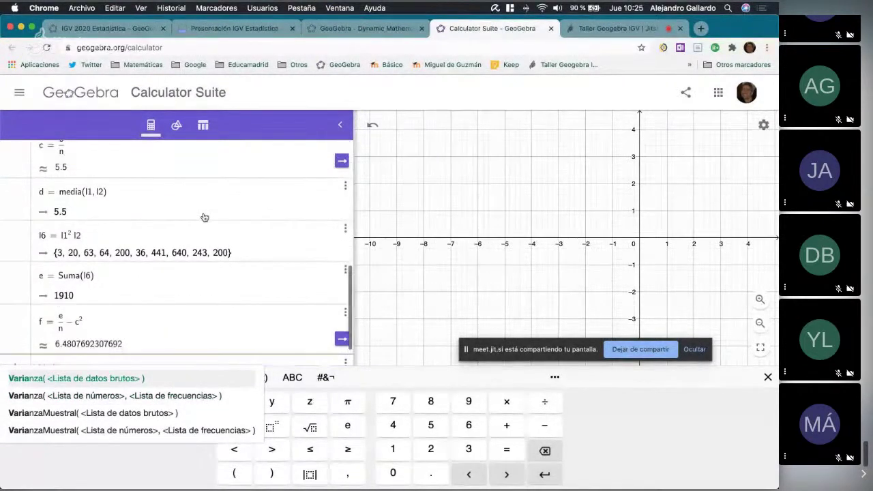
pyautogui.scroll(3, 204, 217)
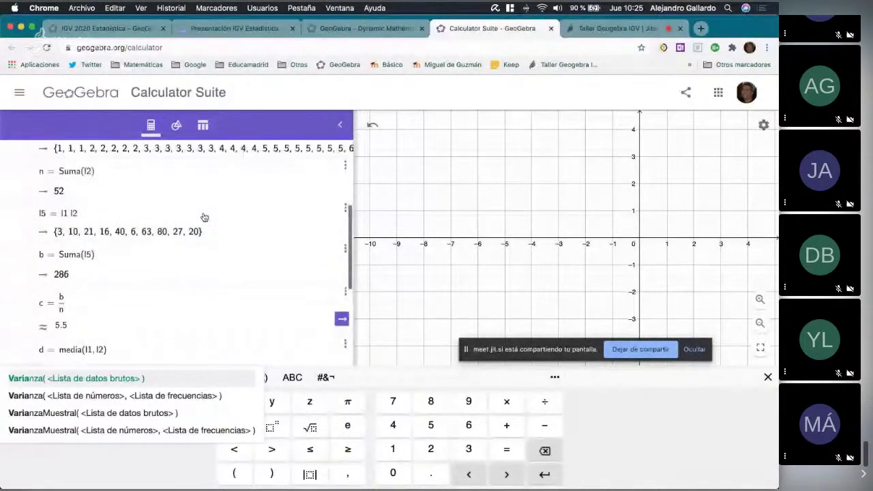
pyautogui.scroll(-2, 204, 217)
pyautogui.scroll(-5, 204, 217)
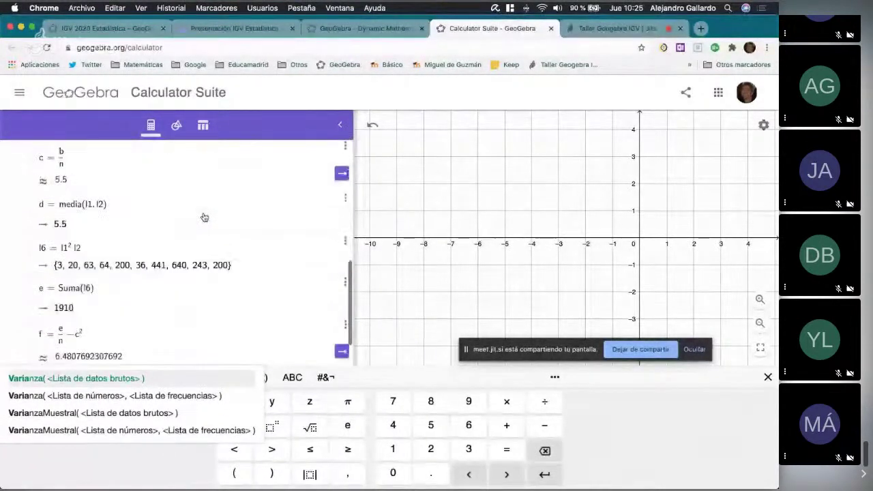
pyautogui.click(57, 378)
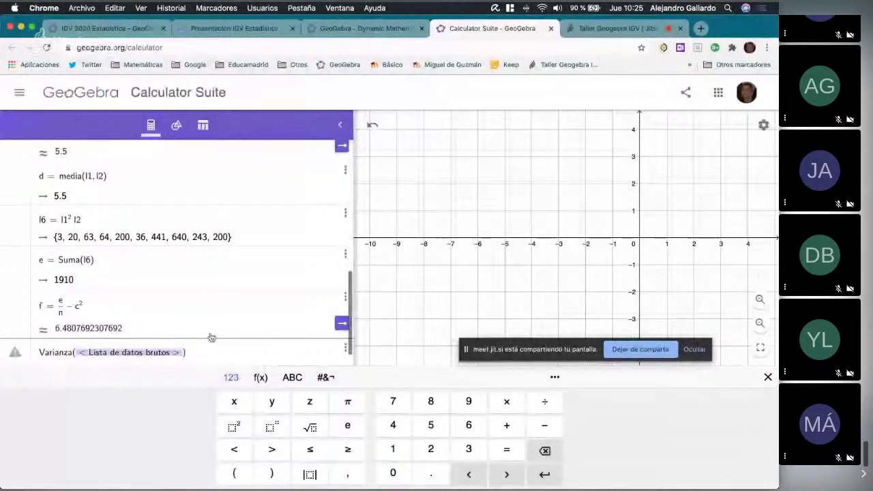
pyautogui.write('l4')
pyautogui.press('Return')
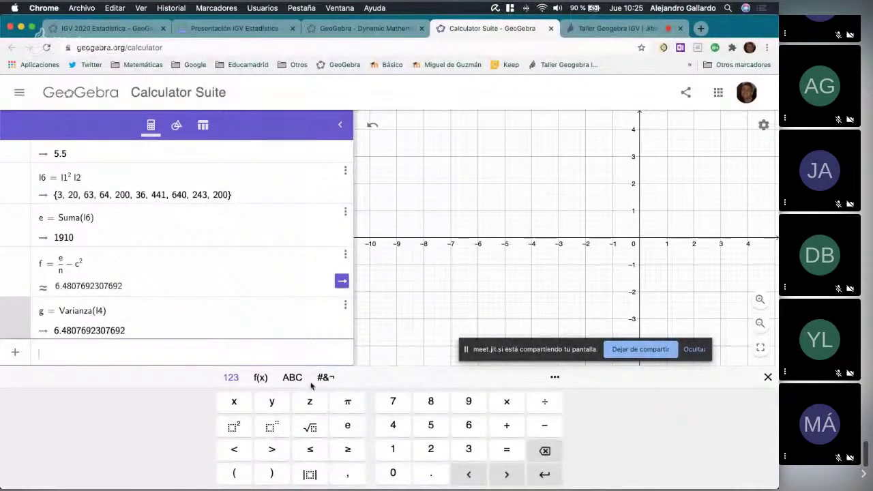
# Calculate the standard deviation as the square root of g.
pyautogui.click(310, 427)
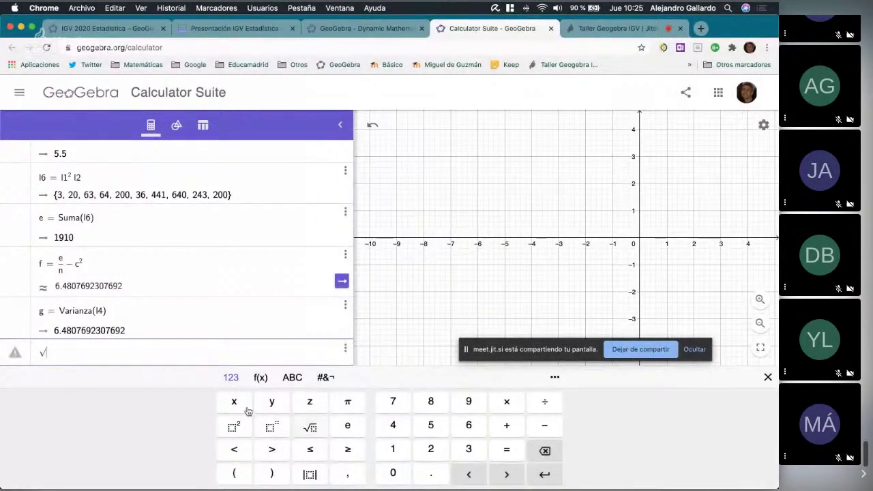
pyautogui.write('g')
pyautogui.press('Return')
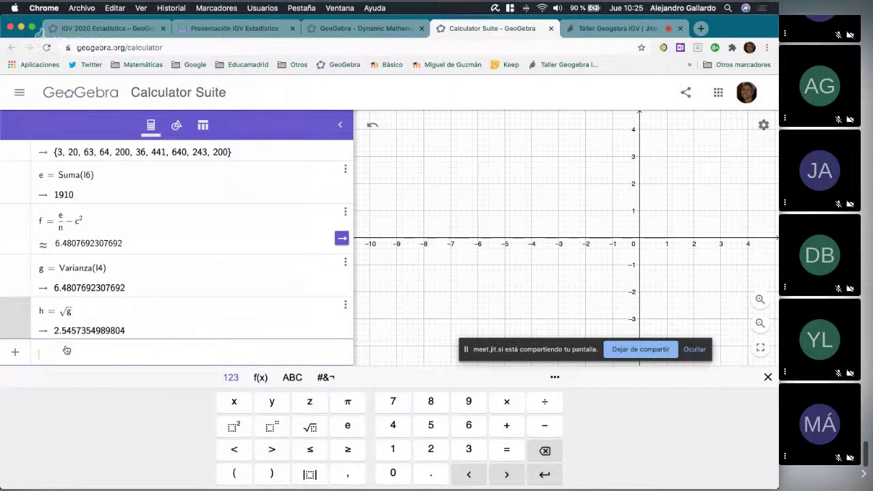
# Compute the standard deviation from the value and frequency lists with de(l1, l2).
pyautogui.write('d')
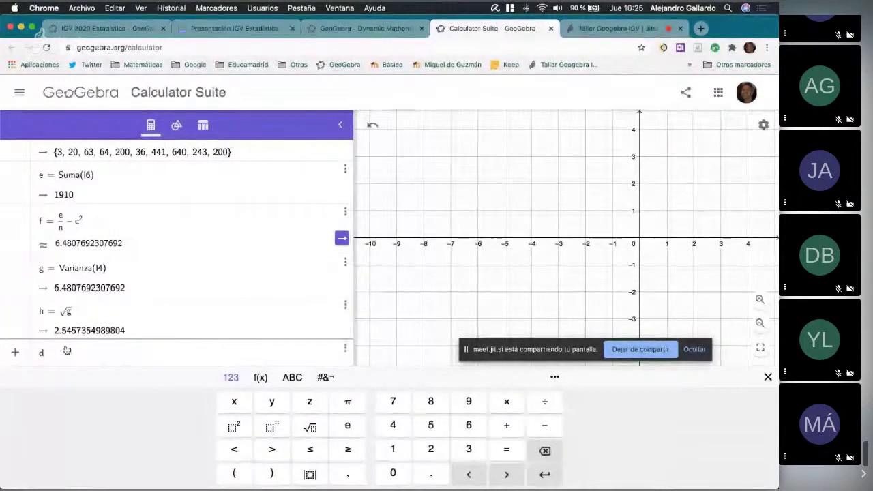
pyautogui.write('e')
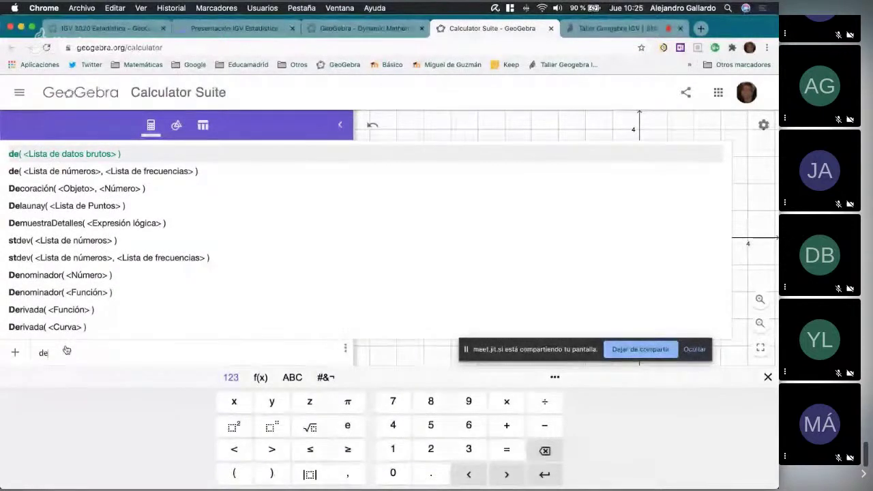
pyautogui.click(58, 173)
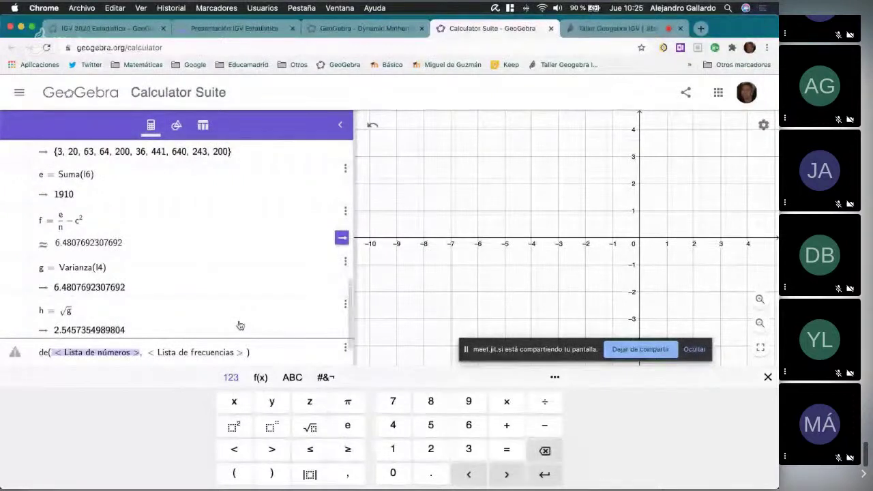
pyautogui.write('l1')
pyautogui.press('Tab')
pyautogui.write('l2')
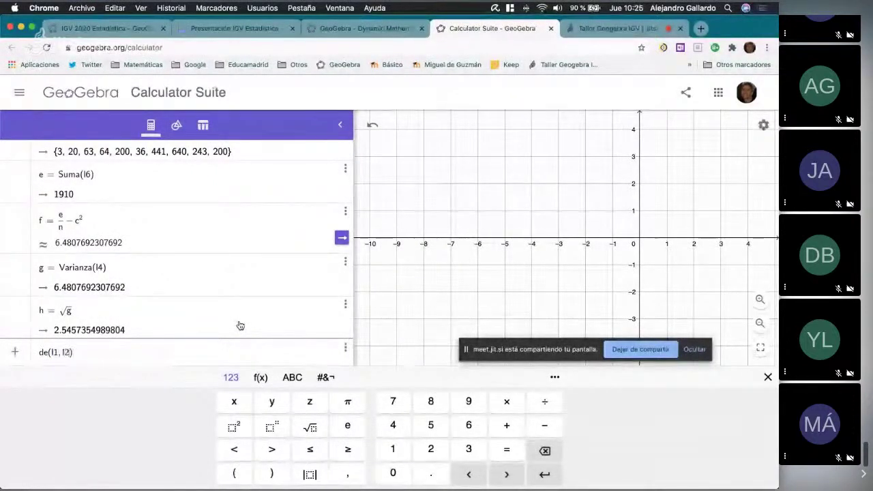
pyautogui.press('Return')
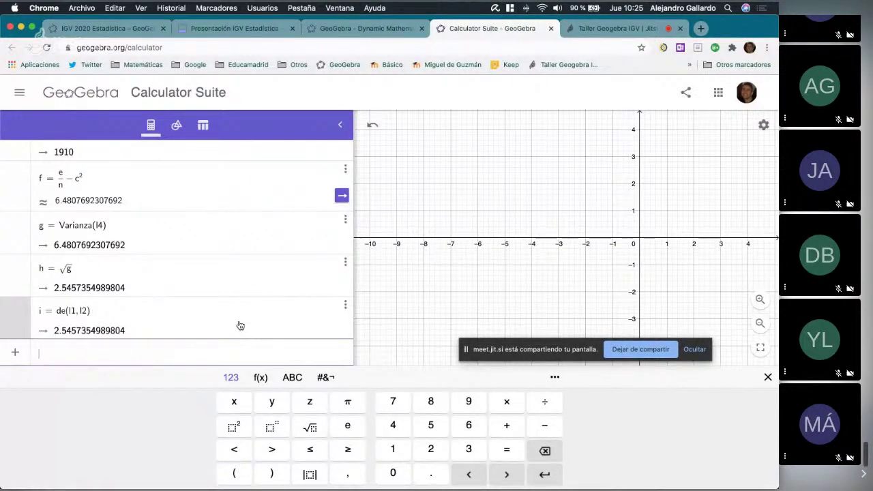
pyautogui.write('Me')
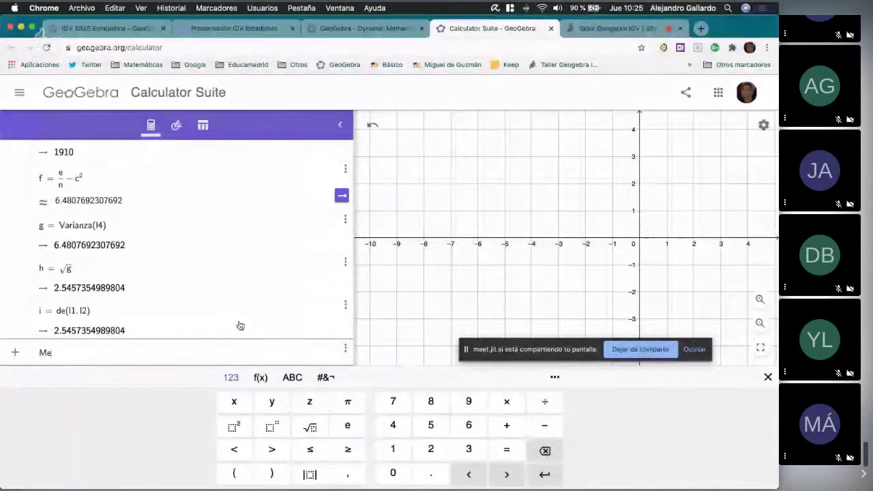
pyautogui.write('d')
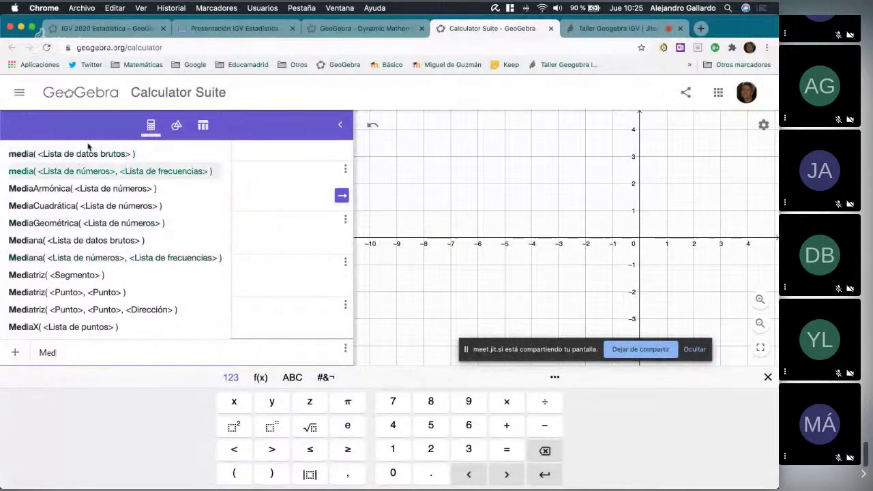
pyautogui.click(54, 154)
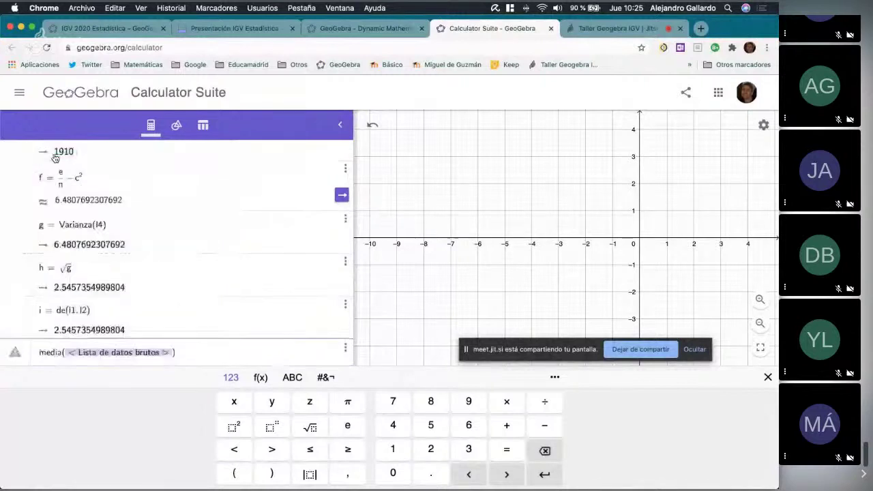
pyautogui.write('l4')
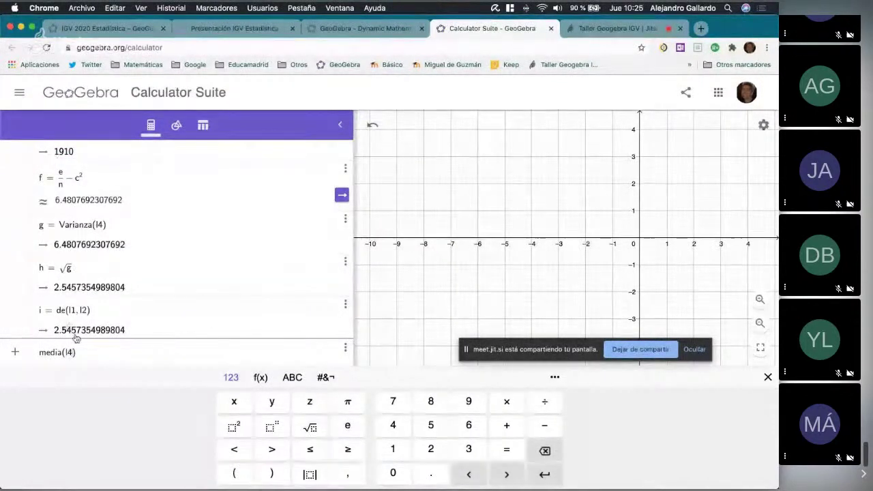
pyautogui.click(60, 353)
pyautogui.write('na')
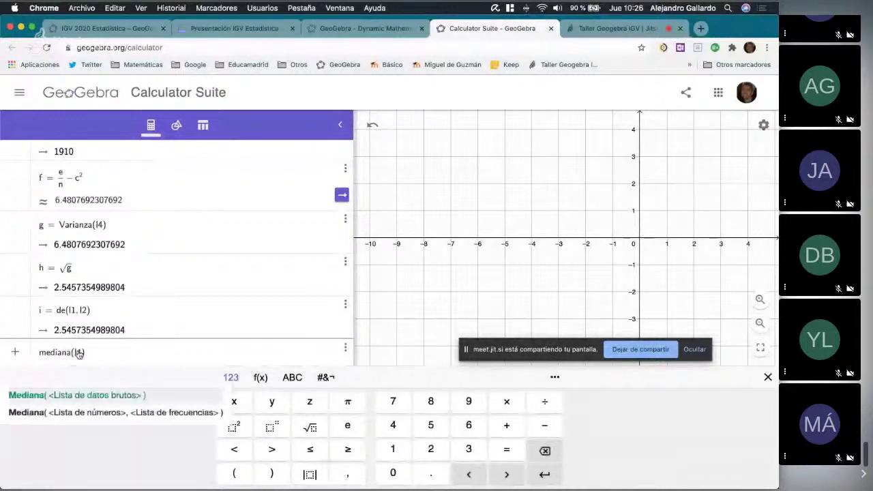
pyautogui.click(59, 398)
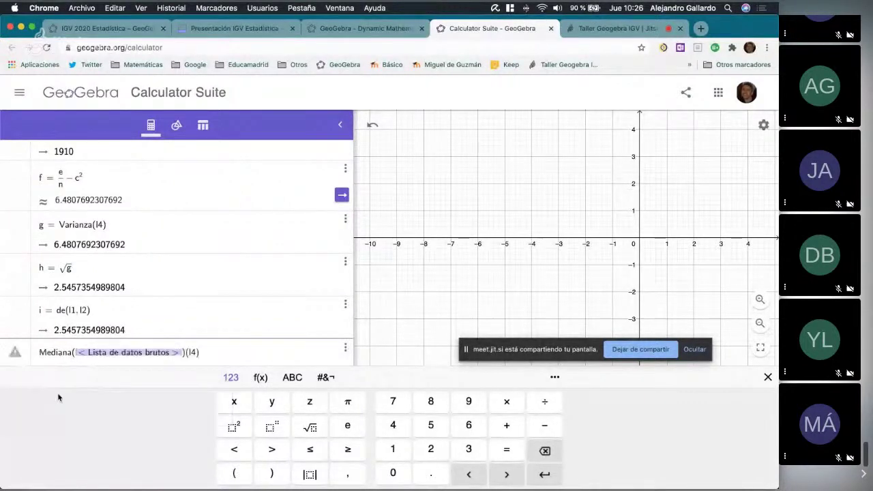
pyautogui.click(228, 358)
pyautogui.press('BackSpace')
pyautogui.press('BackSpace')
pyautogui.press('BackSpace')
pyautogui.press('BackSpace')
pyautogui.press('BackSpace')
pyautogui.press('BackSpace')
pyautogui.press('BackSpace')
pyautogui.press('BackSpace')
pyautogui.press('BackSpace')
pyautogui.press('BackSpace')
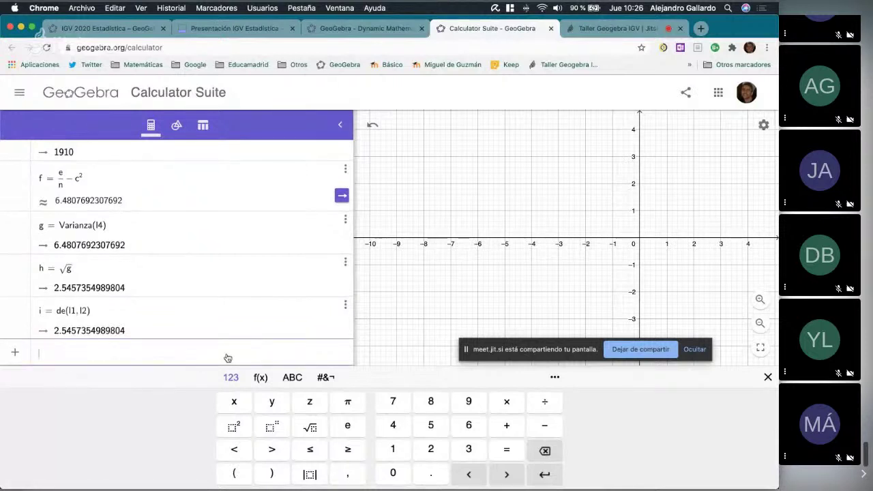
# Compute the median of the raw data list with Mediana(l4).
pyautogui.write('Media')
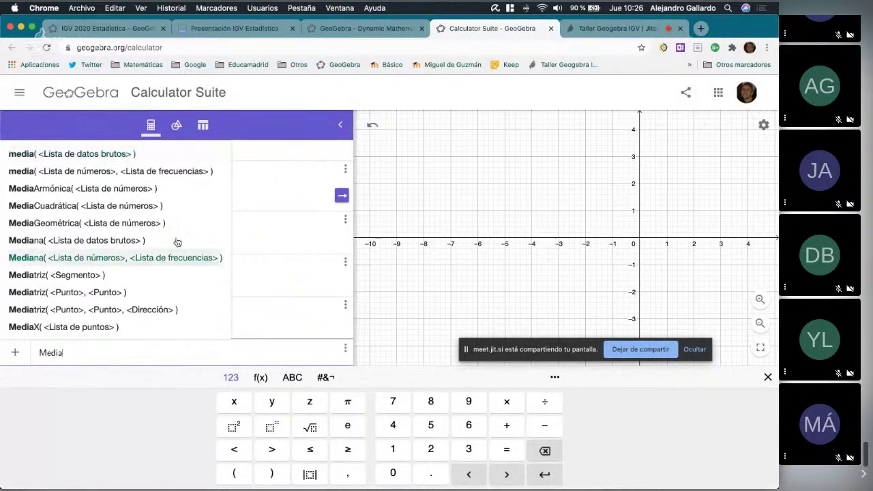
pyautogui.click(71, 241)
pyautogui.write('l4')
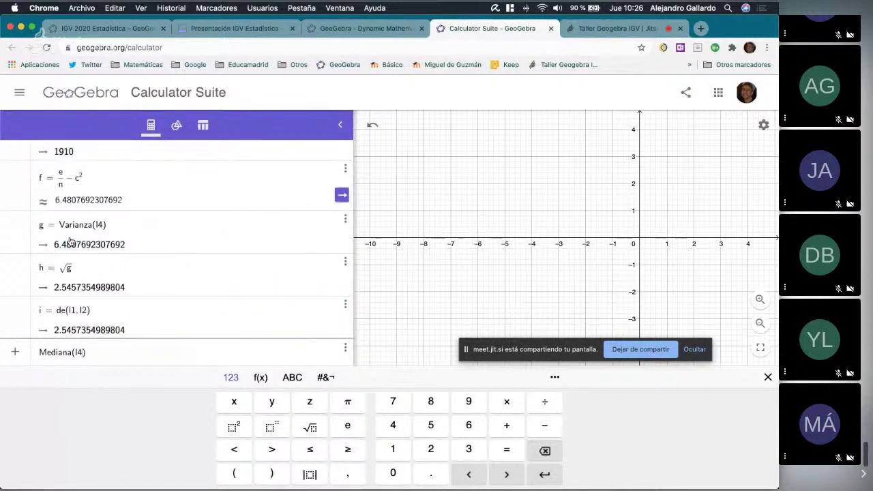
pyautogui.press('Return')
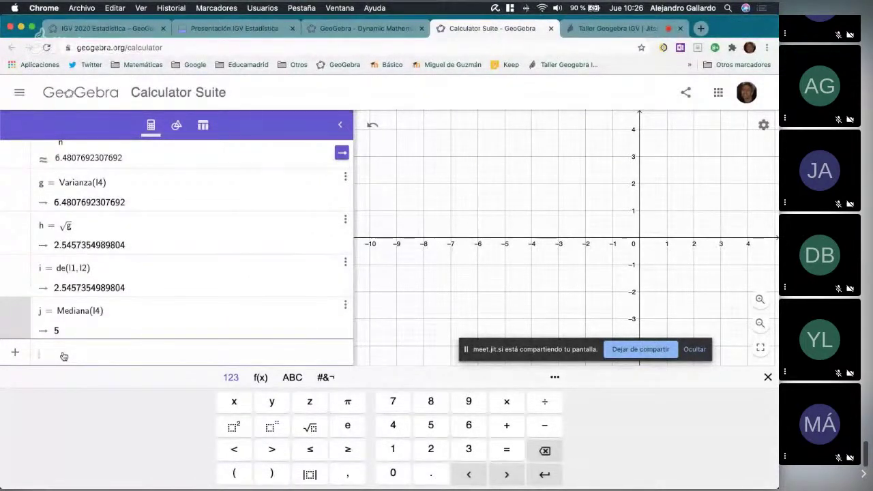
# Create a frequency table of the raw data with TablaFrecuencias(l4) and move it away from the corner of the graphics view.
pyautogui.write('Tab')
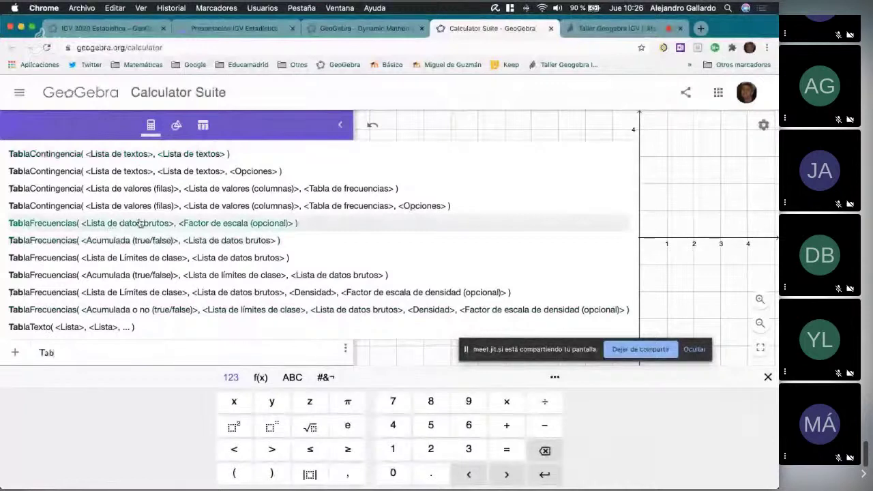
pyautogui.write('la')
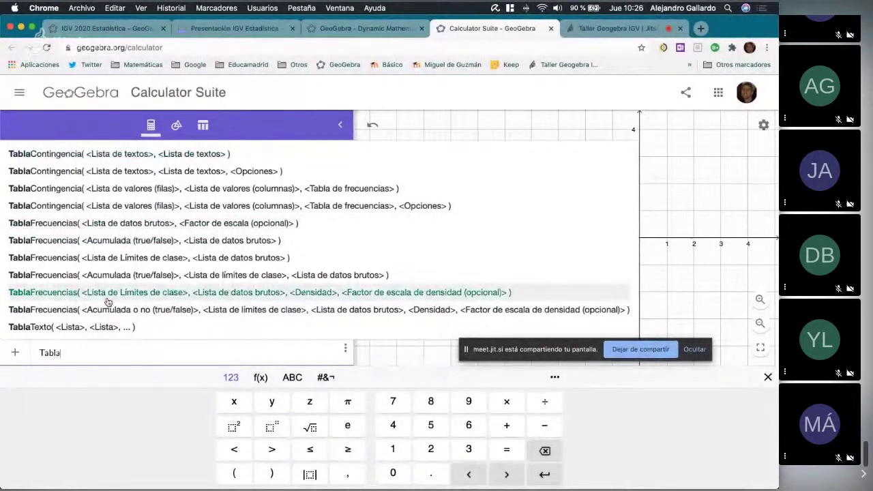
pyautogui.write('Frecuencias')
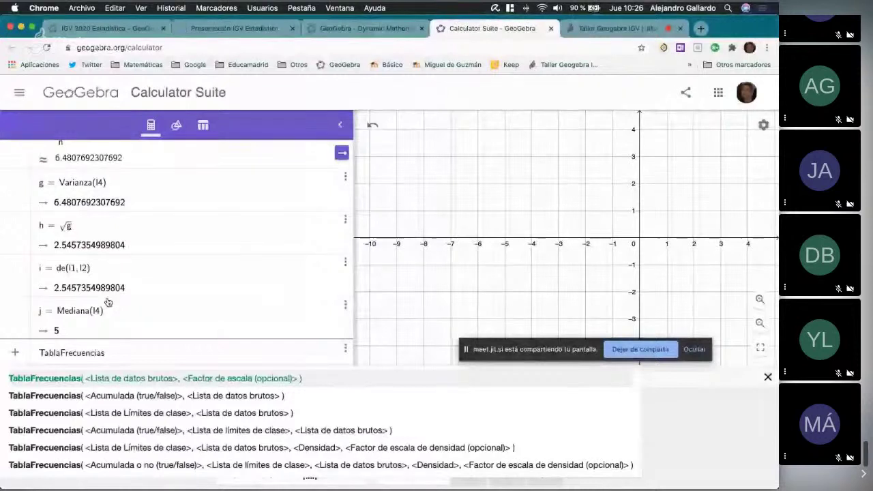
pyautogui.write('(l4')
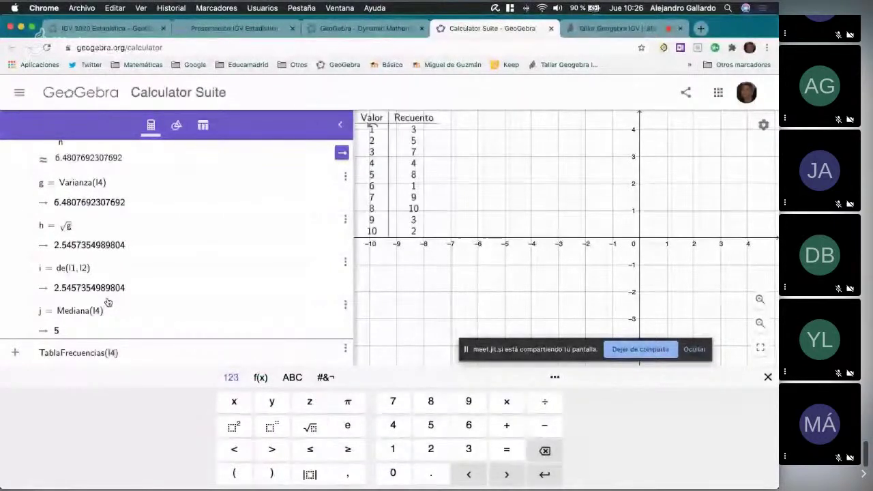
pyautogui.press('Return')
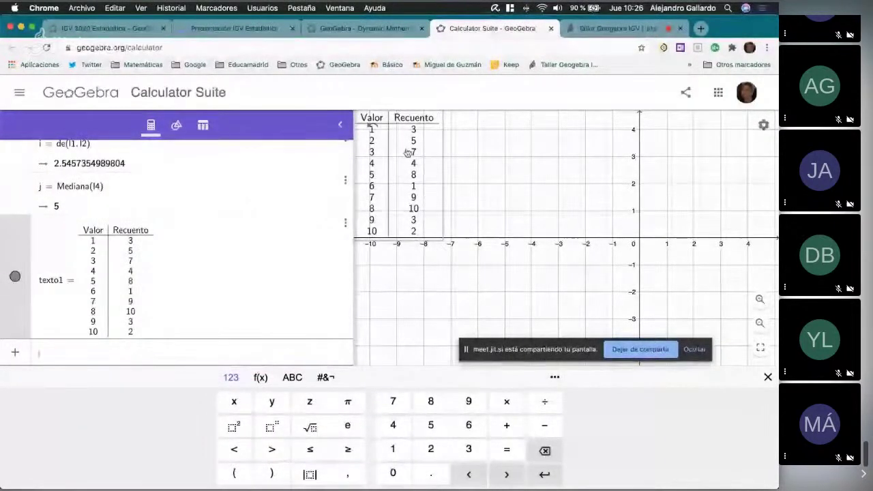
pyautogui.moveTo(400, 151); pyautogui.dragTo(468, 174)
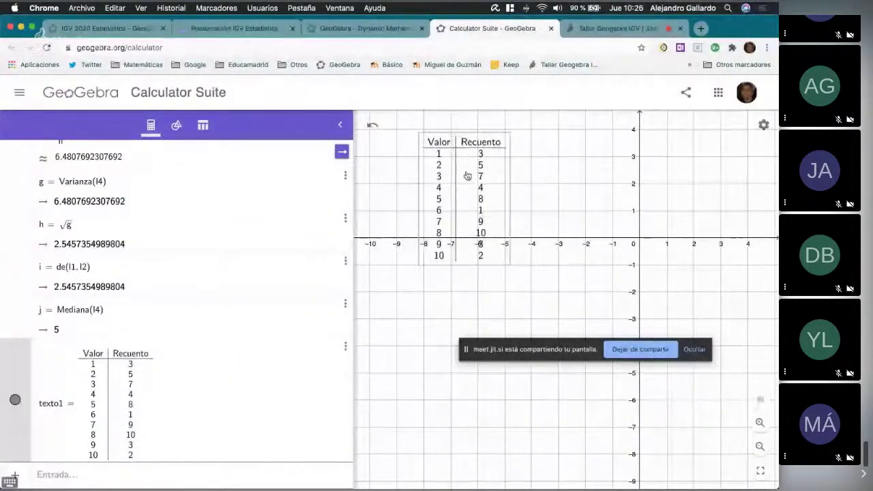
pyautogui.moveTo(610, 215); pyautogui.dragTo(556, 242)
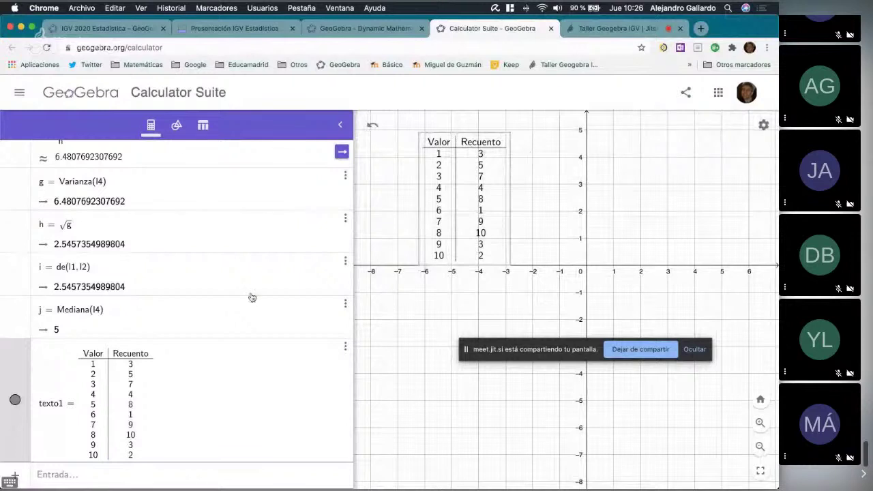
# Create a cumulative frequency table of the raw data with TablaFrecuencias(true, l4).
pyautogui.click(49, 473)
pyautogui.write('Ta')
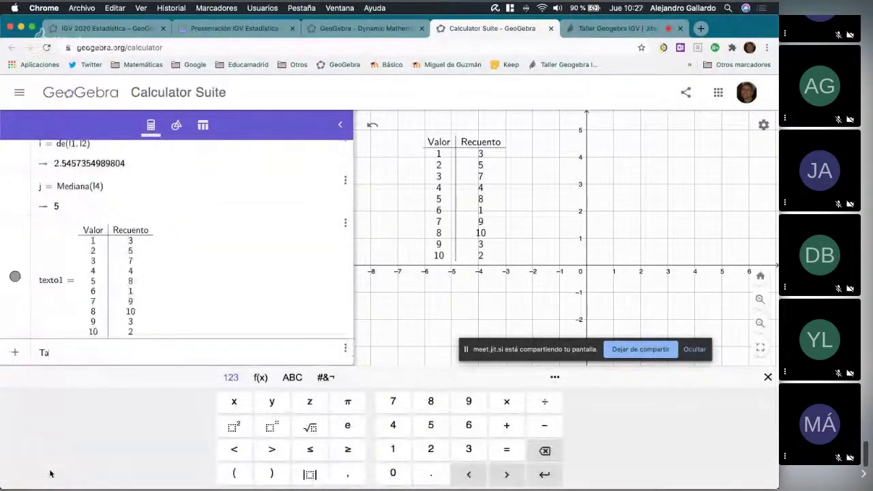
pyautogui.write('bla')
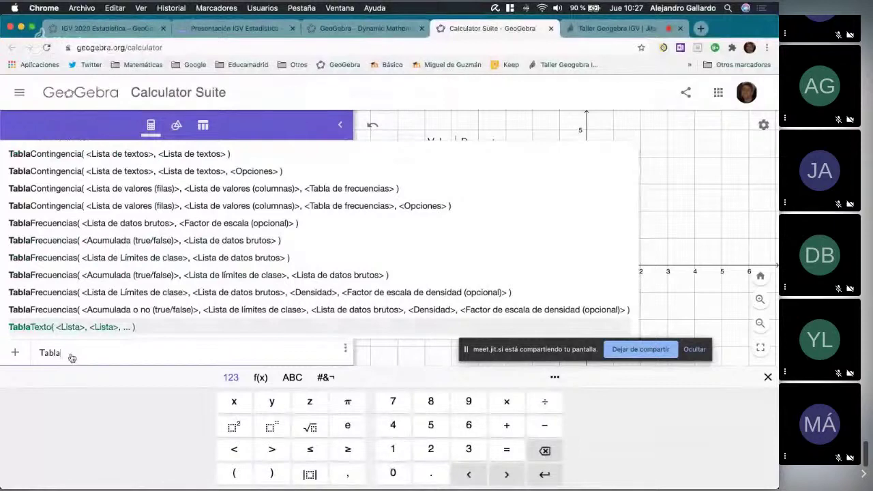
pyautogui.write('Frec')
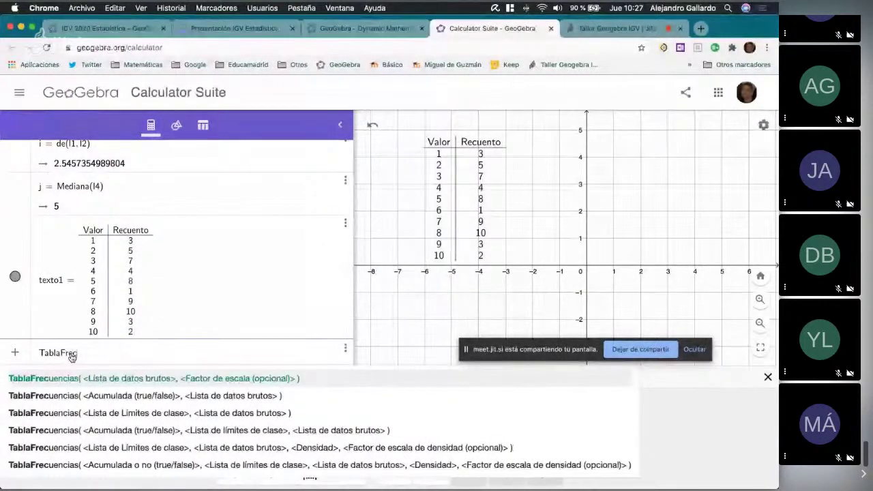
pyautogui.write('ue')
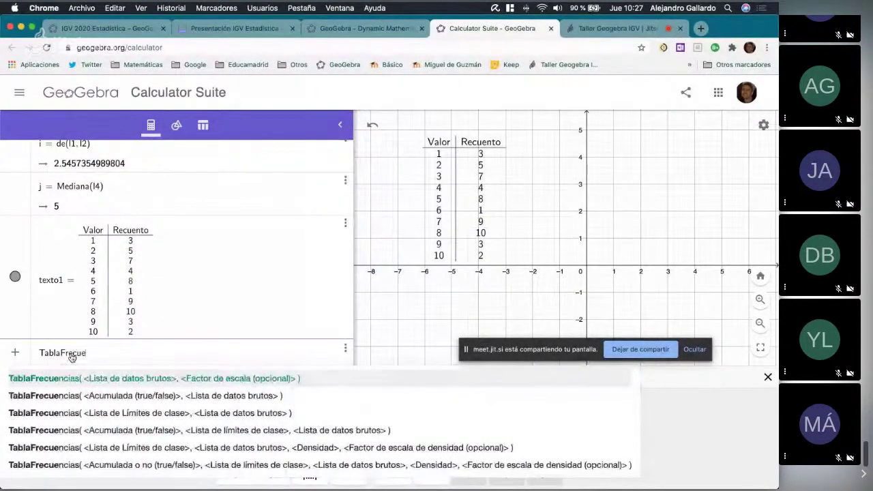
pyautogui.write('ncias')
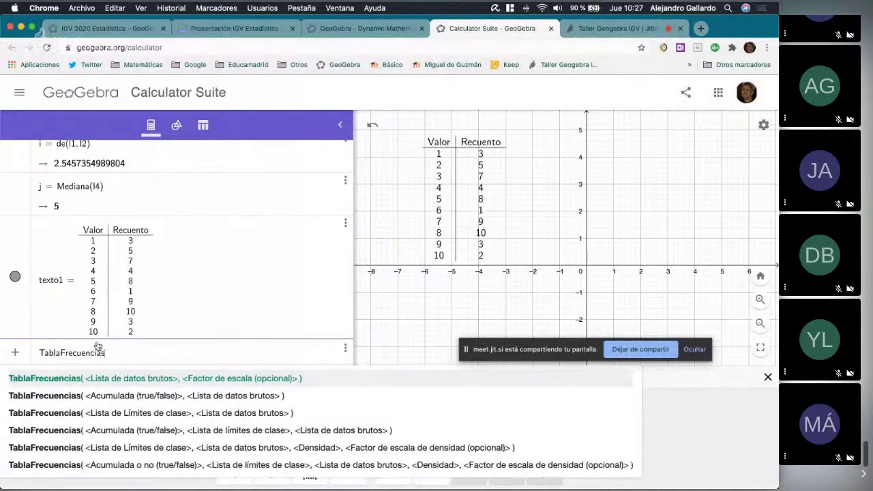
pyautogui.write('(tr')
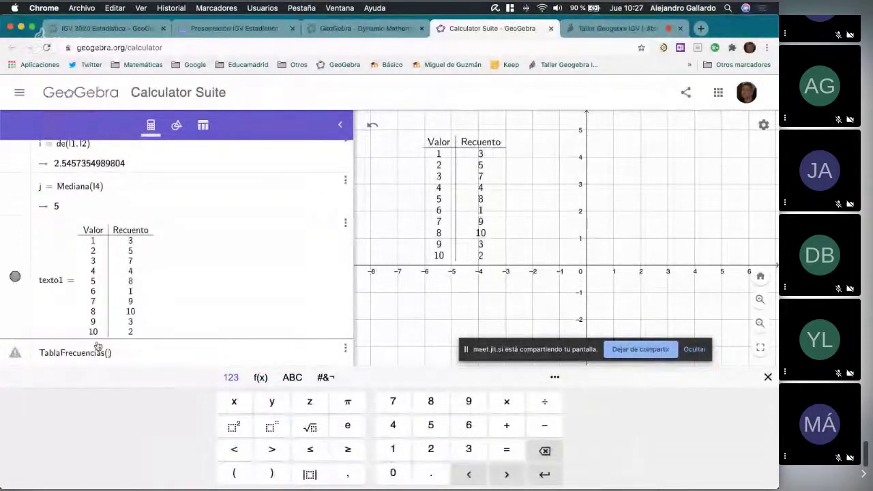
pyautogui.write('ue')
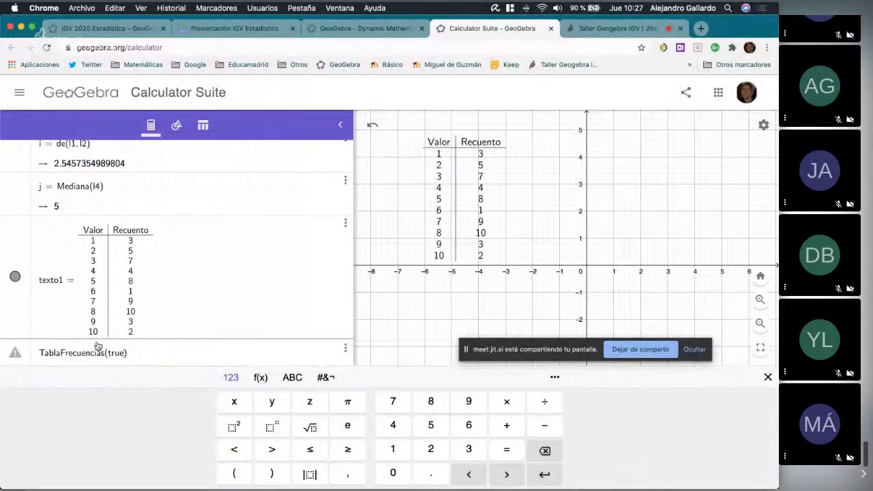
pyautogui.write(', l4')
pyautogui.press('Return')
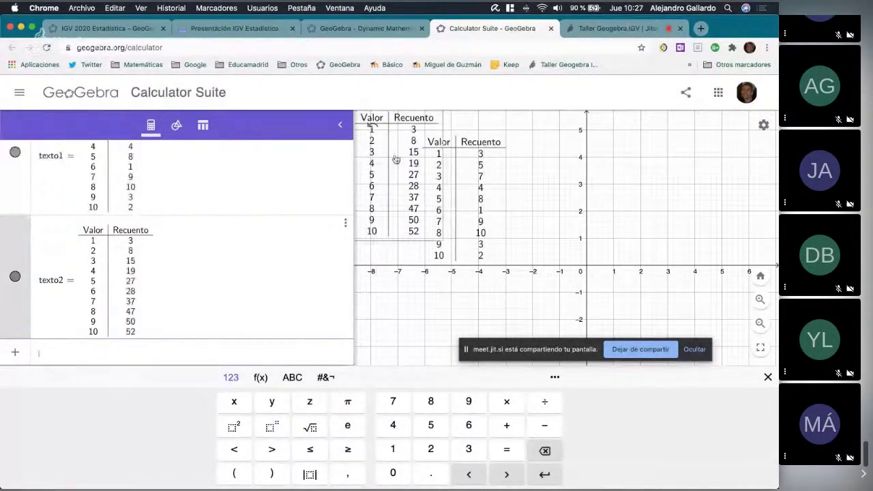
# Arrange the two frequency tables side by side in the graphics view, with the cumulative one to the right of the simple one.
pyautogui.moveTo(396, 160); pyautogui.dragTo(554, 200)
pyautogui.click(472, 183)
pyautogui.moveTo(471, 183); pyautogui.dragTo(423, 180)
pyautogui.click(536, 180)
pyautogui.moveTo(536, 179); pyautogui.dragTo(499, 166)
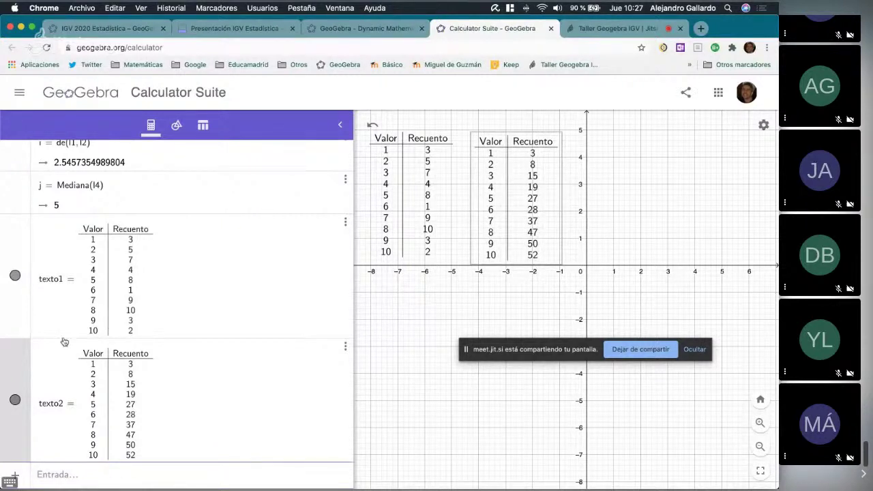
# Hide the cumulative frequency table texto2 from the graphics view.
pyautogui.click(15, 403)
pyautogui.scroll(2, 191, 259)
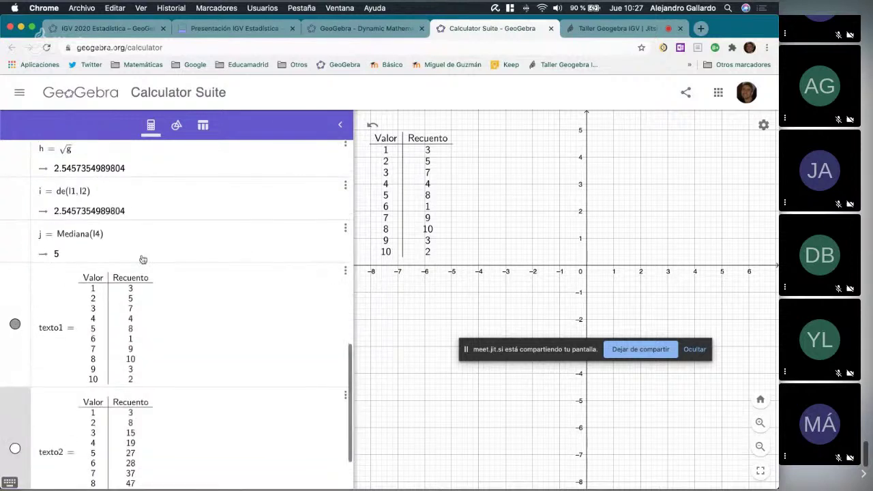
pyautogui.scroll(-3, 159, 238)
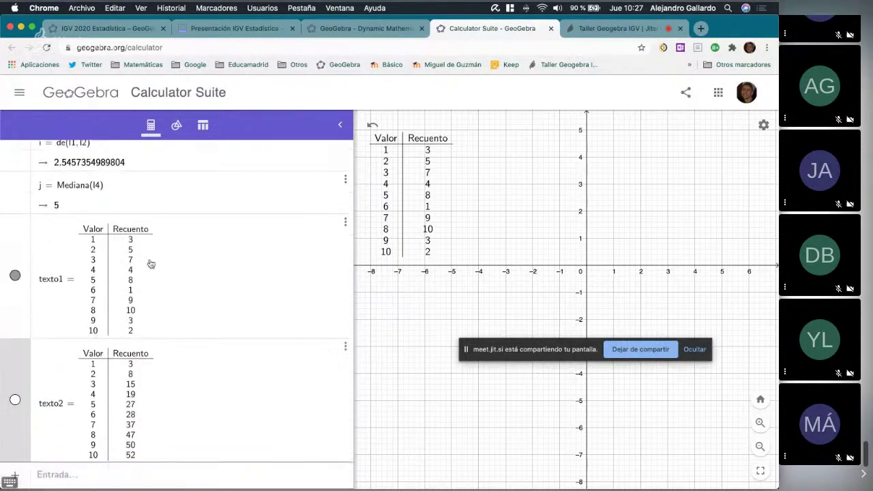
# Compute the first quartile from the value and frequency lists with Cuartil1(l1, l2).
pyautogui.click(55, 475)
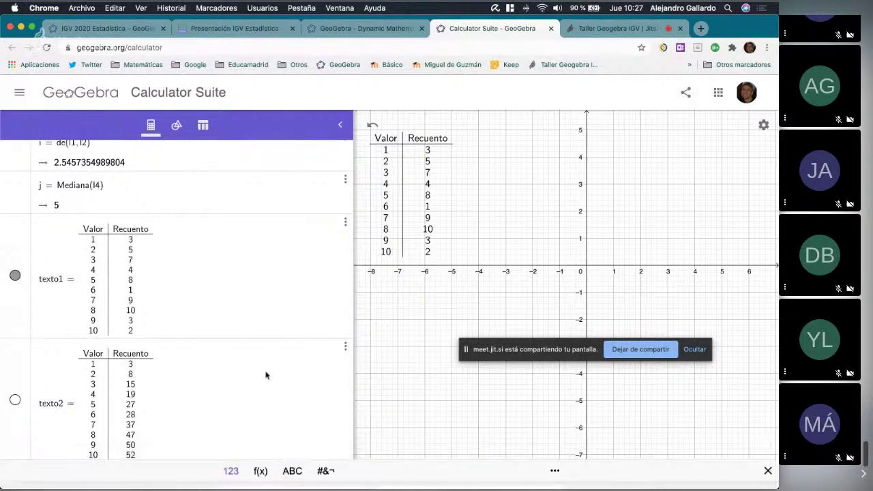
pyautogui.write('Cuar')
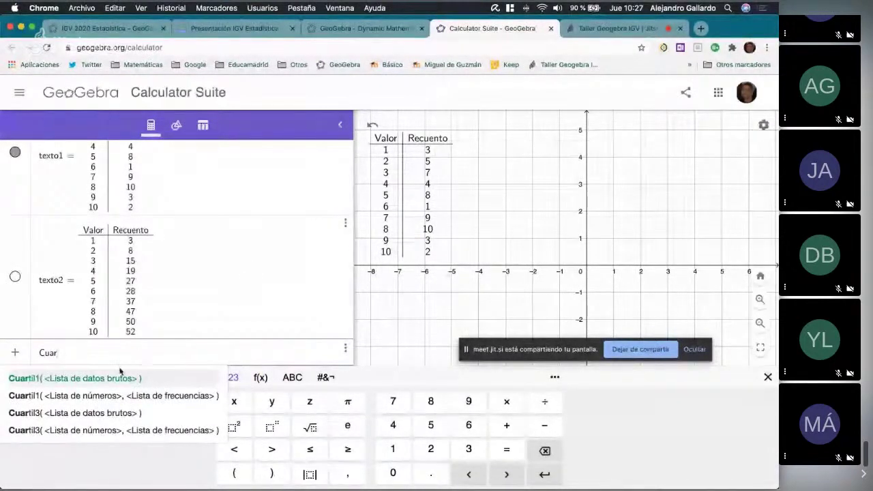
pyautogui.click(93, 395)
pyautogui.write('l1, ')
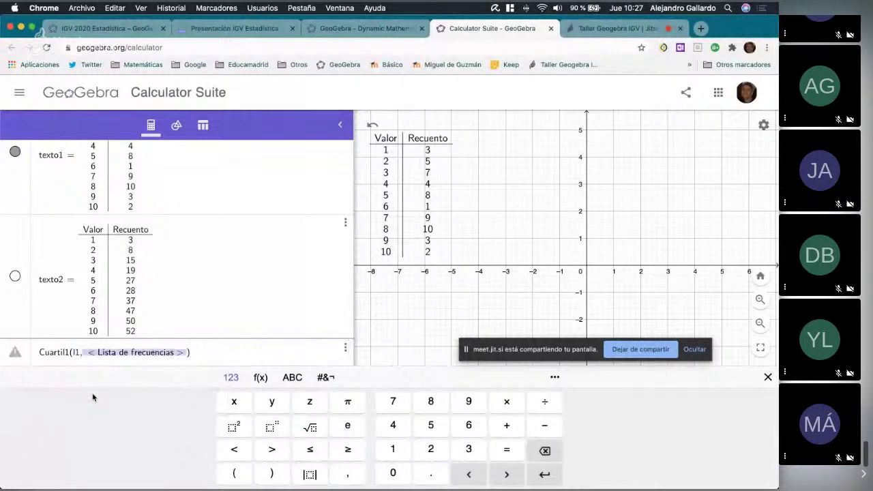
pyautogui.write('l2')
pyautogui.press('Return')
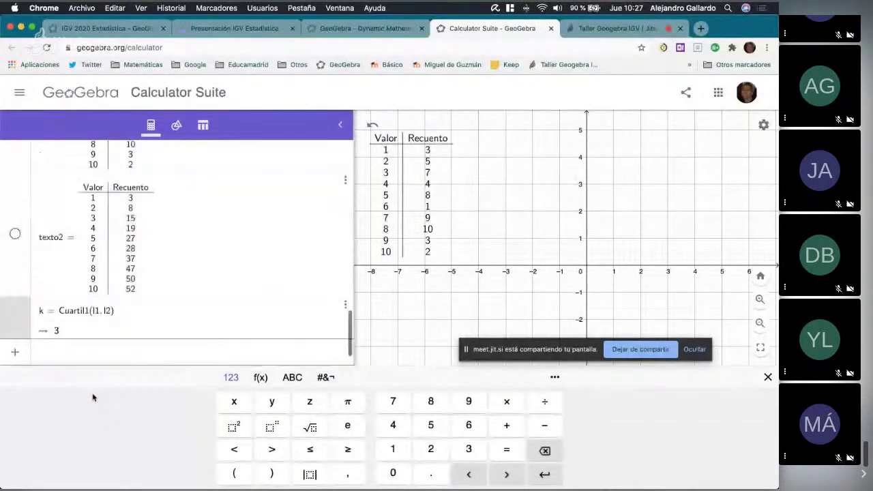
# Rename the first quartile result as Q1.
pyautogui.click(61, 312)
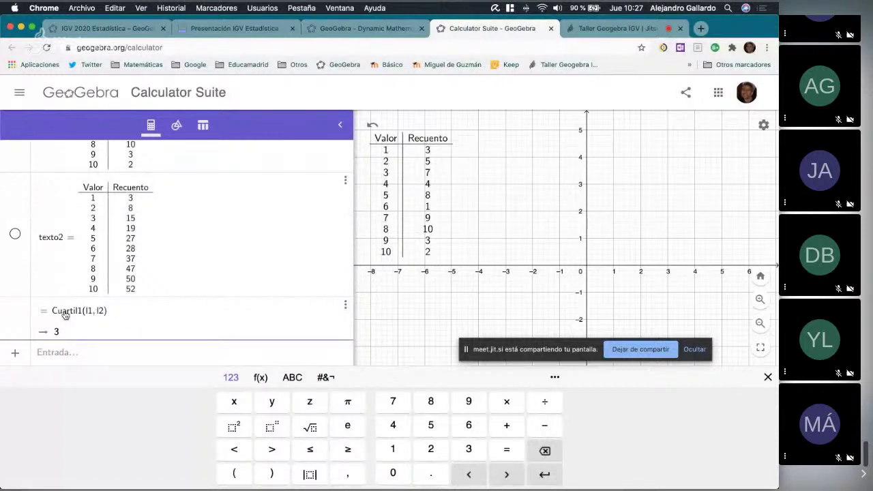
pyautogui.write('Q1 =')
pyautogui.press('Return')
# Compute the third quartile from the raw data list as Q3 = Cuartil3(l4).
pyautogui.click(51, 353)
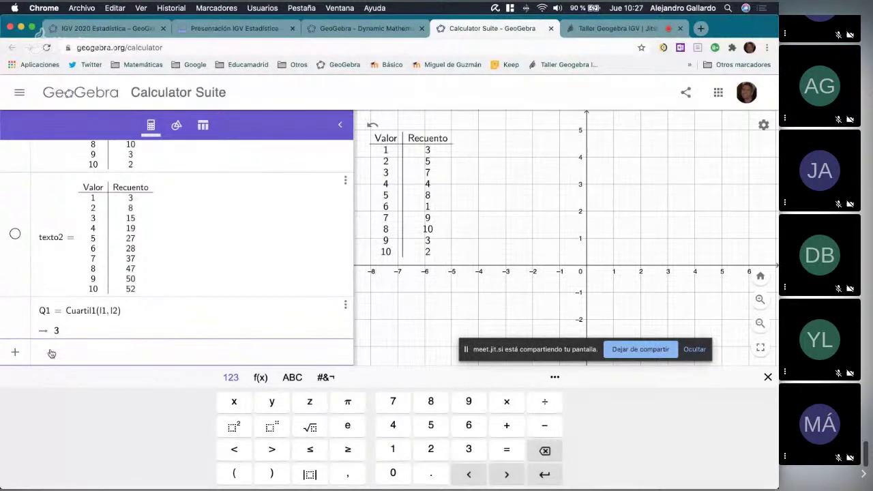
pyautogui.write('Q2 ')
pyautogui.write('= Cuart')
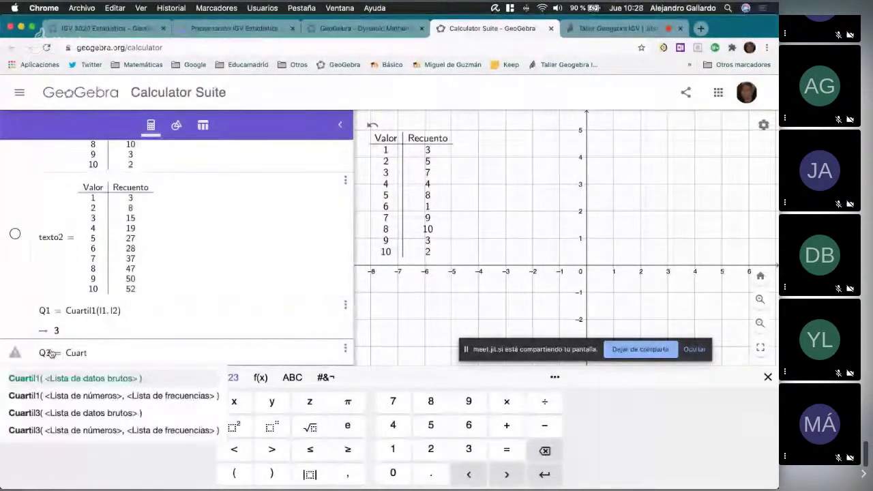
pyautogui.click(39, 414)
pyautogui.write('l4')
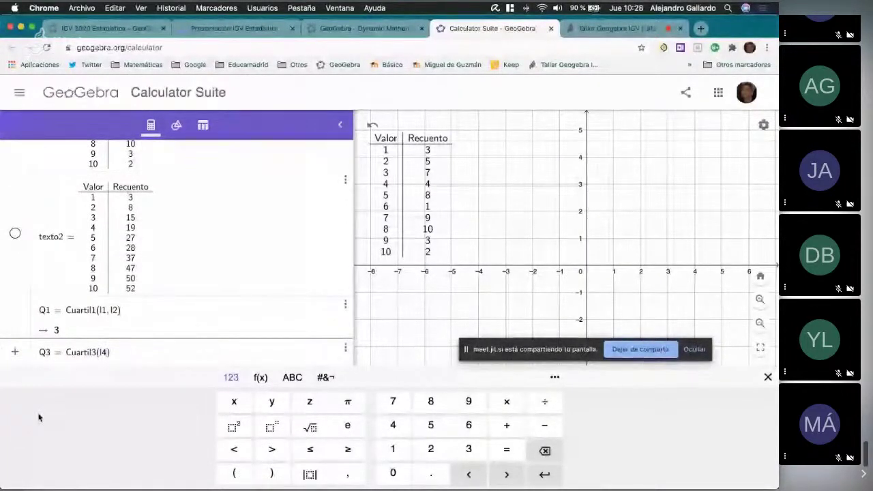
pyautogui.press('Return')
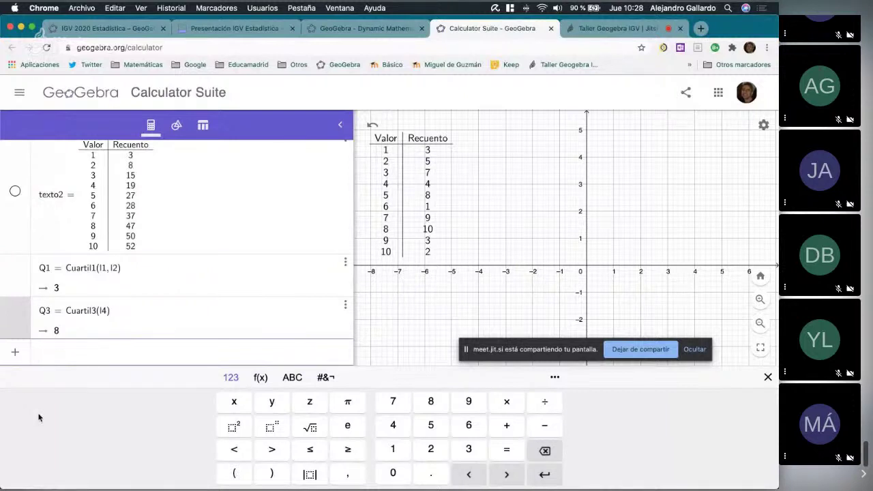
# Define the interquartile range as RI = Q3 − Q1.
pyautogui.write('RI=Q')
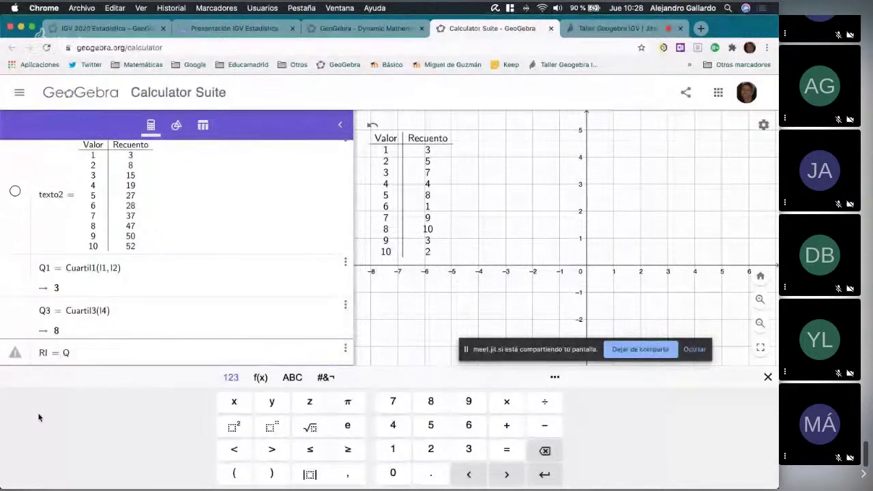
pyautogui.write('3-Q1')
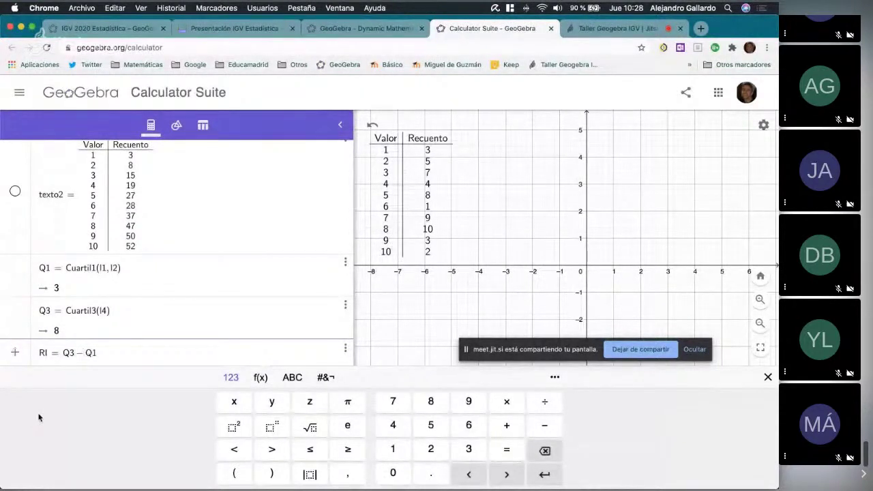
pyautogui.press('Return')
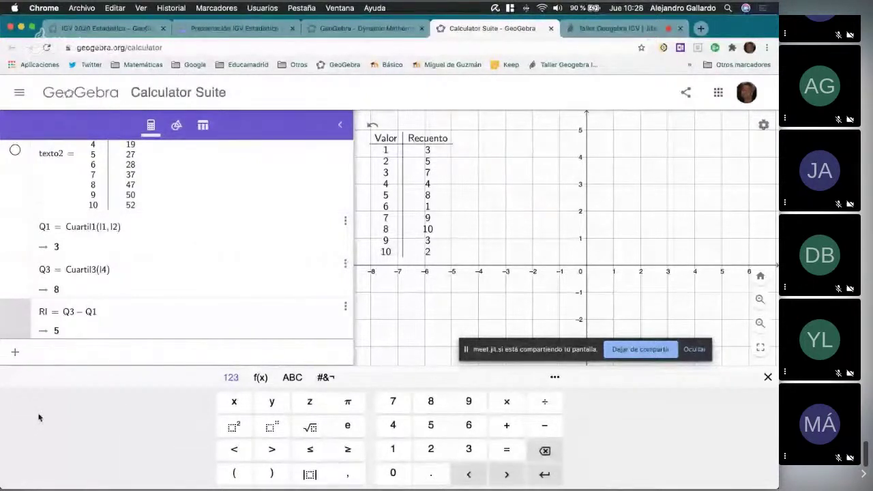
# Compute the 37th percentile of the raw data list with Percentil(l4, 0.37).
pyautogui.write('Per')
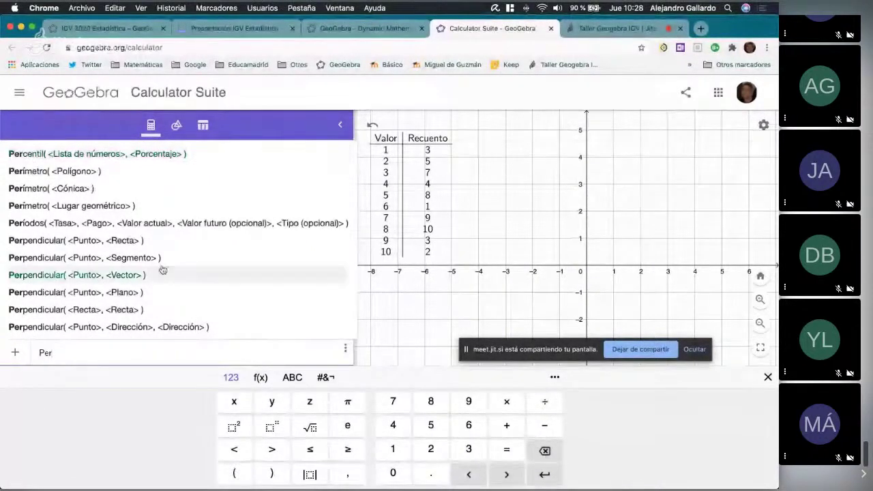
pyautogui.click(135, 155)
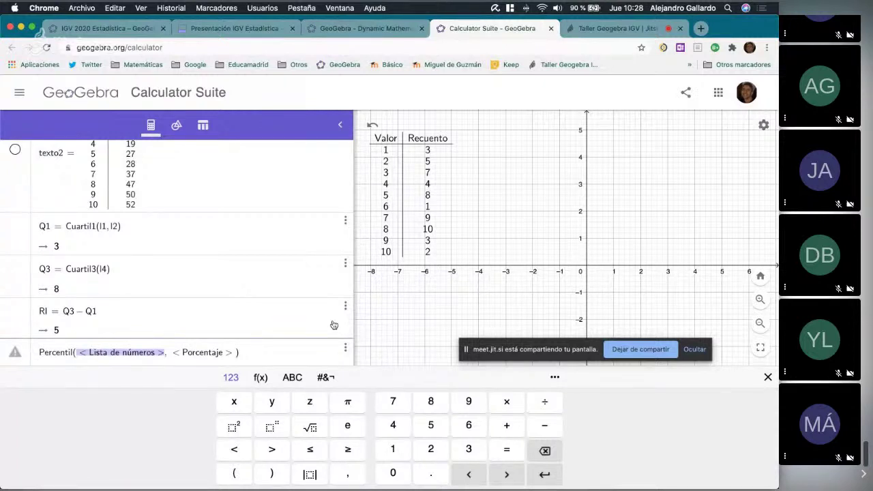
pyautogui.write('l4')
pyautogui.press('Tab')
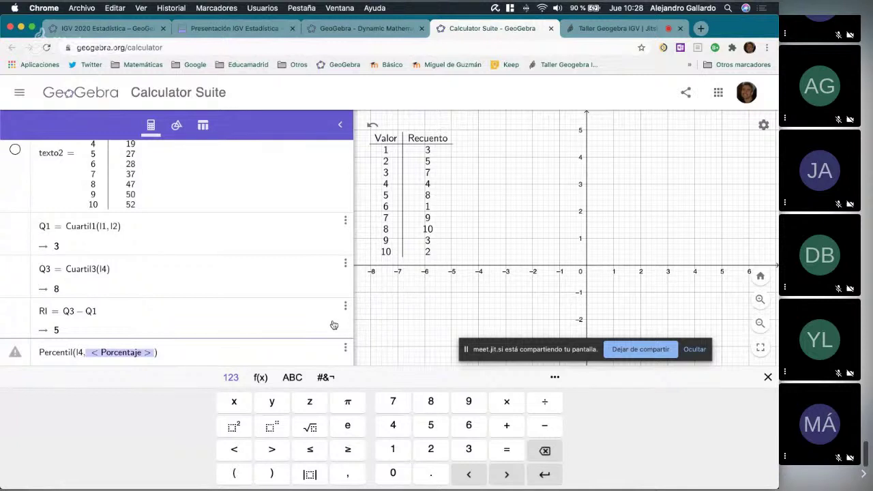
pyautogui.write('0.37')
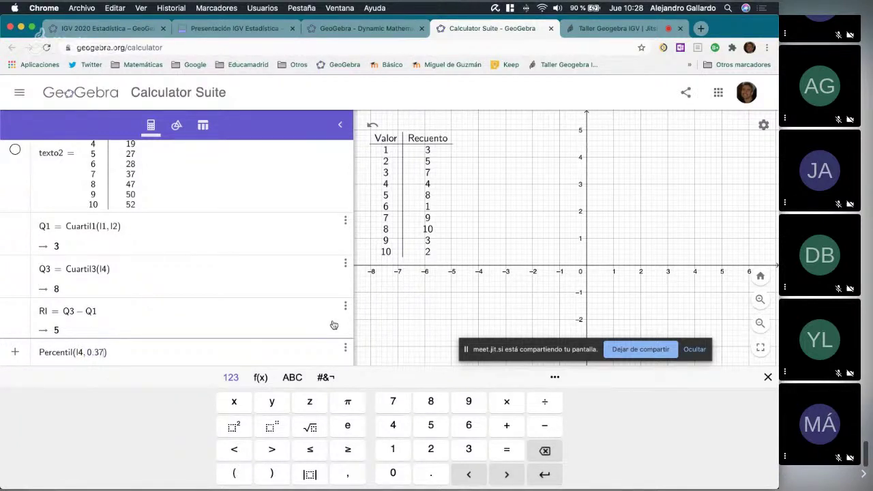
pyautogui.press('Return')
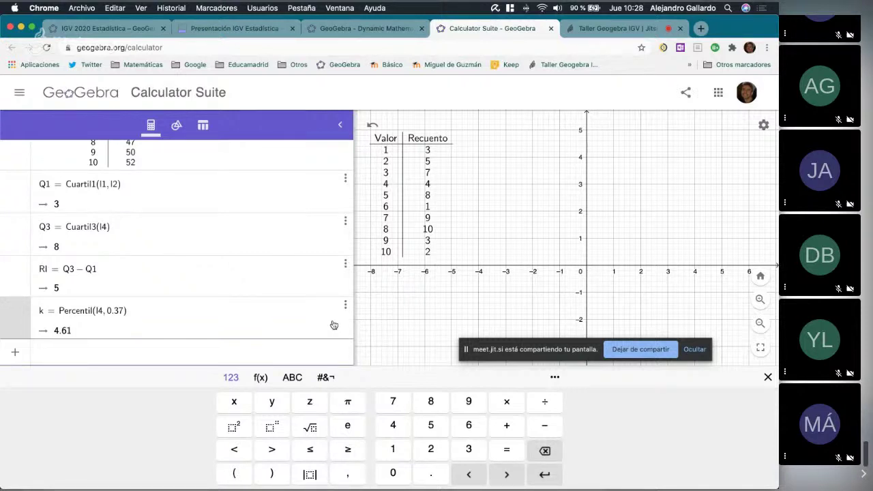
# Widen the graphics view by narrowing the algebra view, and shift the axes down beside the frequency table.
pyautogui.click(353, 241)
pyautogui.moveTo(278, 242); pyautogui.dragTo(296, 253)
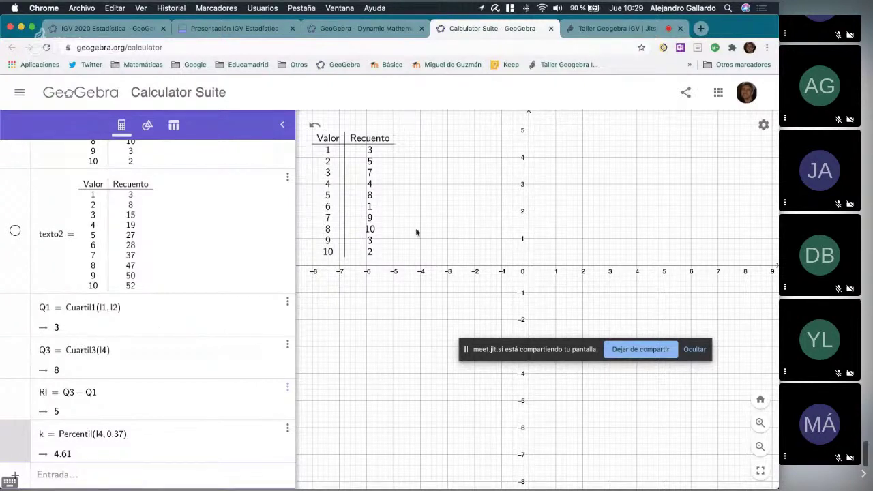
pyautogui.moveTo(453, 225); pyautogui.dragTo(443, 236)
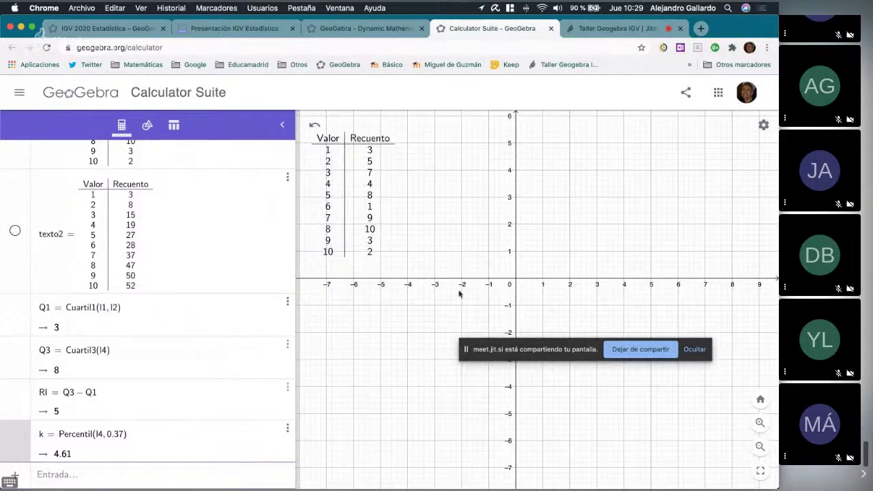
pyautogui.moveTo(488, 226); pyautogui.dragTo(456, 248)
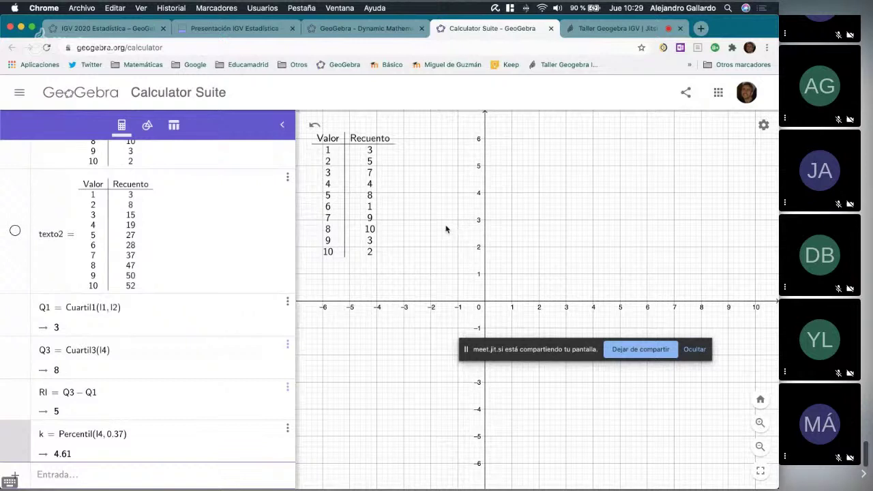
pyautogui.moveTo(453, 191); pyautogui.dragTo(451, 193)
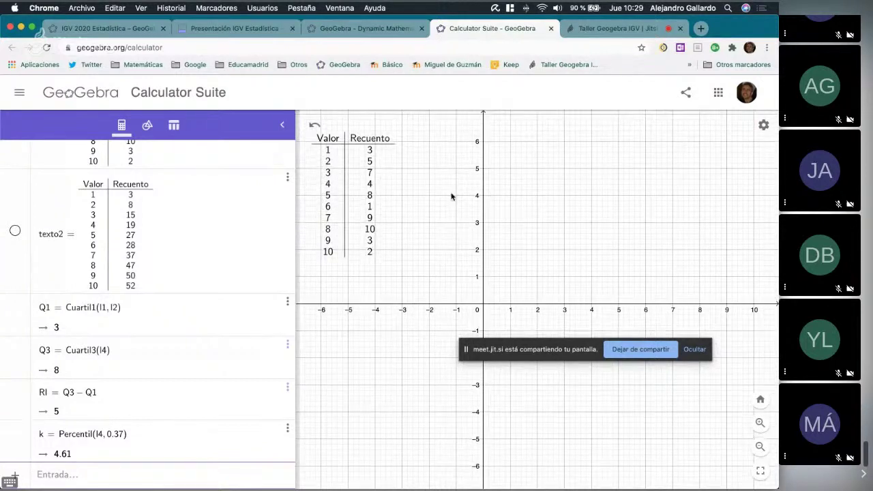
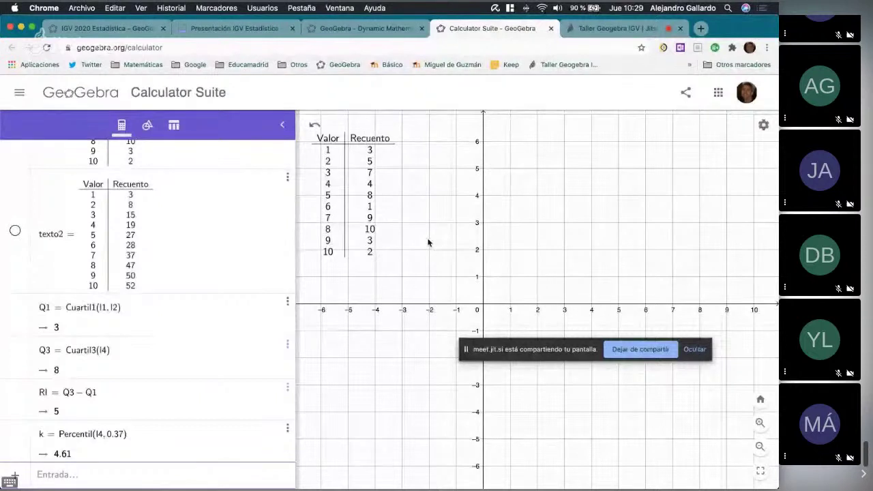
# Create a bar chart from the value and frequency lists with bar width 0.4, using Barras(l1, l2, 0.4).
pyautogui.click(64, 474)
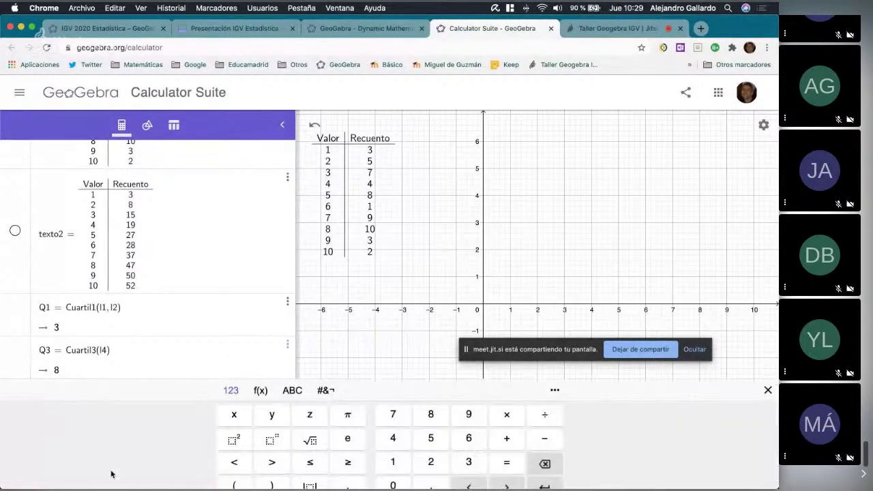
pyautogui.write('Ba')
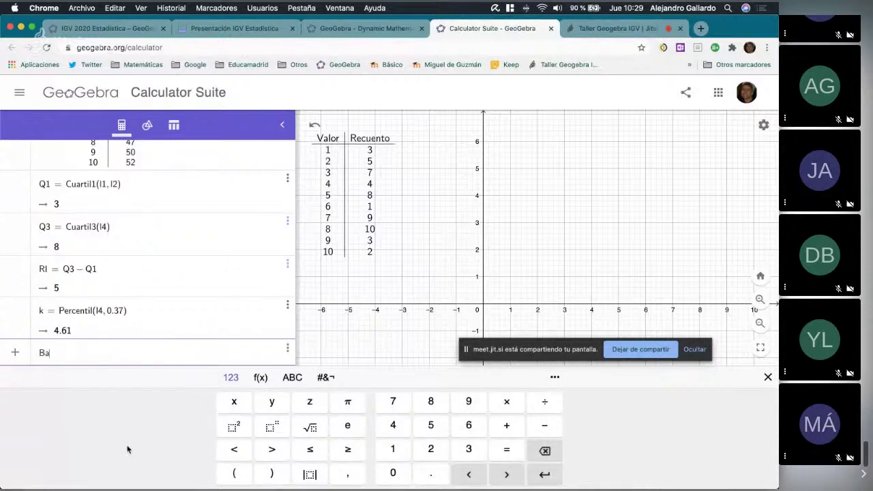
pyautogui.write('rras')
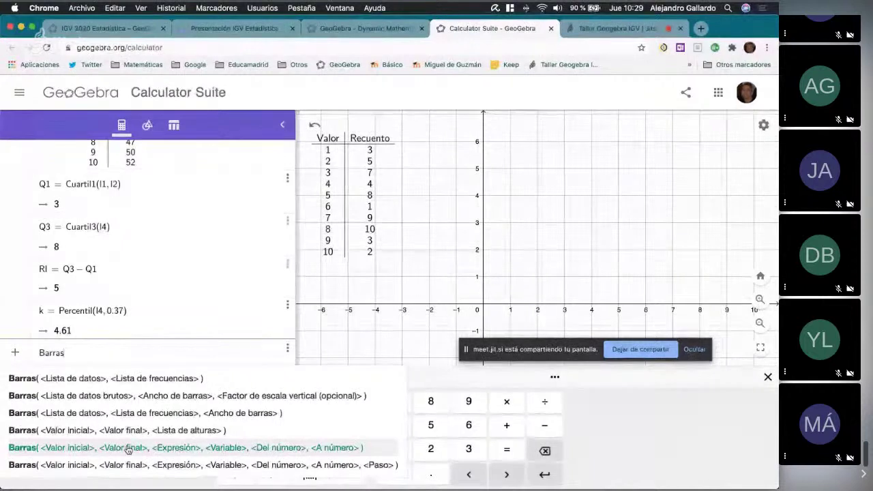
pyautogui.click(109, 378)
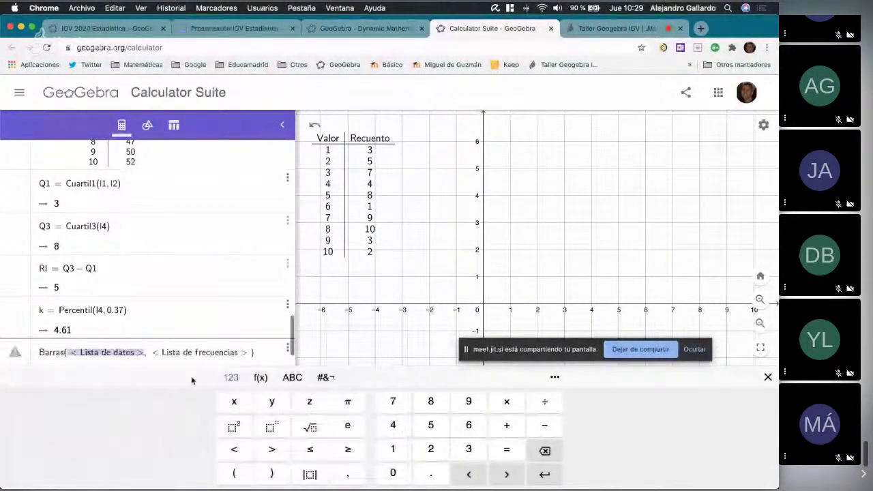
pyautogui.write('l1')
pyautogui.press('Tab')
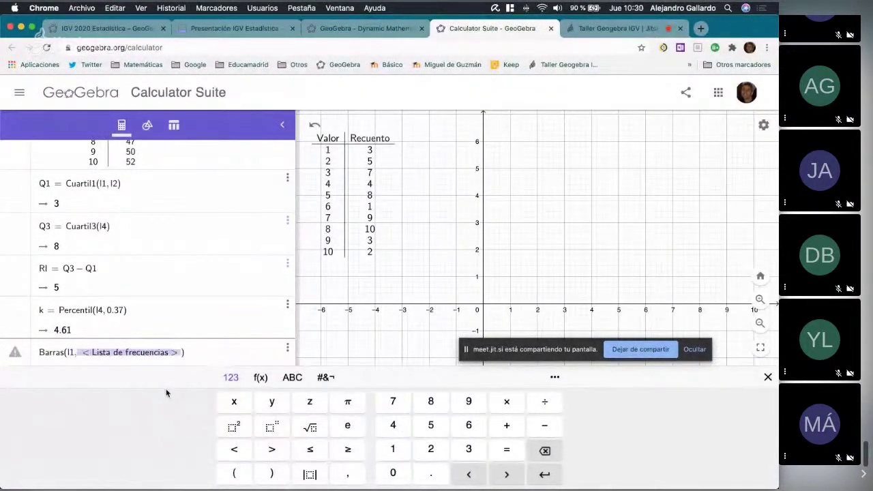
pyautogui.write('l2')
pyautogui.press('Return')
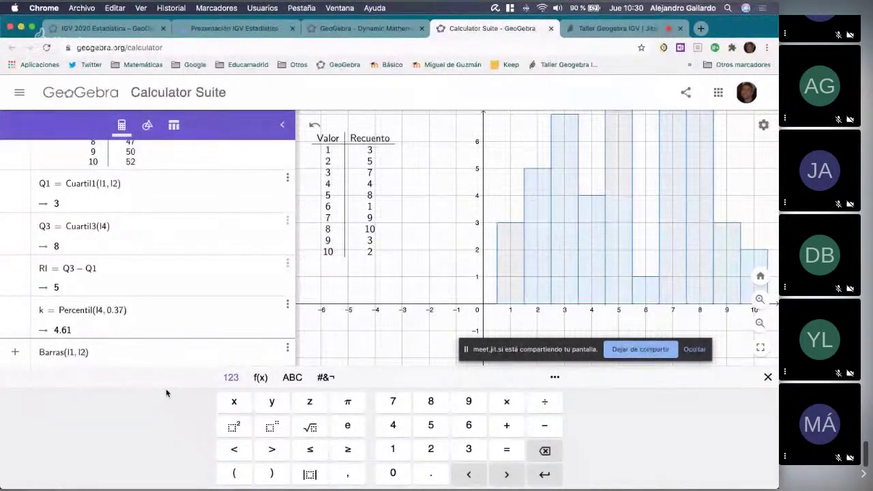
pyautogui.write(', ')
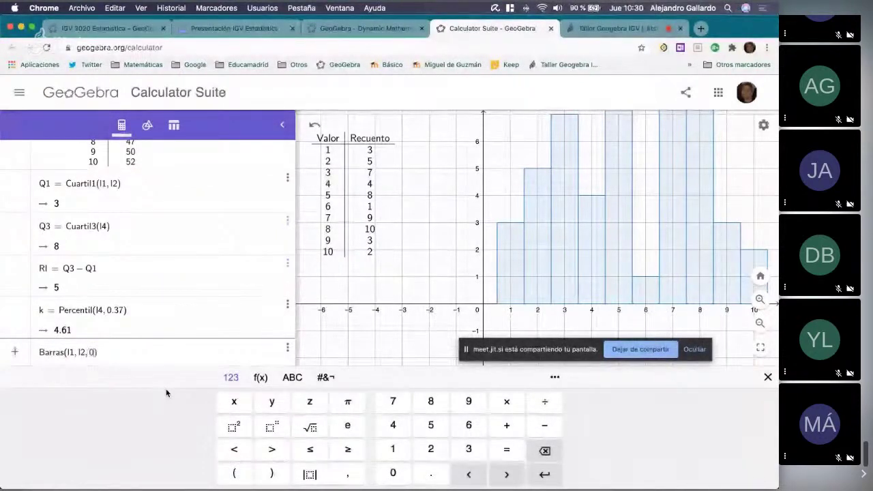
pyautogui.write('0.')
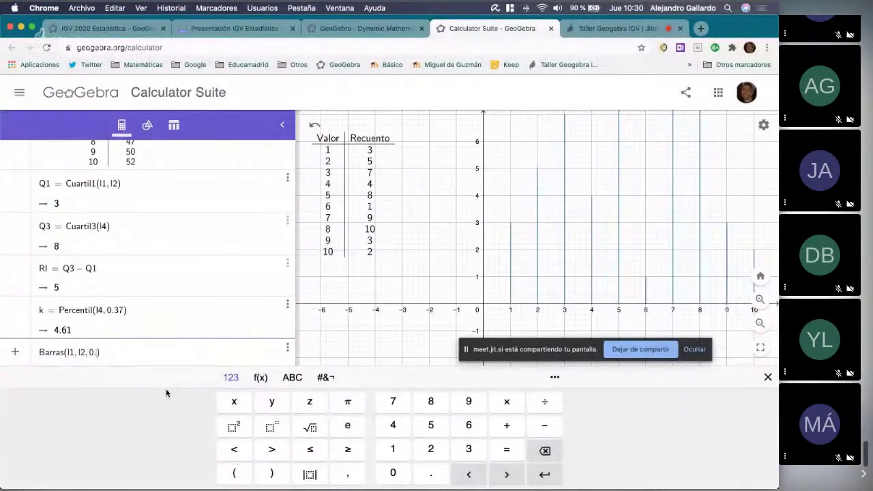
pyautogui.write('4')
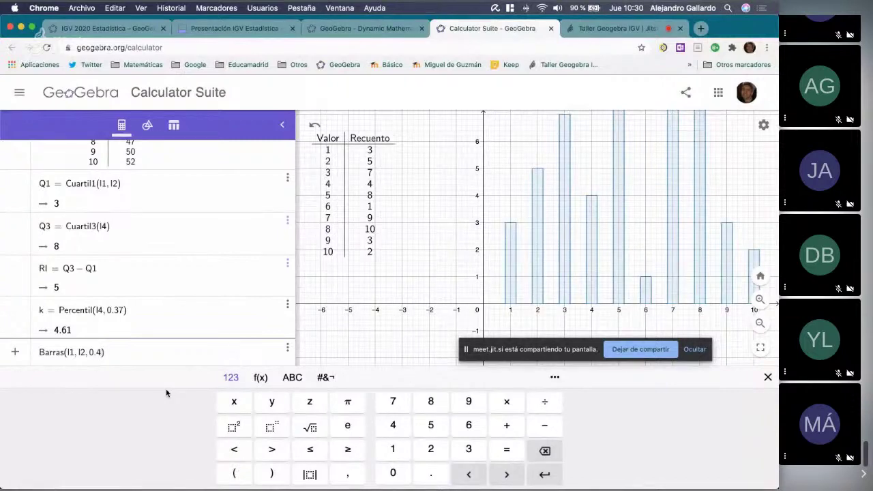
pyautogui.press('Return')
# Move the screen-sharing notice below the chart and hide the bar chart's value label.
pyautogui.click(484, 224)
pyautogui.moveTo(491, 364); pyautogui.dragTo(461, 451)
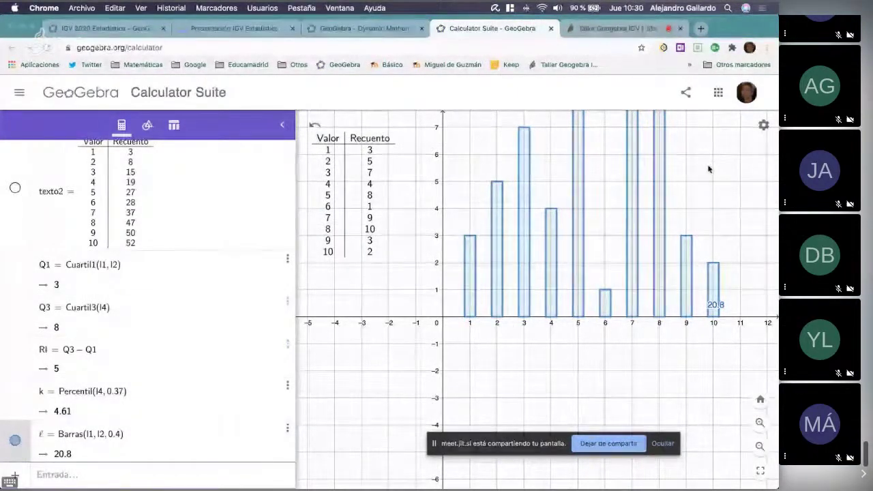
pyautogui.moveTo(707, 196); pyautogui.dragTo(690, 223)
pyautogui.moveTo(702, 191); pyautogui.dragTo(675, 167)
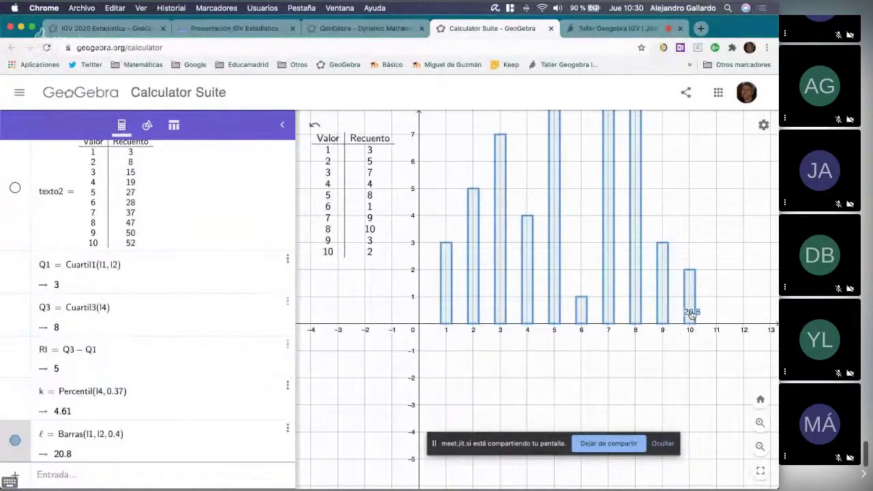
pyautogui.rightClick(691, 314)
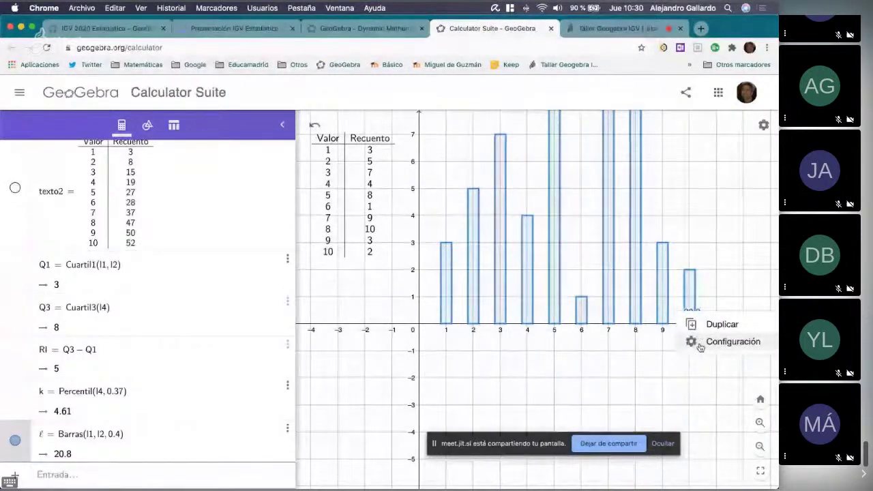
pyautogui.click(697, 340)
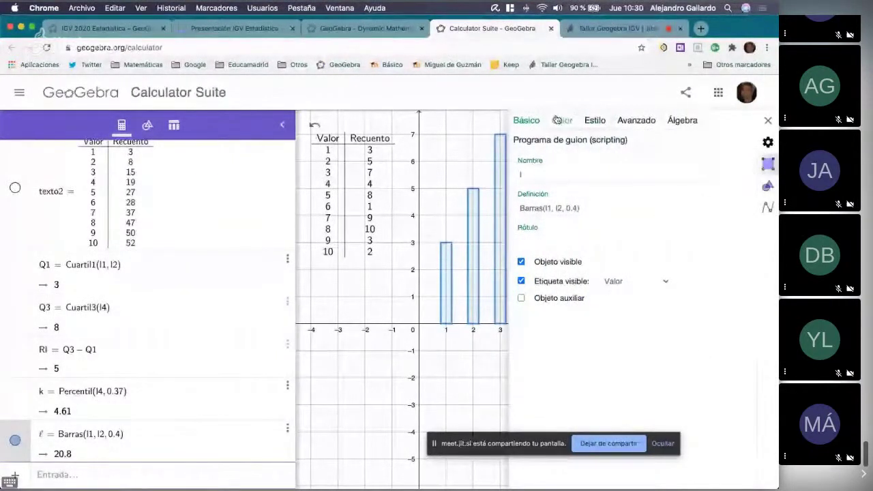
pyautogui.click(521, 280)
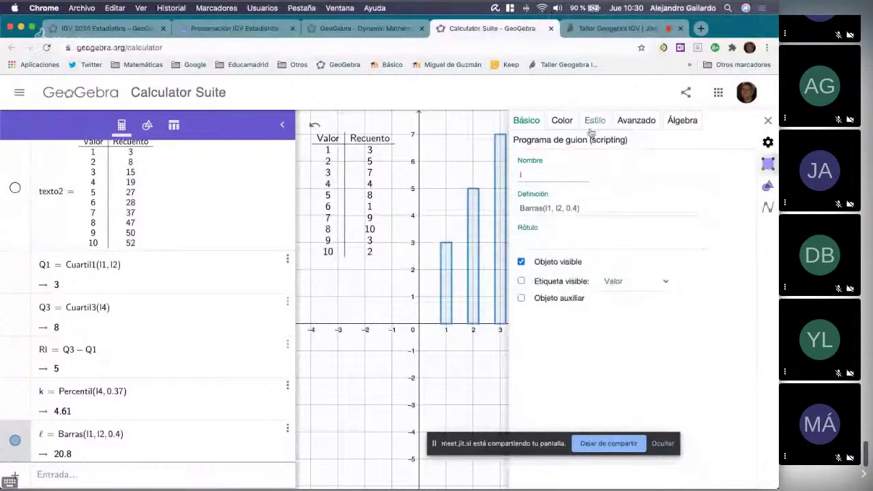
# Color all the bars magenta (#FF00FF), raise their opacity to about half, and close the settings.
pyautogui.click(562, 120)
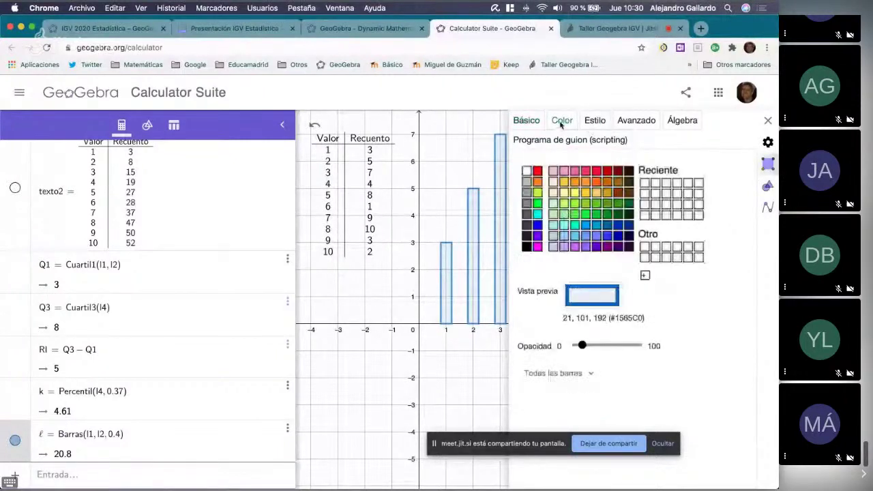
pyautogui.click(537, 247)
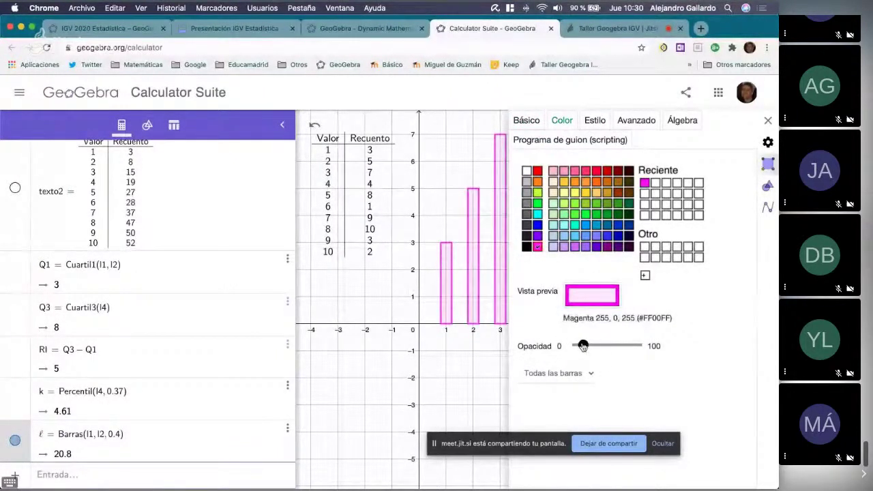
pyautogui.moveTo(583, 345); pyautogui.dragTo(610, 346)
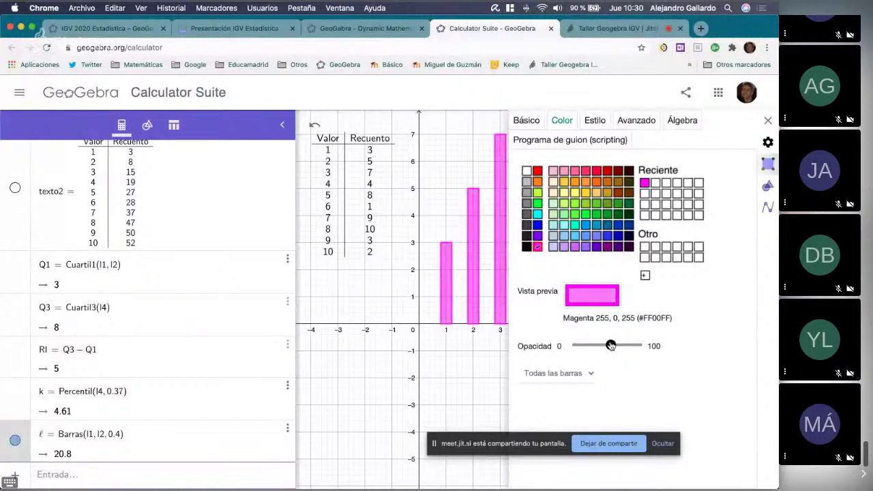
pyautogui.click(769, 121)
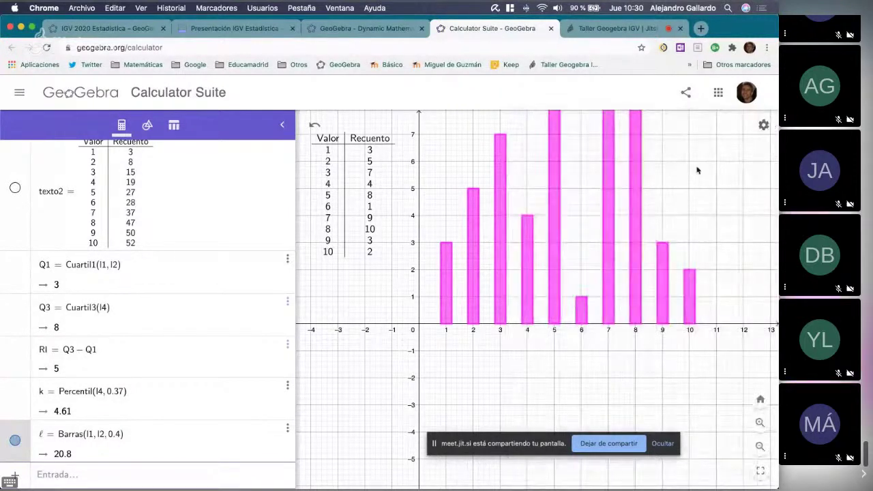
# Check the Jitsi meeting, return to Calculator Suite and hide the screen-sharing notice covering the chart.
pyautogui.moveTo(696, 163); pyautogui.dragTo(697, 215)
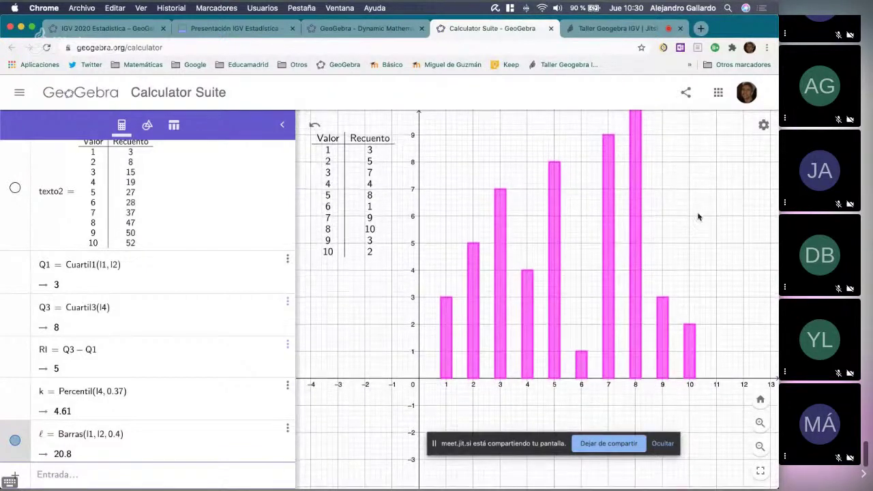
pyautogui.click(587, 28)
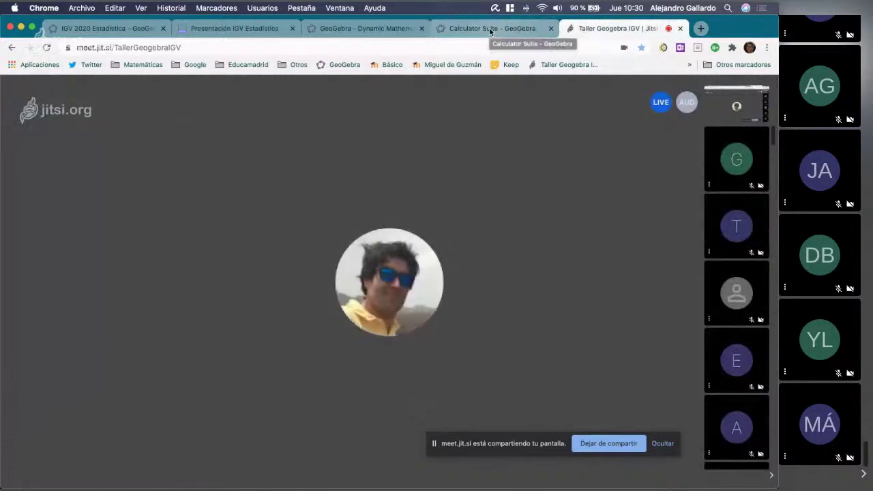
pyautogui.moveTo(506, 449)
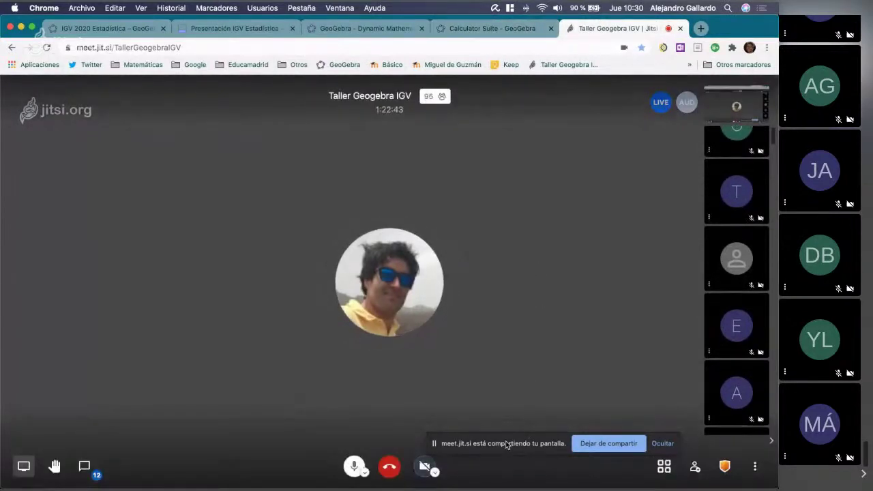
pyautogui.moveTo(506, 444); pyautogui.dragTo(360, 429)
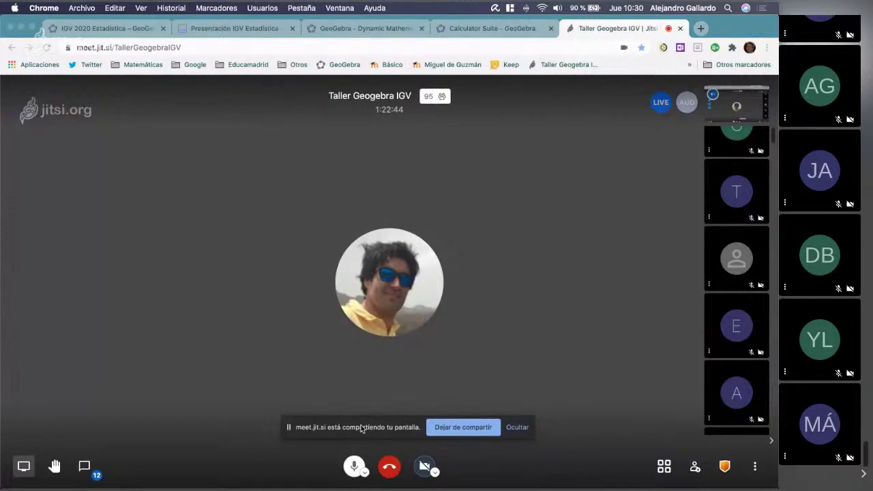
pyautogui.click(481, 29)
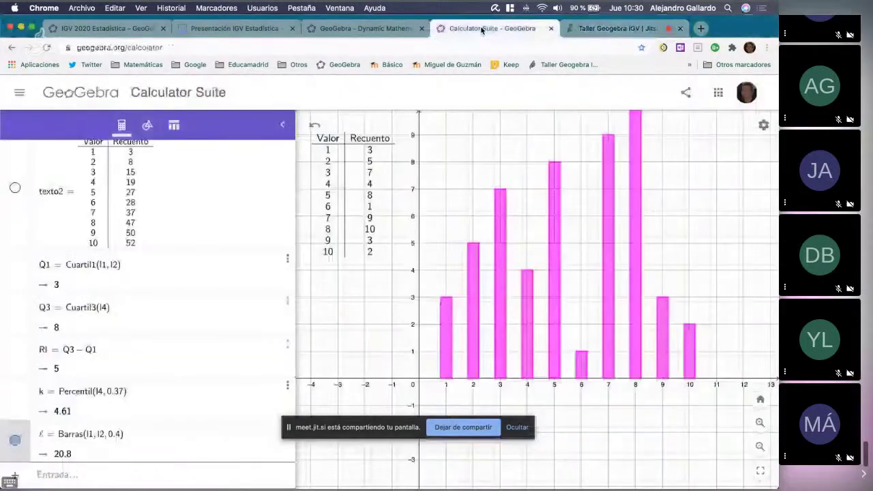
pyautogui.moveTo(360, 428); pyautogui.dragTo(353, 451)
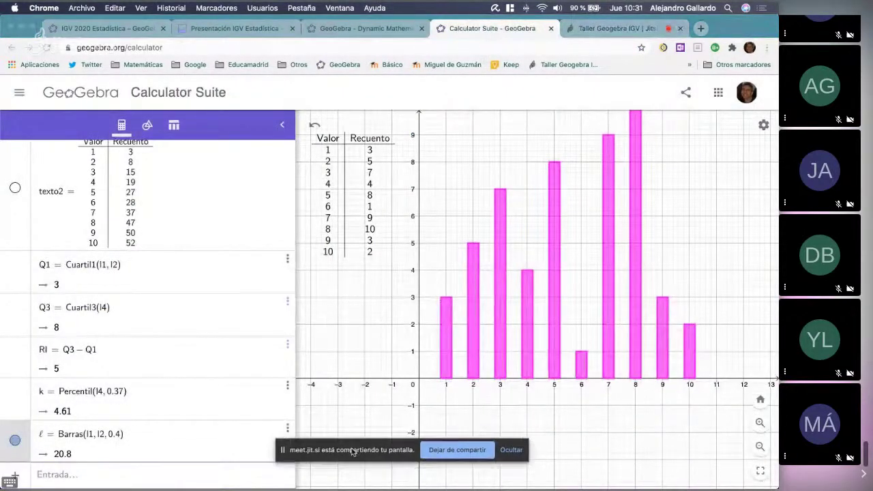
pyautogui.click(511, 450)
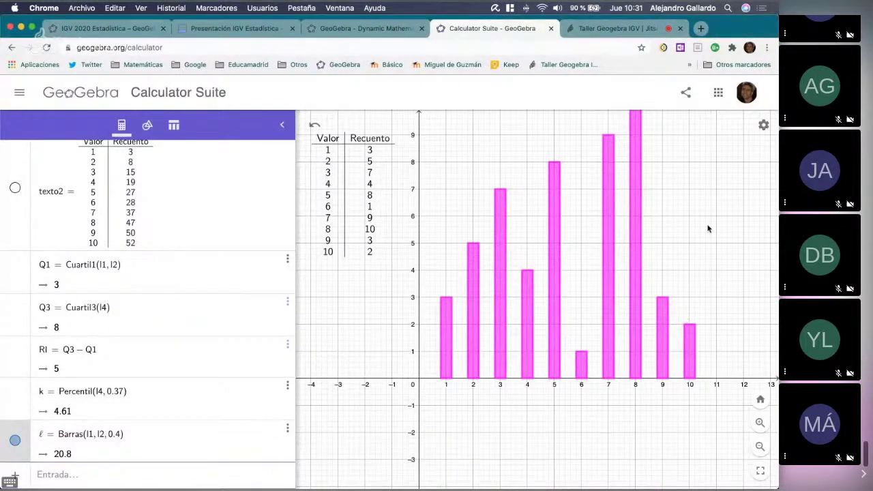
# Create a box plot below the bar chart from the value and frequency lists, using DiagramaCaja(-2, 0.5, l1, l2, true).
pyautogui.moveTo(706, 225); pyautogui.dragTo(690, 242)
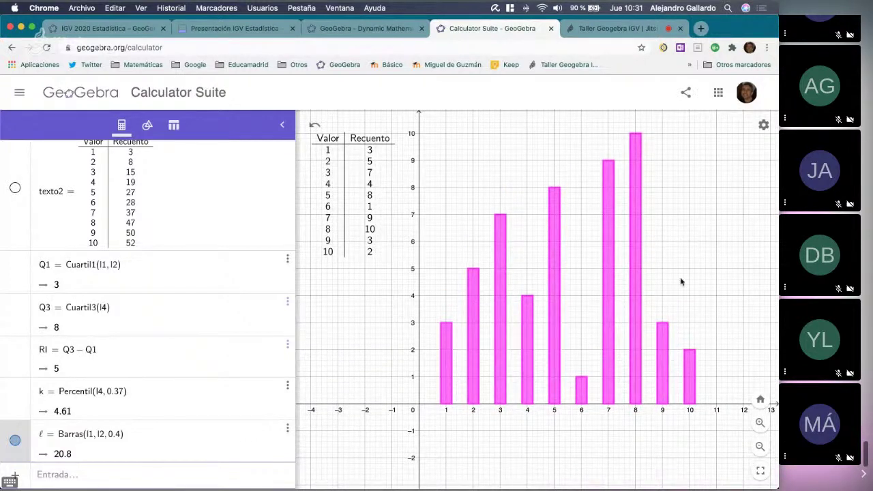
pyautogui.moveTo(692, 273); pyautogui.dragTo(691, 253)
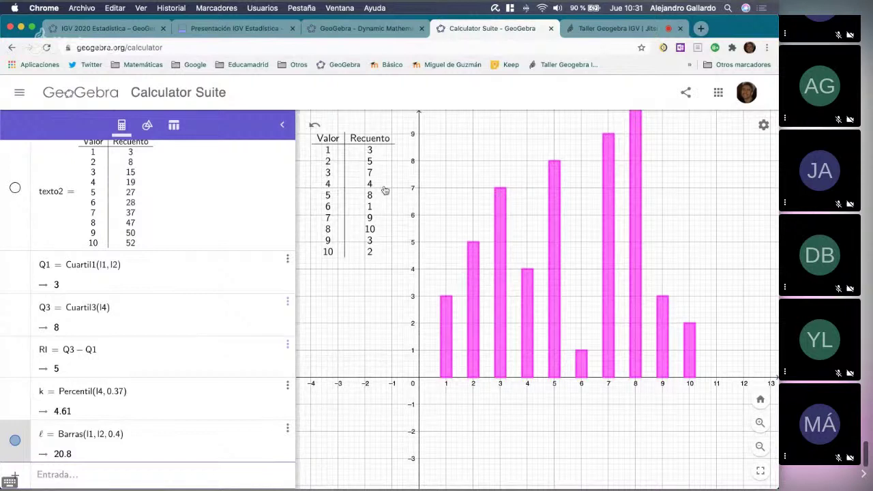
pyautogui.moveTo(691, 223); pyautogui.dragTo(702, 153)
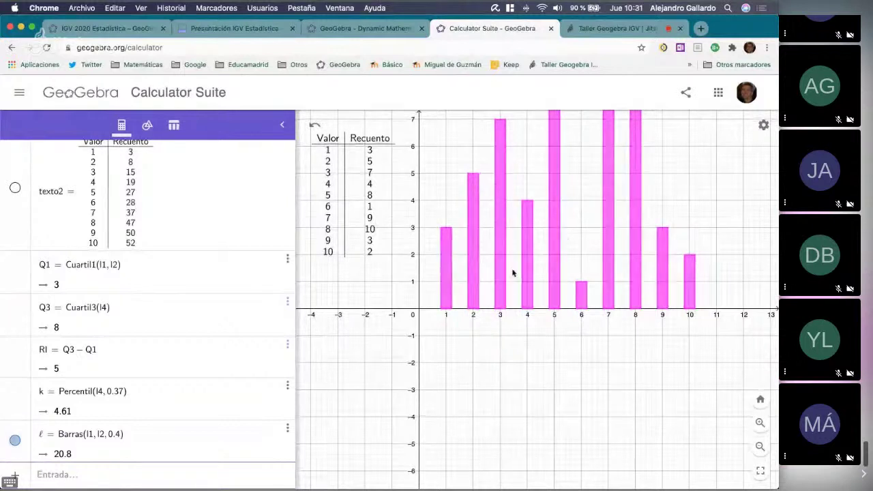
pyautogui.click(54, 474)
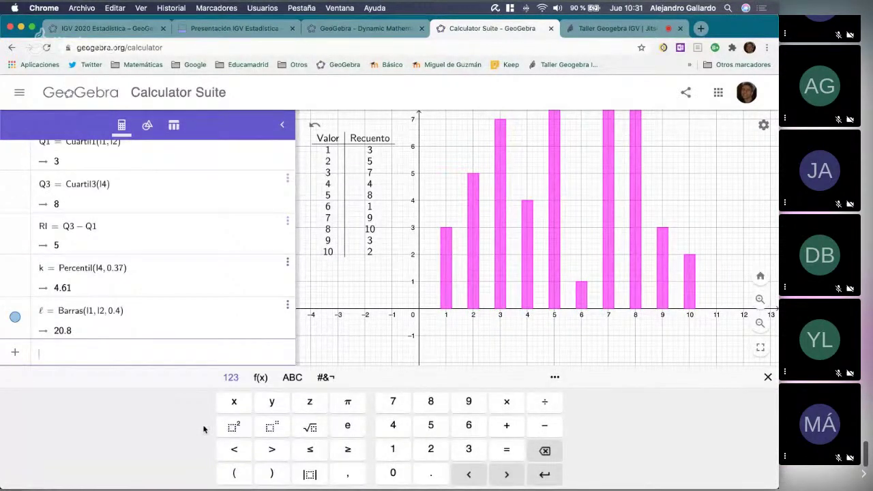
pyautogui.write('Dia')
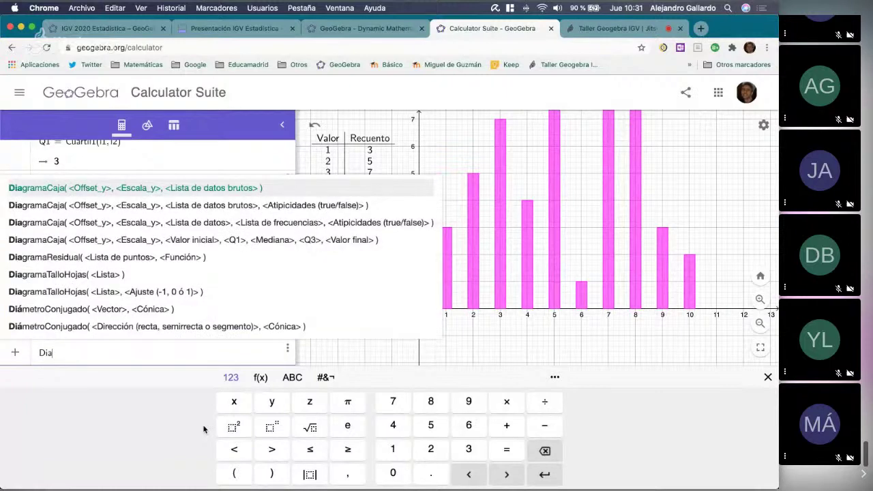
pyautogui.write('g')
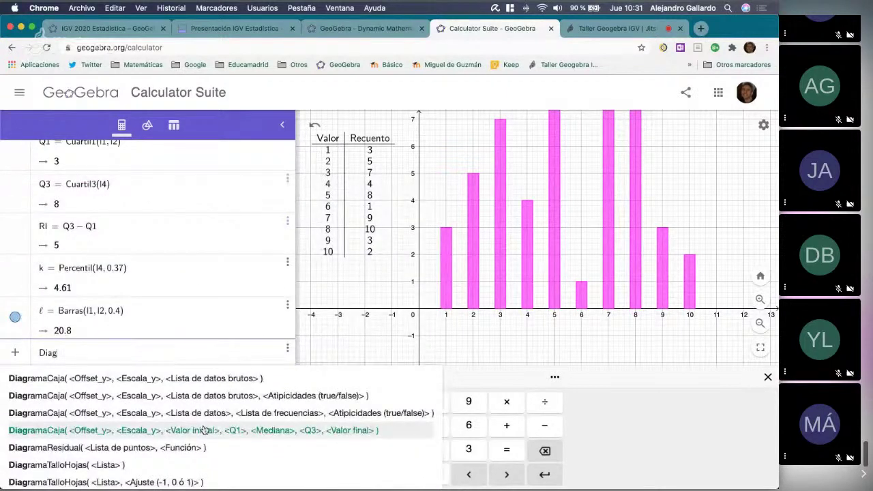
pyautogui.write('ram')
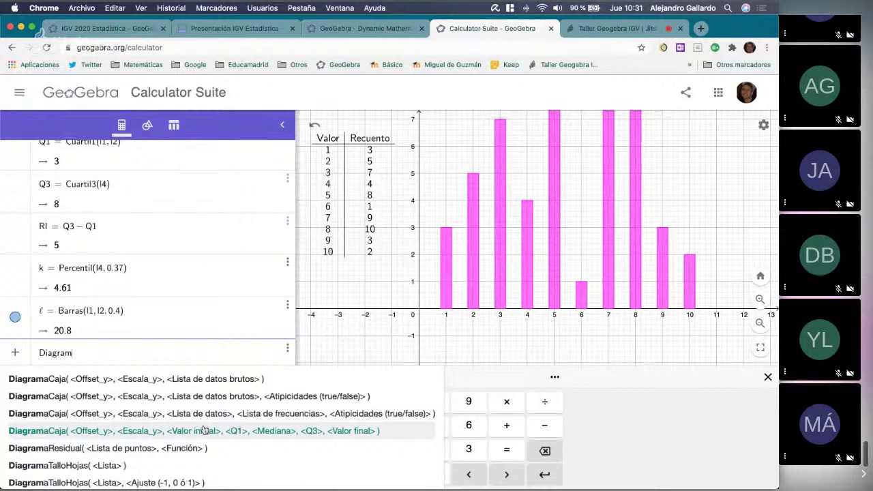
pyautogui.write('aCaja')
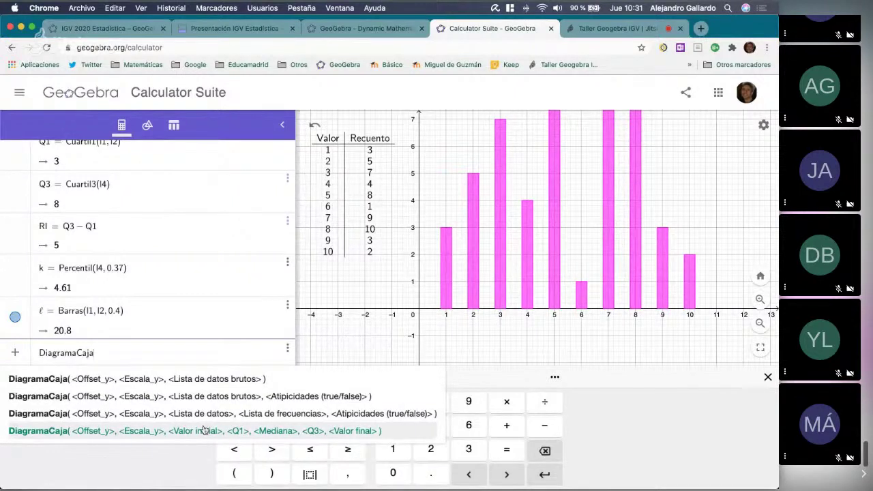
pyautogui.click(203, 429)
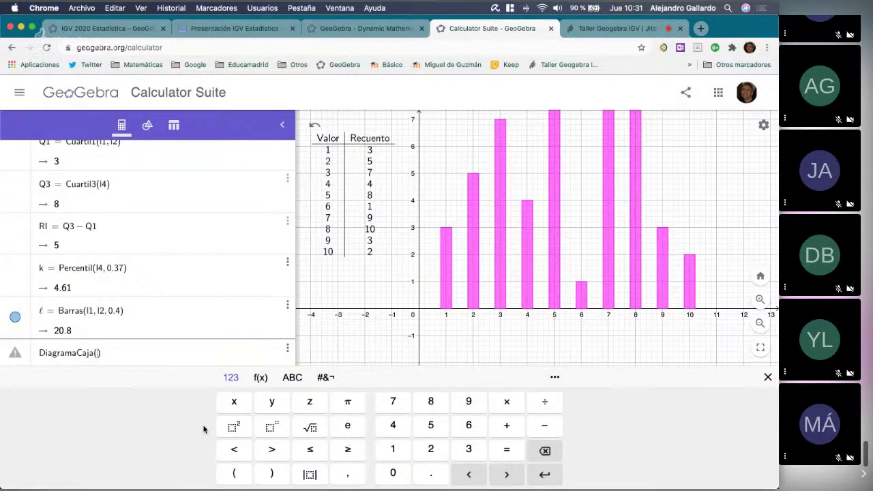
pyautogui.write('2,')
pyautogui.write('0.')
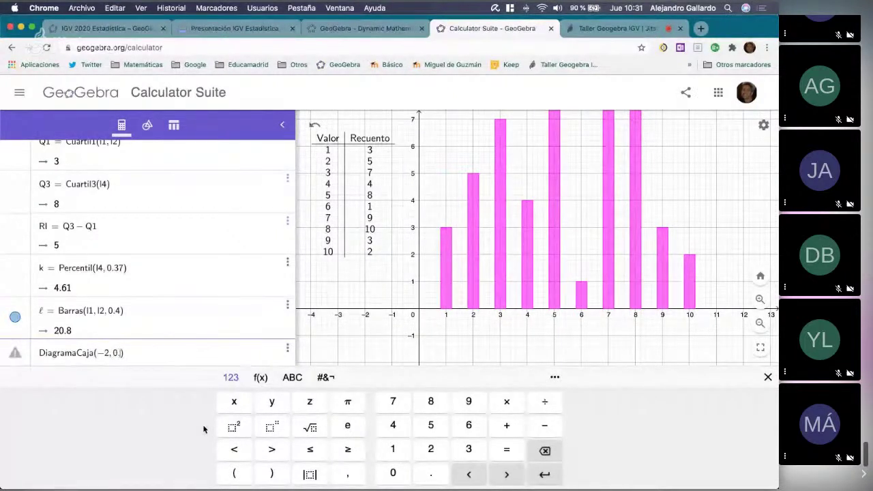
pyautogui.write('5, l1, l2')
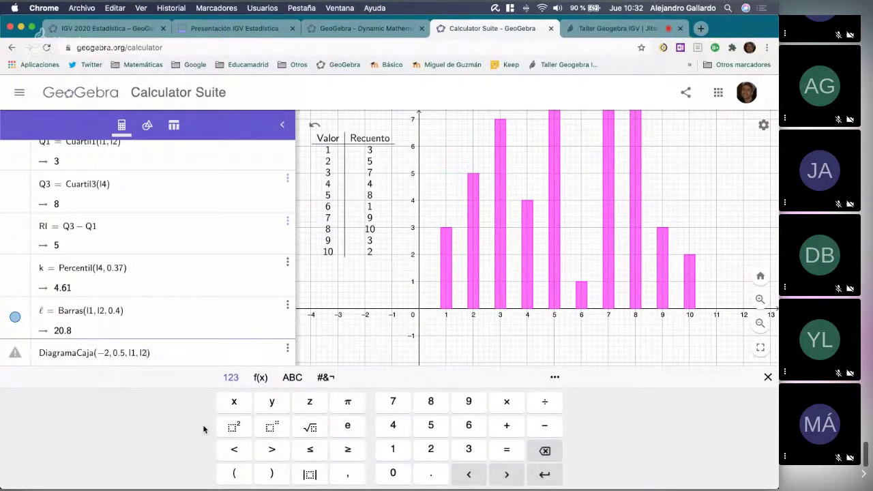
pyautogui.write('true')
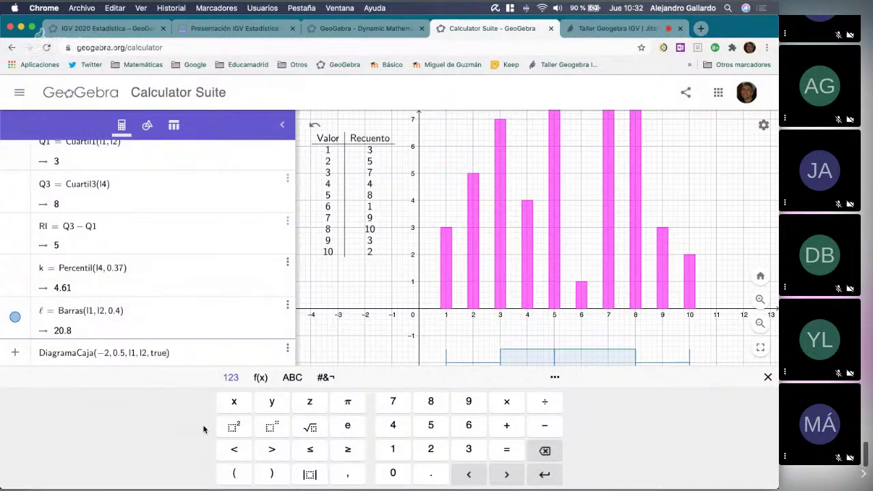
pyautogui.press('Return')
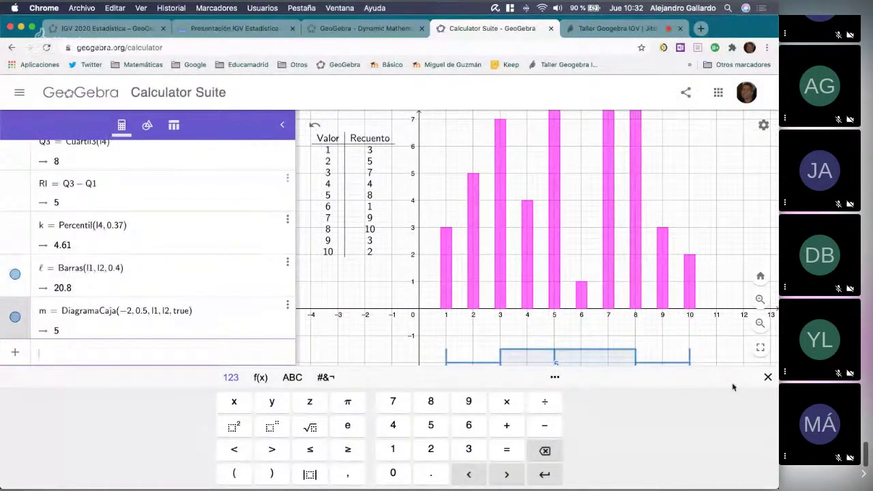
pyautogui.click(767, 377)
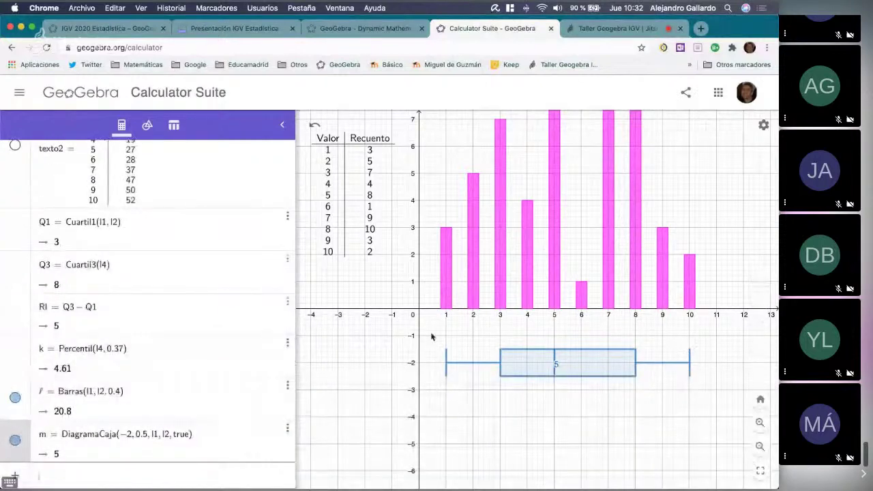
pyautogui.moveTo(403, 333); pyautogui.dragTo(384, 327)
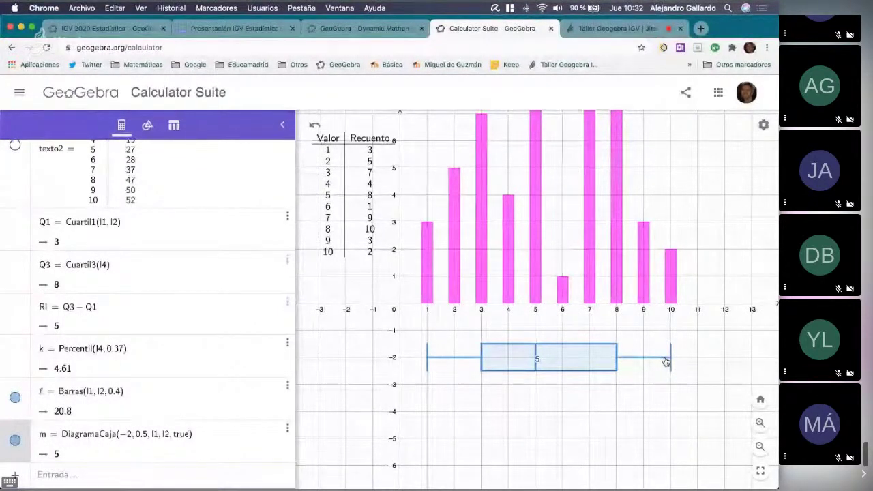
pyautogui.click(565, 362)
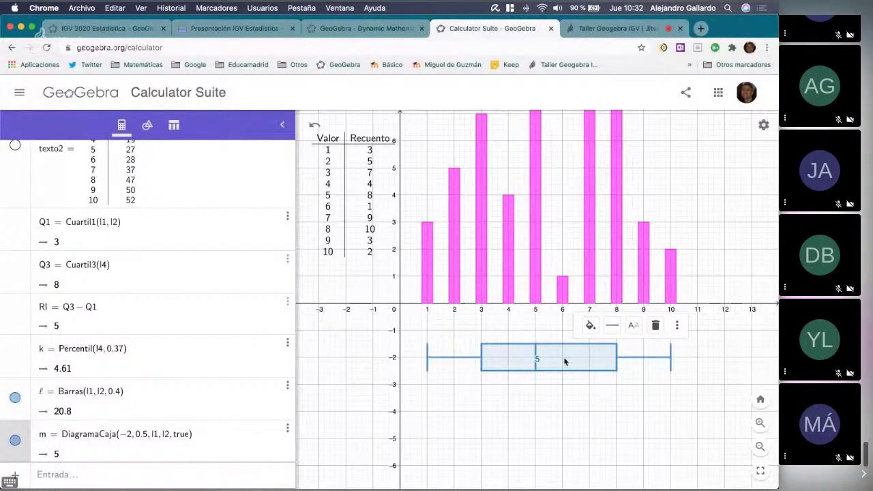
pyautogui.click(590, 326)
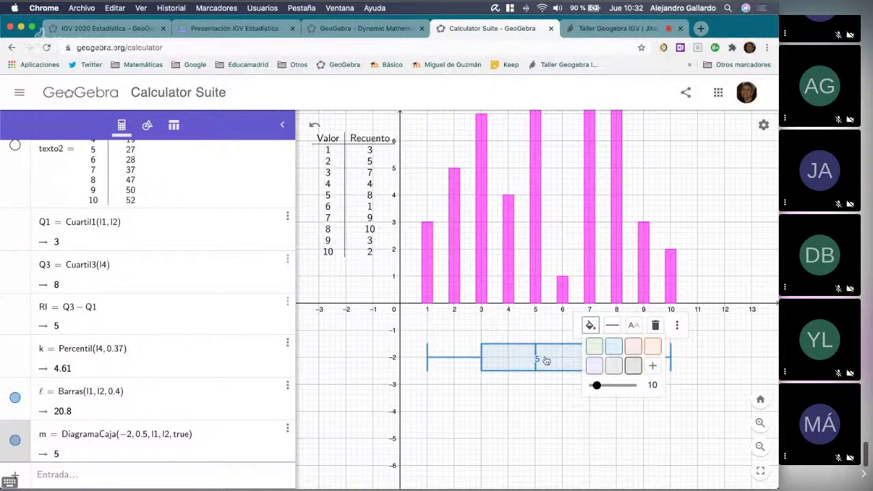
pyautogui.click(513, 331)
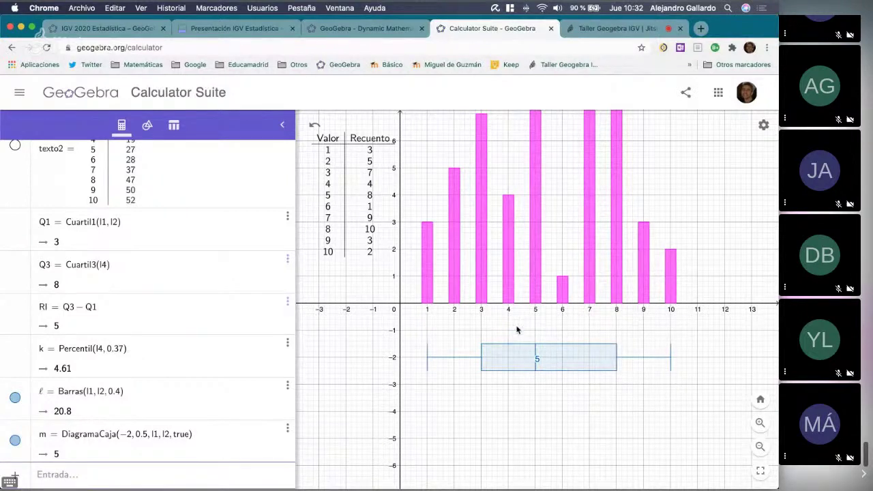
# Color the box plot violet (#7F00FF) and raise its fill opacity to about 45.
pyautogui.scroll(1, 180, 294)
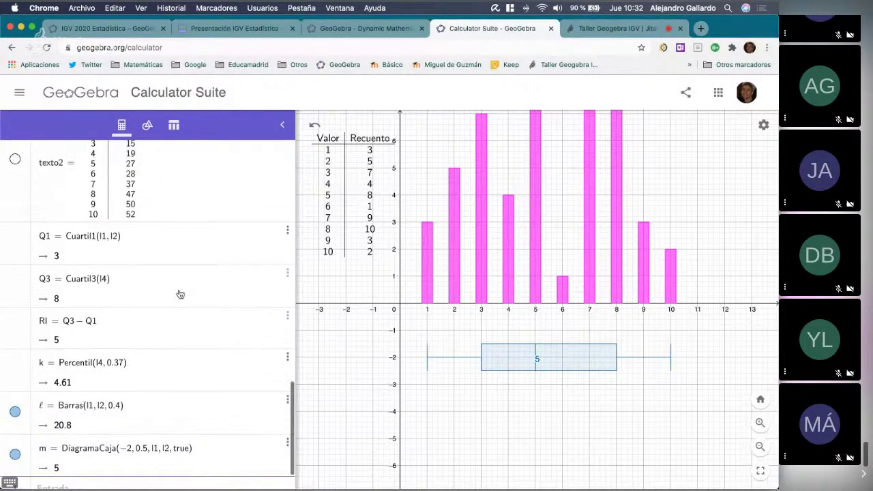
pyautogui.scroll(10, 180, 294)
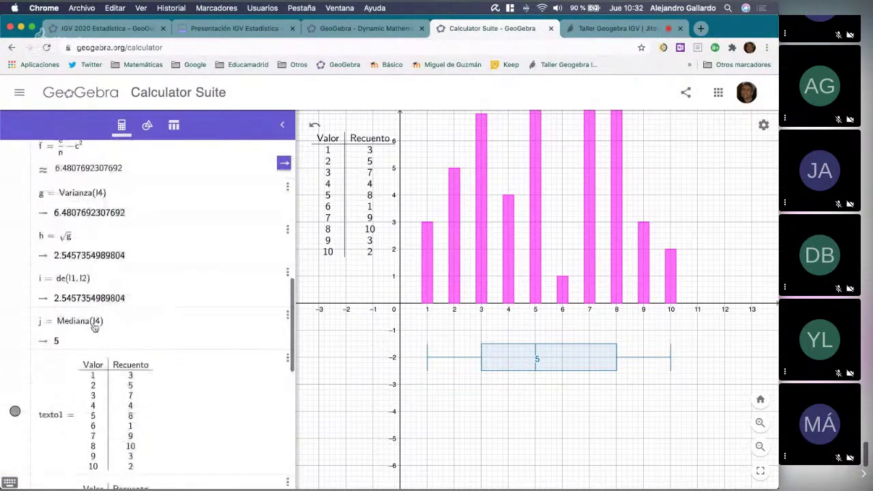
pyautogui.rightClick(520, 361)
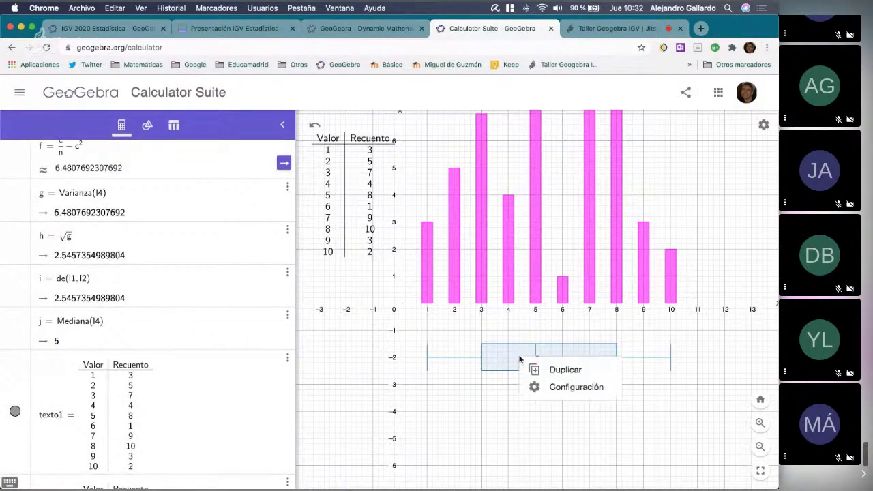
pyautogui.click(547, 387)
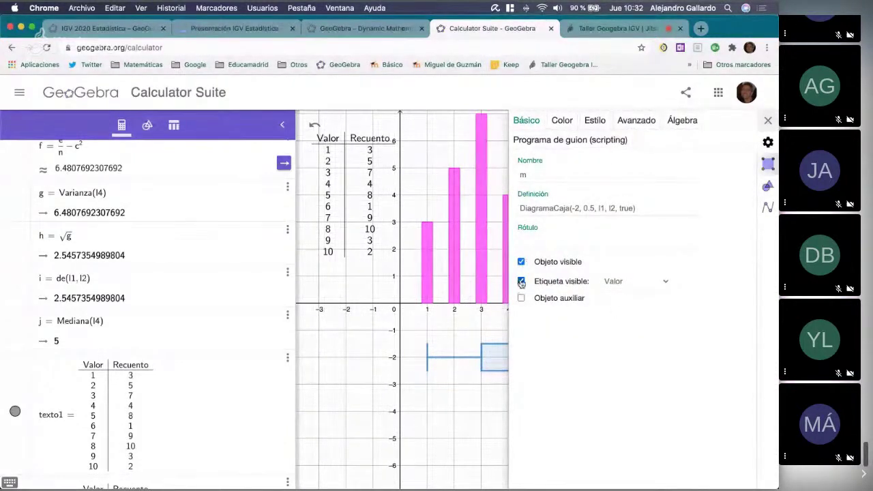
pyautogui.click(563, 121)
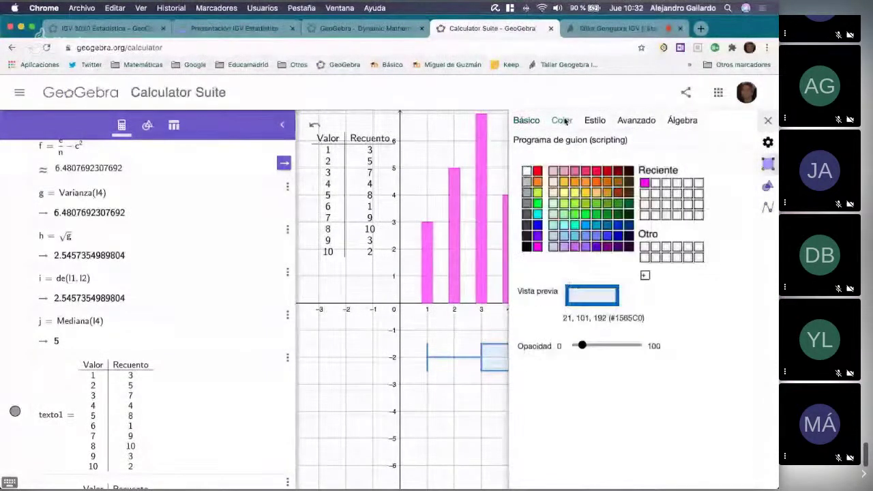
pyautogui.click(538, 237)
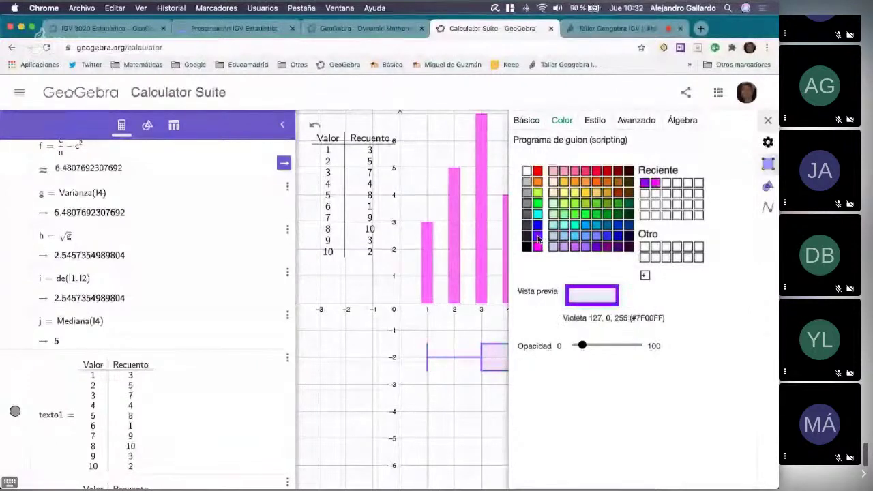
pyautogui.moveTo(582, 346); pyautogui.dragTo(604, 346)
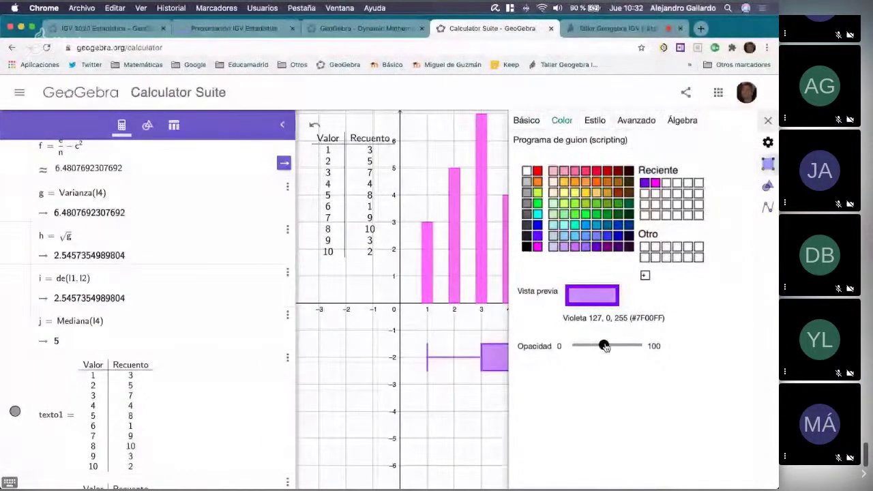
# Set the box plot's line thickness to 6 and deselect it.
pyautogui.click(595, 120)
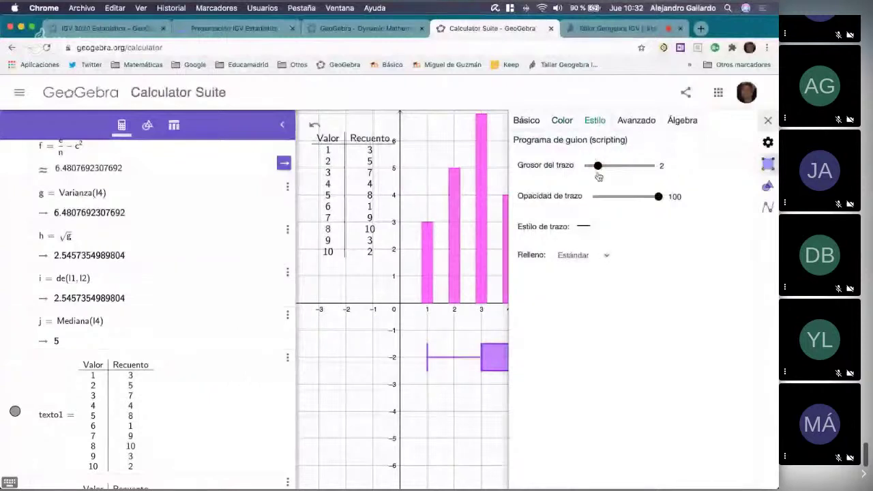
pyautogui.moveTo(597, 168); pyautogui.dragTo(617, 167)
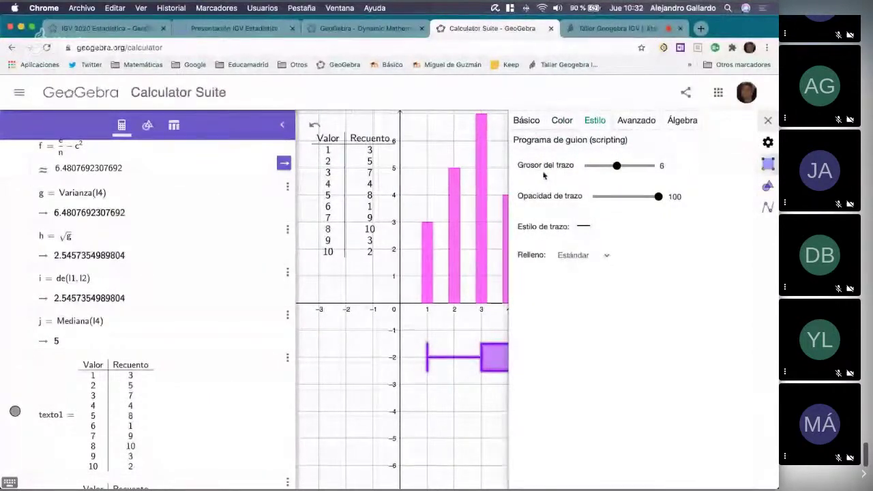
pyautogui.click(467, 329)
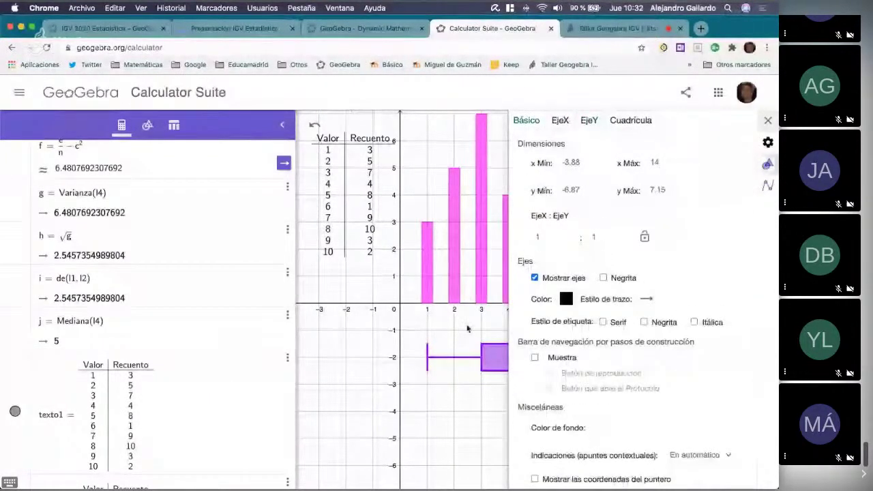
# Close the settings and examine the full-height bar chart together with the box plot beneath it.
pyautogui.click(768, 121)
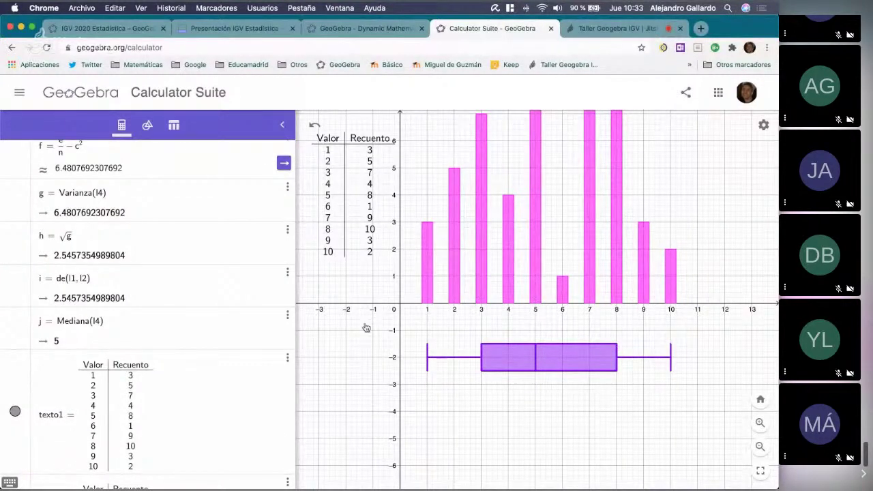
pyautogui.moveTo(366, 328); pyautogui.dragTo(364, 346)
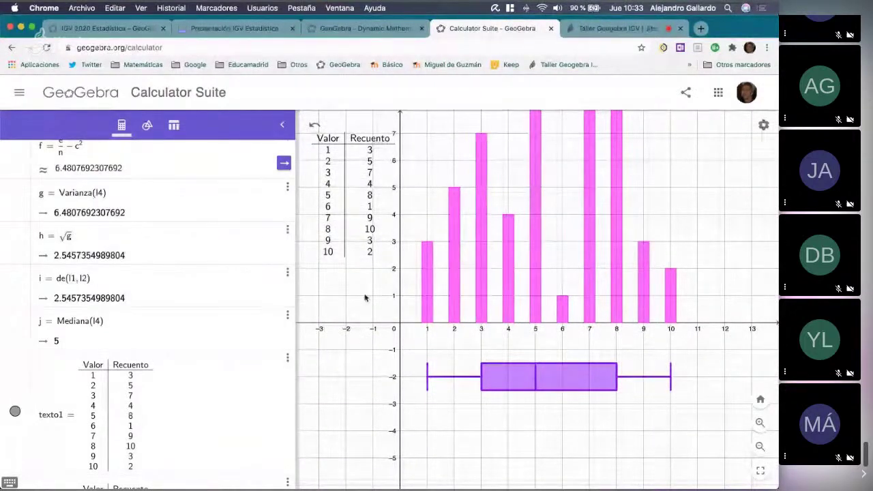
pyautogui.moveTo(365, 301); pyautogui.dragTo(361, 325)
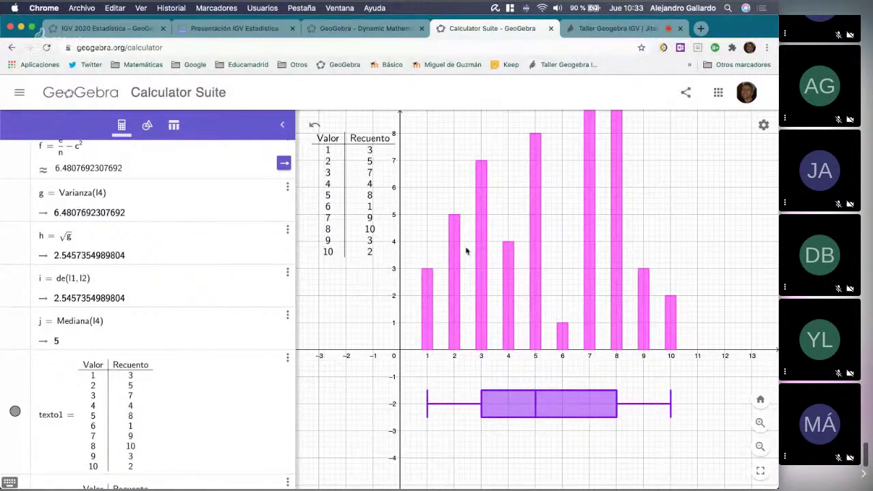
pyautogui.moveTo(715, 244); pyautogui.dragTo(708, 257)
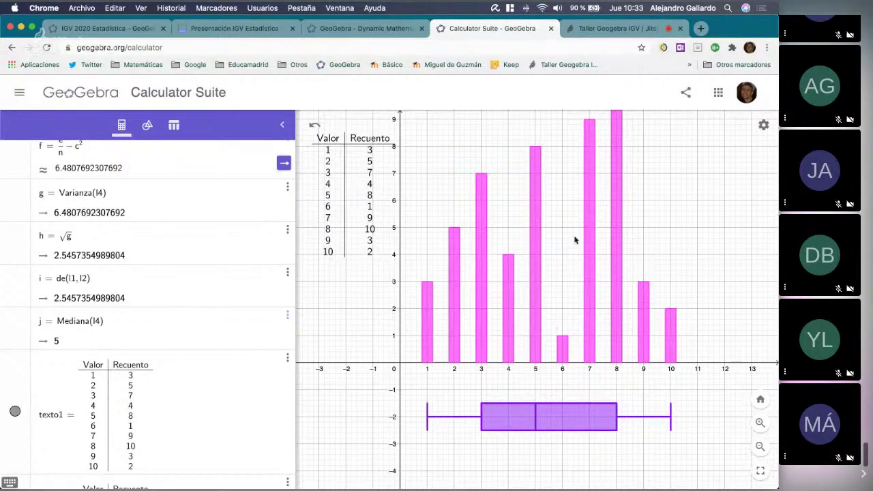
pyautogui.moveTo(706, 191); pyautogui.dragTo(702, 191)
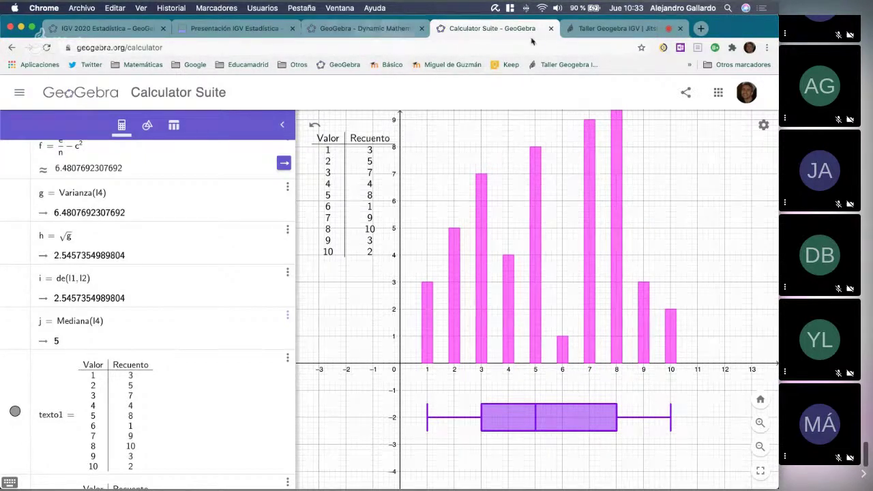
pyautogui.moveTo(689, 166); pyautogui.dragTo(686, 189)
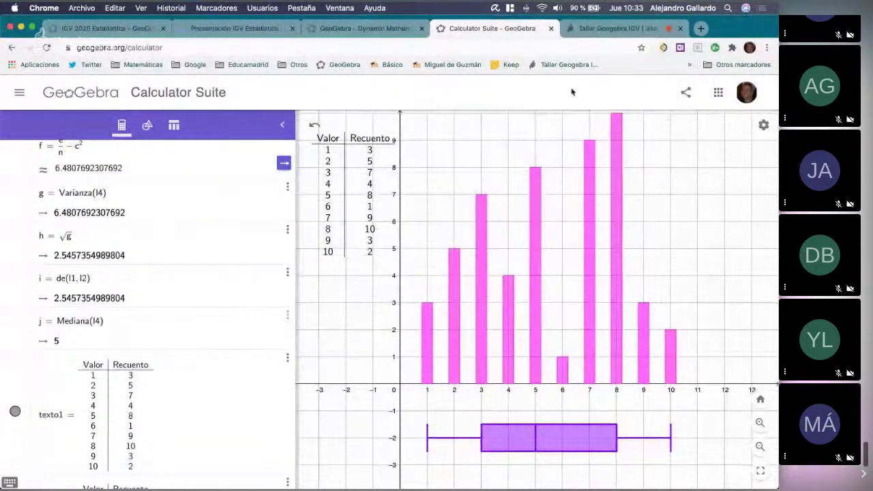
# Close the current Calculator Suite session without saving and open a blank one from the GeoGebra resources page.
pyautogui.click(552, 29)
pyautogui.click(469, 180)
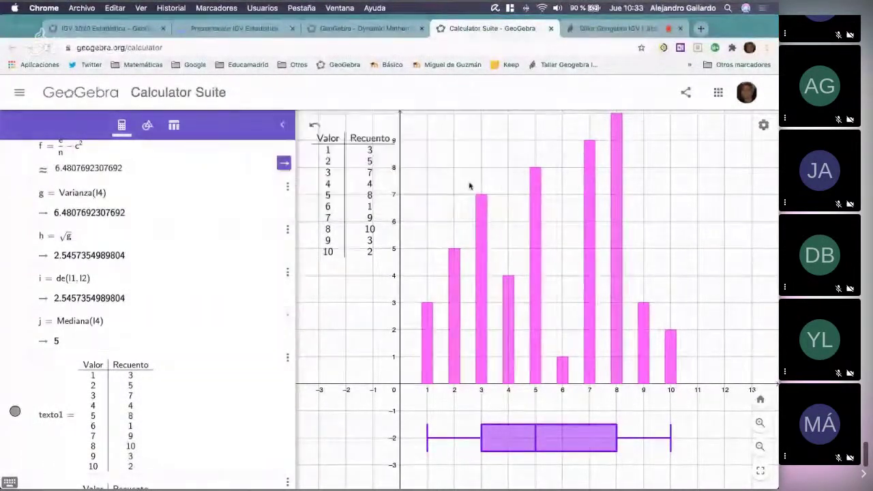
pyautogui.click(382, 29)
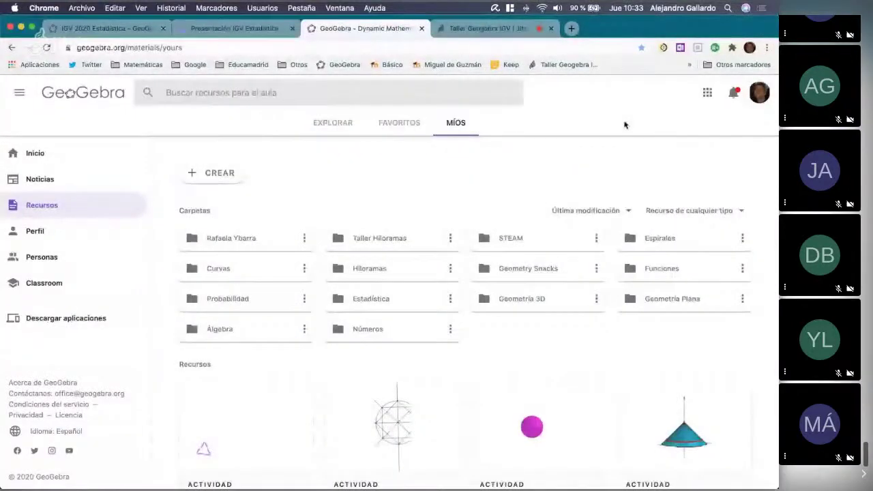
pyautogui.click(708, 95)
pyautogui.click(644, 121)
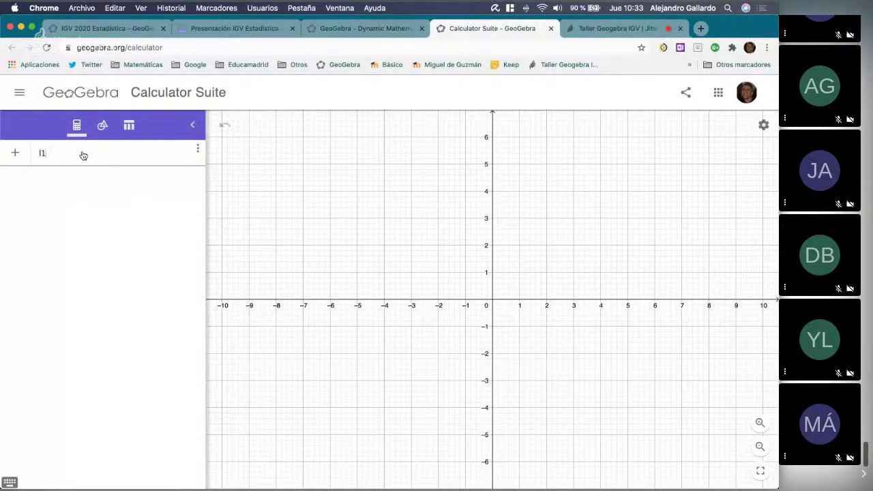
# Define the class-limit list l1 = {0, 1, 2, 3, 4, 5, 6, 7, 8}.
pyautogui.write('= {0, 1, ')
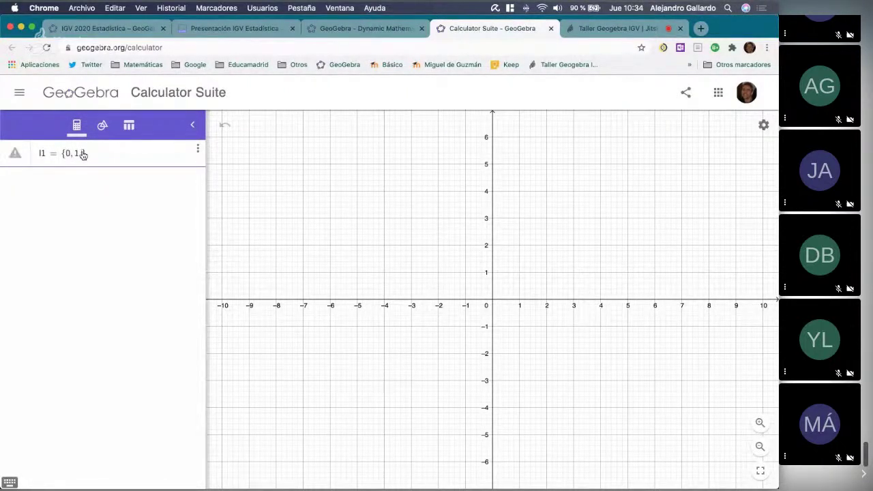
pyautogui.write('2, 3, 4, 5, 6, 7, 8')
pyautogui.press('Return')
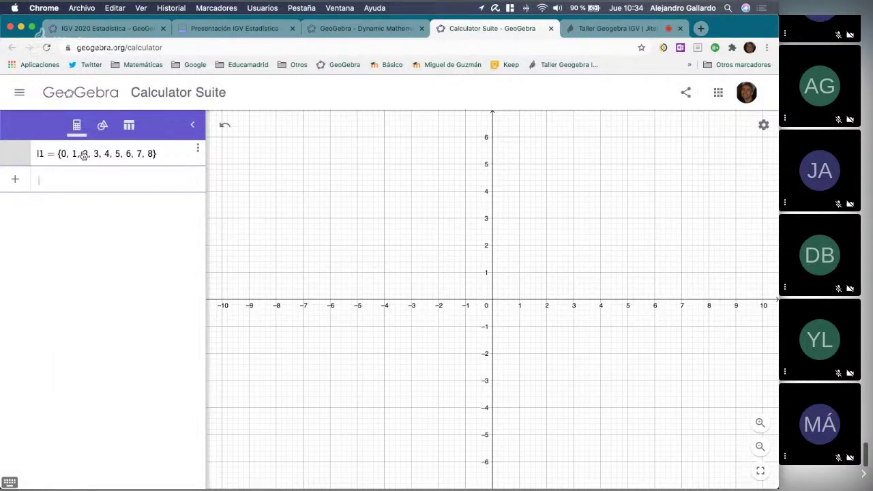
# Define the list of heights l2 = {2, 4, 5, 1, 3, 6, 7, 8}.
pyautogui.write('l2 =')
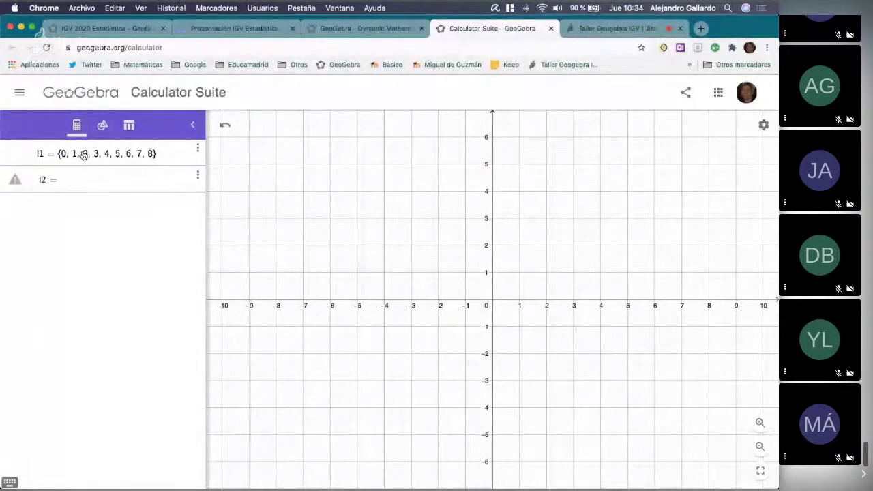
pyautogui.write('{')
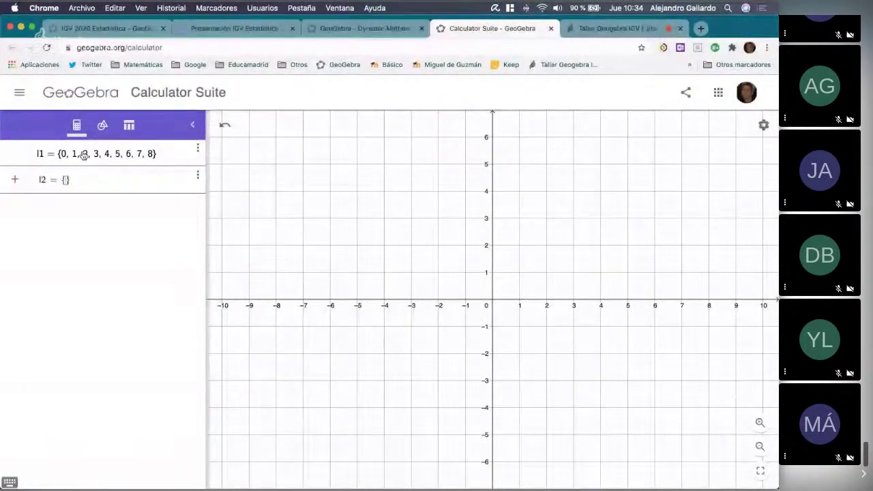
pyautogui.write('2,4,')
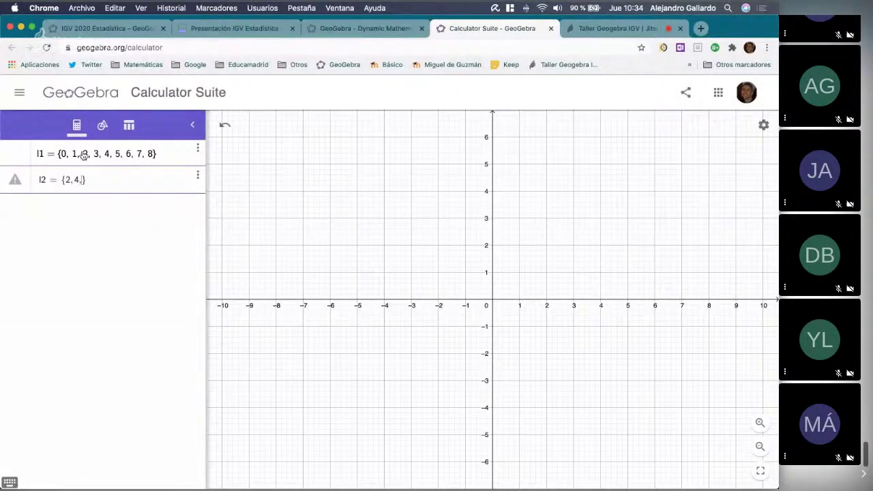
pyautogui.write('5,1,3')
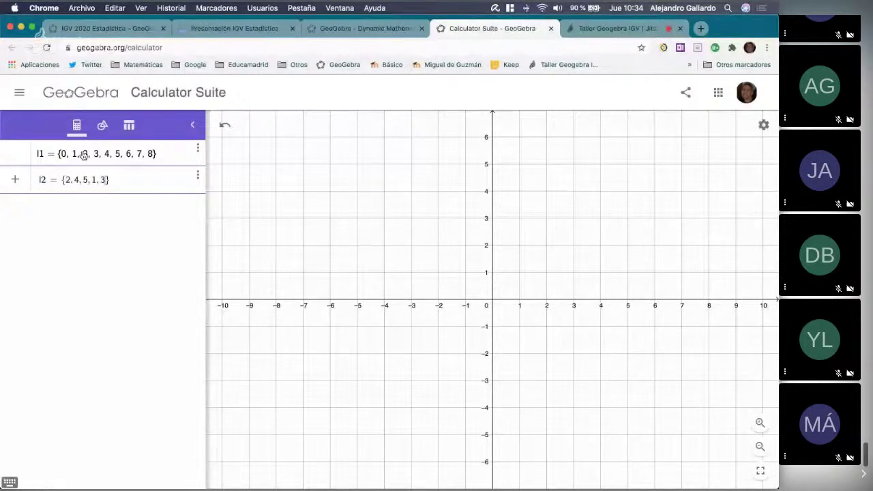
pyautogui.write(',6,7,8')
pyautogui.press('Return')
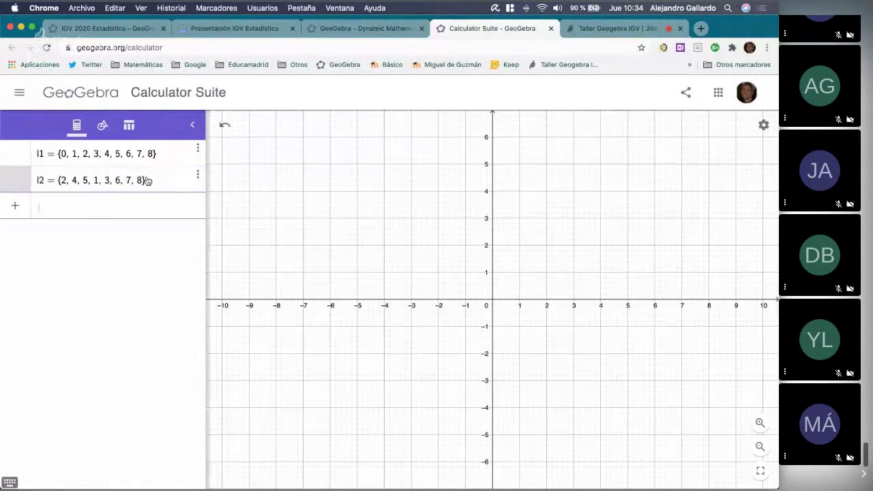
# Count the elements of the heights list with Longitud(l2).
pyautogui.write('longi')
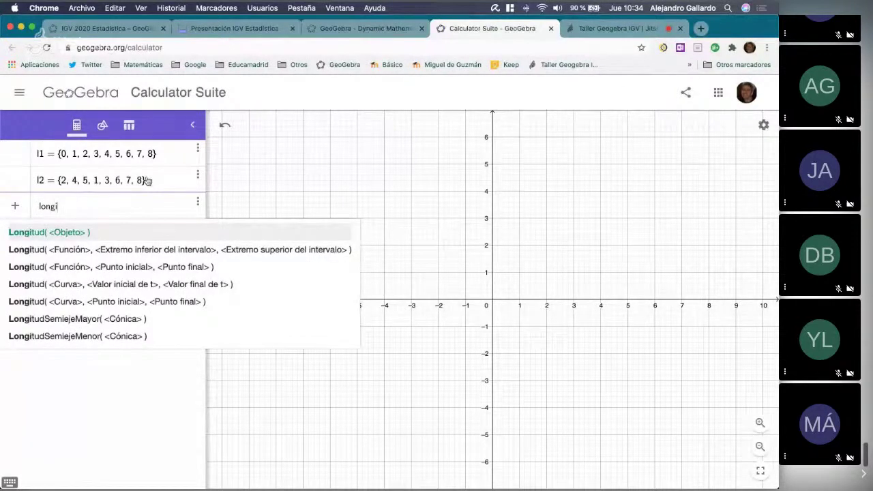
pyautogui.press('Return')
pyautogui.write('l2')
pyautogui.press('Return')
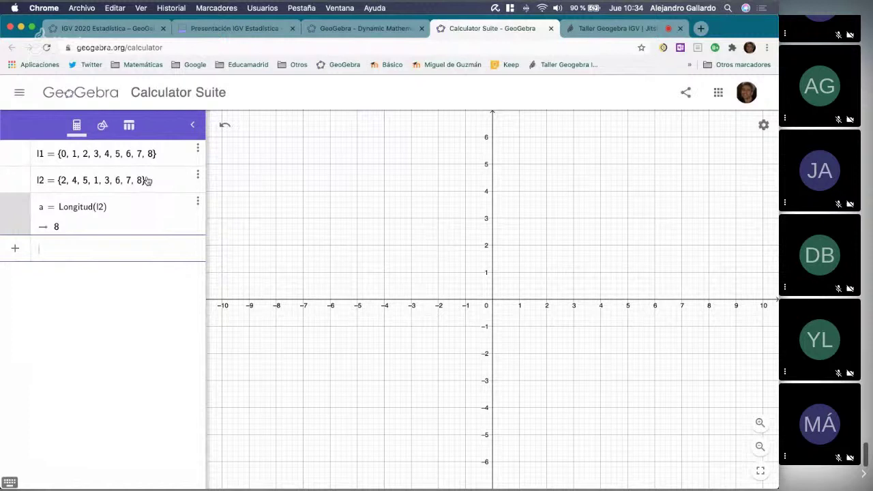
# Create a histogram from the class limits and heights with Histograma(l1, l2).
pyautogui.write('His')
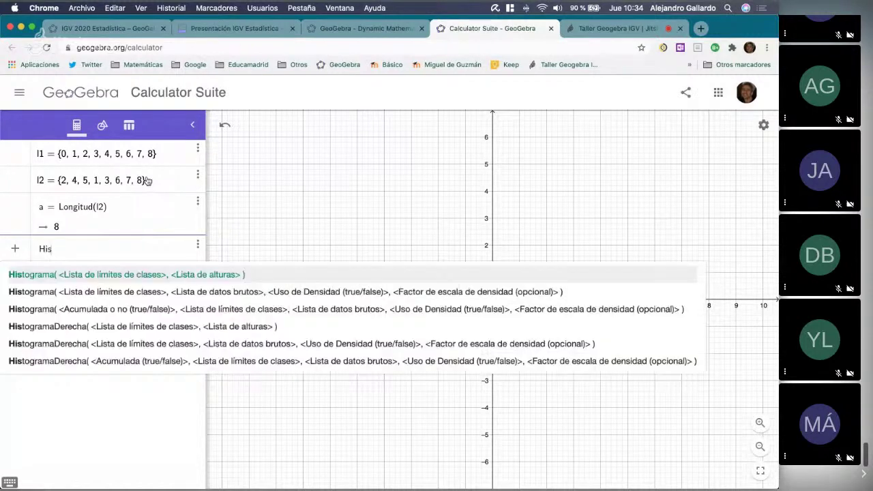
pyautogui.click(71, 275)
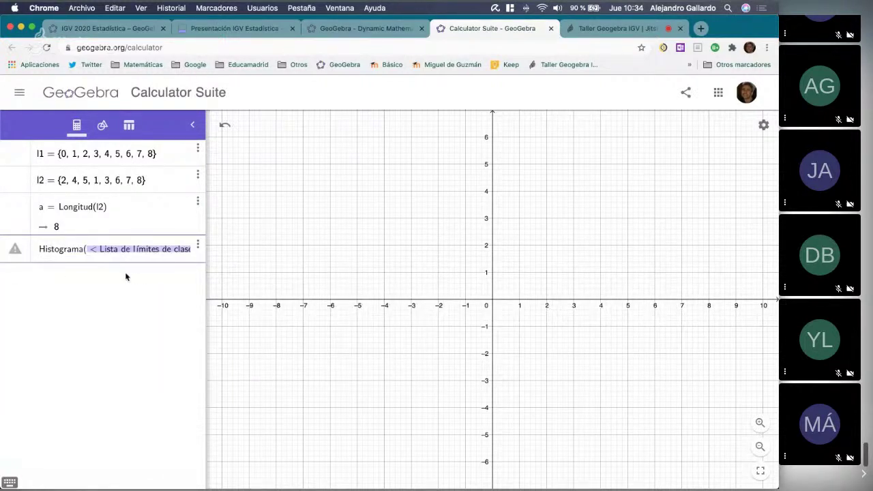
pyautogui.write('l1')
pyautogui.press('Tab')
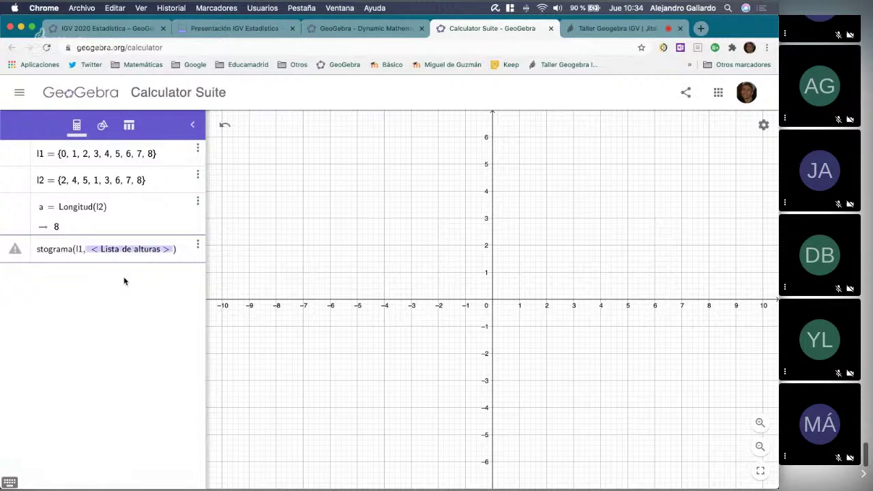
pyautogui.write('l2')
pyautogui.press('Return')
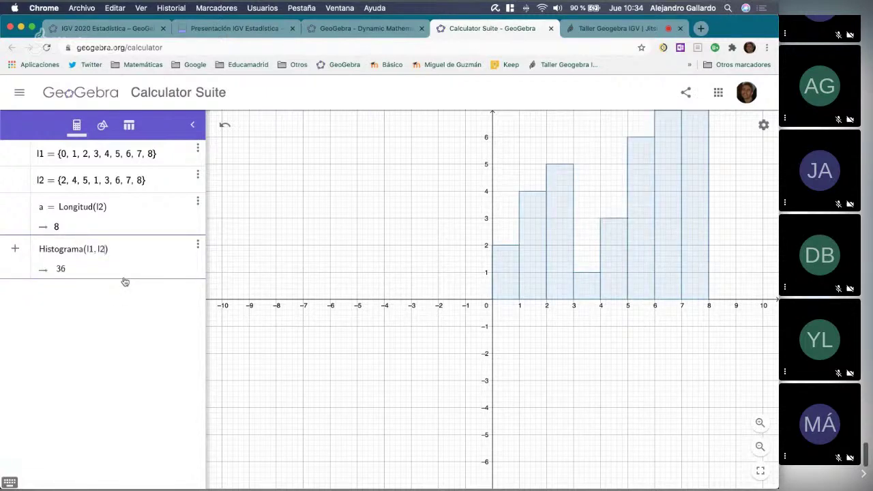
pyautogui.moveTo(434, 218); pyautogui.dragTo(334, 243)
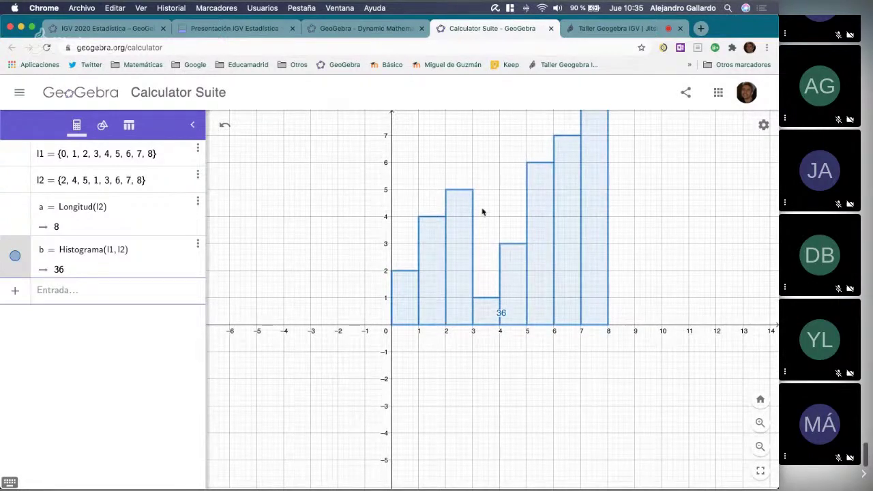
pyautogui.moveTo(485, 198); pyautogui.dragTo(435, 230)
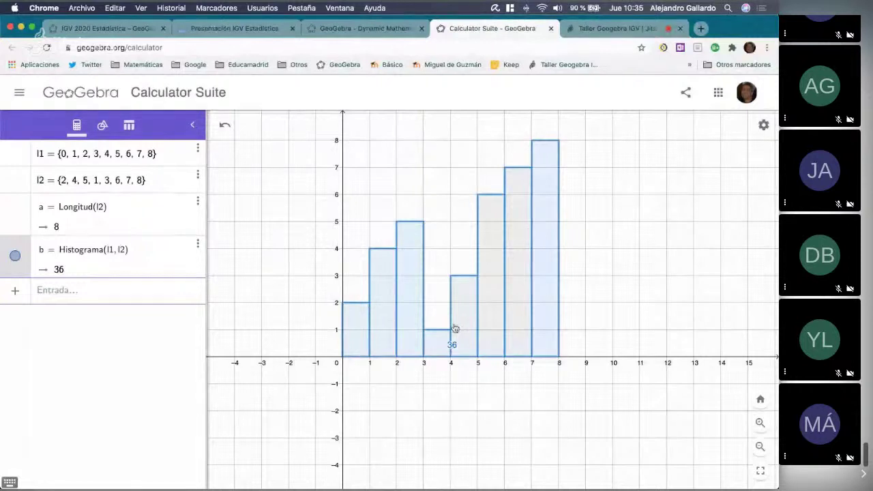
# Color the histogram green (#00FF00) and raise its fill opacity to about 30.
pyautogui.click(470, 309)
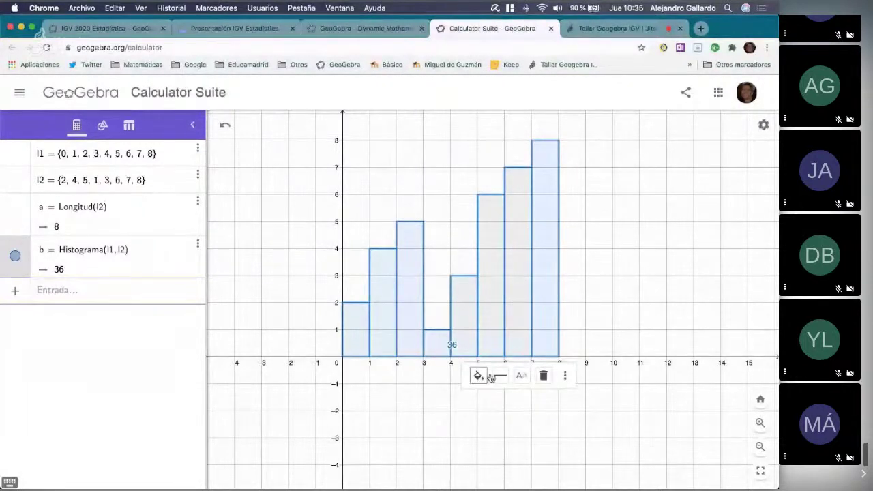
pyautogui.click(565, 375)
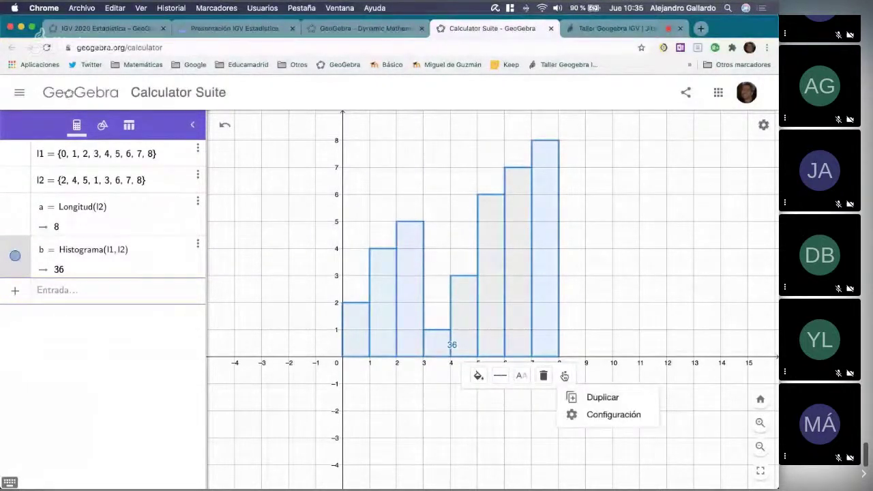
pyautogui.click(585, 413)
pyautogui.click(520, 281)
pyautogui.click(562, 121)
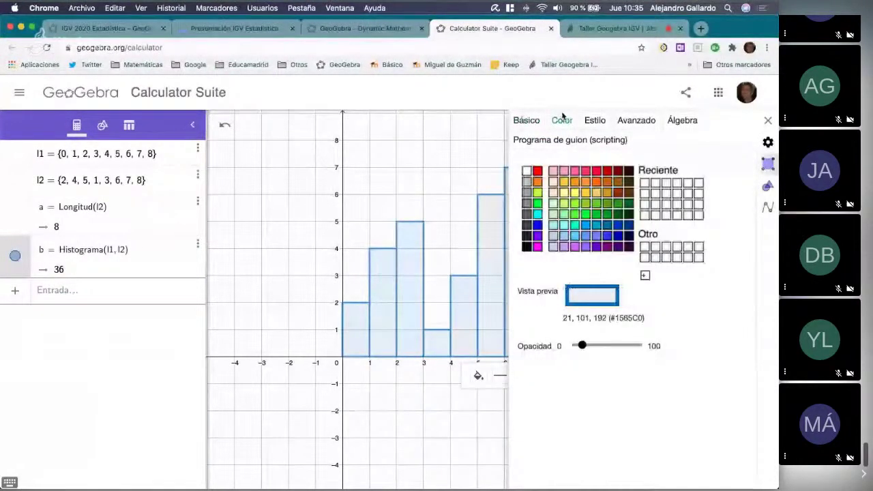
pyautogui.click(538, 203)
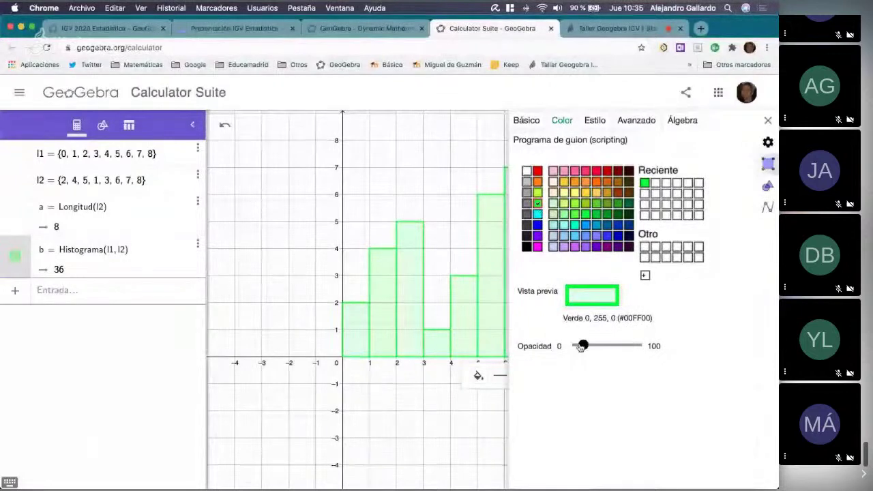
pyautogui.moveTo(582, 345)
pyautogui.mouseDown()
pyautogui.moveTo(610, 346)
pyautogui.moveTo(595, 345)
pyautogui.mouseUp()
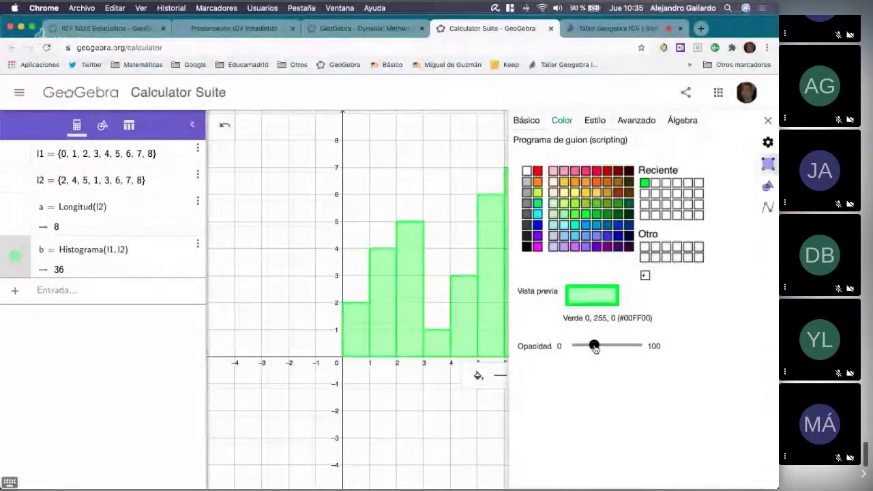
# Set the histogram's line thickness to 7, deselect it and close the settings.
pyautogui.click(594, 120)
pyautogui.moveTo(598, 165); pyautogui.dragTo(621, 165)
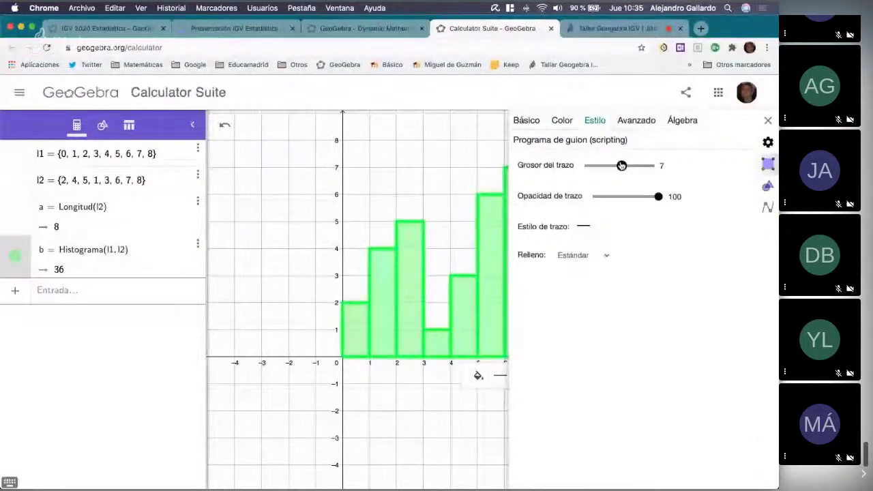
pyautogui.click(379, 140)
pyautogui.click(768, 120)
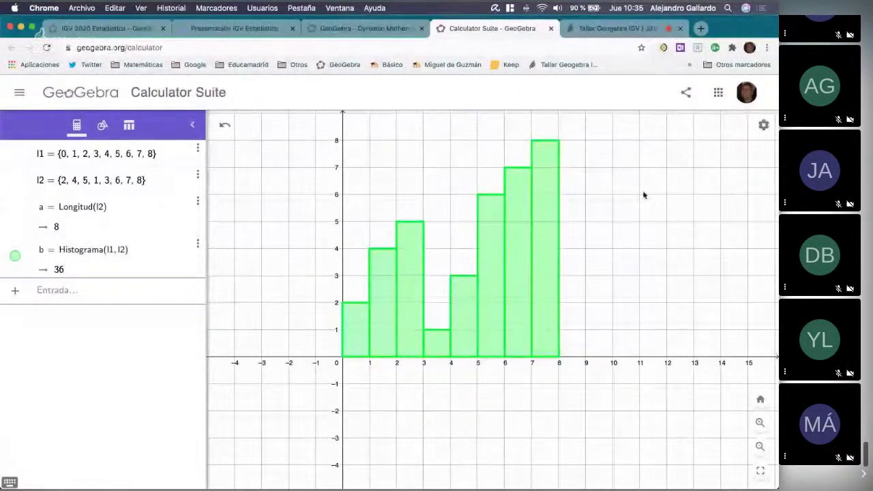
pyautogui.moveTo(643, 195); pyautogui.dragTo(637, 213)
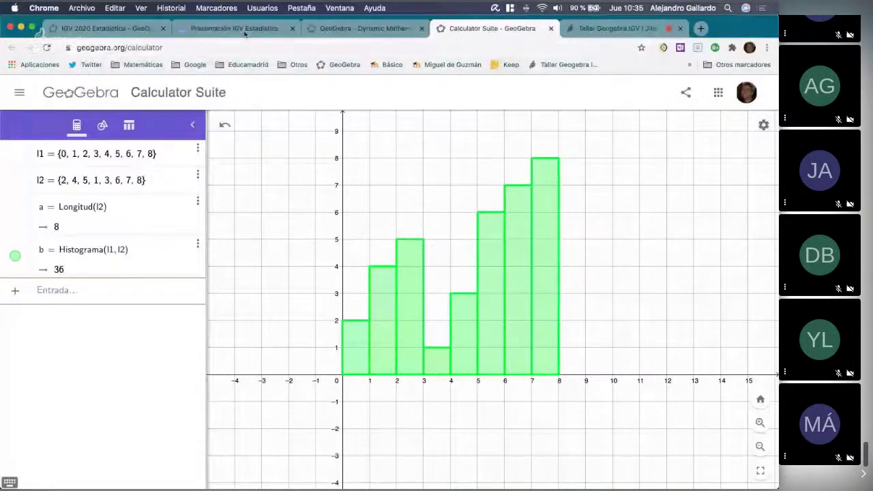
# Check the workshop outline in the GeoGebra Notas presentation and return to the histogram in Calculator Suite.
pyautogui.click(221, 28)
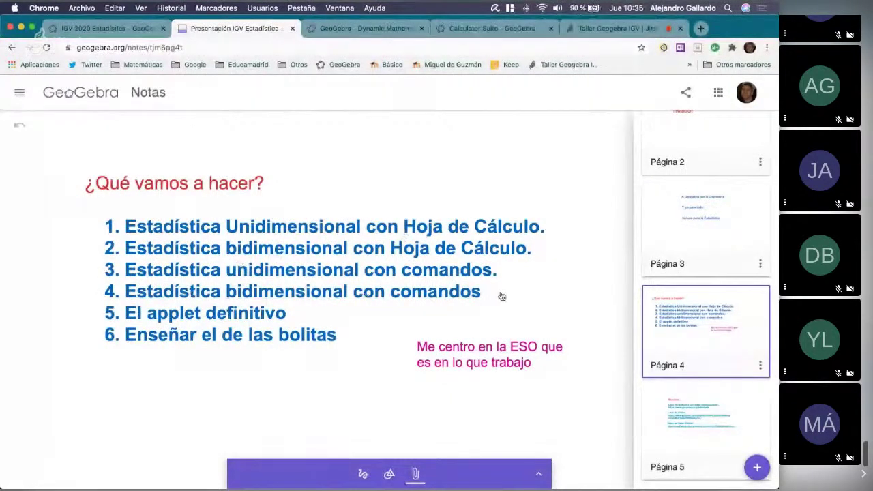
pyautogui.click(475, 30)
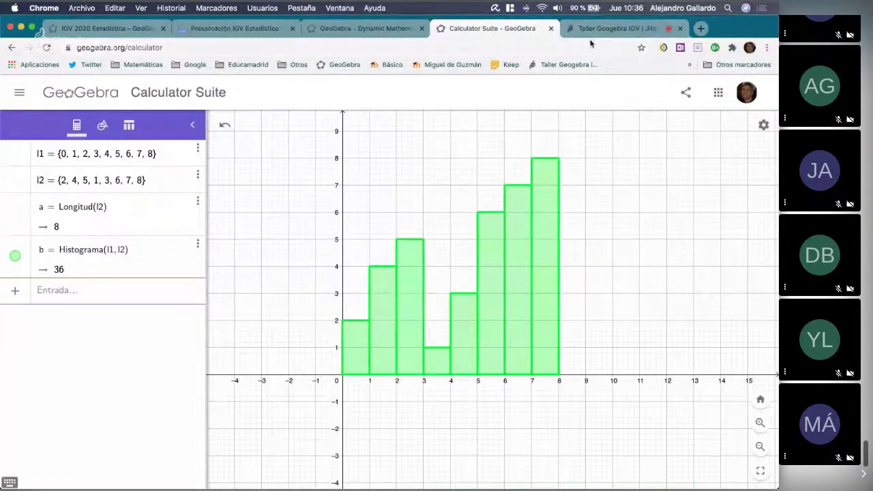
# Close the histogram construction without saving it and open a new blank Calculator Suite from the GeoGebra resources page.
pyautogui.click(551, 29)
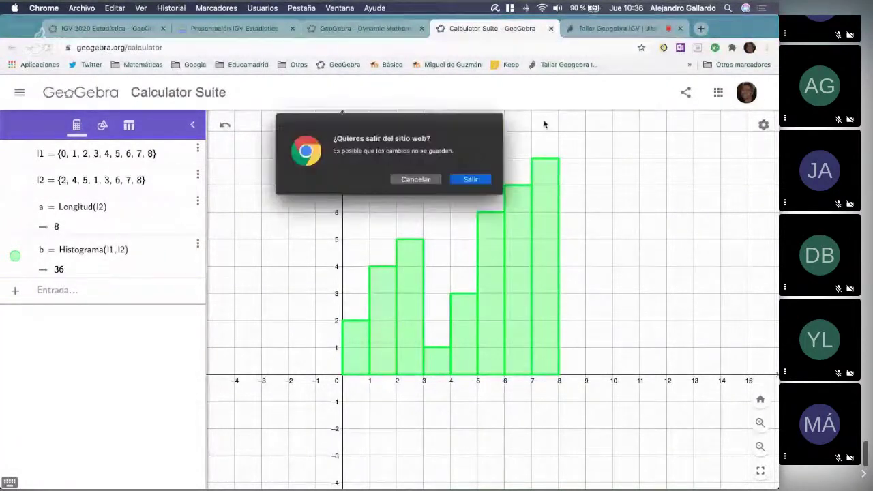
pyautogui.click(468, 178)
pyautogui.click(372, 28)
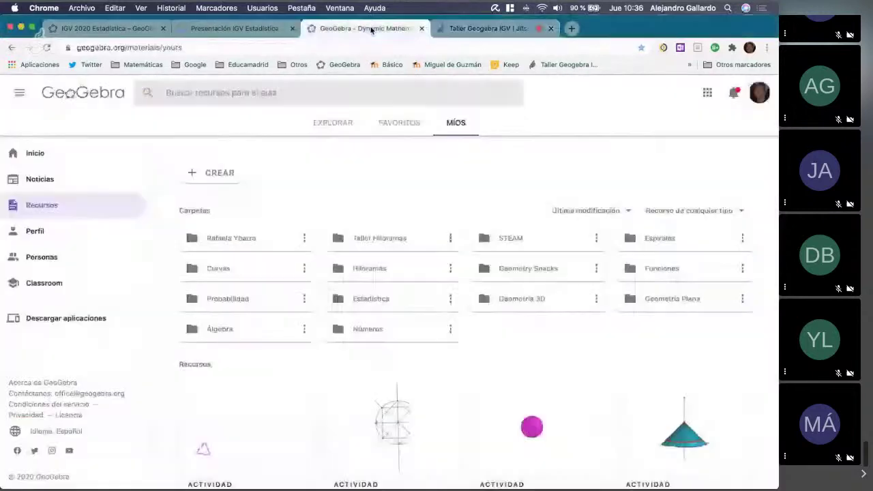
pyautogui.click(706, 96)
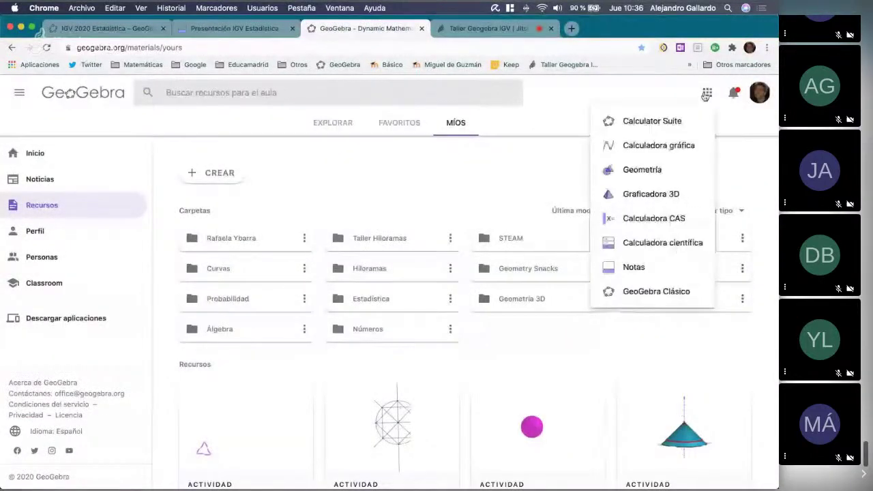
pyautogui.click(646, 123)
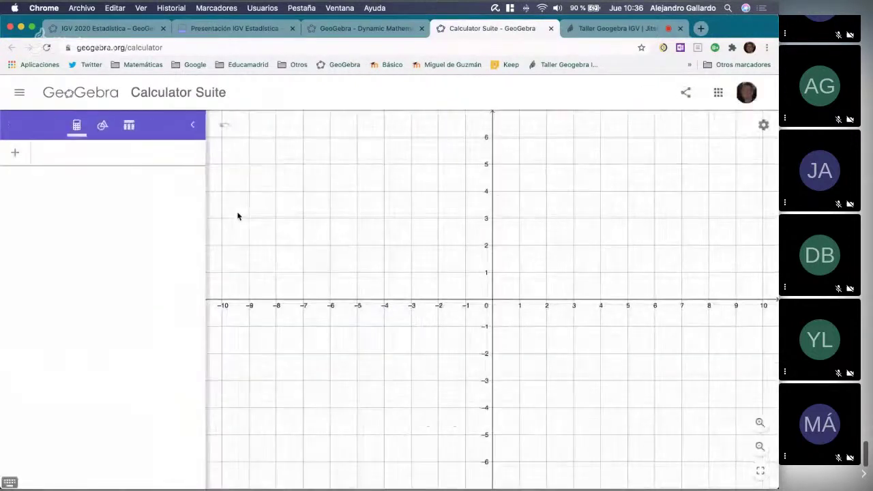
# Plot ten free points in a rising scatter from about (1, 1.5) to about (6.8, 5.2) with the Punto tool.
pyautogui.moveTo(419, 221); pyautogui.dragTo(335, 234)
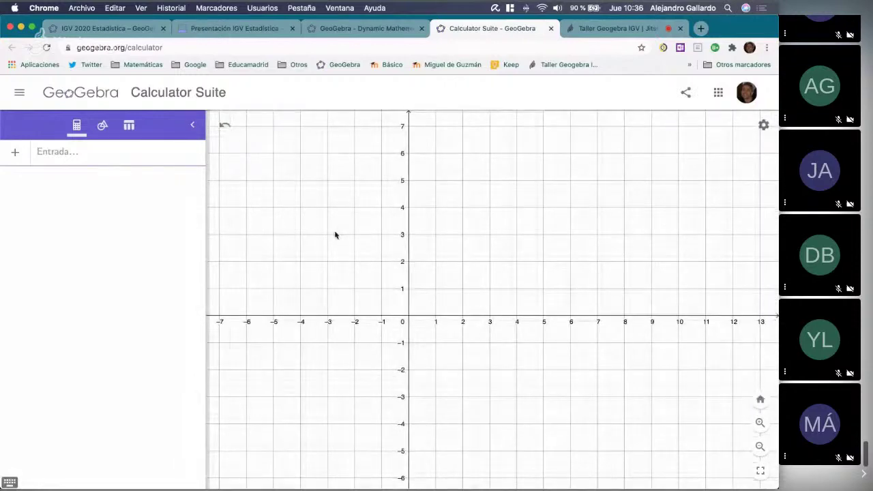
pyautogui.click(104, 128)
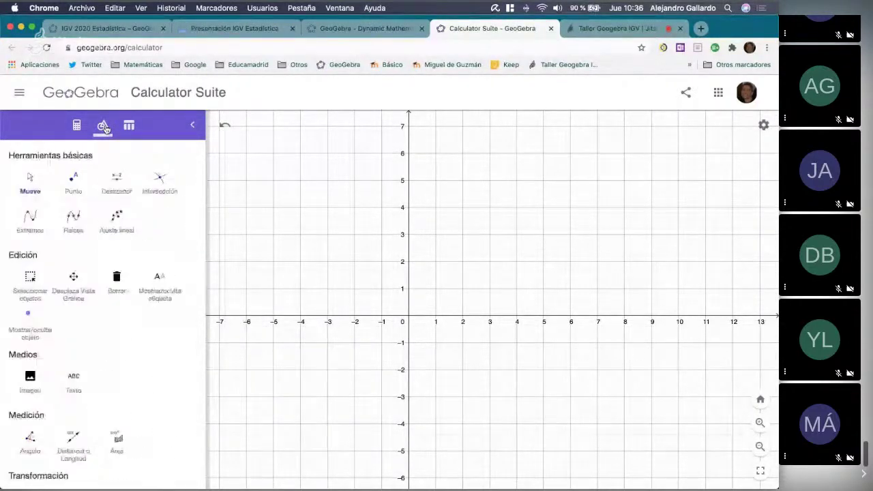
pyautogui.click(72, 178)
pyautogui.click(437, 276)
pyautogui.click(485, 245)
pyautogui.click(501, 223)
pyautogui.click(533, 211)
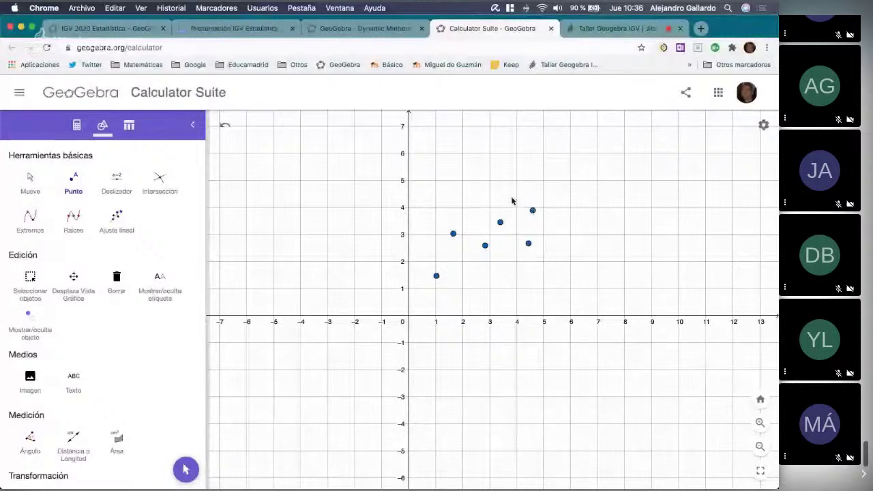
pyautogui.click(570, 192)
pyautogui.click(560, 215)
pyautogui.click(593, 207)
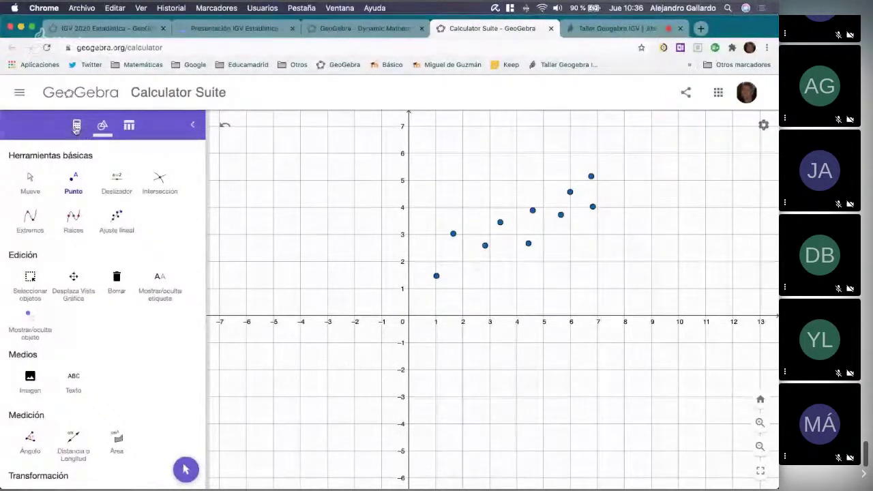
# Select all ten points in the graph and create the list {A, B, C, D, E, F, G, H, I, J} from them.
pyautogui.click(76, 124)
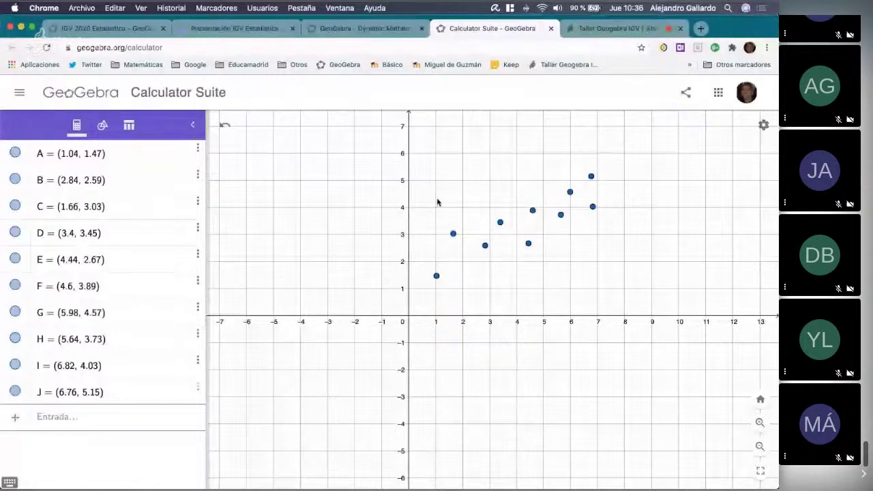
pyautogui.moveTo(438, 203); pyautogui.dragTo(391, 200)
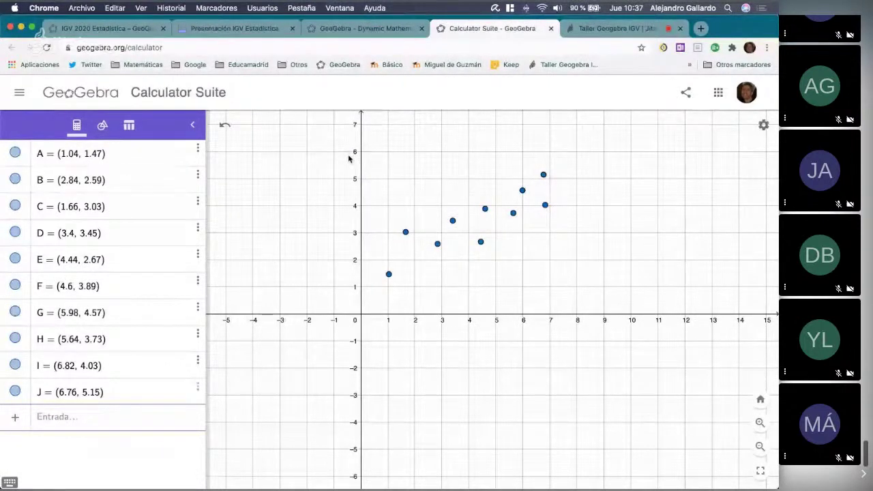
pyautogui.moveTo(348, 157); pyautogui.dragTo(570, 301)
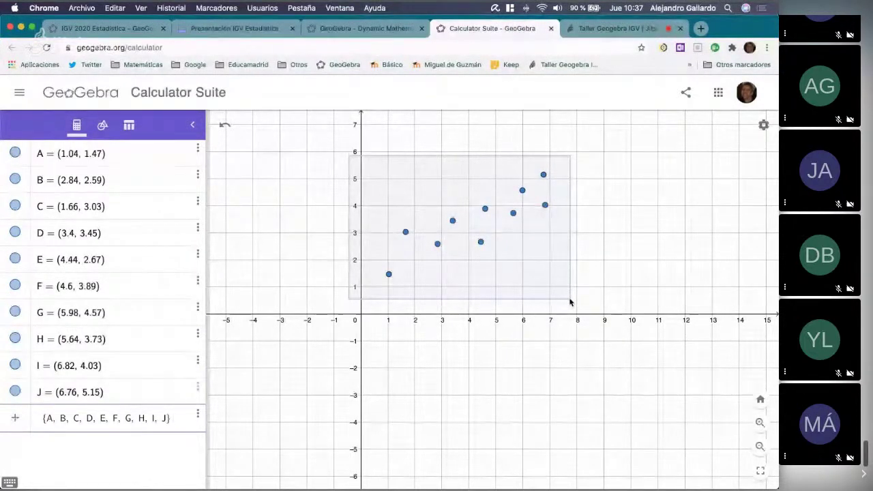
pyautogui.press('Return')
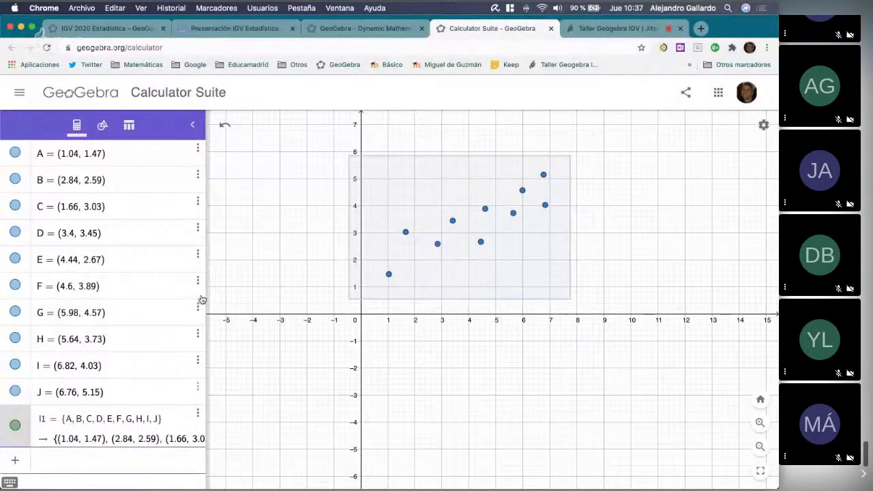
# Compute the mean of the x-coordinates of point list l1 with MediaX(l1).
pyautogui.moveTo(206, 295)
pyautogui.mouseDown()
pyautogui.moveTo(261, 289)
pyautogui.moveTo(202, 292)
pyautogui.mouseUp()
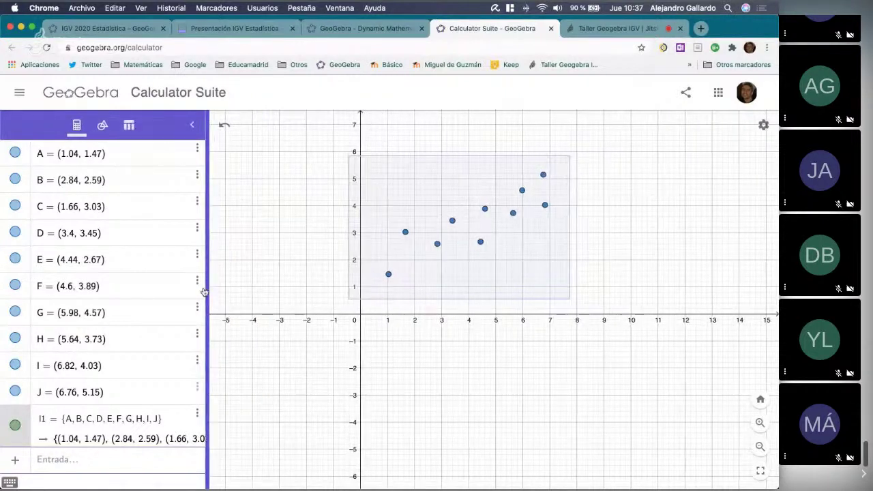
pyautogui.click(260, 266)
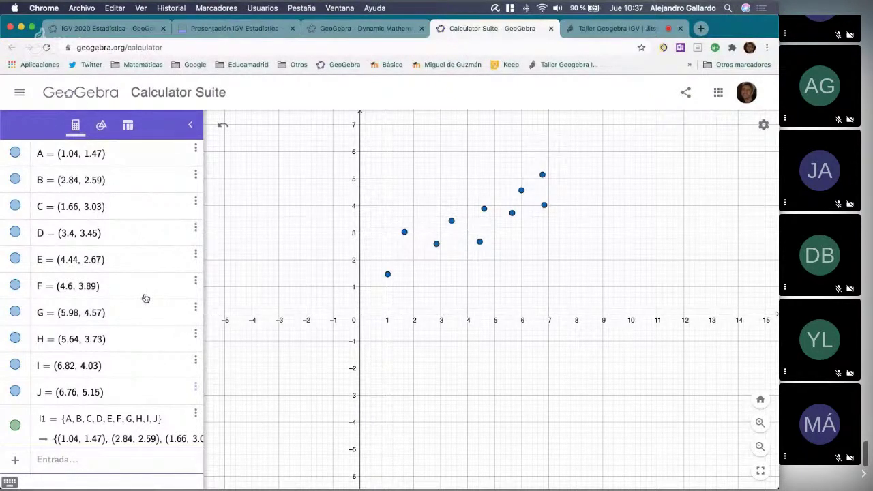
pyautogui.click(43, 461)
pyautogui.write('Media')
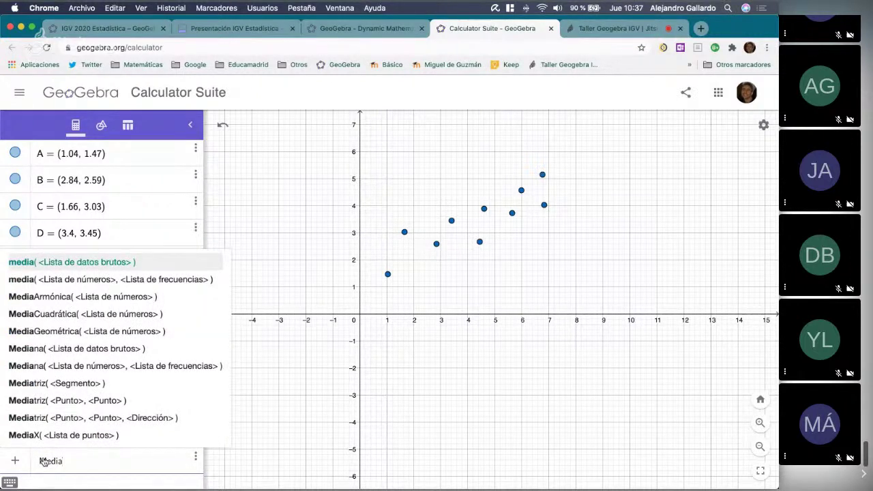
pyautogui.write('X')
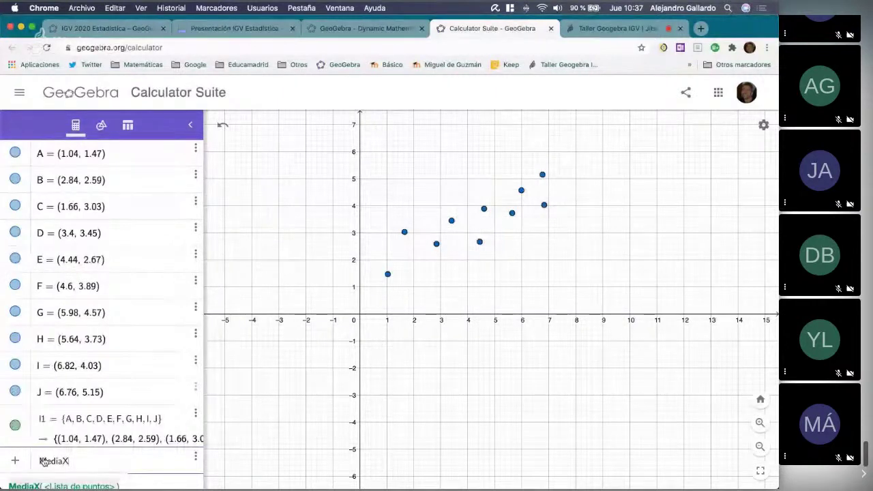
pyautogui.write('(')
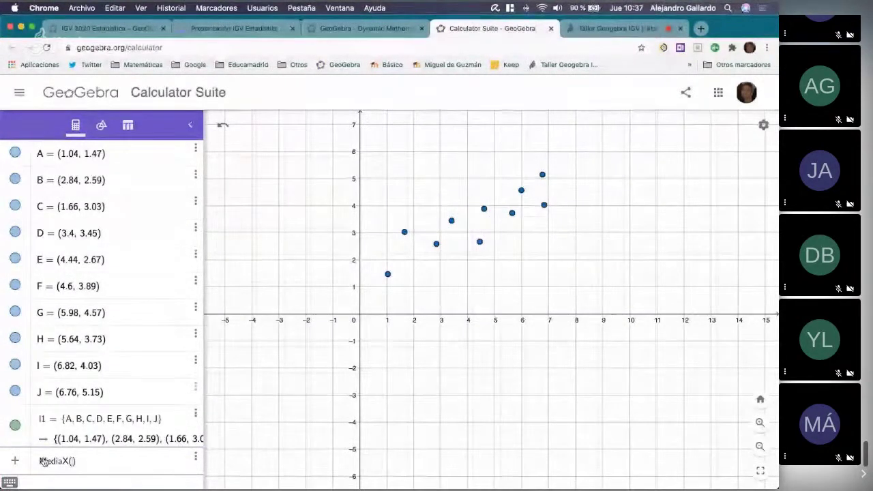
pyautogui.write('l1')
pyautogui.press('Return')
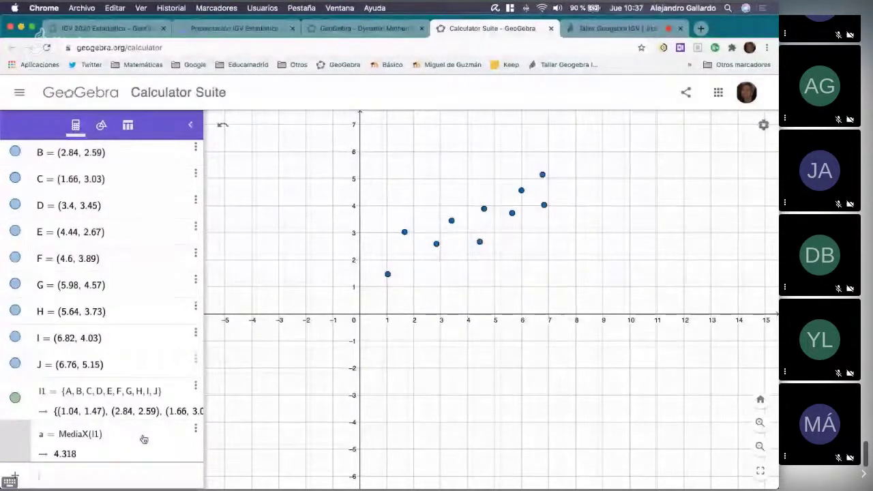
# Compute the mean of the y-coordinates of the list with MediaY(l1).
pyautogui.write('Media')
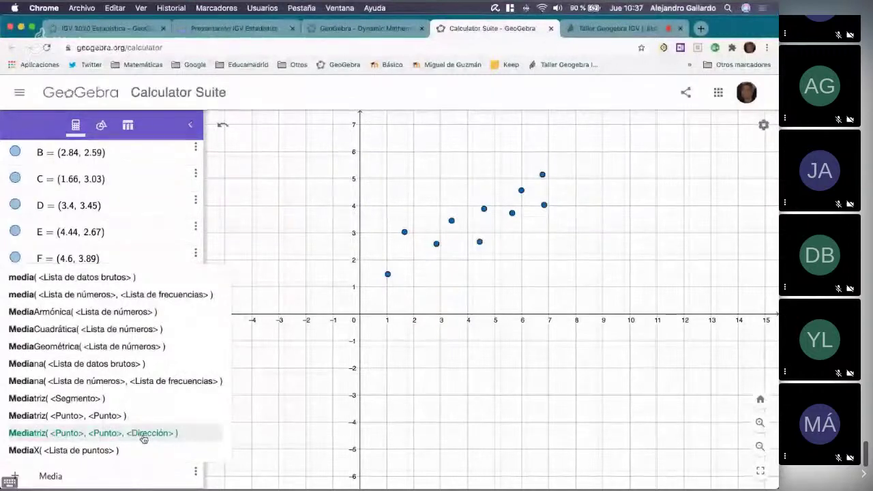
pyautogui.write('Y(l1')
pyautogui.press('Return')
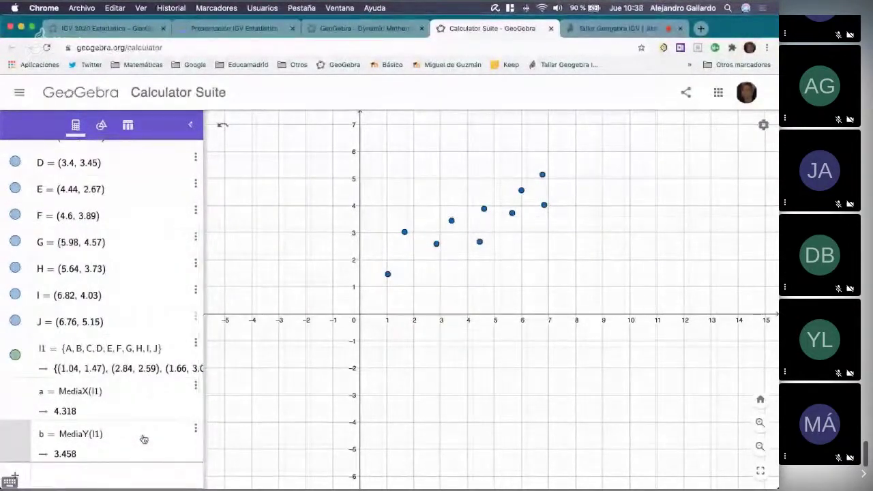
# Compute the standard deviation of the list's x-coordinates with DEx(l1).
pyautogui.click(89, 474)
pyautogui.write('DE')
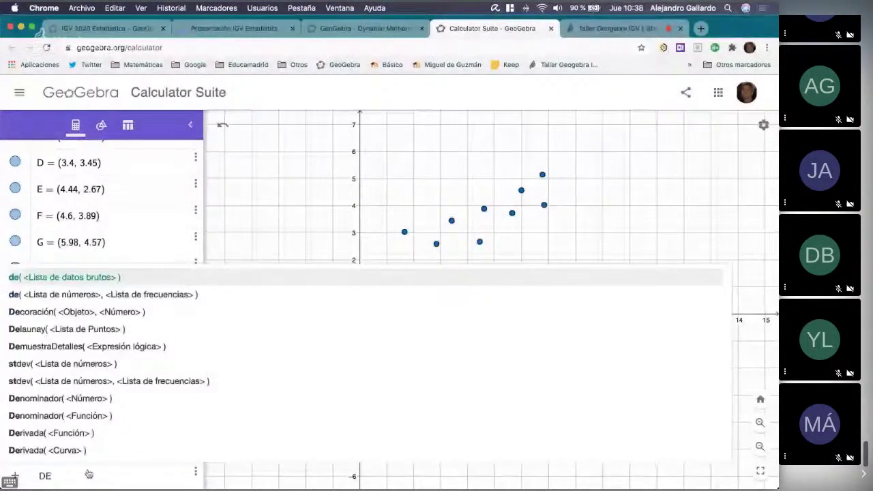
pyautogui.write('X')
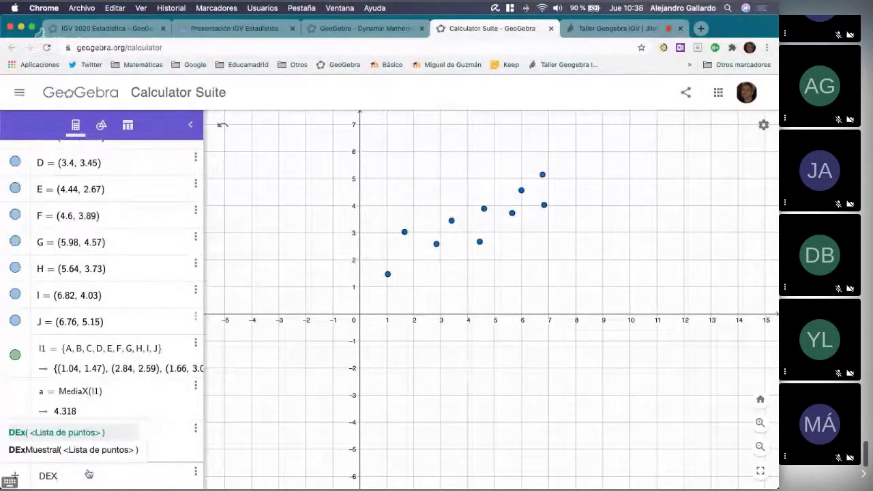
pyautogui.press('Return')
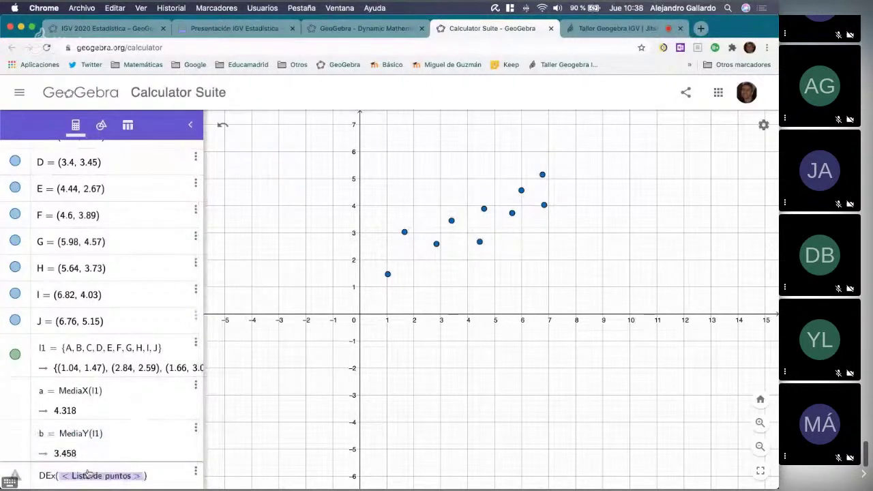
pyautogui.write('l1')
pyautogui.press('Return')
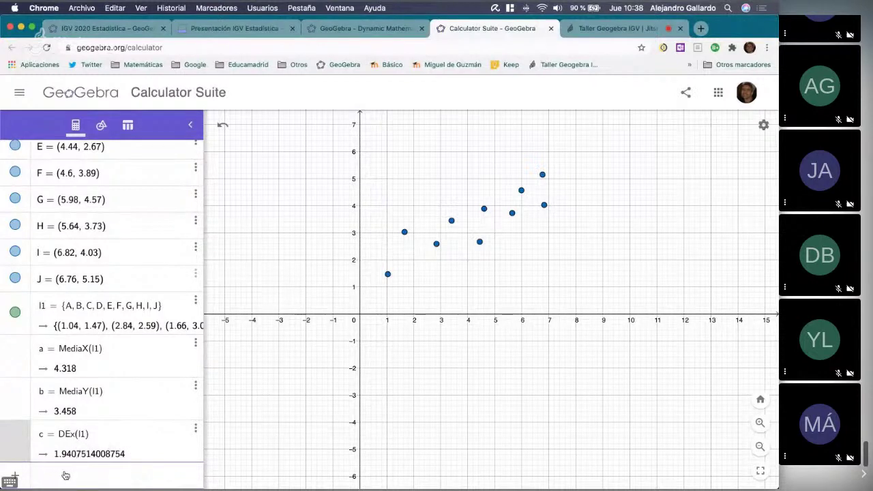
# Compute the standard deviation of the list's y-coordinates with DEy(l1).
pyautogui.write('DEY')
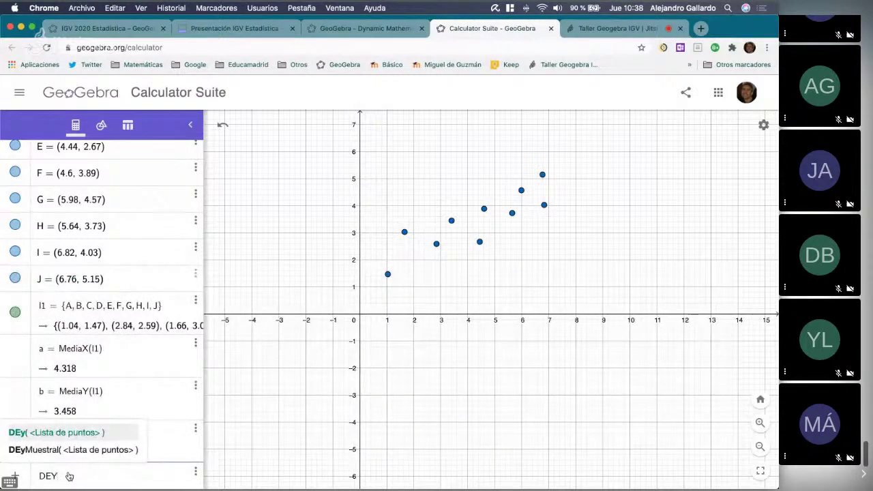
pyautogui.press('Return')
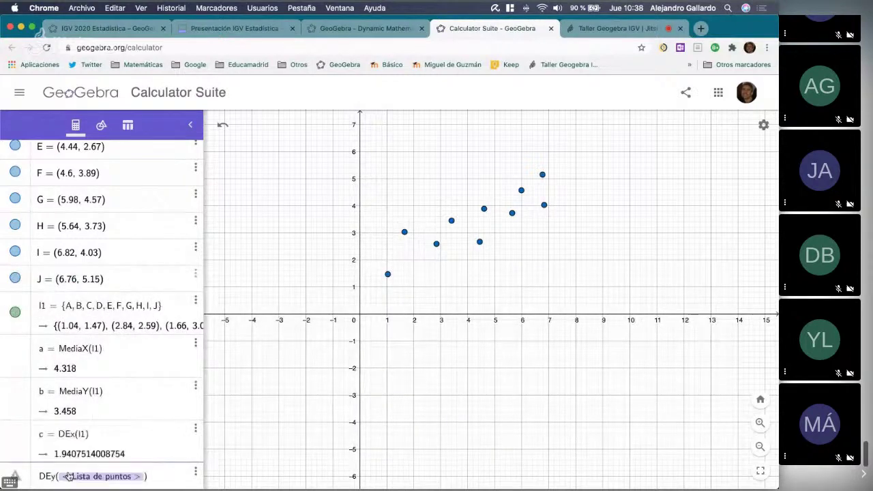
pyautogui.write('l1')
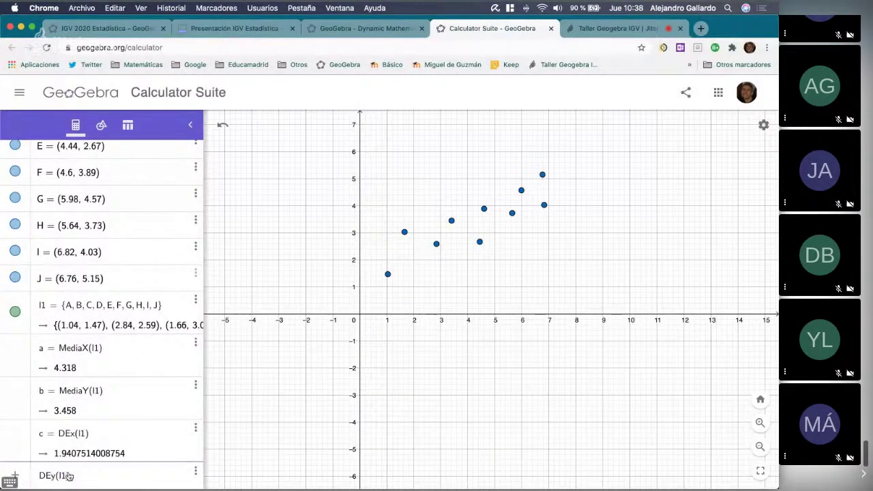
pyautogui.press('Return')
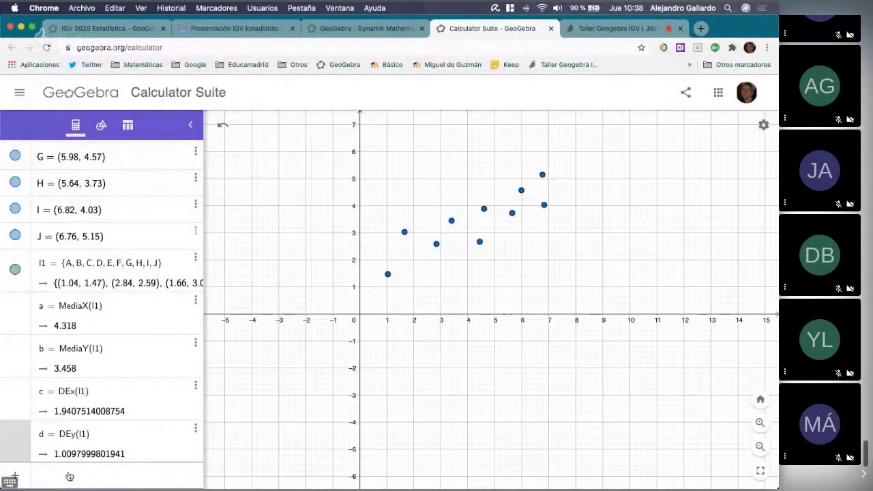
# Compute the covariance of the point list with Covarianza(l1).
pyautogui.write('Cova')
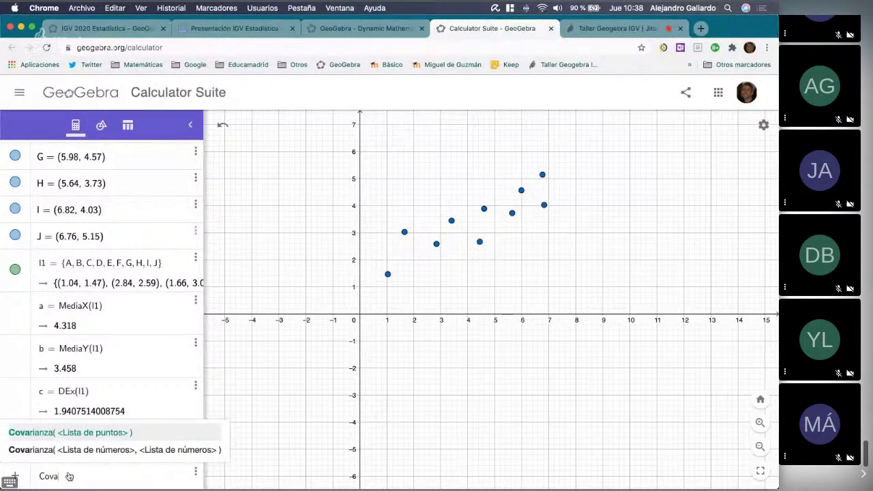
pyautogui.press('Return')
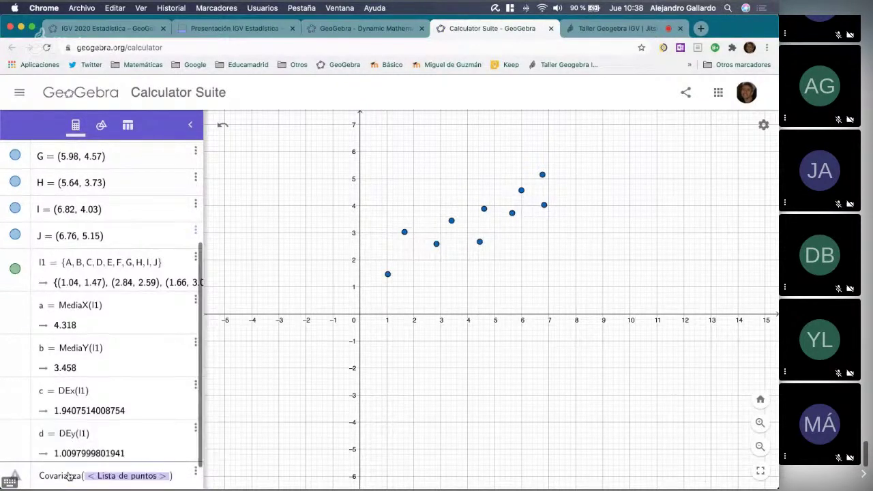
pyautogui.write('l1')
pyautogui.press('Return')
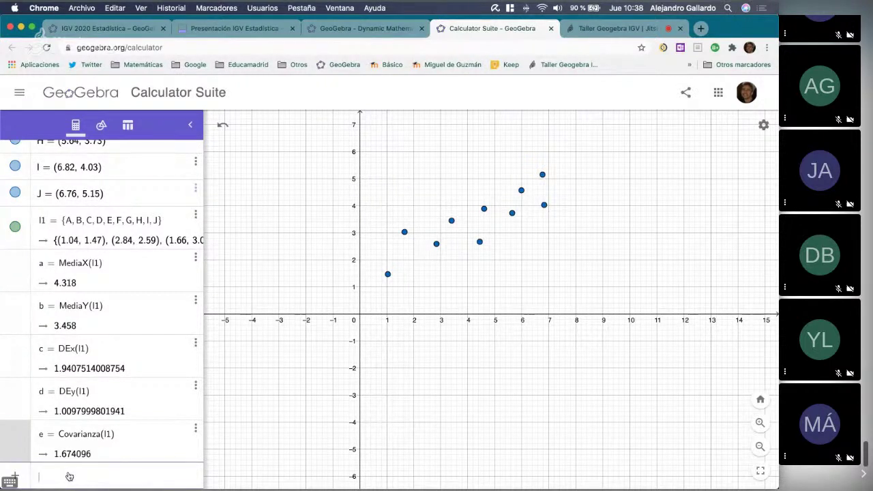
# Compute the correlation coefficient of the point list with CoeficienteCorrelación(l1).
pyautogui.write('Coe')
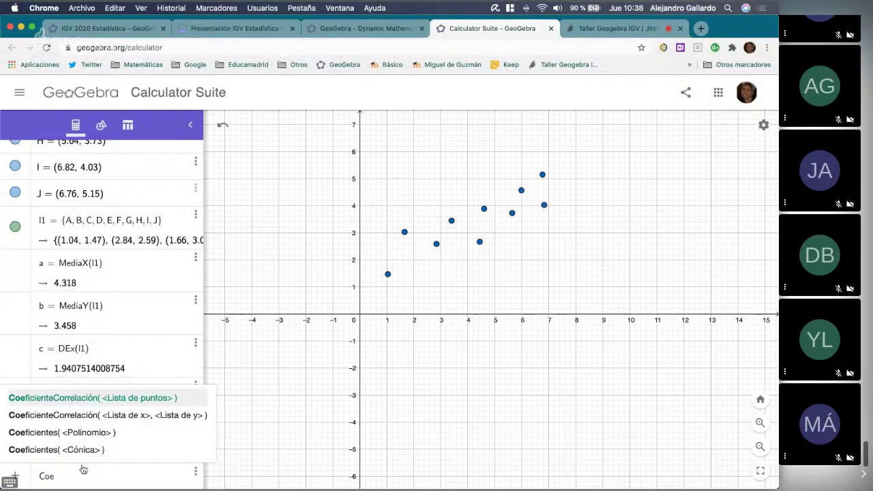
pyautogui.click(82, 397)
pyautogui.write('l1')
pyautogui.press('Return')
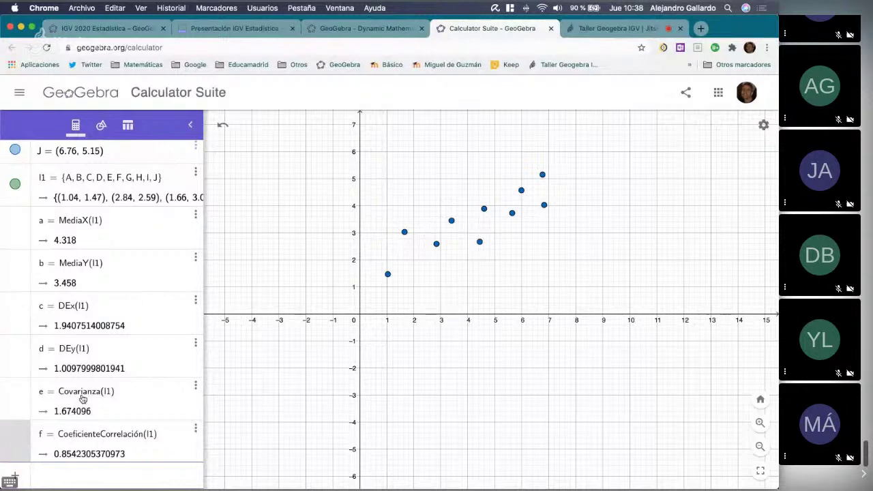
# Create the regression line of the points with AjusteLineal(l1) and adjust the algebra view's width to read its equation.
pyautogui.write('Aju')
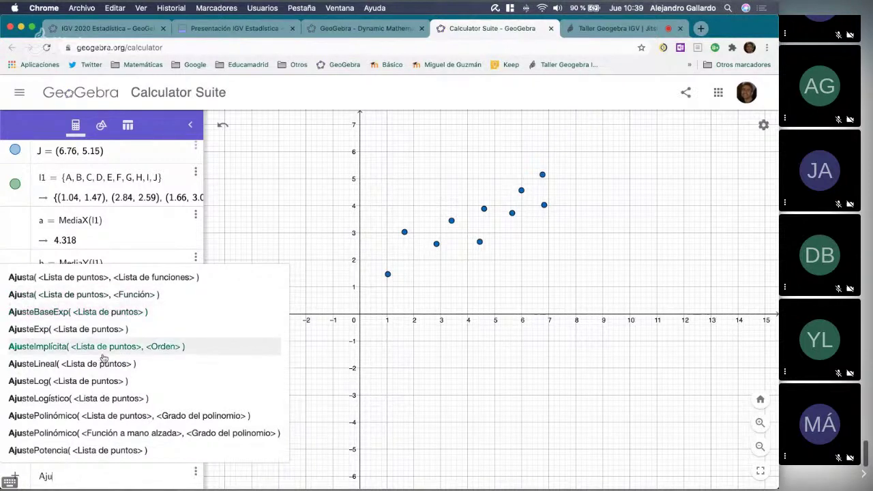
pyautogui.click(89, 363)
pyautogui.write('l1')
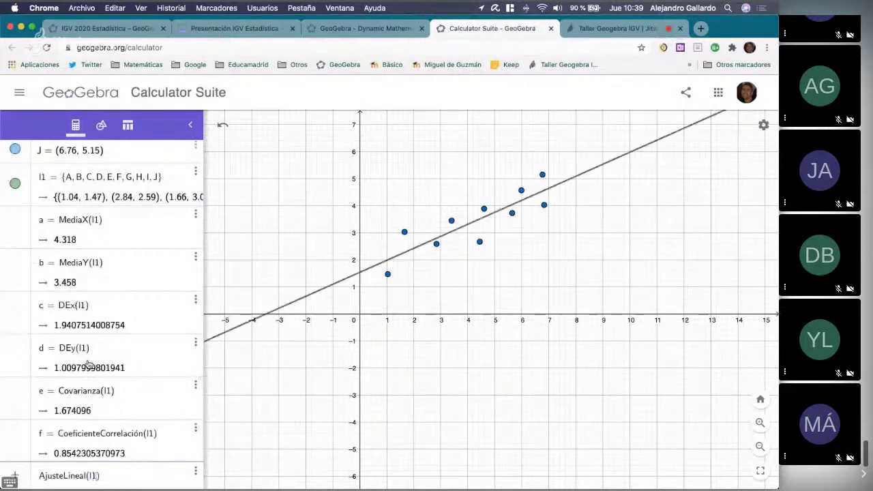
pyautogui.press('Return')
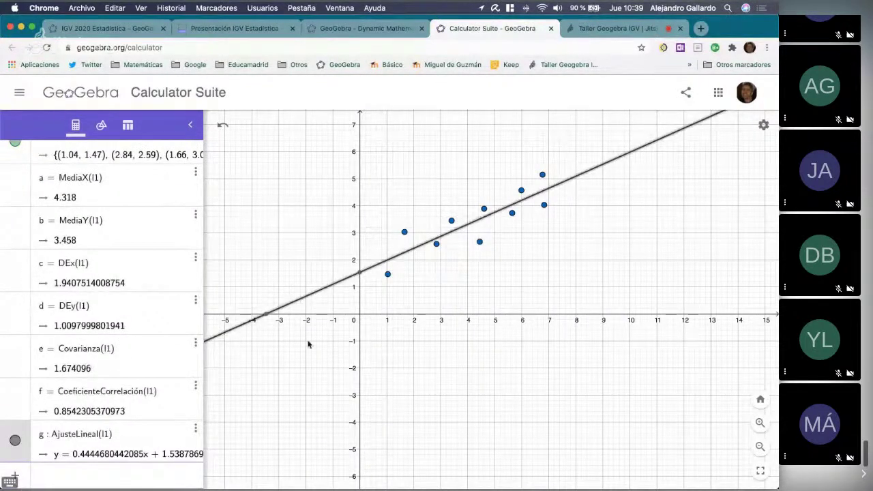
pyautogui.moveTo(202, 364); pyautogui.dragTo(259, 364)
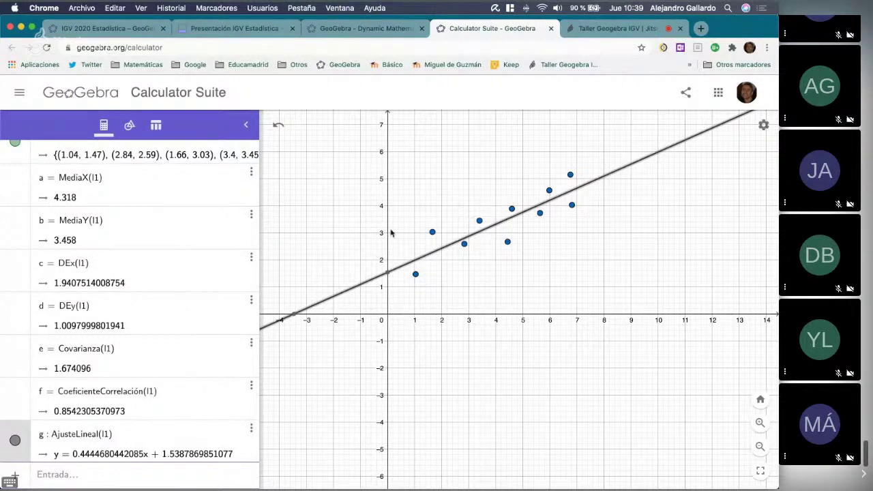
pyautogui.moveTo(261, 223); pyautogui.dragTo(223, 226)
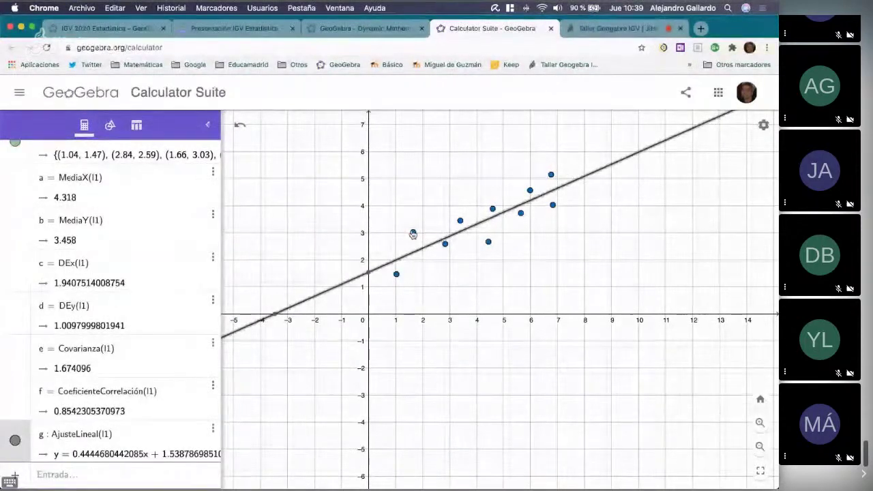
# Move points A, B and C to about (1.22, 1.67), (2.84, 2.39) and (1.6, 3.07), and shift points D to H slightly.
pyautogui.moveTo(411, 230)
pyautogui.mouseDown()
pyautogui.moveTo(404, 203)
pyautogui.moveTo(412, 232)
pyautogui.mouseUp()
pyautogui.moveTo(398, 279)
pyautogui.mouseDown()
pyautogui.moveTo(398, 251)
pyautogui.moveTo(405, 265)
pyautogui.moveTo(393, 280)
pyautogui.moveTo(402, 272)
pyautogui.mouseUp()
pyautogui.moveTo(445, 249); pyautogui.dragTo(466, 221)
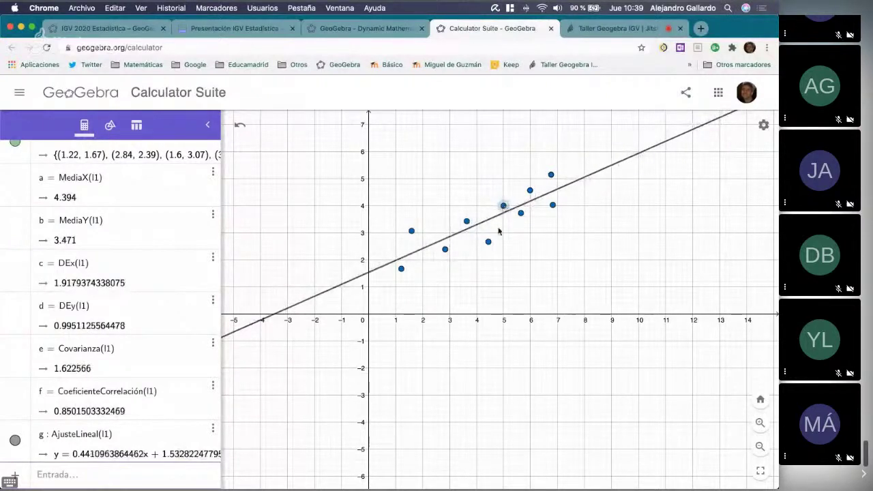
pyautogui.moveTo(492, 238); pyautogui.dragTo(536, 194)
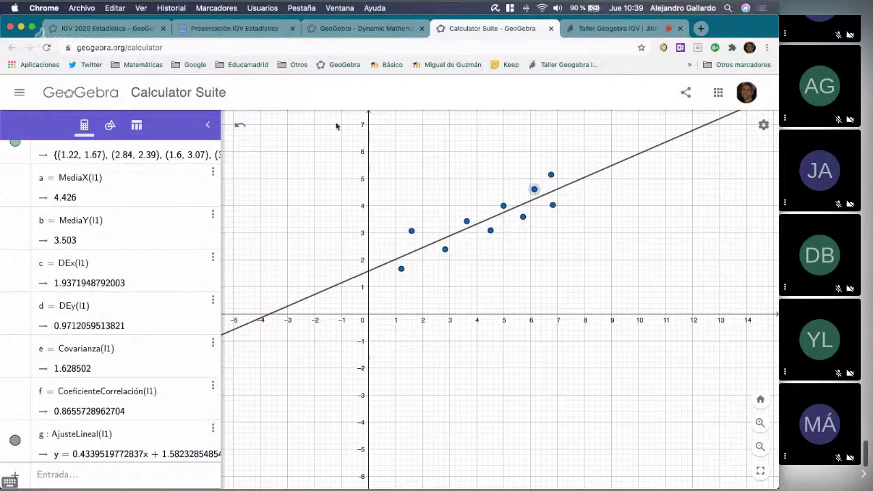
# Switch to the IGV 2020 Estadística book and open its IGV 6 activity on the coefficient r.
pyautogui.click(109, 27)
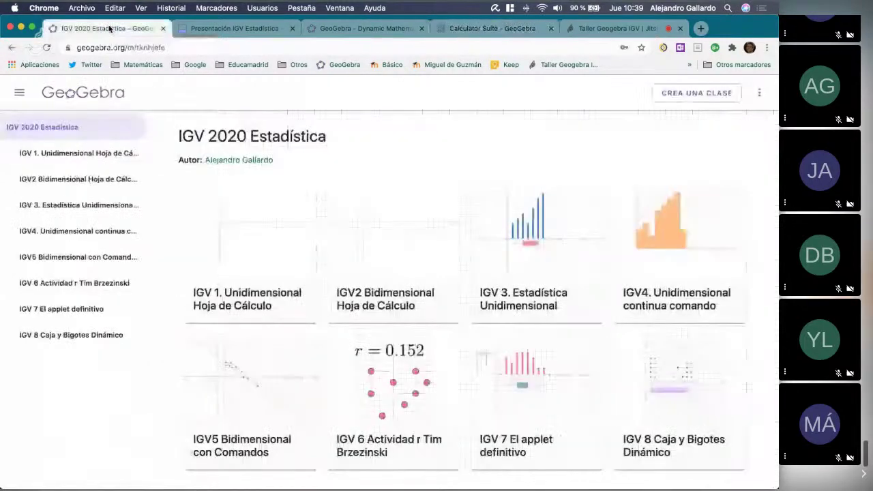
pyautogui.scroll(-1, 555, 269)
pyautogui.scroll(-2, 555, 269)
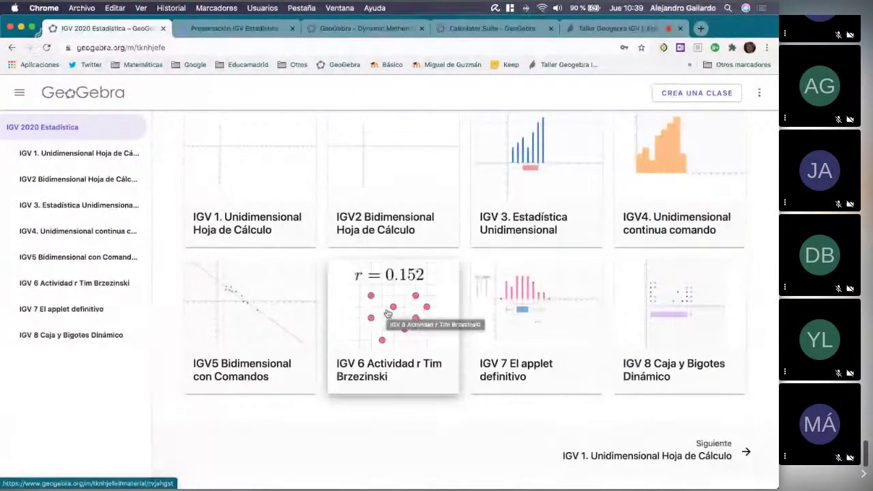
pyautogui.click(386, 325)
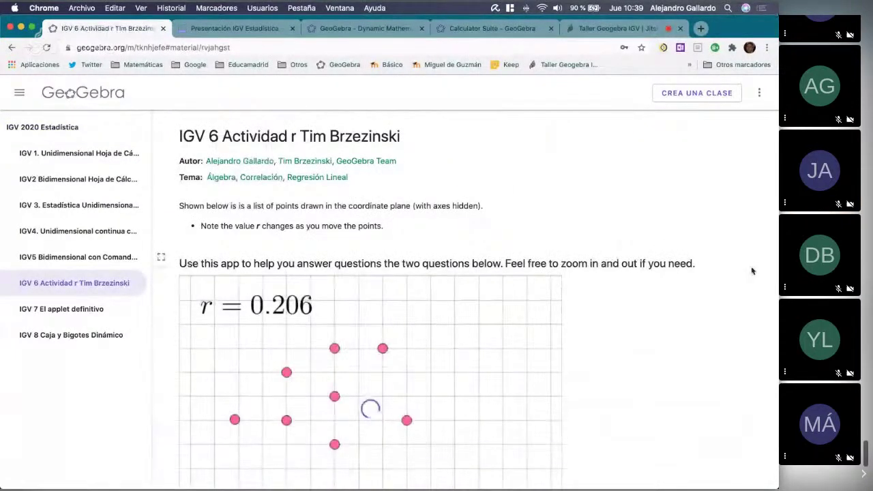
# Shift the upper-right point of the correlation applet slightly down and to the left to change r.
pyautogui.scroll(-1, 752, 271)
pyautogui.scroll(-3, 752, 271)
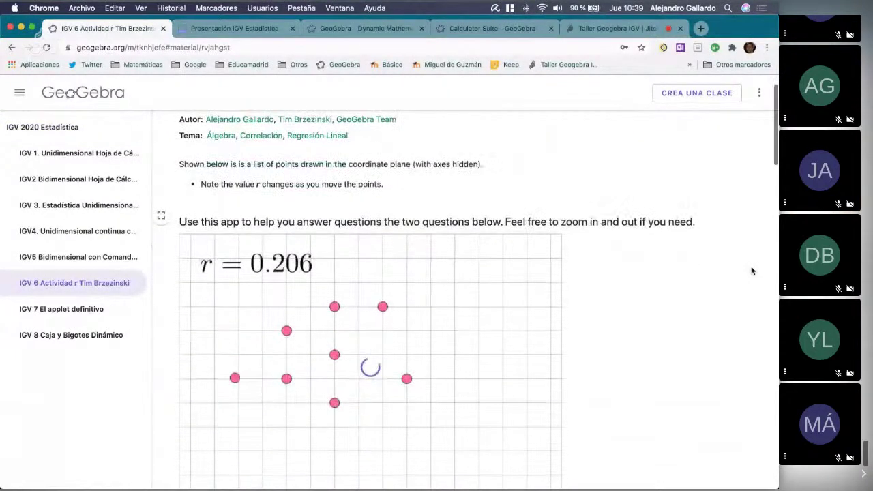
pyautogui.scroll(-4, 691, 329)
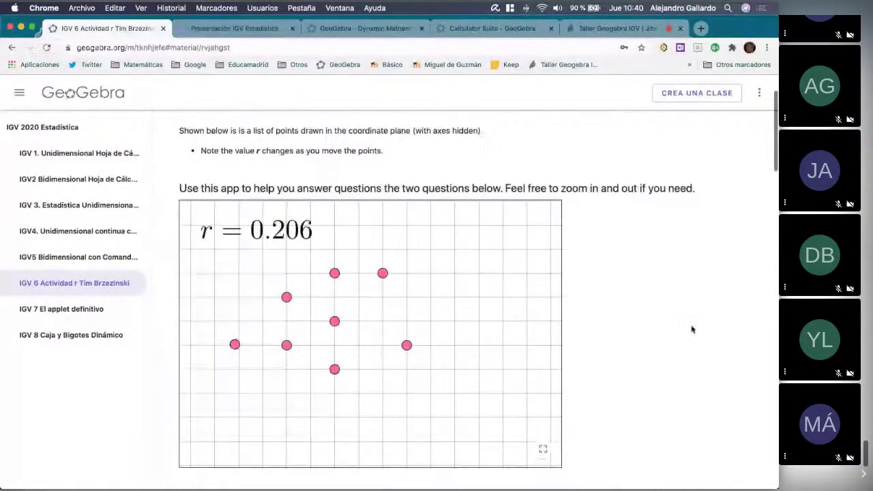
pyautogui.scroll(-1, 691, 330)
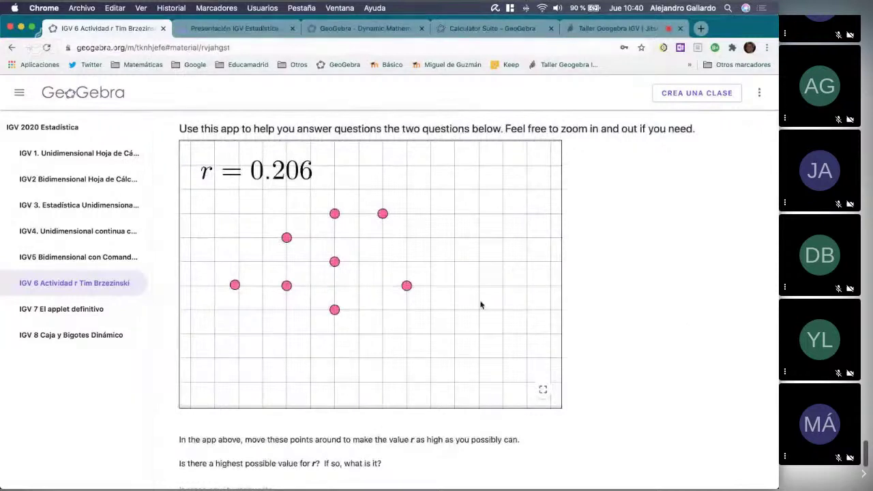
pyautogui.moveTo(382, 213)
pyautogui.mouseDown()
pyautogui.moveTo(393, 214)
pyautogui.moveTo(379, 216)
pyautogui.mouseUp()
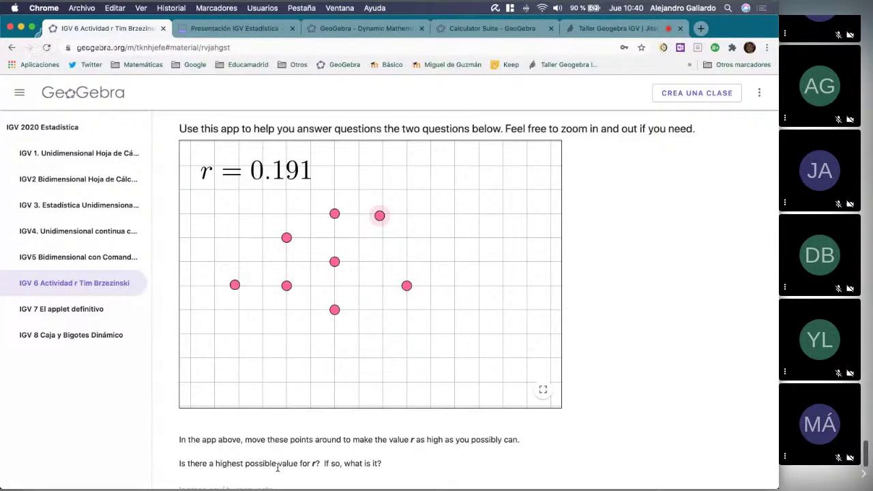
# Rearrange the points of the first correlation applet into a narrow rising band to make r as high as possible.
pyautogui.moveTo(407, 286); pyautogui.dragTo(369, 251)
pyautogui.moveTo(334, 214); pyautogui.dragTo(385, 220)
pyautogui.click(371, 253)
pyautogui.moveTo(371, 253); pyautogui.dragTo(339, 246)
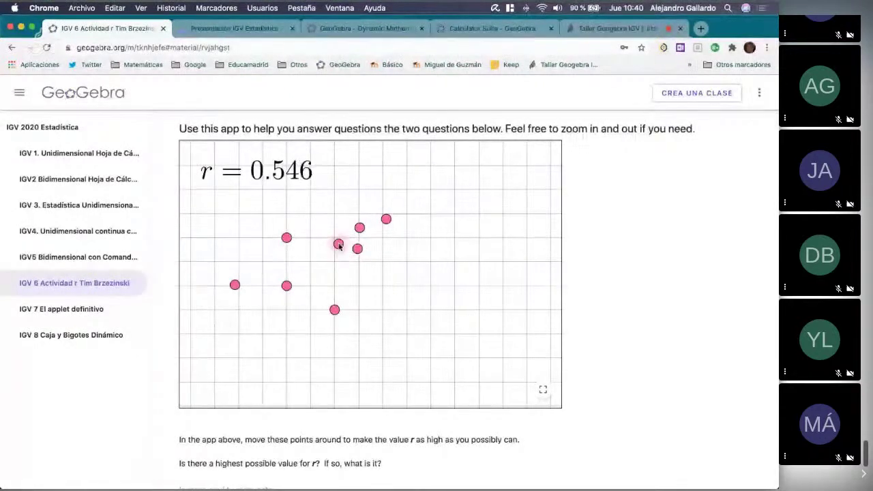
pyautogui.moveTo(287, 239); pyautogui.dragTo(316, 256)
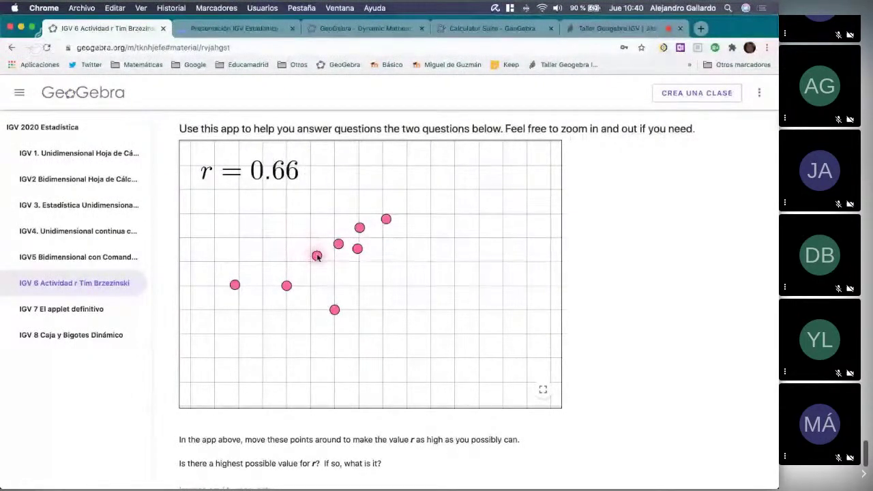
pyautogui.moveTo(334, 309); pyautogui.dragTo(294, 280)
pyautogui.moveTo(234, 284); pyautogui.dragTo(279, 289)
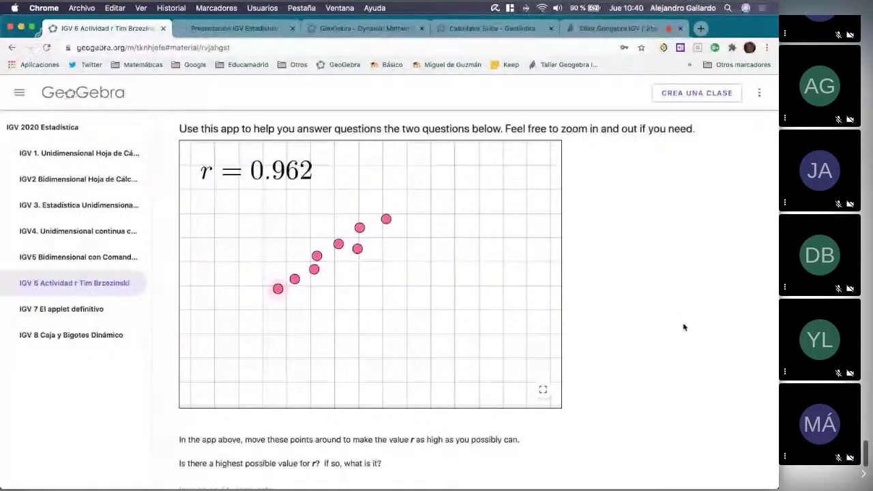
# Examine the activity's questions about the highest possible r and the second correlation applet below them.
pyautogui.scroll(-1, 684, 326)
pyautogui.scroll(-2, 684, 326)
pyautogui.scroll(-2, 684, 325)
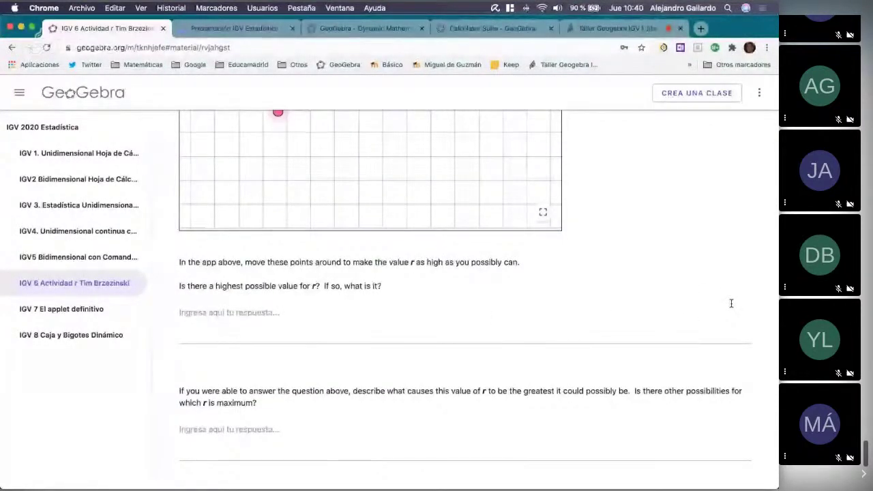
pyautogui.scroll(-1, 699, 319)
pyautogui.scroll(-5, 623, 360)
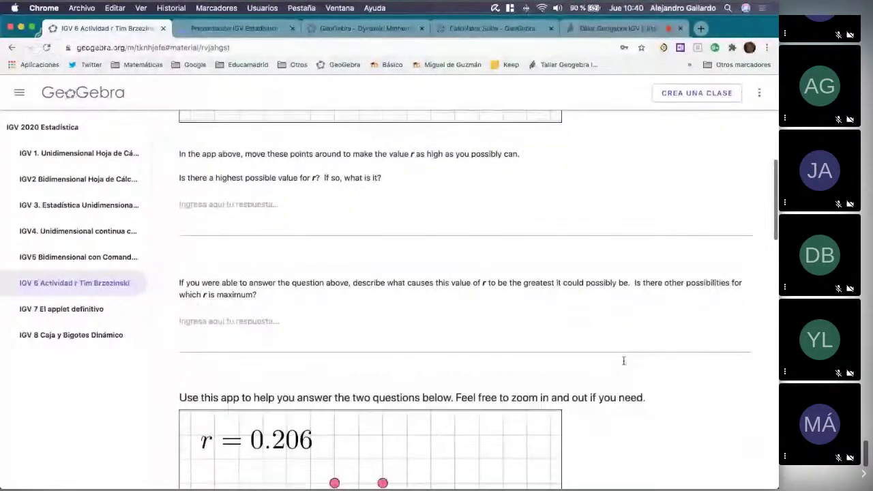
pyautogui.scroll(-1, 624, 360)
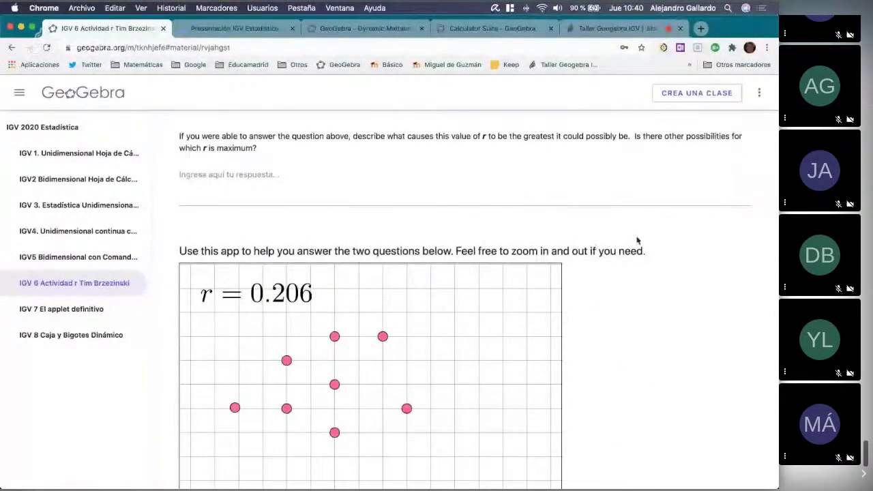
pyautogui.scroll(-3, 667, 307)
pyautogui.press('super+r')
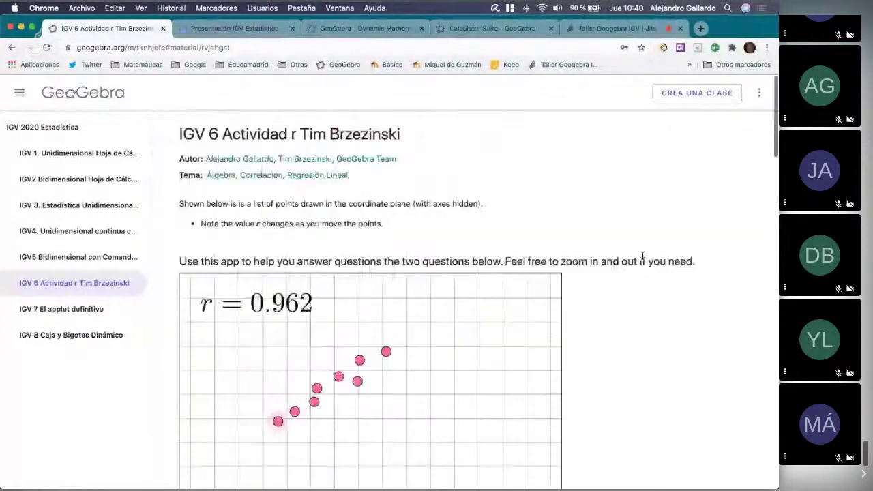
pyautogui.scroll(-1, 642, 257)
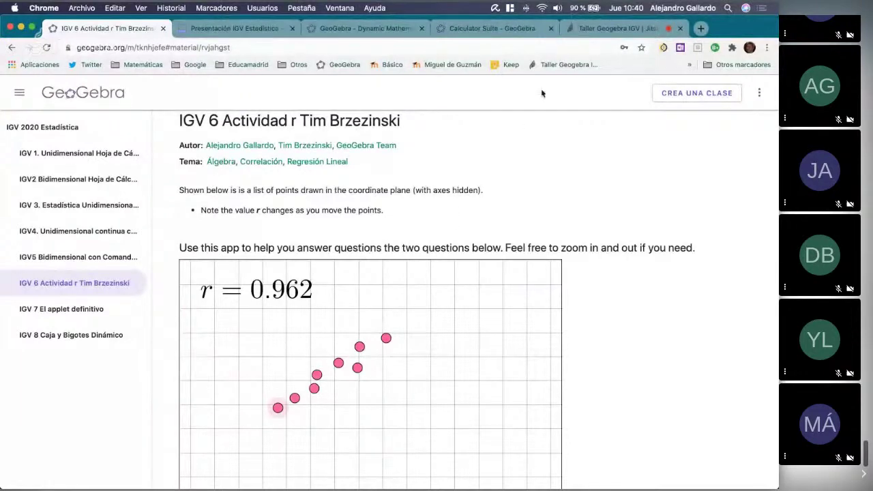
# Switch to the Calculator Suite and clear the whole construction without saving it.
pyautogui.click(473, 27)
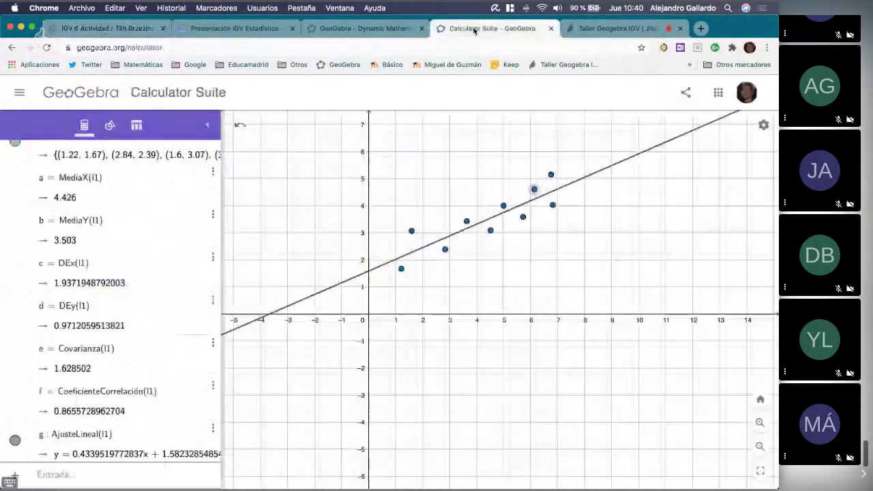
pyautogui.click(20, 92)
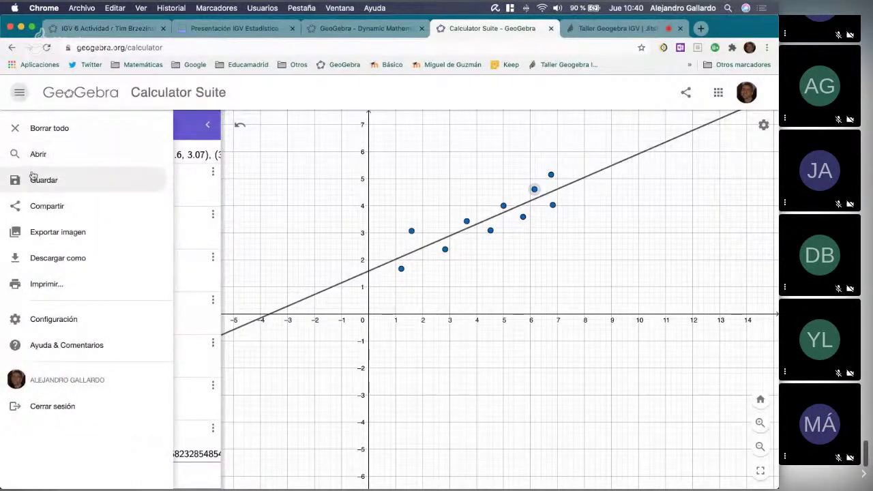
pyautogui.click(41, 129)
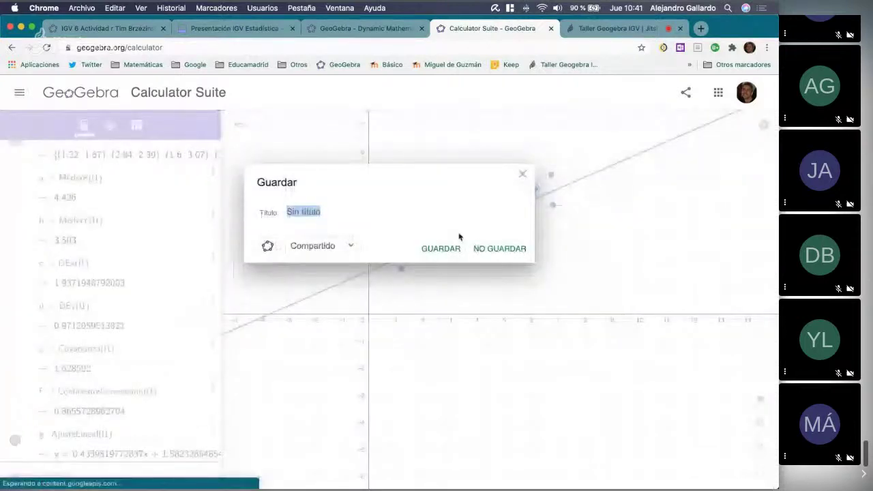
pyautogui.click(483, 250)
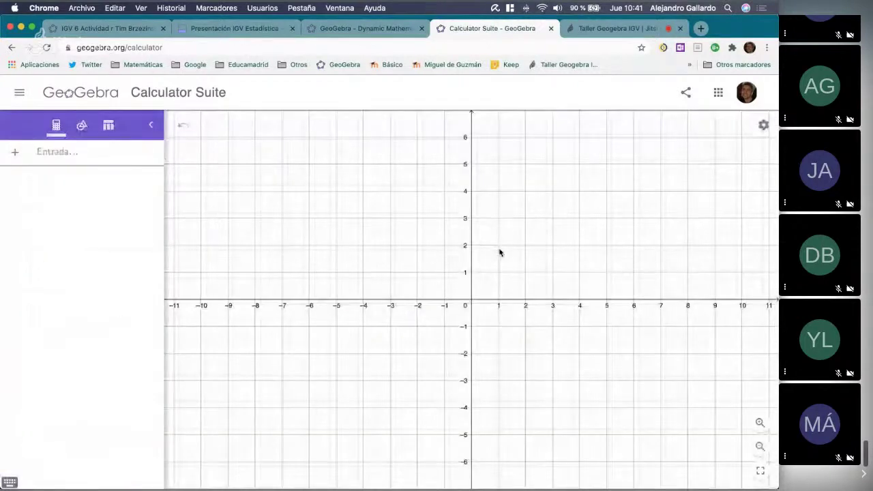
# Plot nine scattered points in the first quadrant, from about (1.59, 1.93) to about (4.27, 3.11).
pyautogui.click(81, 127)
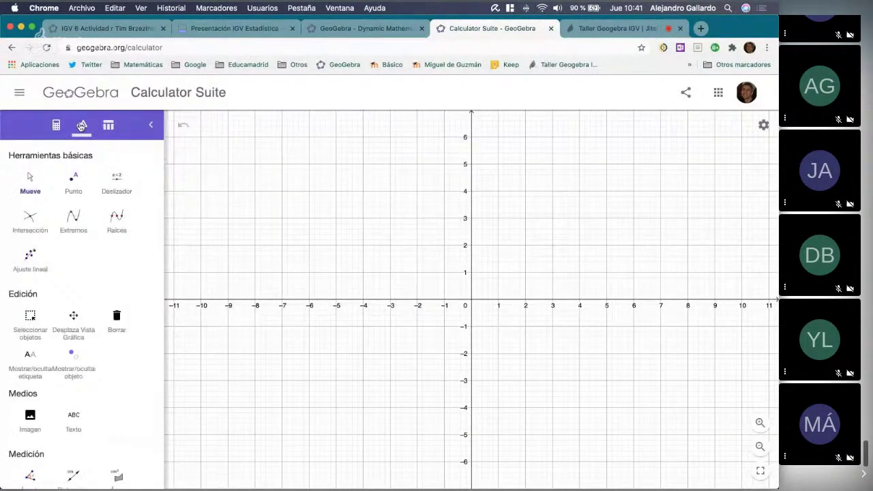
pyautogui.click(73, 181)
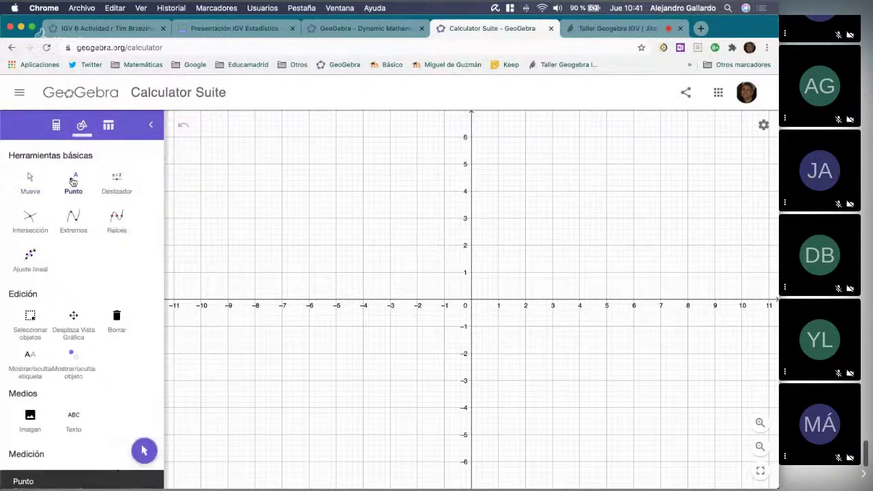
pyautogui.click(515, 247)
pyautogui.click(544, 230)
pyautogui.click(561, 236)
pyautogui.click(552, 218)
pyautogui.click(586, 216)
pyautogui.click(584, 233)
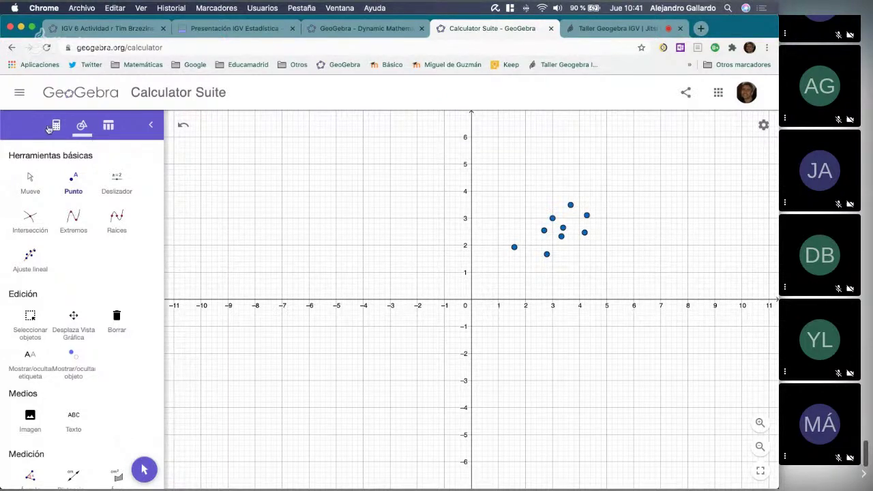
# Create a list containing all nine points A to I from a selection in the graphics view.
pyautogui.click(55, 127)
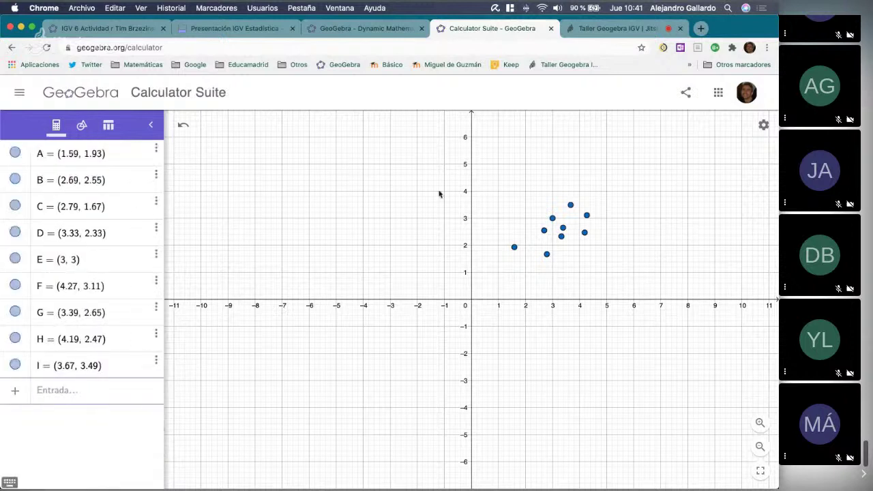
pyautogui.moveTo(493, 193); pyautogui.dragTo(601, 281)
pyautogui.press('Return')
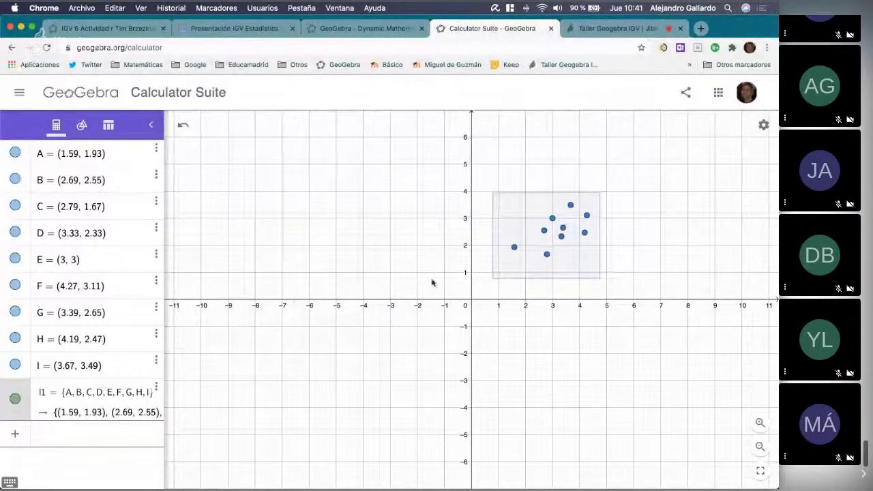
pyautogui.moveTo(436, 244); pyautogui.dragTo(352, 254)
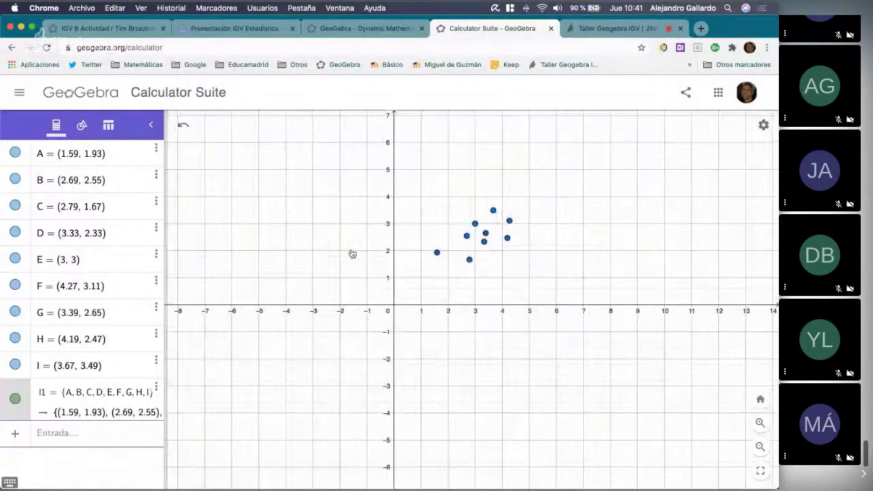
pyautogui.moveTo(433, 204); pyautogui.dragTo(403, 211)
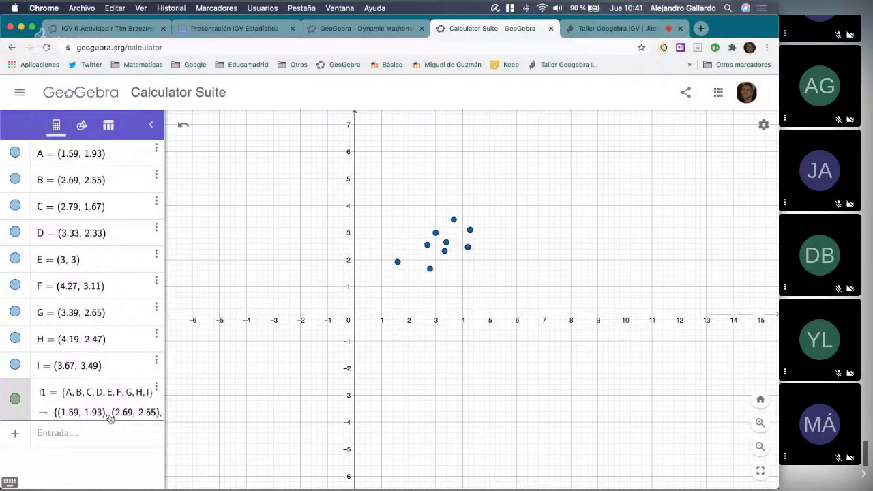
# Calculate the correlation coefficient of the point list with CoeficienteCorrelación(l1).
pyautogui.click(56, 437)
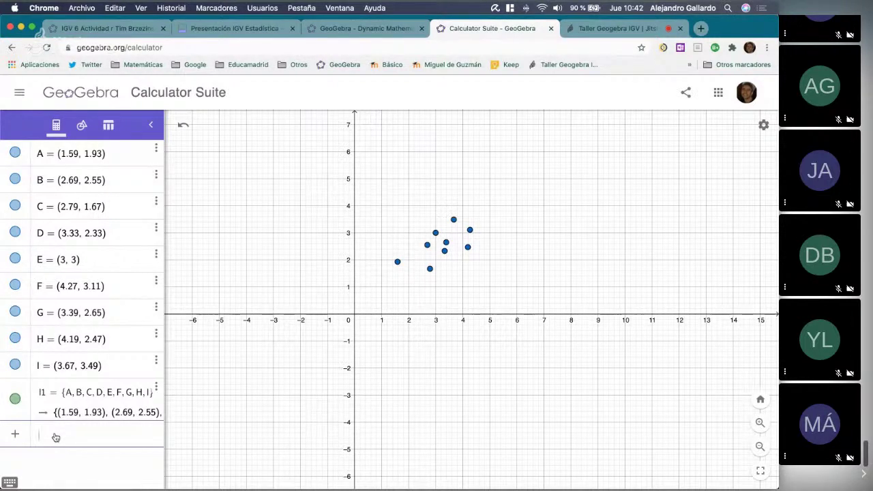
pyautogui.write('CoeficienteCorrelación(l1')
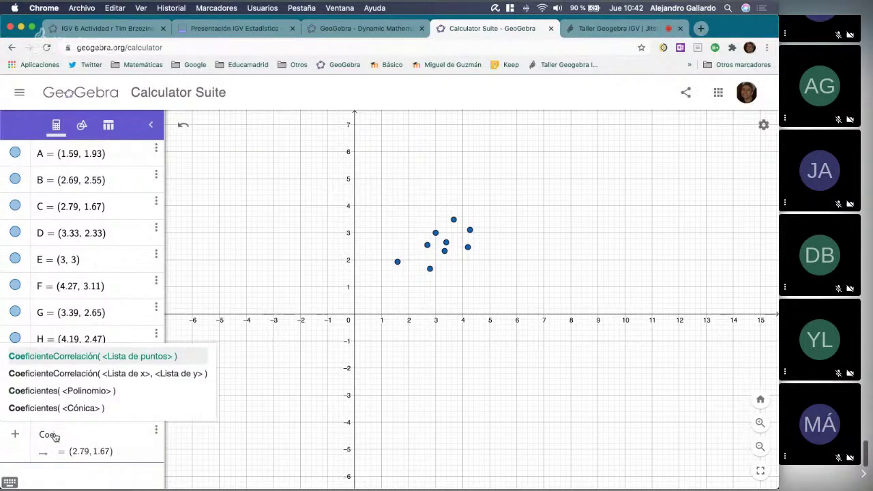
pyautogui.press('Return')
pyautogui.write('l1')
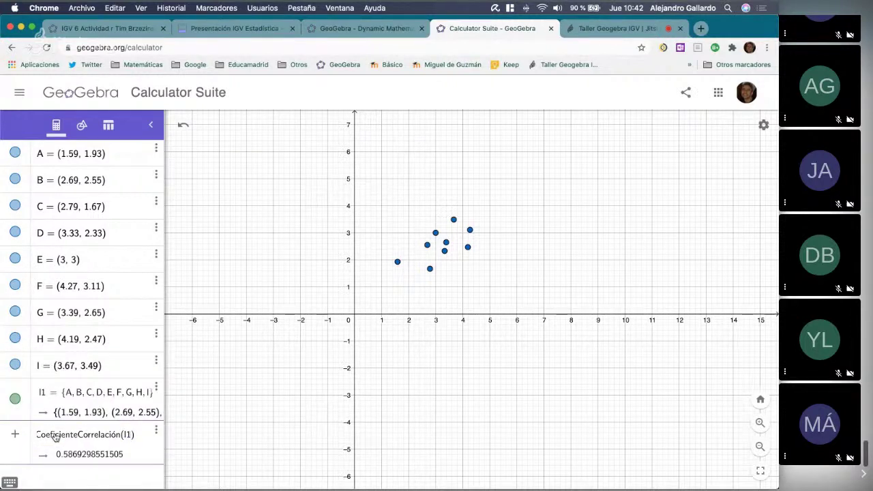
pyautogui.press('Return')
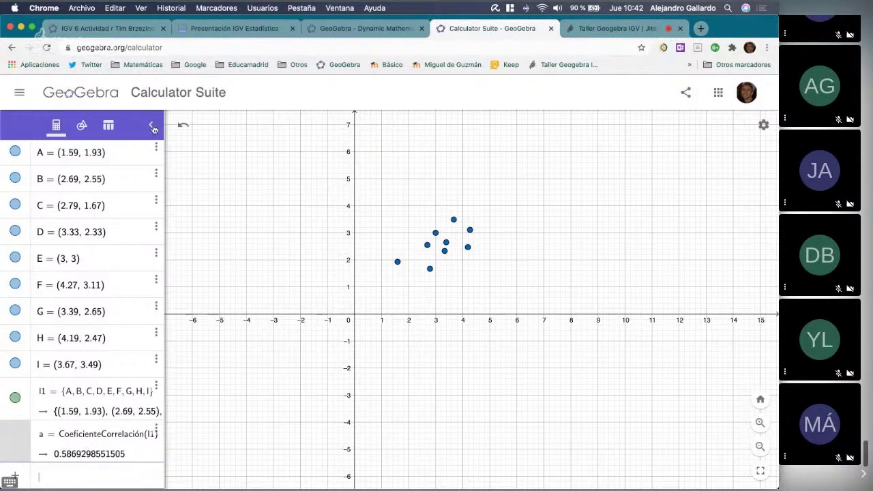
# Insert a LaTeX formula text "r=" linked to the value a and place it just above the negative x-axis.
pyautogui.click(82, 127)
pyautogui.scroll(-3, 129, 281)
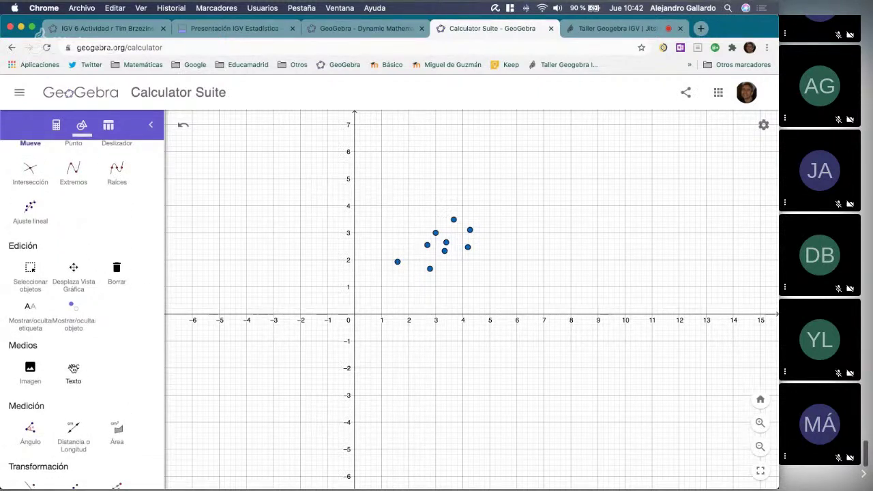
pyautogui.click(290, 254)
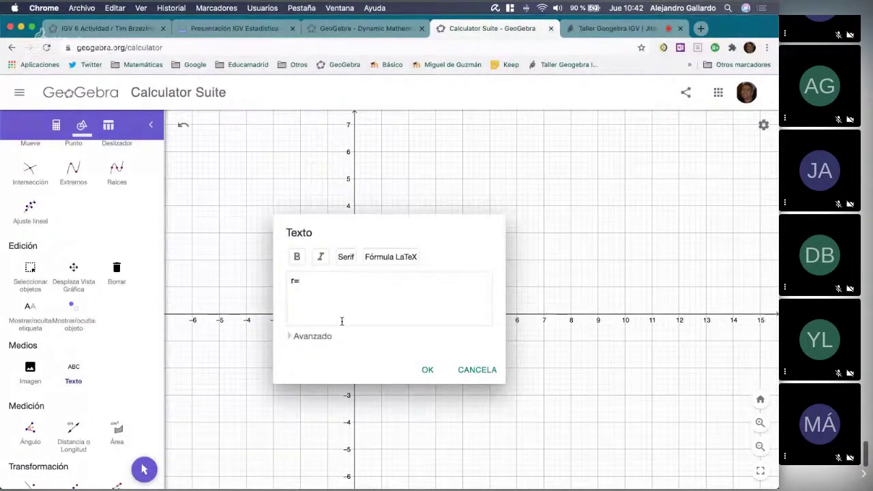
pyautogui.click(309, 338)
pyautogui.click(336, 350)
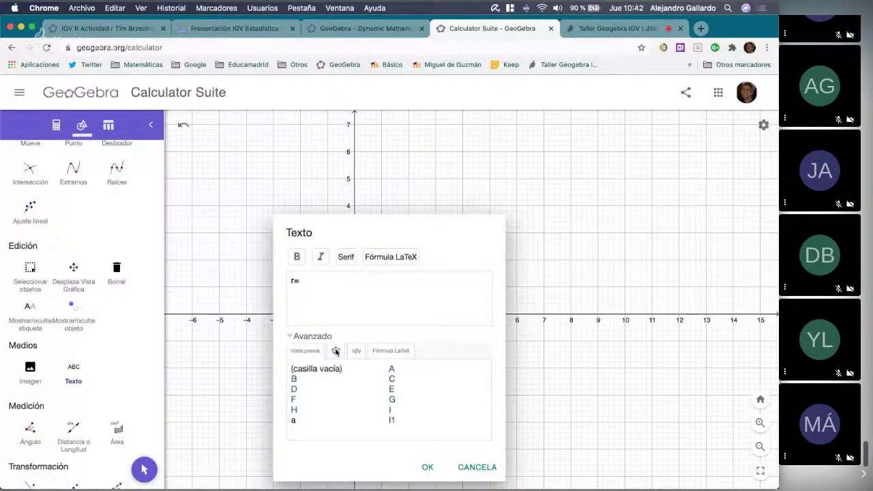
pyautogui.click(293, 421)
pyautogui.click(386, 257)
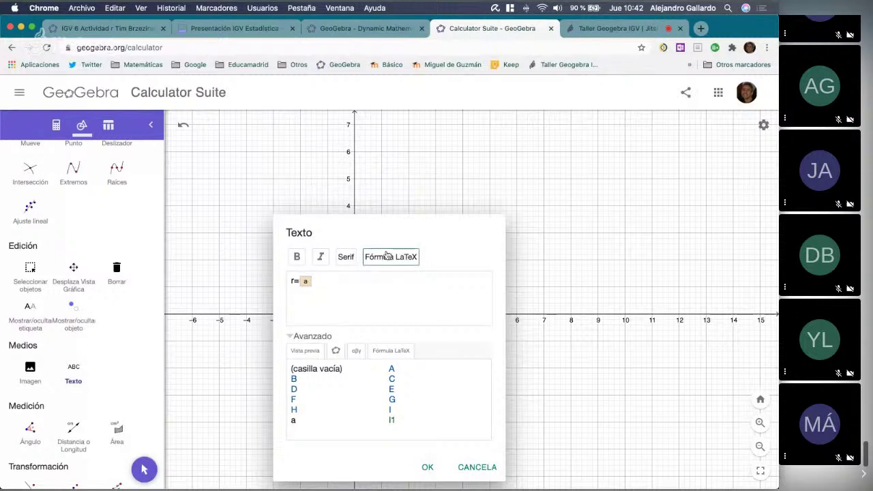
pyautogui.click(428, 467)
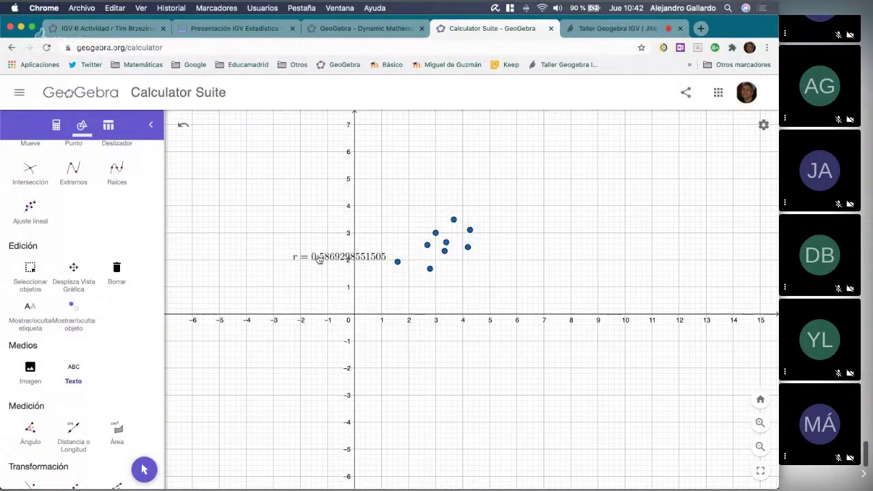
pyautogui.moveTo(311, 270); pyautogui.dragTo(293, 285)
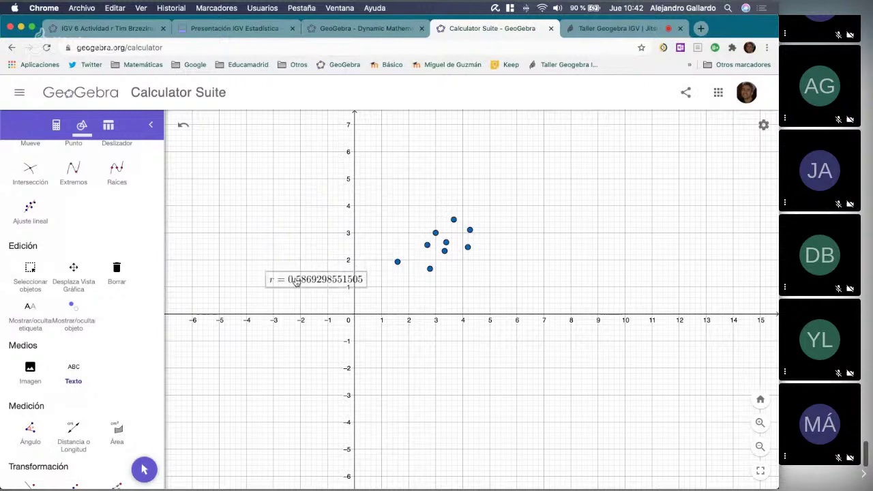
# Set the global rounding to 3 decimal places and close the settings.
pyautogui.click(764, 126)
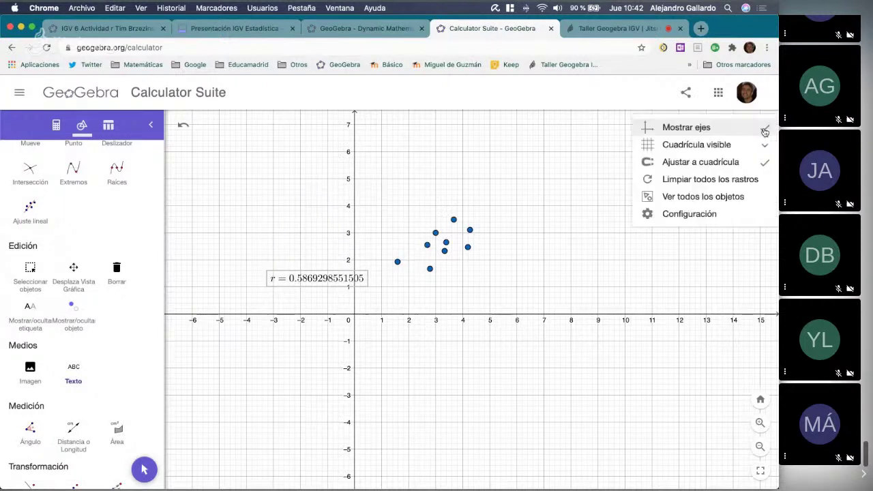
pyautogui.click(706, 215)
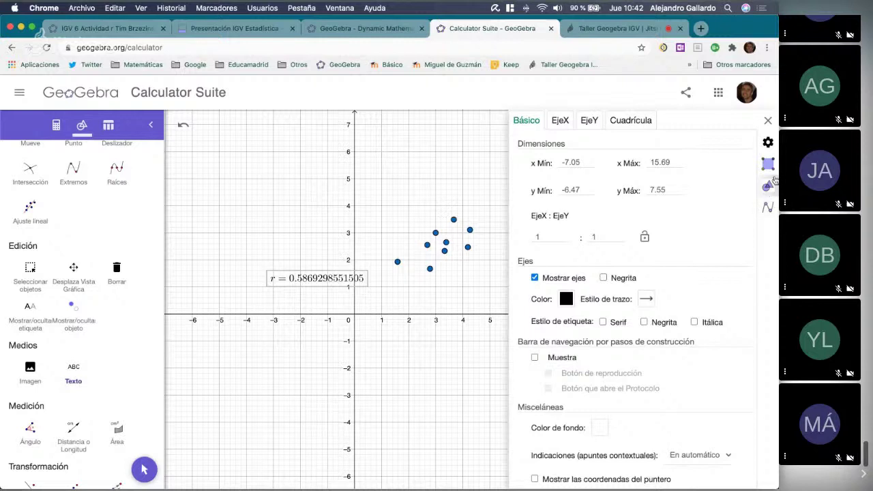
pyautogui.click(768, 142)
pyautogui.click(610, 176)
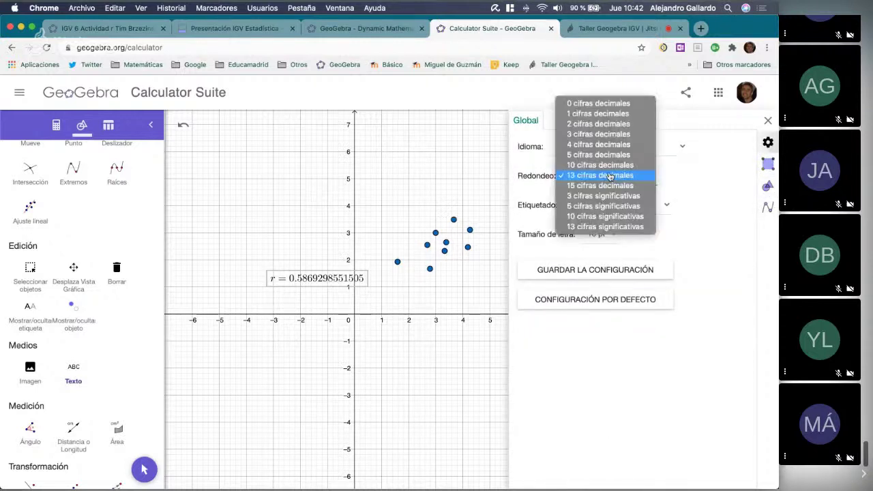
pyautogui.click(583, 135)
pyautogui.click(768, 121)
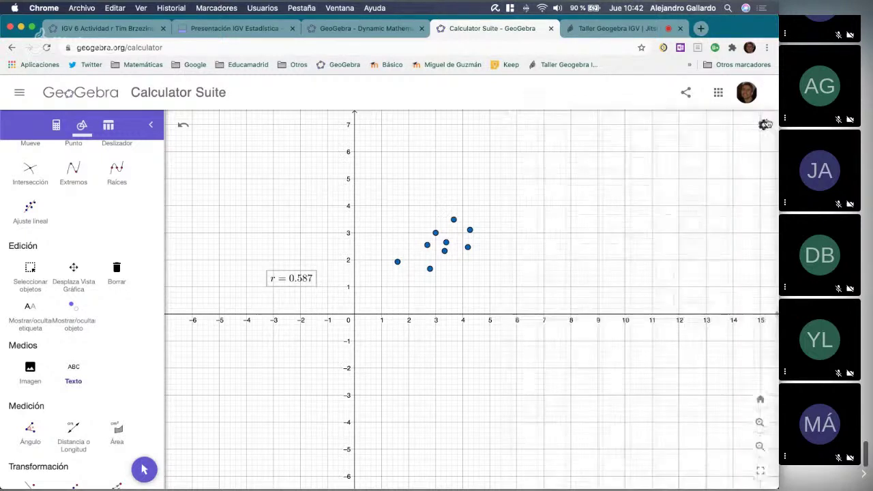
pyautogui.click(289, 277)
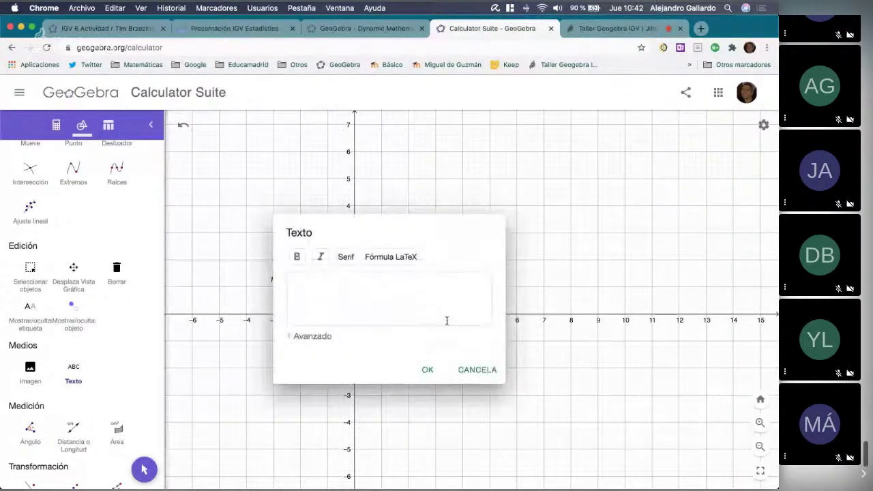
pyautogui.click(477, 369)
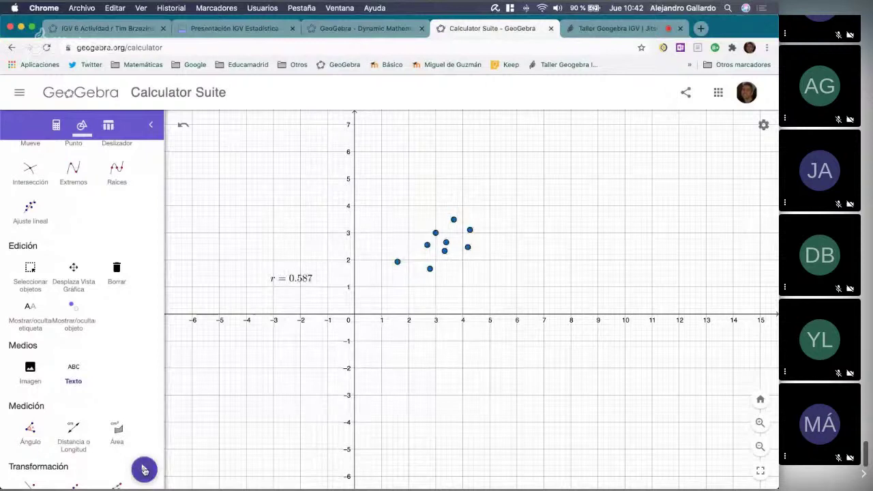
# Format the r text in the graphics view with the size Grande, bold style and red colour.
pyautogui.click(144, 470)
pyautogui.click(289, 278)
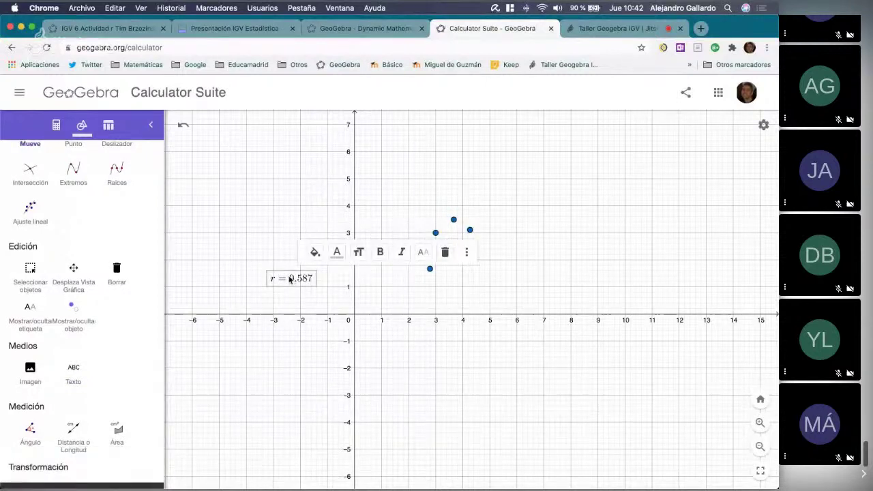
pyautogui.click(358, 252)
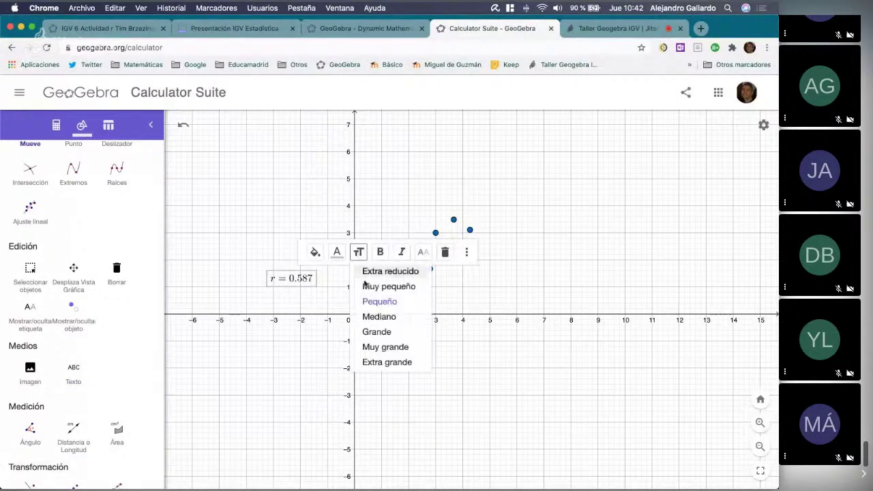
pyautogui.click(375, 331)
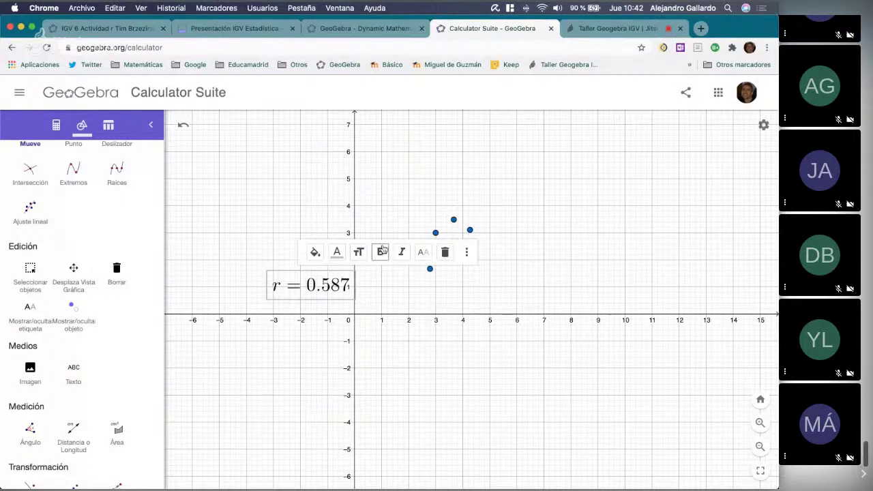
pyautogui.click(383, 251)
pyautogui.click(336, 252)
pyautogui.click(378, 275)
pyautogui.click(386, 319)
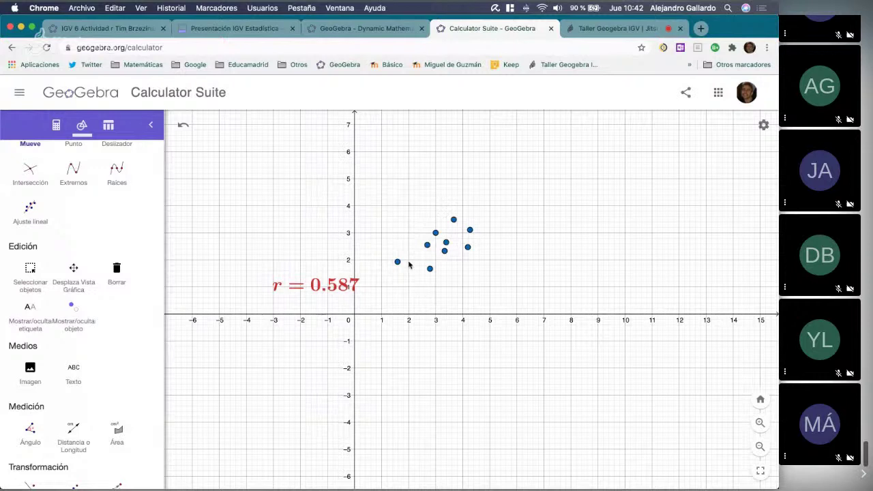
# Rearrange the points into a nearly straight rising band and move the r text below the positive x-axis.
pyautogui.moveTo(398, 264); pyautogui.dragTo(435, 255)
pyautogui.moveTo(453, 226); pyautogui.dragTo(421, 257)
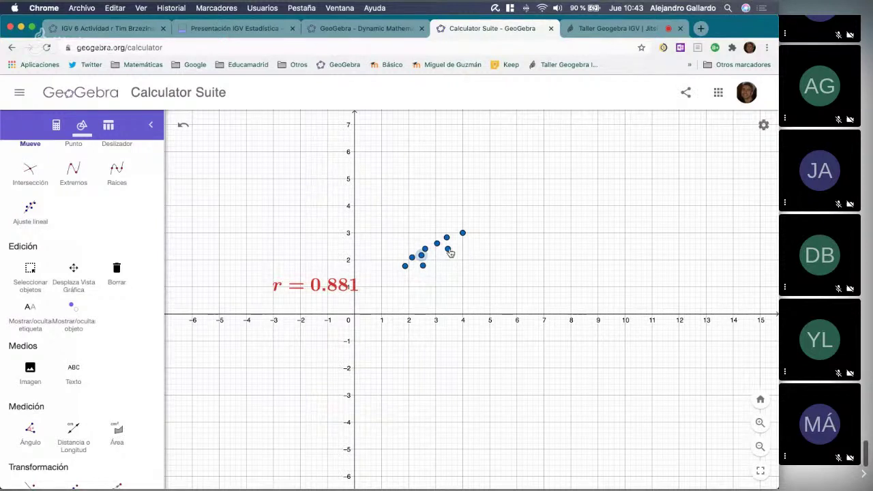
pyautogui.moveTo(448, 251); pyautogui.dragTo(471, 227)
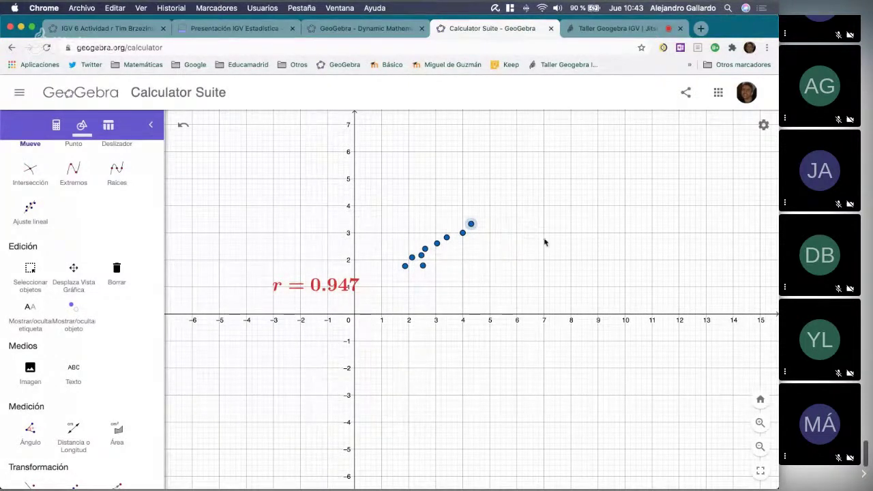
pyautogui.moveTo(316, 287); pyautogui.dragTo(419, 357)
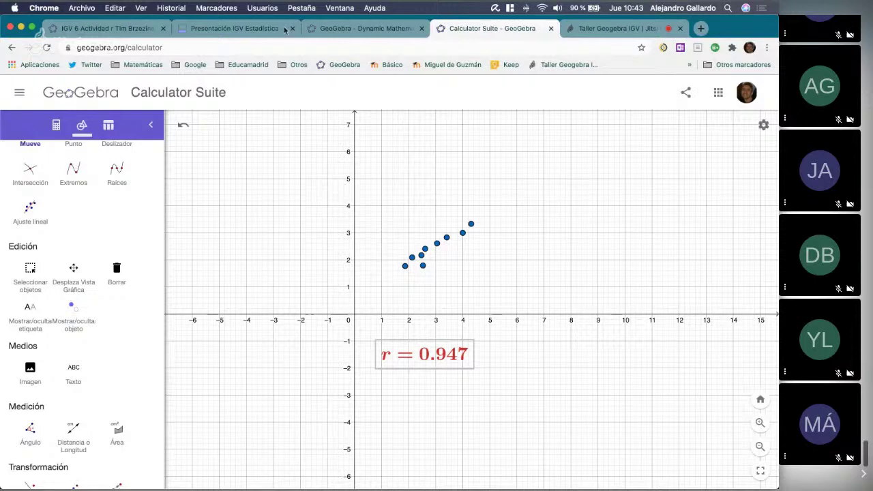
# Check the workshop agenda, discard the correlation construction unsaved, and open a blank Calculator Suite from GeoGebra's resources page.
pyautogui.click(220, 30)
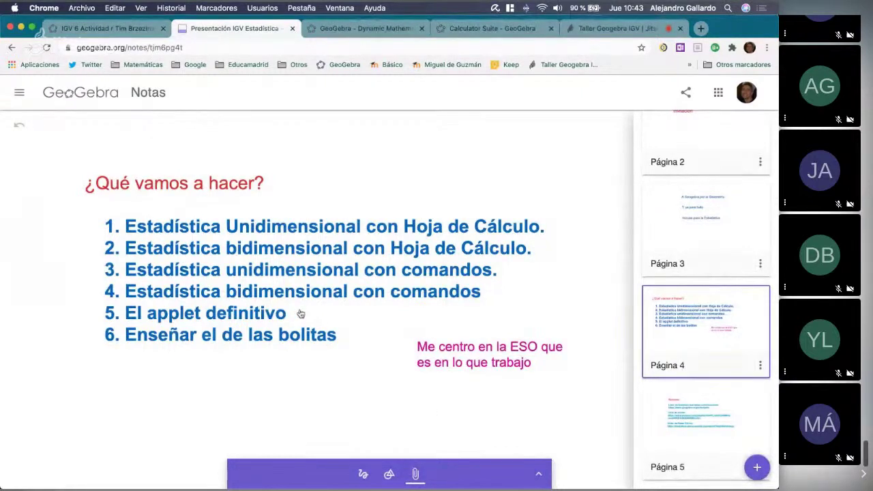
pyautogui.click(484, 30)
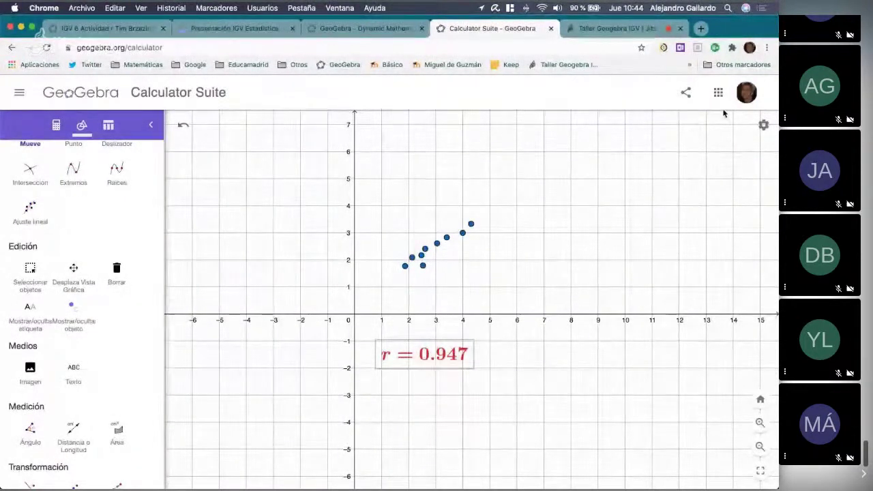
pyautogui.click(551, 28)
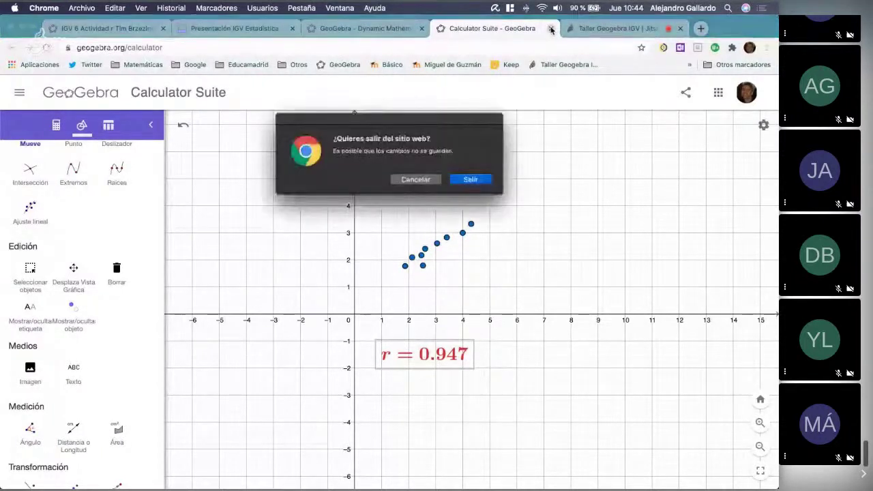
pyautogui.click(471, 179)
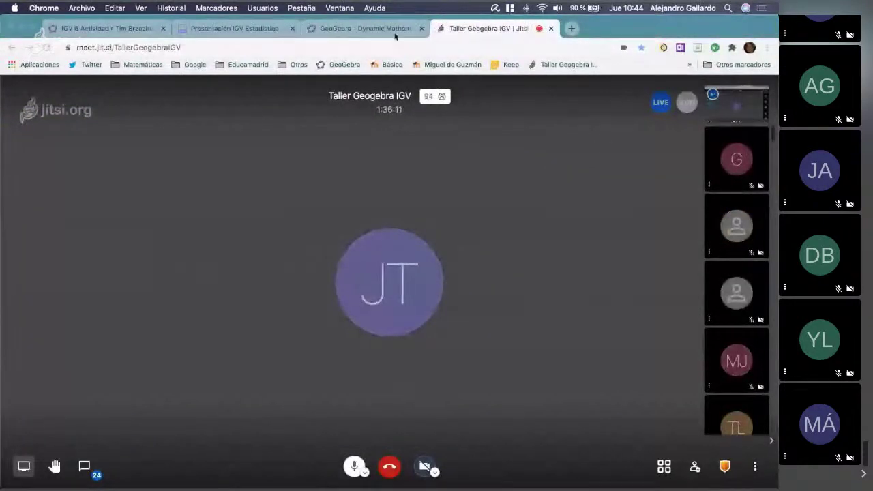
pyautogui.click(368, 29)
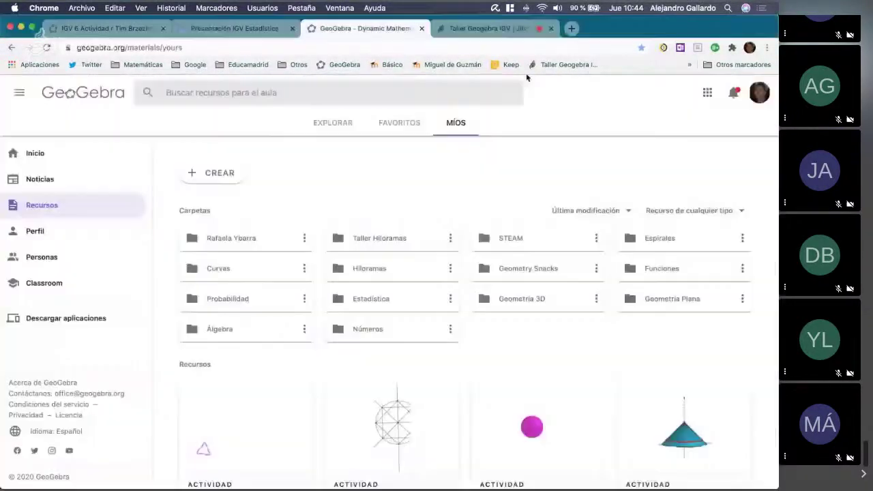
pyautogui.click(708, 92)
pyautogui.click(641, 121)
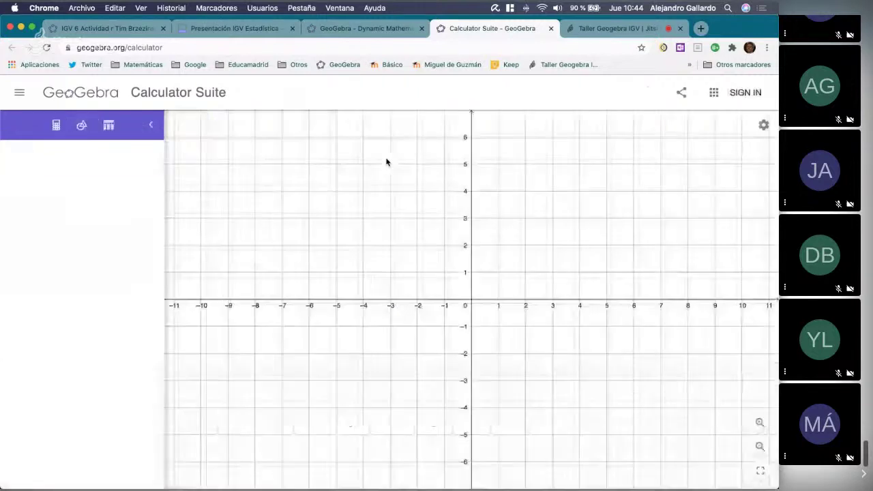
pyautogui.moveTo(361, 242); pyautogui.dragTo(327, 213)
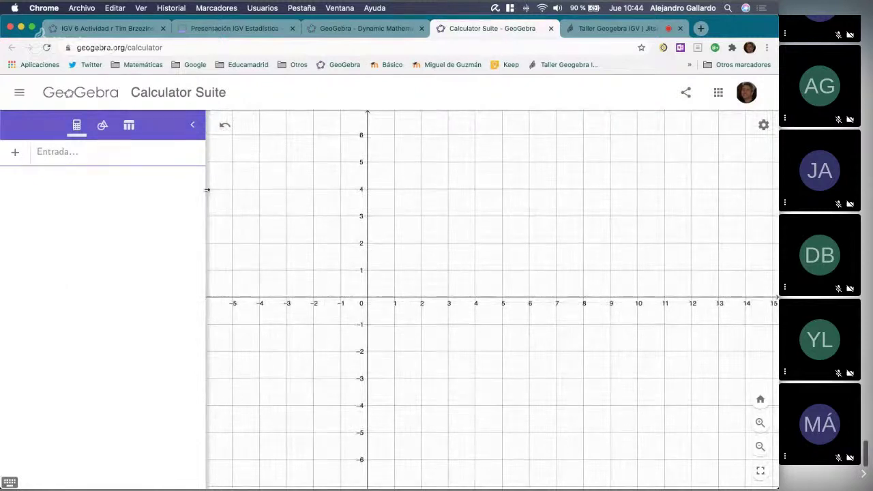
pyautogui.click(103, 131)
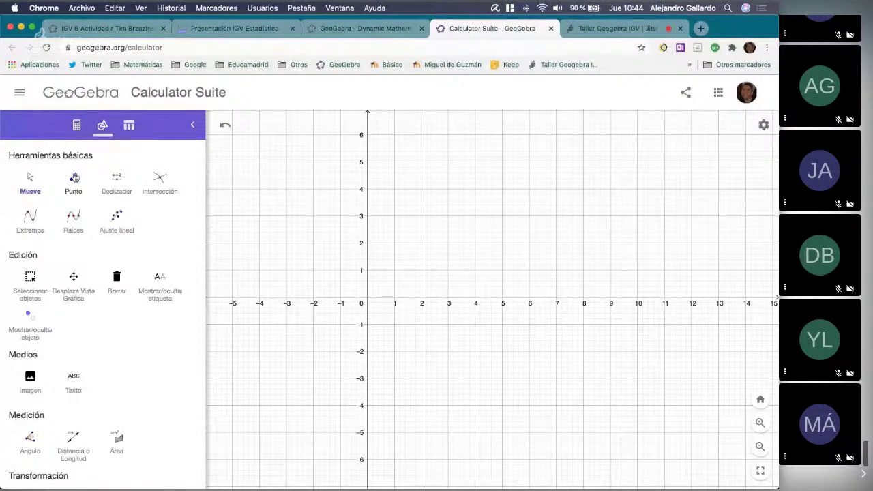
pyautogui.click(74, 180)
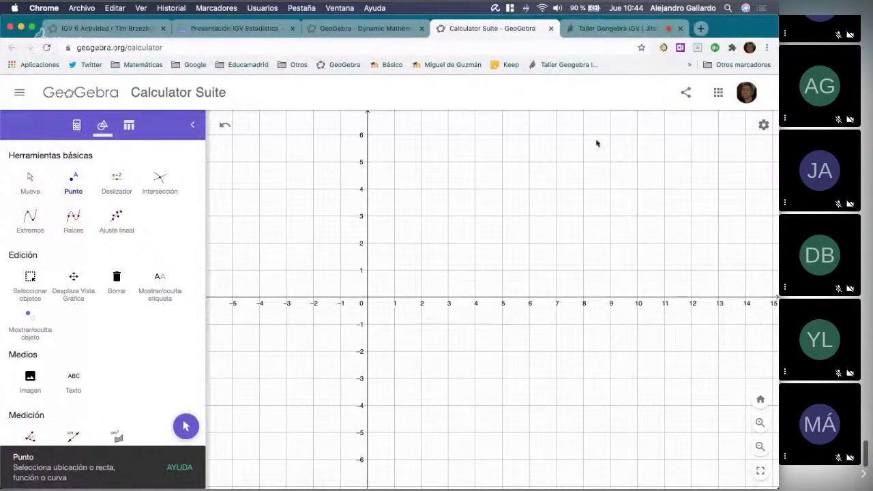
pyautogui.press('Escape')
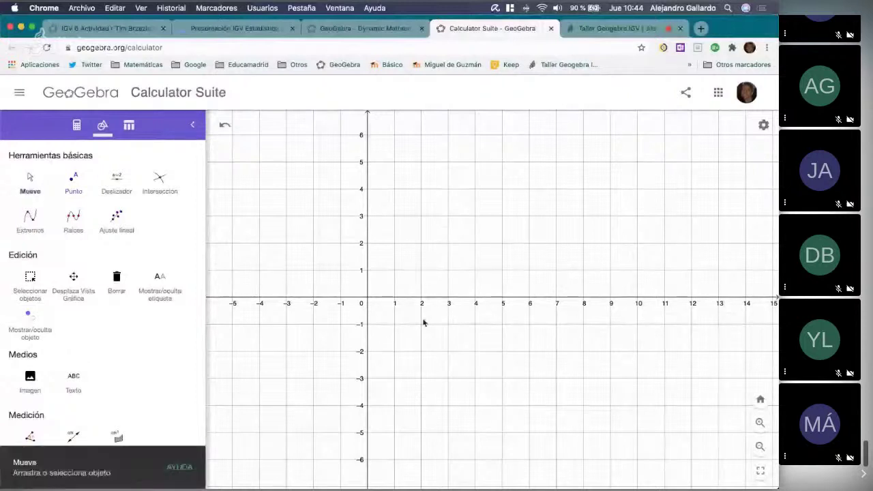
# Set the graphics view's point-to-grid attraction to Fijar a cuadrícula and close the settings.
pyautogui.click(764, 126)
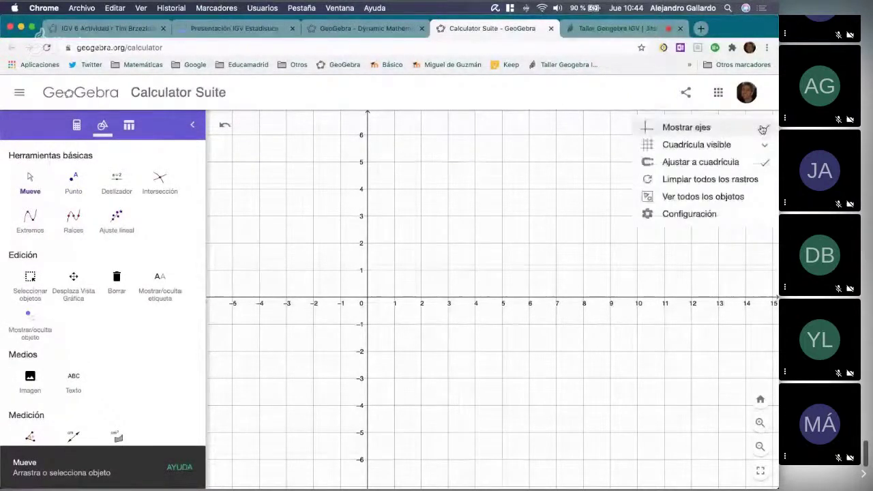
pyautogui.click(699, 214)
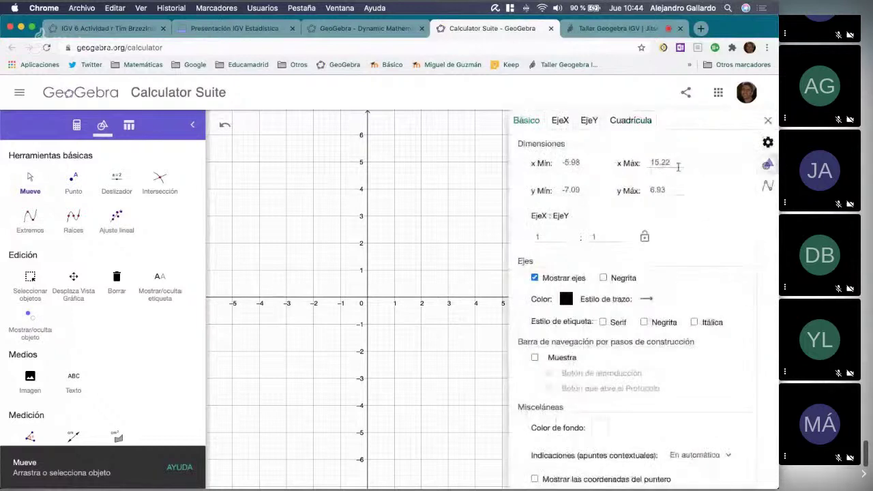
pyautogui.click(635, 122)
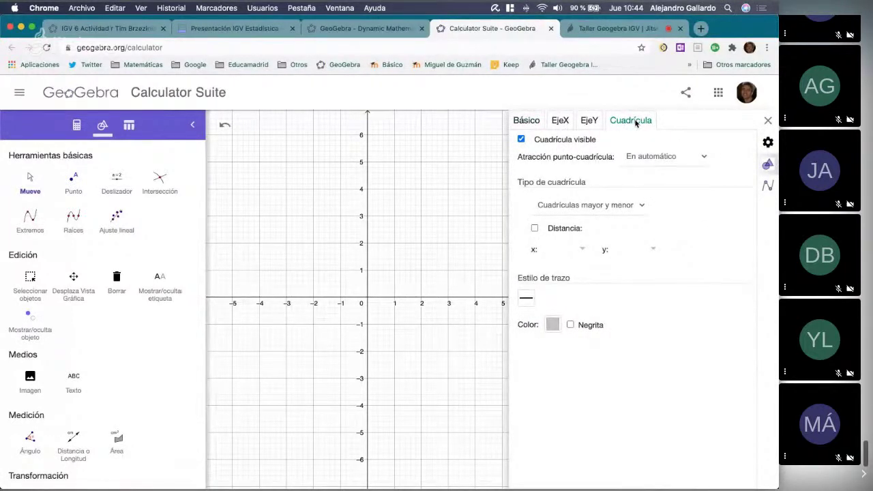
pyautogui.click(692, 160)
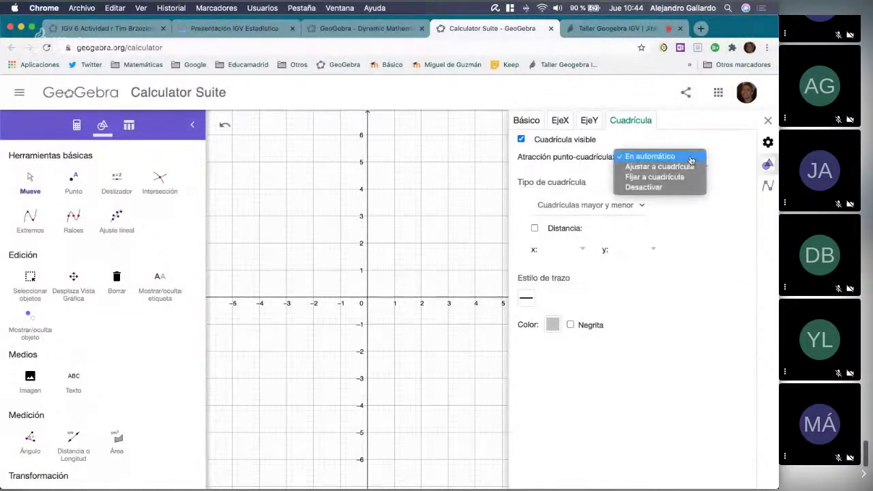
pyautogui.click(658, 177)
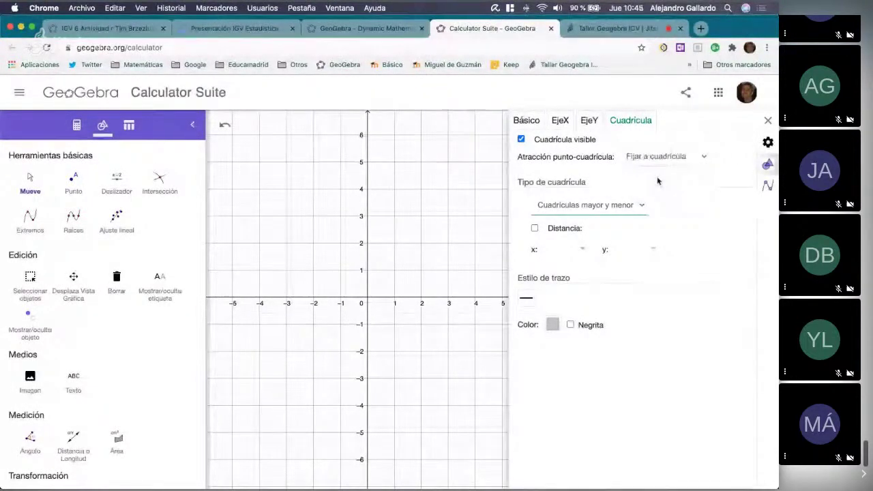
pyautogui.click(768, 121)
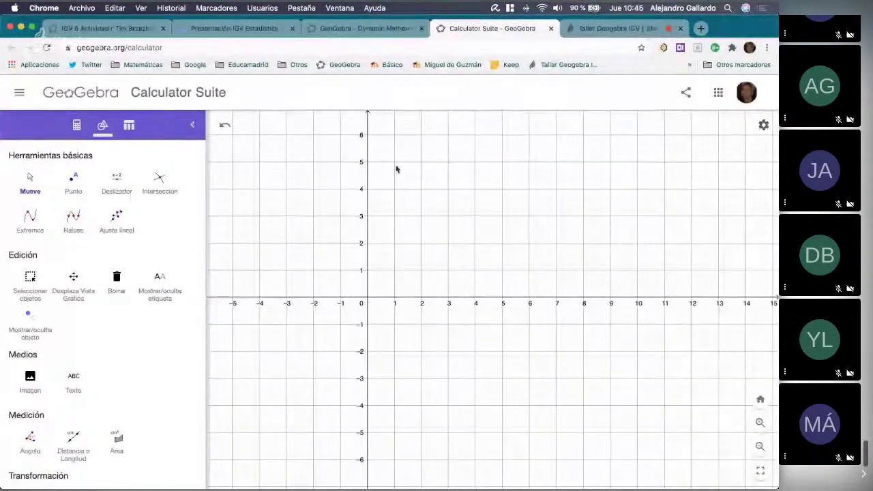
# Place ten points one unit apart along y = 1, from (1, 1) to (10, 1).
pyautogui.click(73, 179)
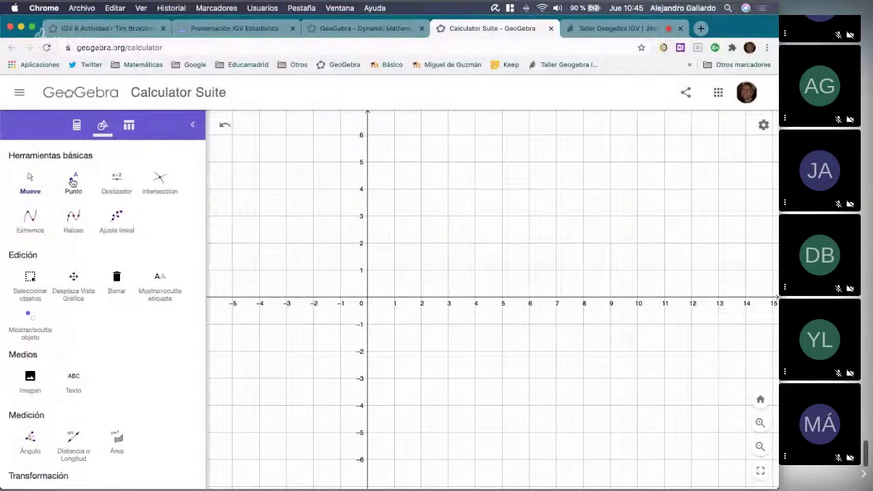
pyautogui.click(394, 271)
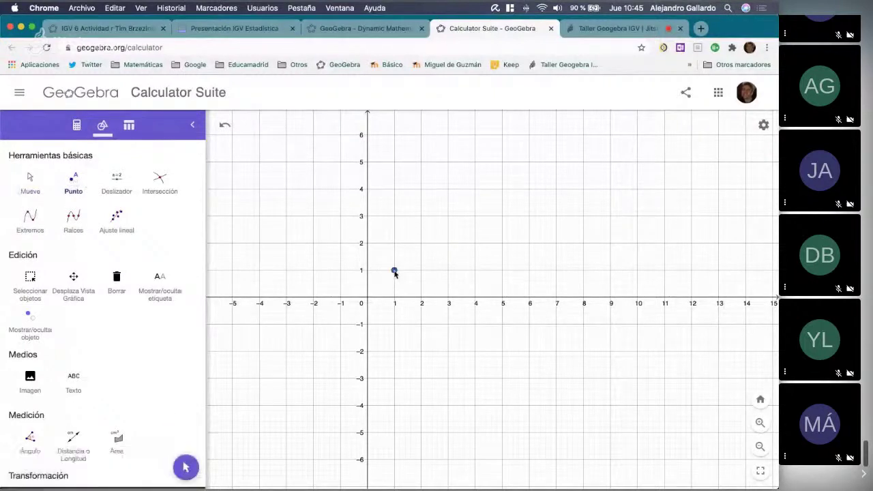
pyautogui.click(448, 271)
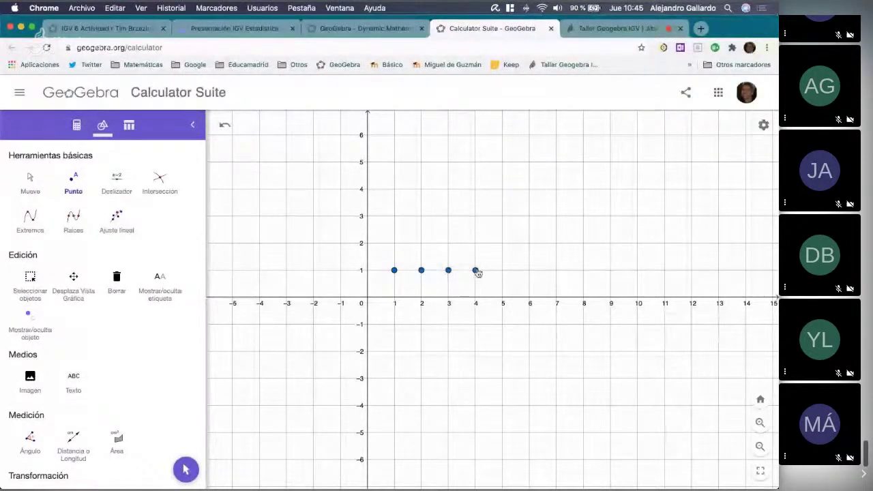
pyautogui.click(503, 271)
pyautogui.click(530, 271)
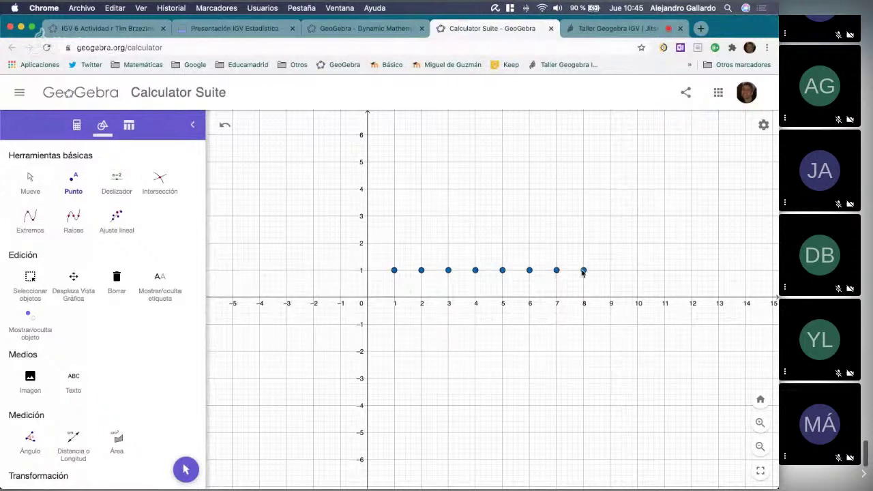
pyautogui.click(611, 271)
pyautogui.click(638, 271)
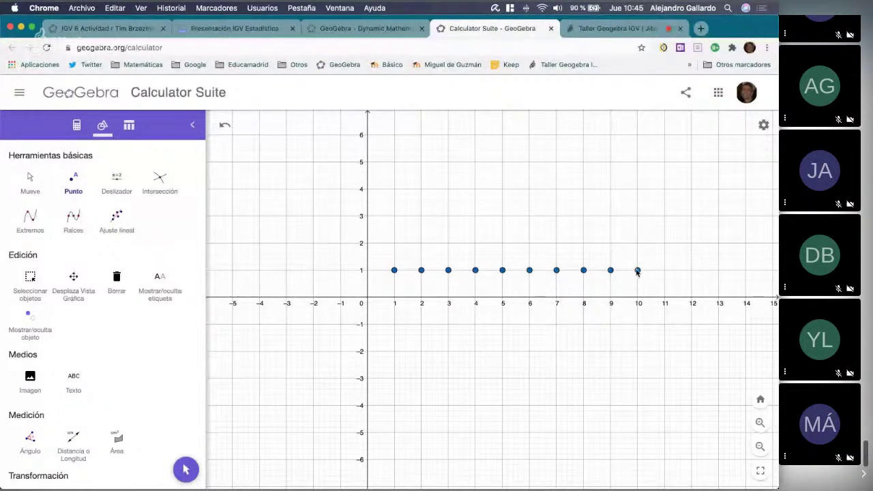
# Create the list {A, B, C, D, E, F, G, H, I, J} from a selection of all ten points in the graphics view.
pyautogui.click(76, 125)
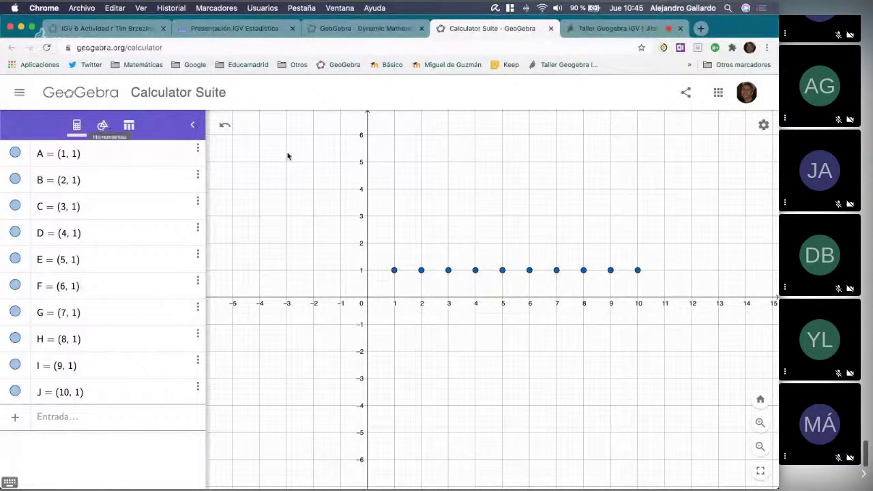
pyautogui.click(102, 126)
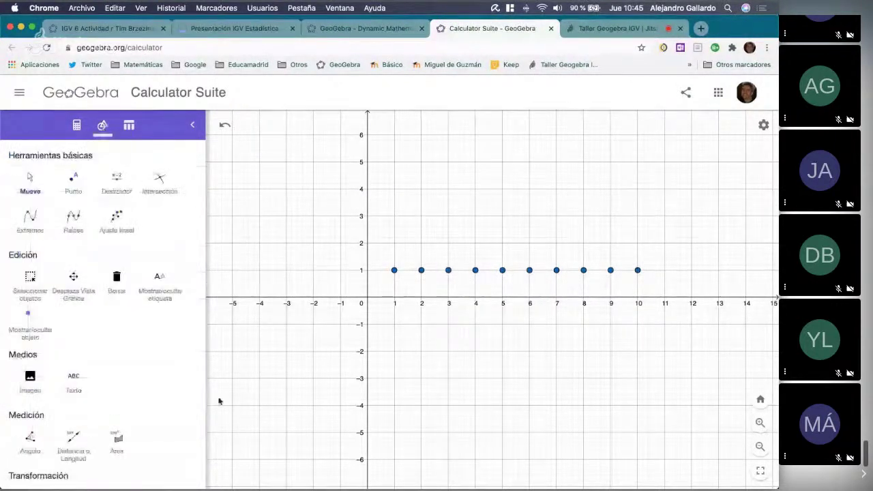
pyautogui.click(28, 179)
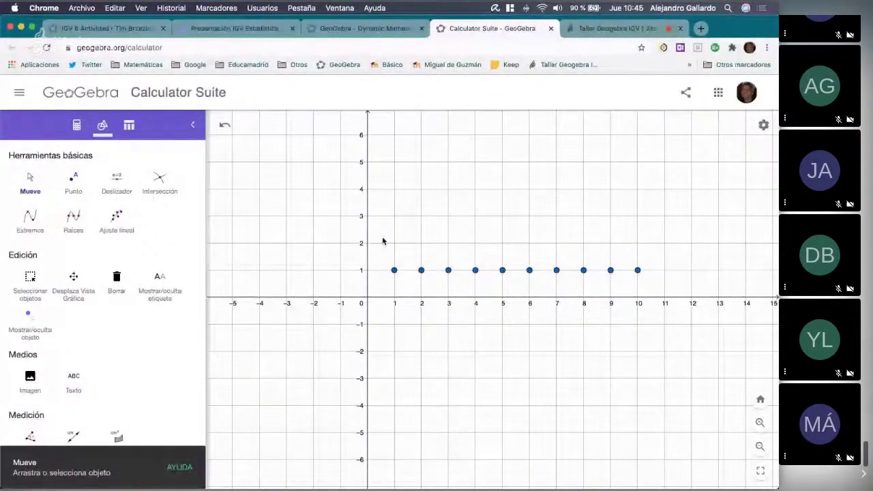
pyautogui.moveTo(377, 240); pyautogui.dragTo(598, 260)
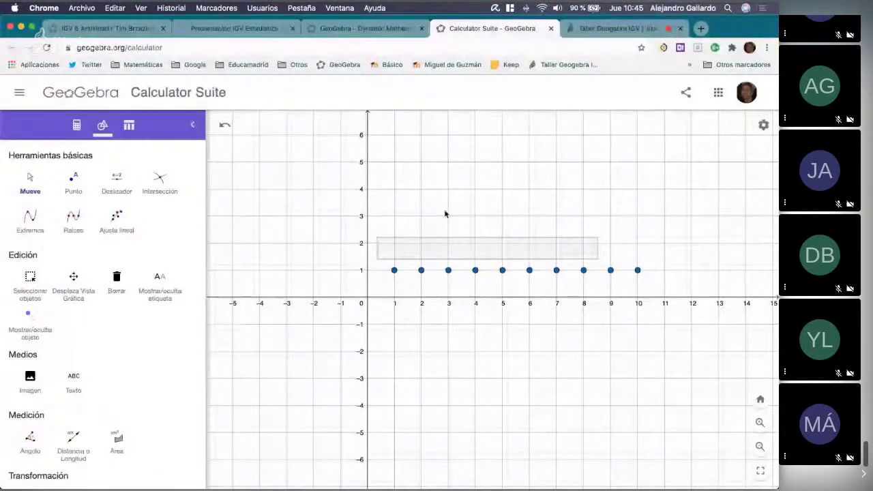
pyautogui.moveTo(379, 238); pyautogui.dragTo(656, 292)
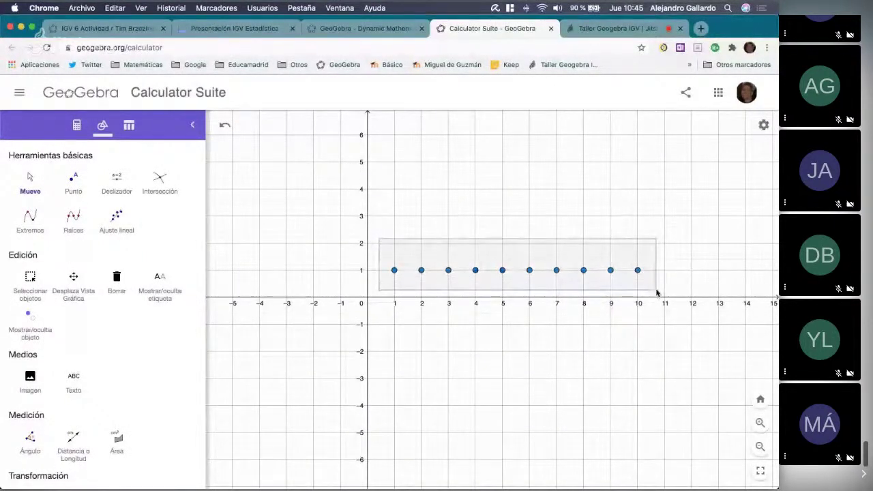
pyautogui.click(76, 124)
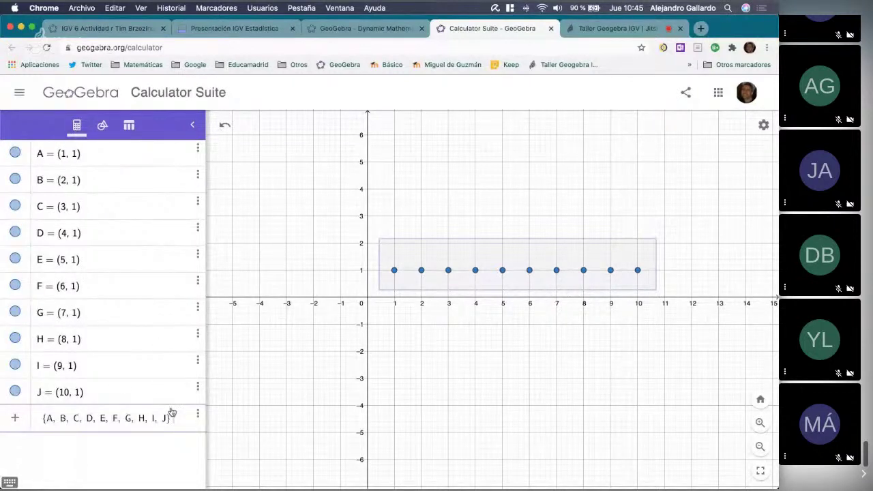
pyautogui.press('Return')
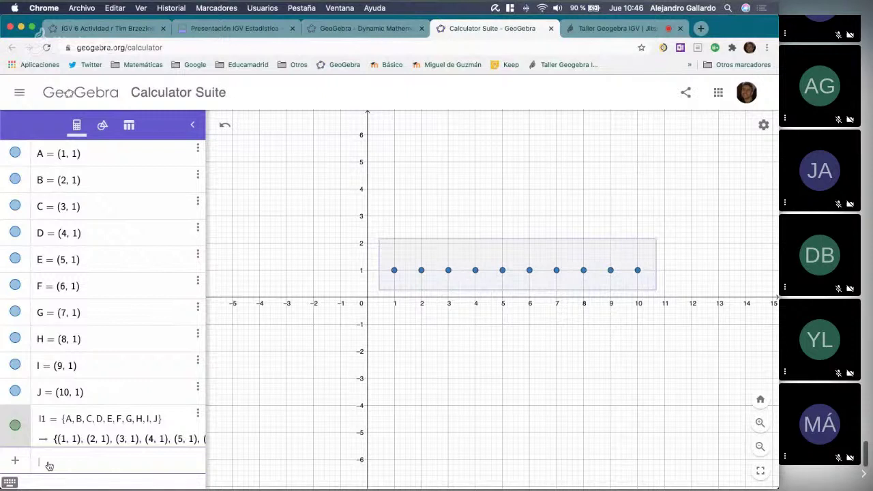
# Create two lists holding the x-coordinates and y-coordinates of the points, x(l1) and y(l1).
pyautogui.click(276, 256)
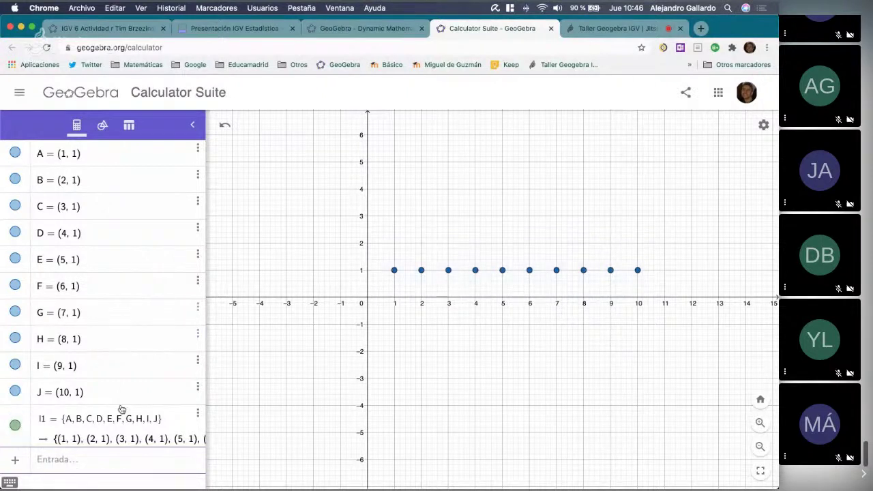
pyautogui.click(48, 467)
pyautogui.write('x(l1)')
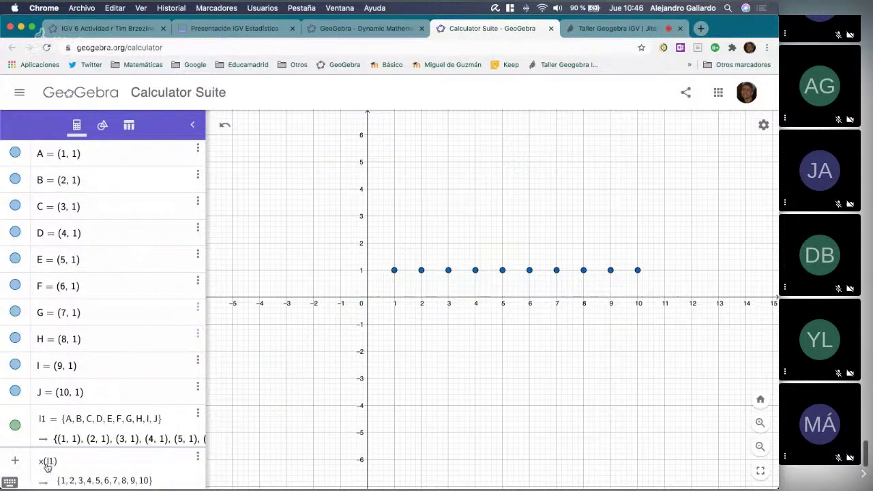
pyautogui.press('Return')
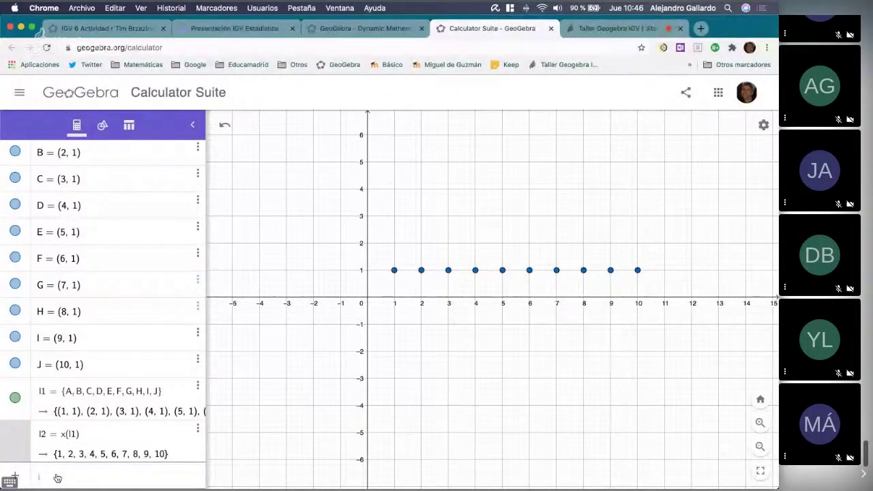
pyautogui.write('y(l1')
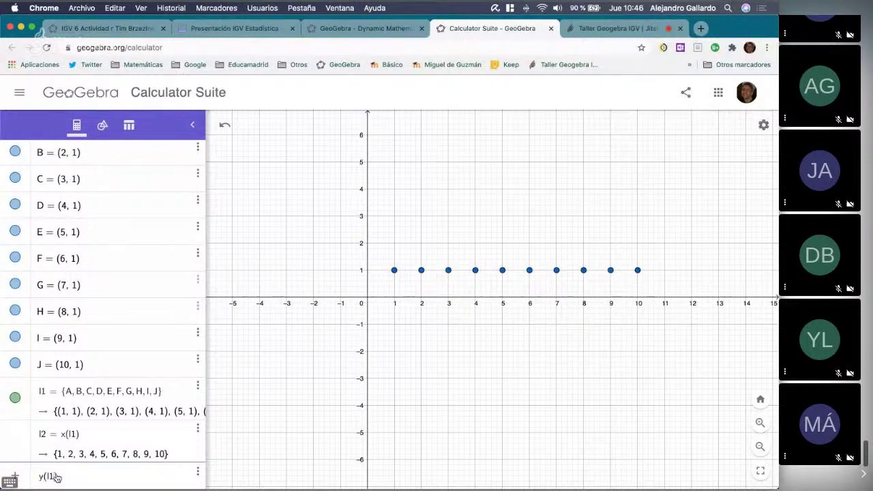
pyautogui.press('Return')
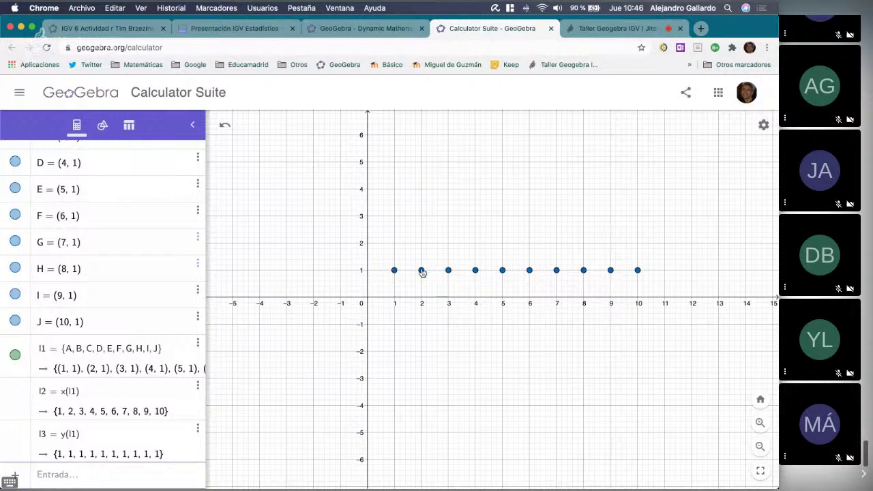
# Move point B to (2, 3), point D to (4, 2) and point E to (5, 4) in the graphics view.
pyautogui.moveTo(422, 270); pyautogui.dragTo(421, 216)
pyautogui.moveTo(476, 271); pyautogui.dragTo(503, 191)
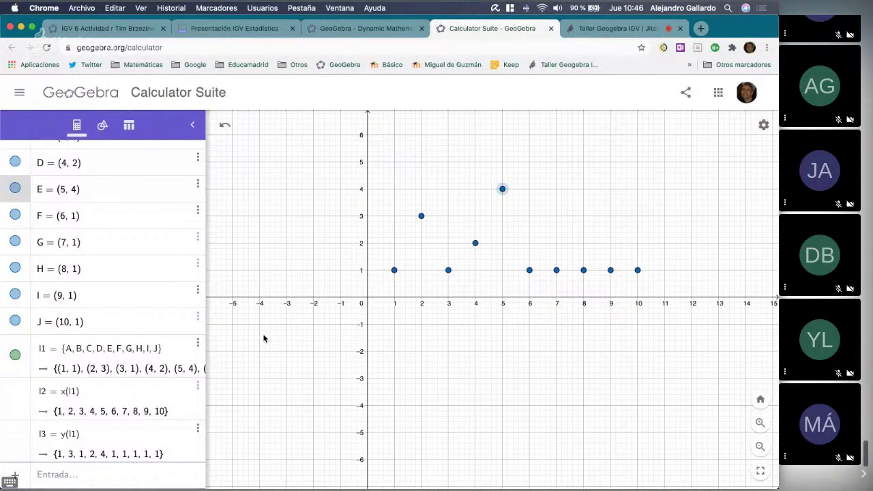
# Limit the x-axis to its positive direction and set the y-axis numbering distance to 1 in the graphics view's settings.
pyautogui.click(763, 125)
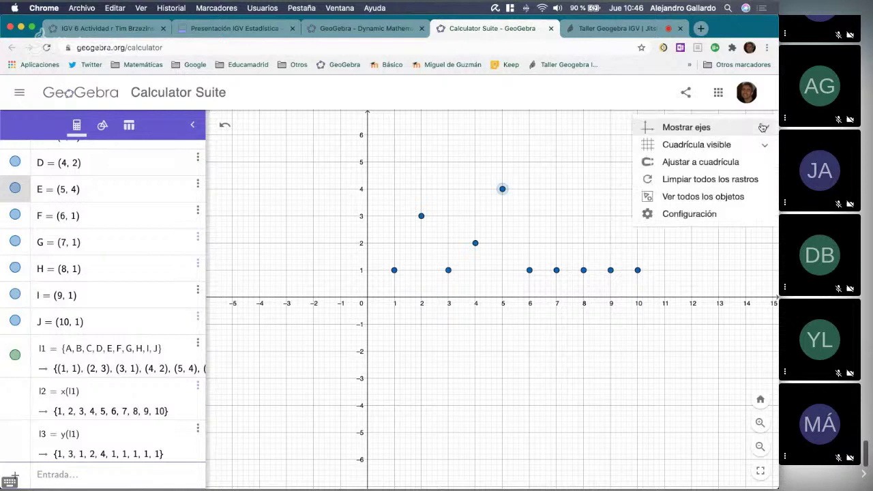
pyautogui.click(679, 213)
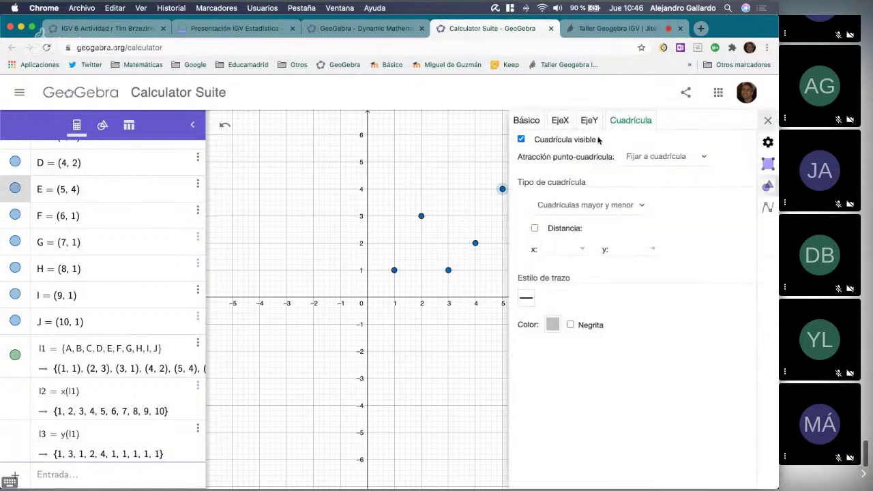
pyautogui.click(560, 123)
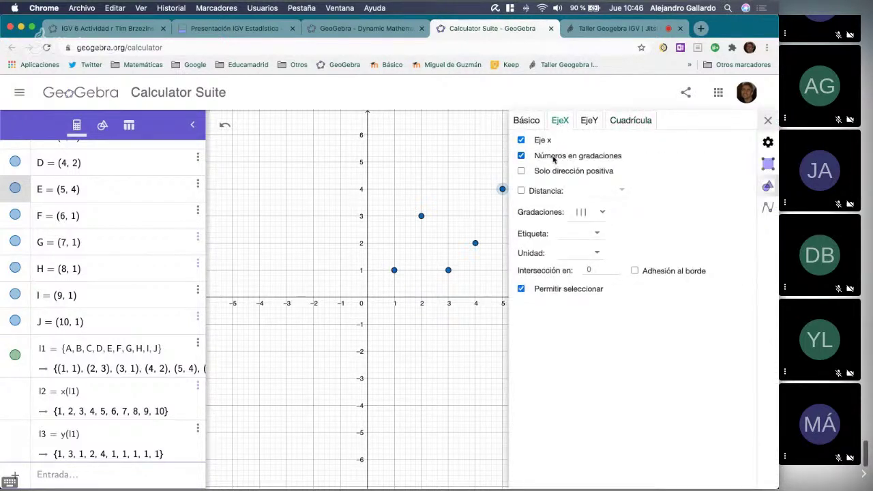
pyautogui.click(522, 172)
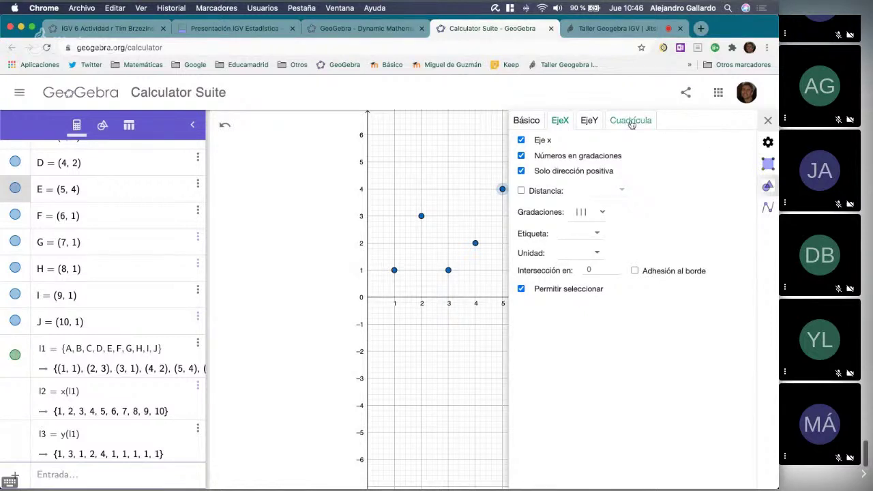
pyautogui.click(590, 121)
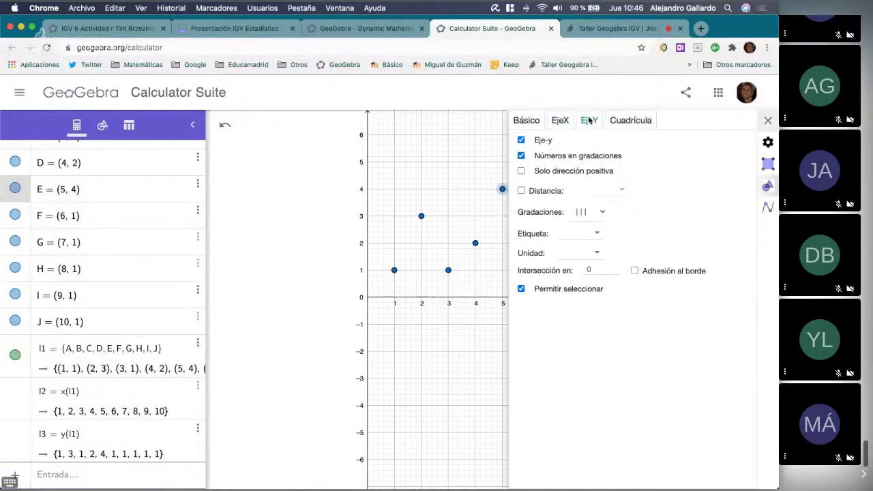
pyautogui.click(522, 191)
pyautogui.write('1')
# Set the grid's custom distance to 1 in x and 1 in y.
pyautogui.click(631, 121)
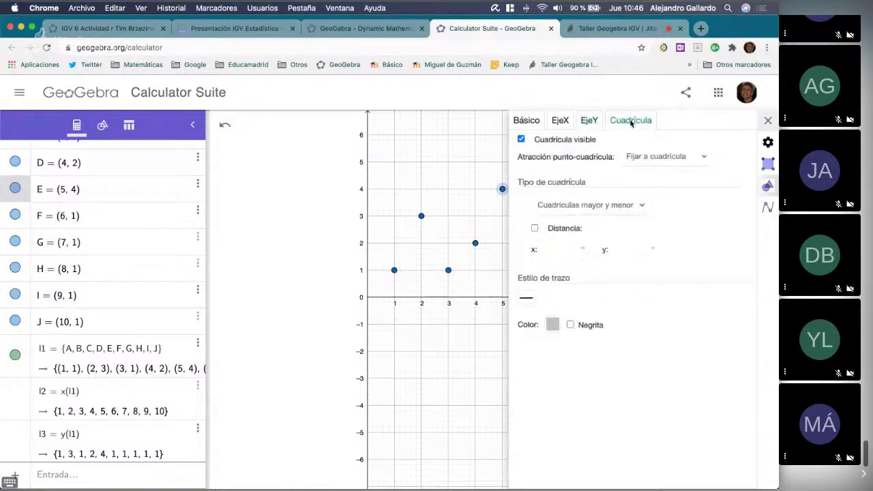
pyautogui.click(548, 247)
pyautogui.write('1')
pyautogui.click(620, 247)
pyautogui.write('1')
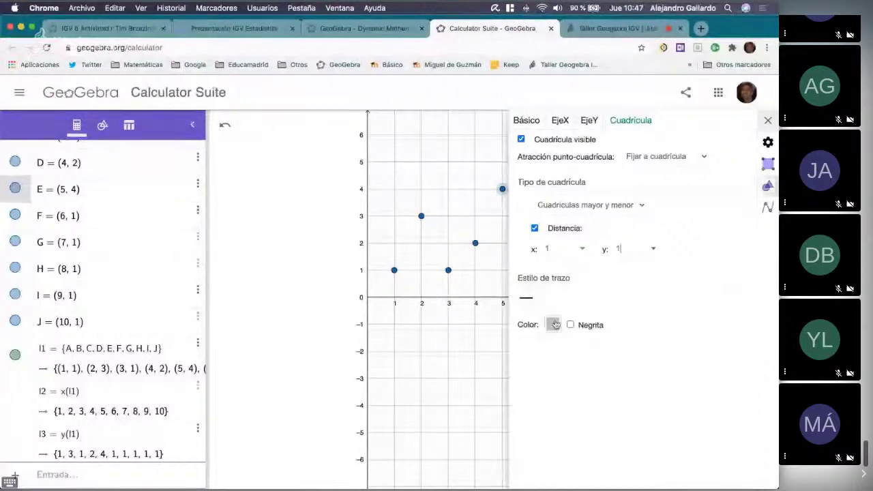
# Change the grid color to light green.
pyautogui.click(554, 324)
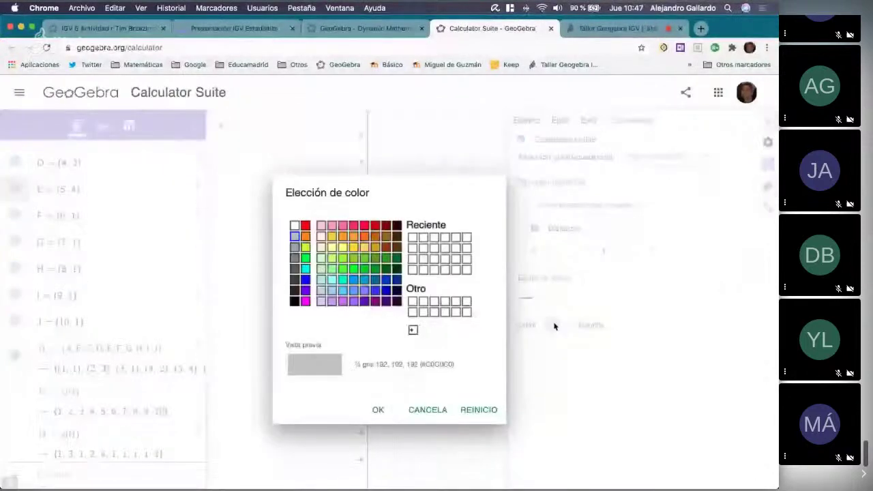
pyautogui.click(343, 269)
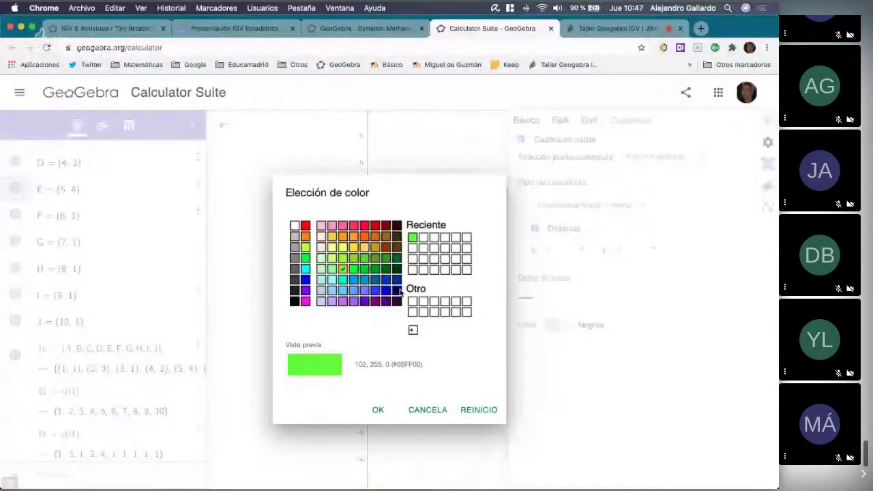
pyautogui.click(333, 271)
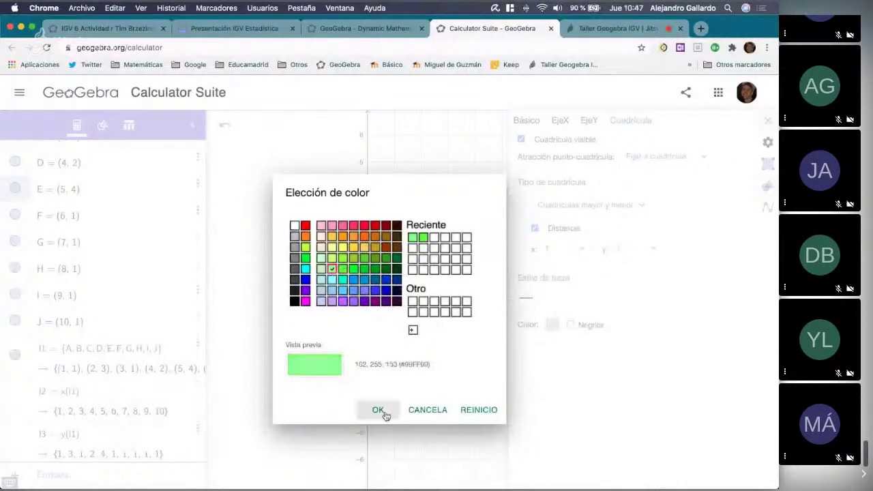
pyautogui.click(378, 410)
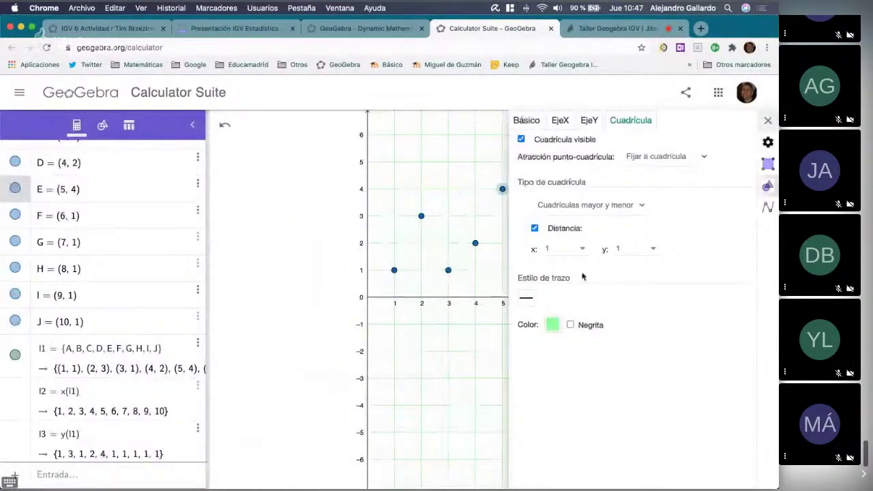
# Change the color of the axes to blue and close the graphics view's settings.
pyautogui.click(523, 120)
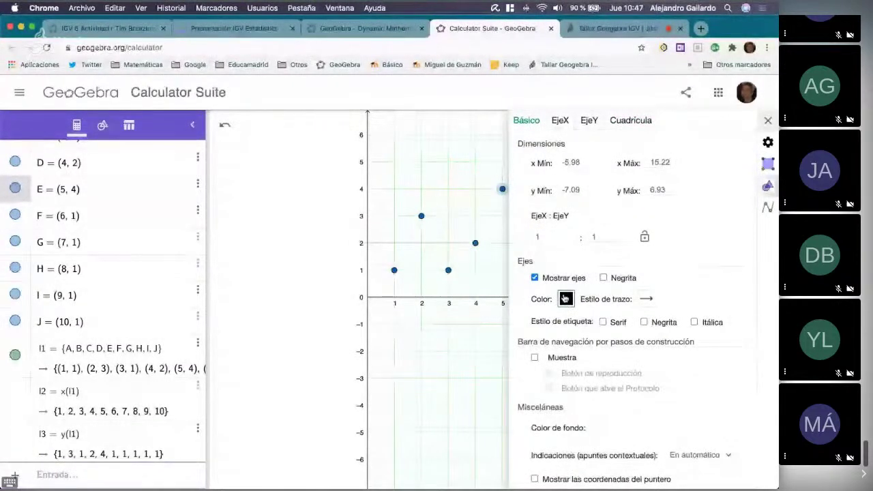
pyautogui.click(566, 298)
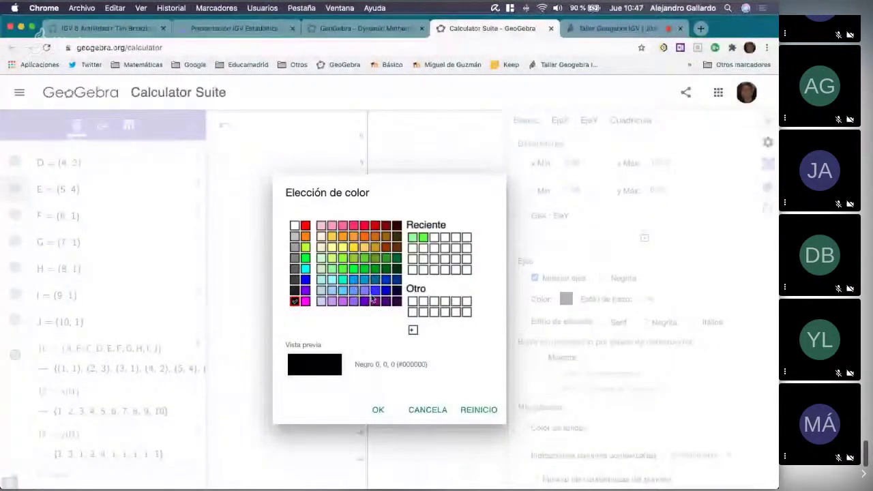
pyautogui.click(374, 290)
pyautogui.click(378, 410)
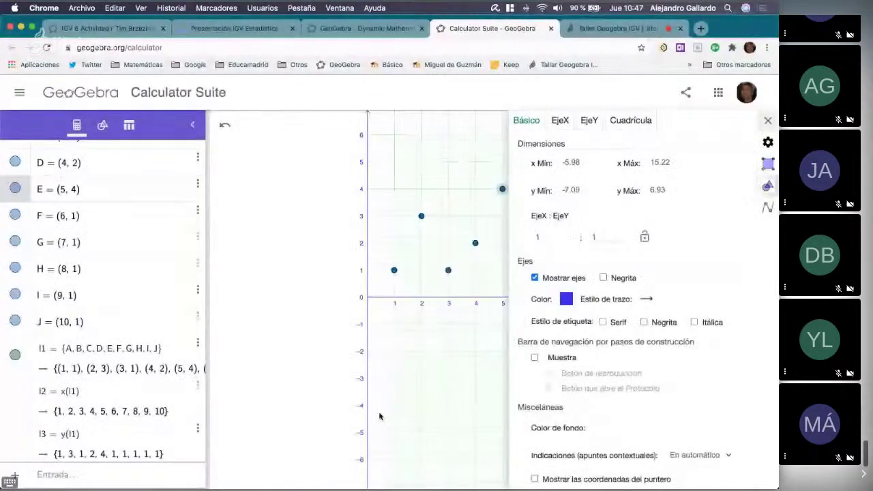
pyautogui.click(767, 120)
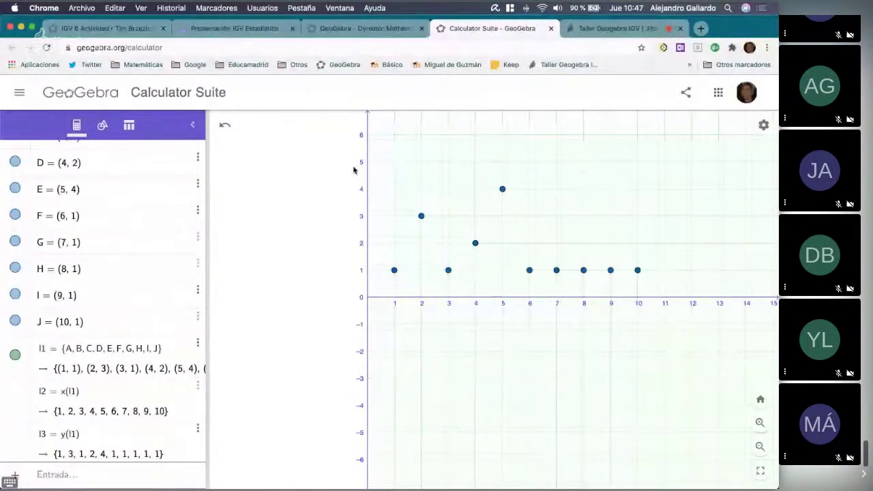
pyautogui.moveTo(353, 169); pyautogui.dragTo(637, 246)
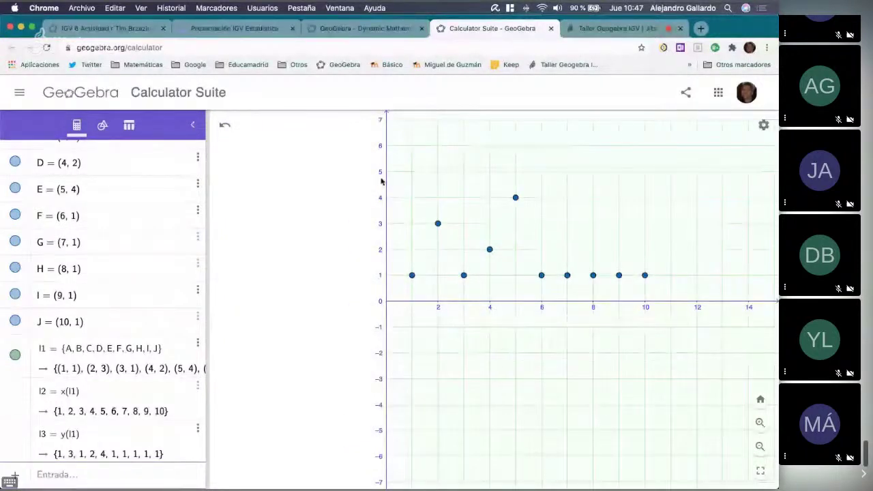
pyautogui.moveTo(380, 180); pyautogui.dragTo(689, 301)
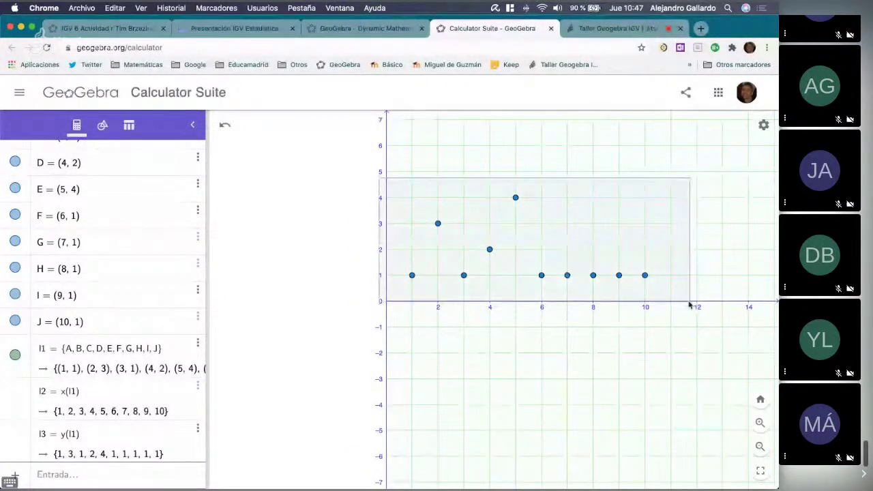
pyautogui.rightClick(567, 277)
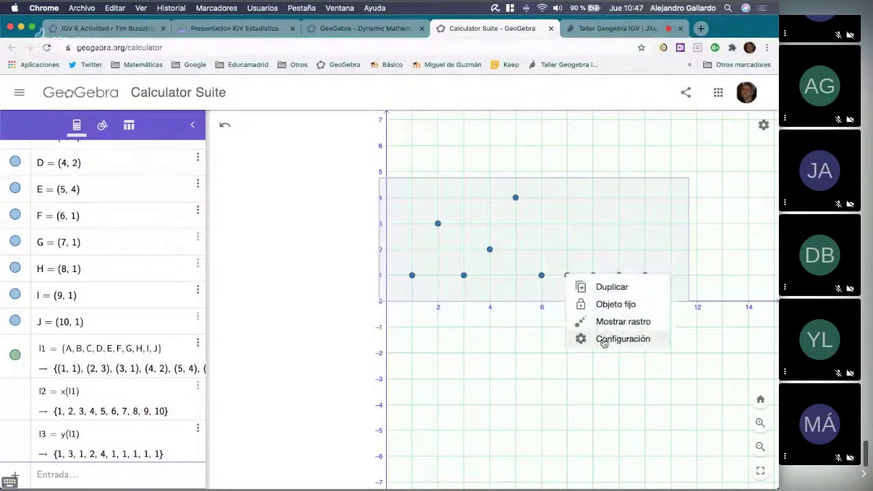
pyautogui.click(604, 339)
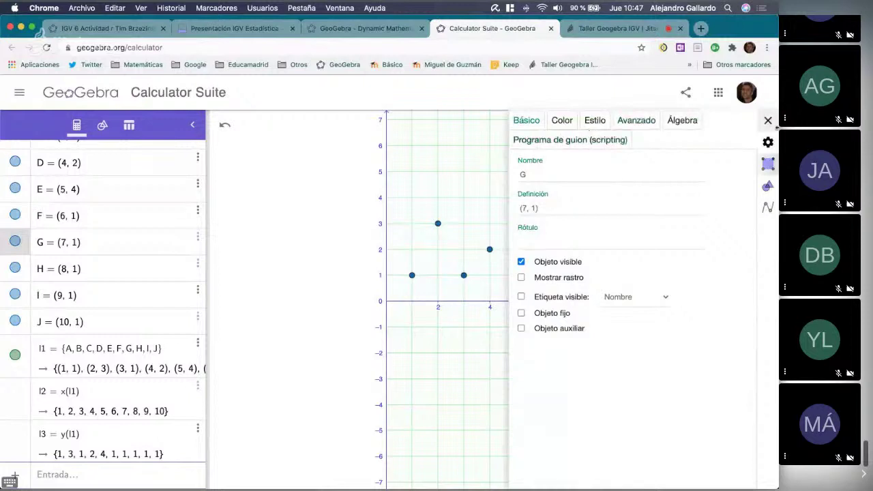
pyautogui.click(768, 121)
pyautogui.click(764, 125)
pyautogui.click(462, 170)
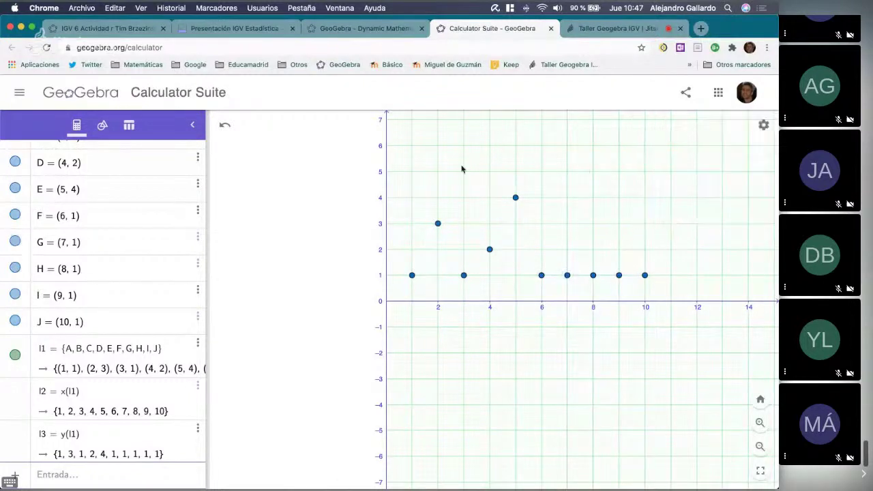
# Select all ten points together in the graphics view and color them red (255, 0, 0).
pyautogui.moveTo(495, 188); pyautogui.dragTo(384, 168)
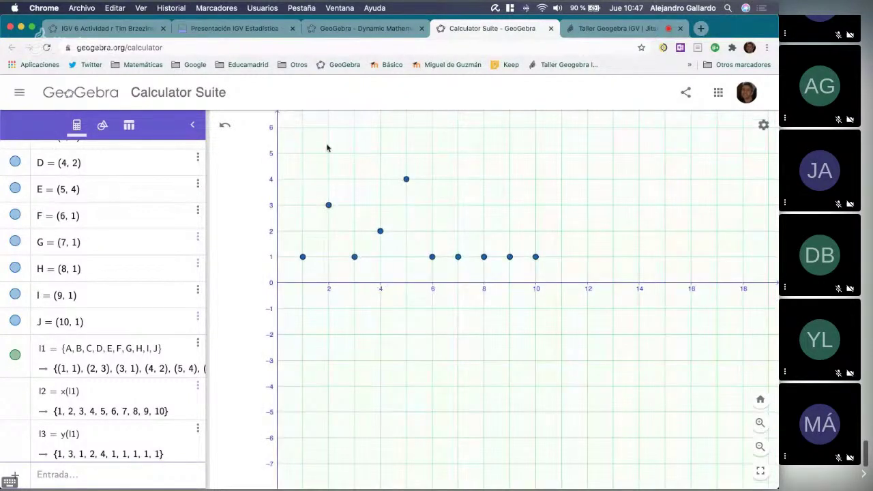
pyautogui.moveTo(279, 156); pyautogui.dragTo(578, 277)
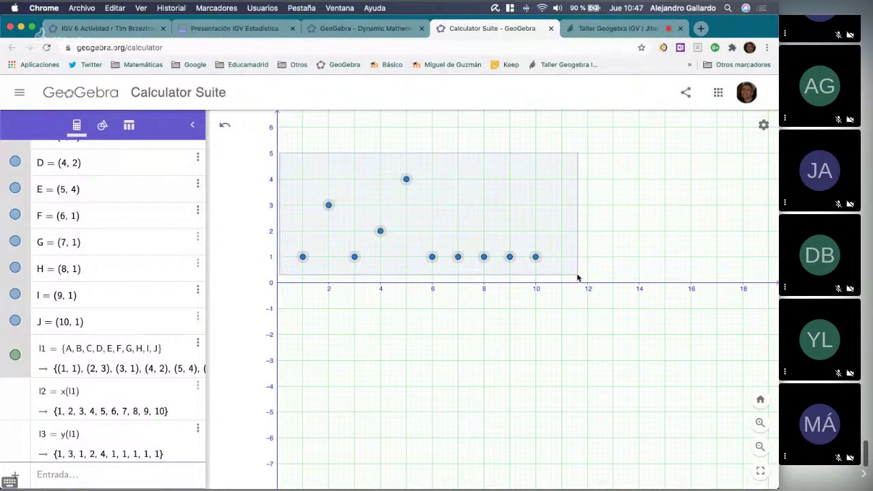
pyautogui.rightClick(537, 259)
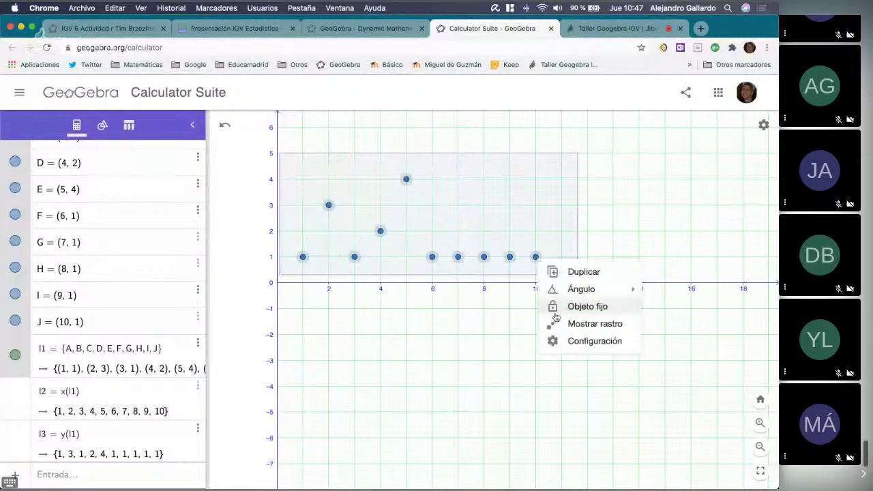
pyautogui.click(561, 341)
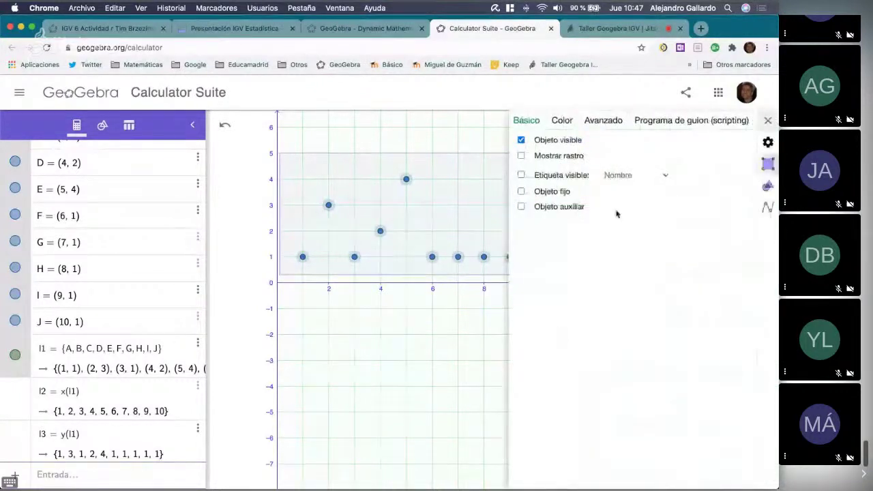
pyautogui.click(562, 120)
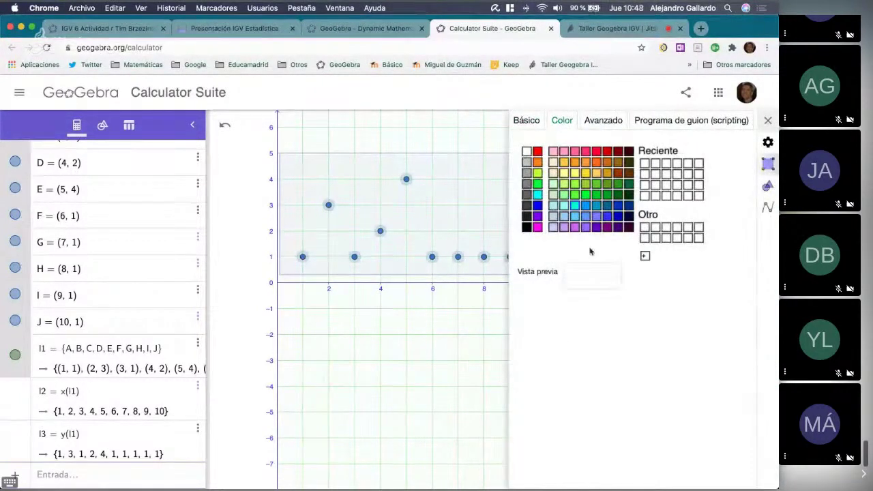
pyautogui.click(537, 151)
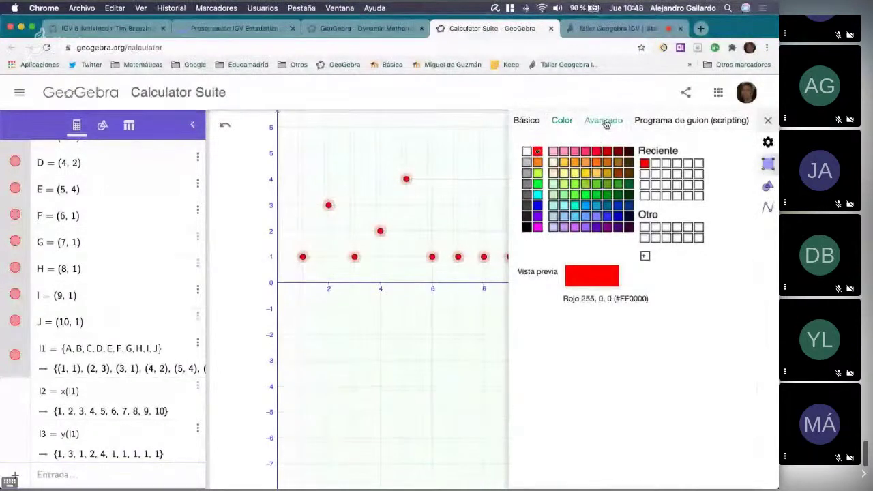
pyautogui.click(526, 121)
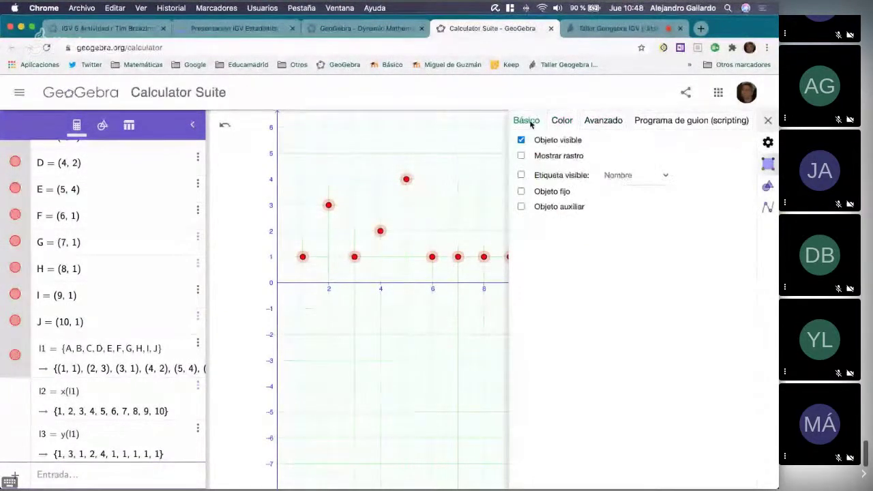
pyautogui.click(606, 120)
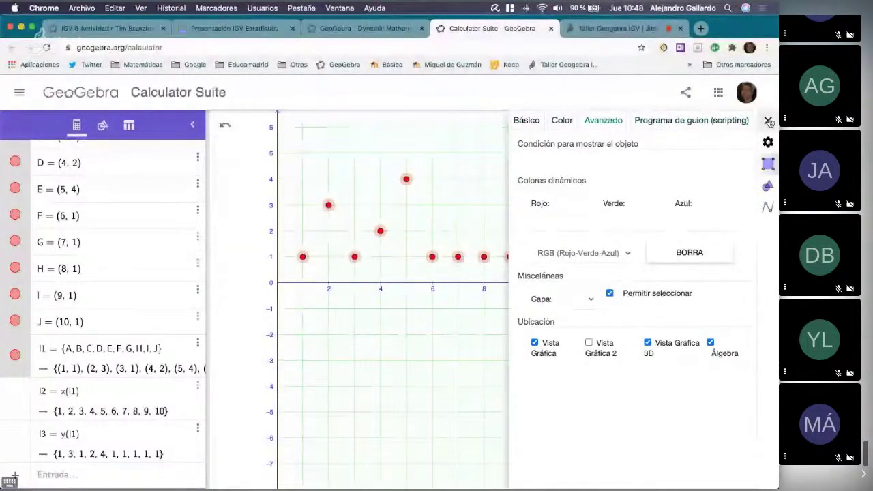
pyautogui.click(562, 121)
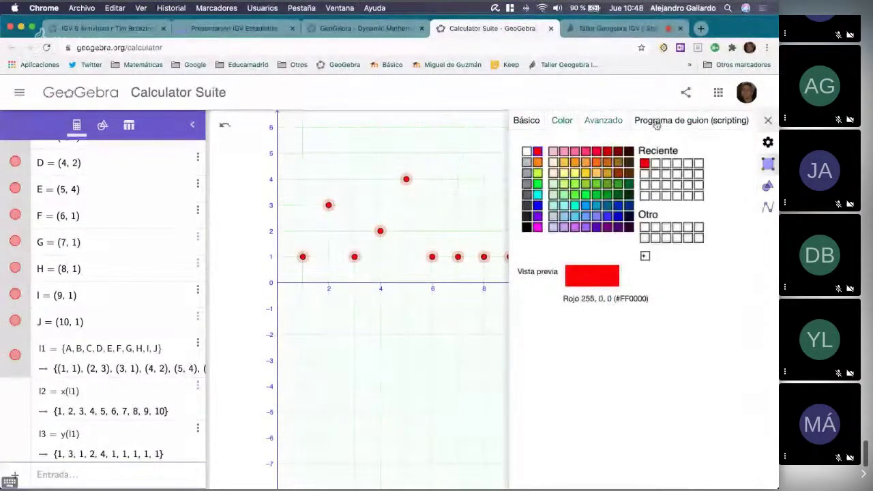
# Hide list l1 in the graphics view, then close the settings and deselect the points.
pyautogui.click(768, 120)
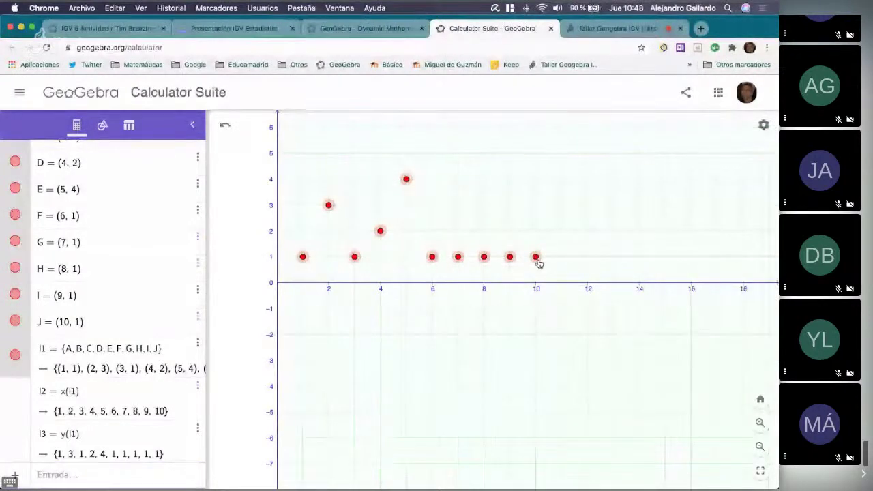
pyautogui.rightClick(537, 257)
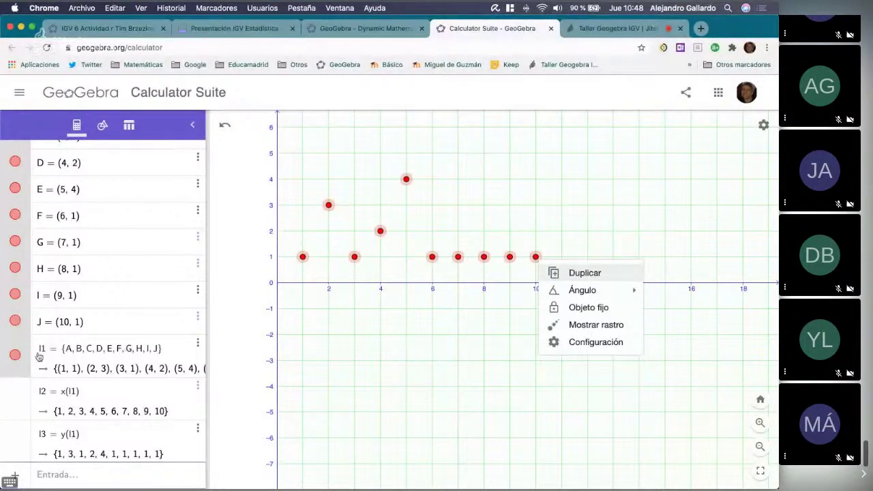
pyautogui.click(16, 355)
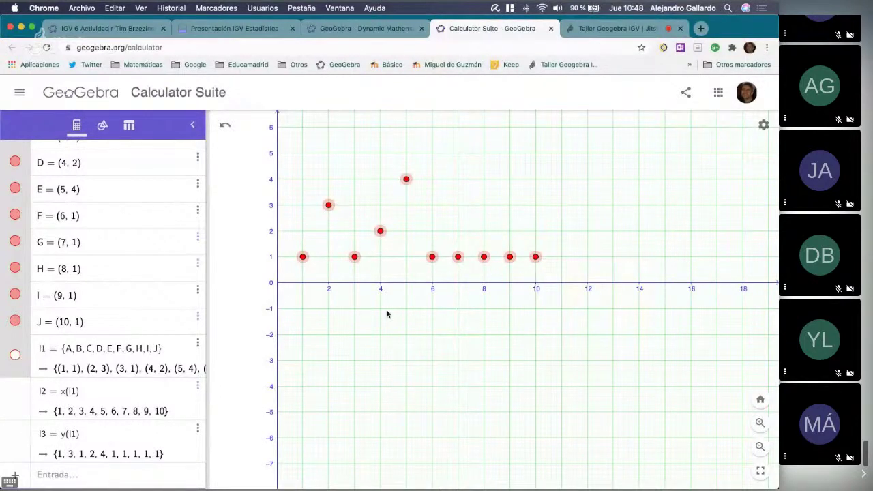
pyautogui.rightClick(537, 258)
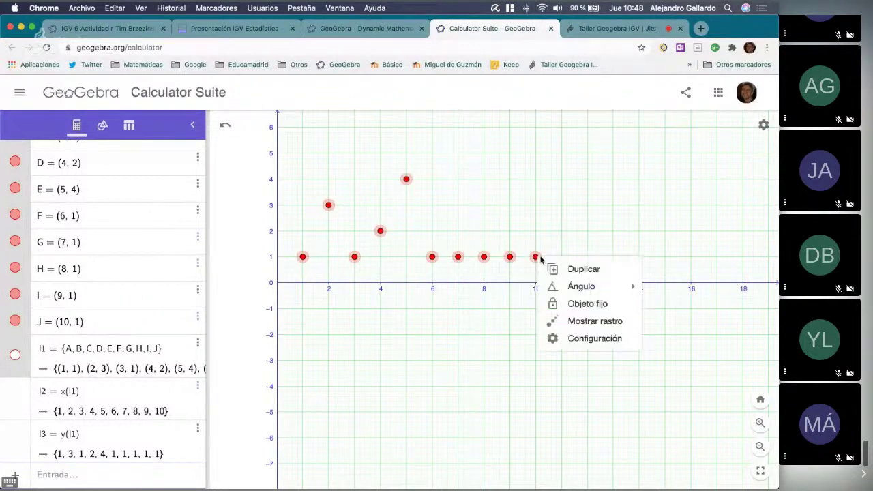
pyautogui.click(578, 338)
pyautogui.click(562, 120)
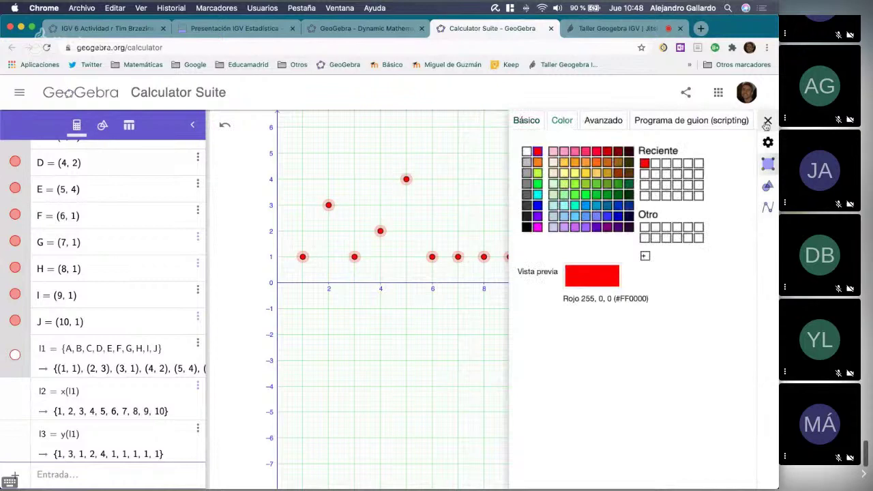
pyautogui.click(768, 120)
pyautogui.click(539, 194)
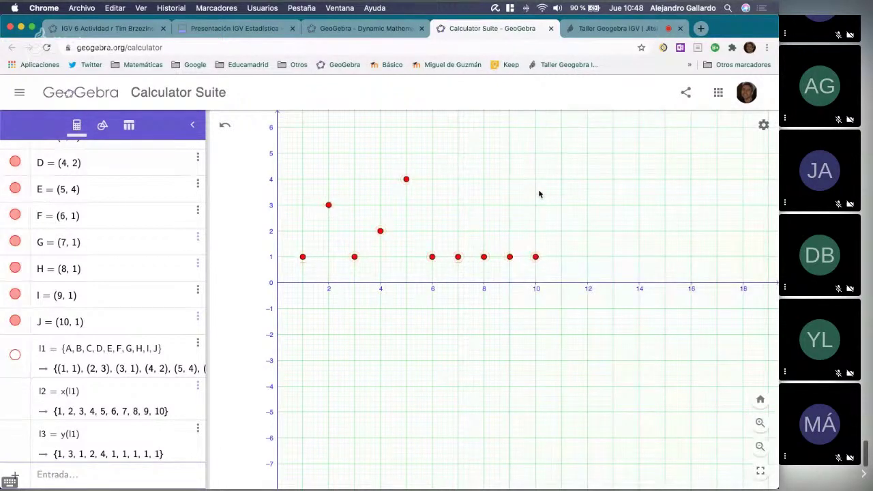
# Select points A through J in the algebra list and set their point size to 7.
pyautogui.scroll(2, 103, 264)
pyautogui.scroll(-2, 103, 264)
pyautogui.moveTo(446, 185); pyautogui.dragTo(491, 189)
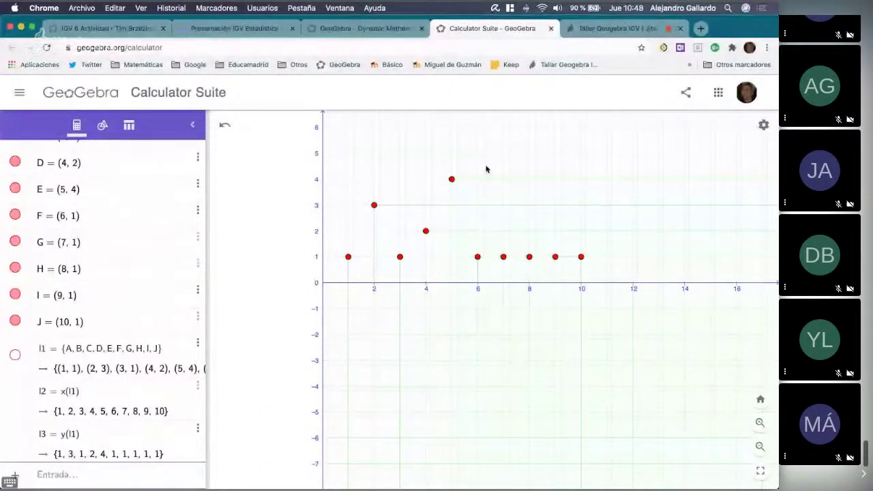
pyautogui.scroll(2, 92, 208)
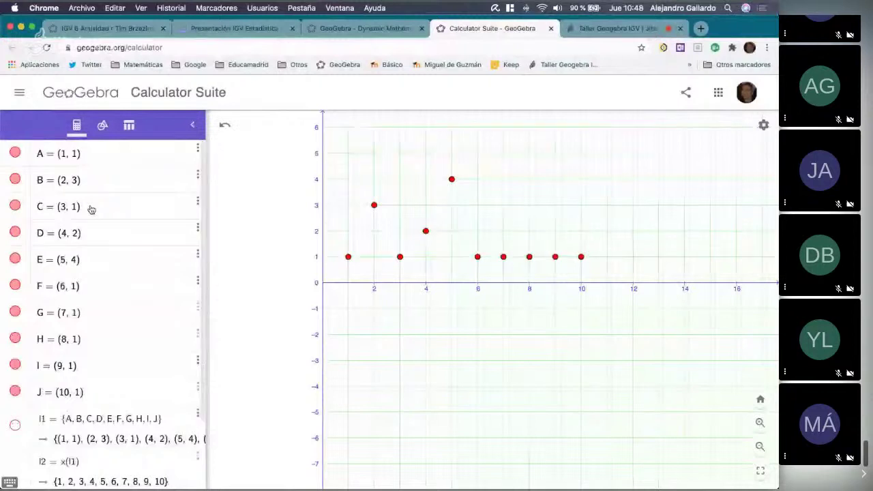
pyautogui.click(26, 159)
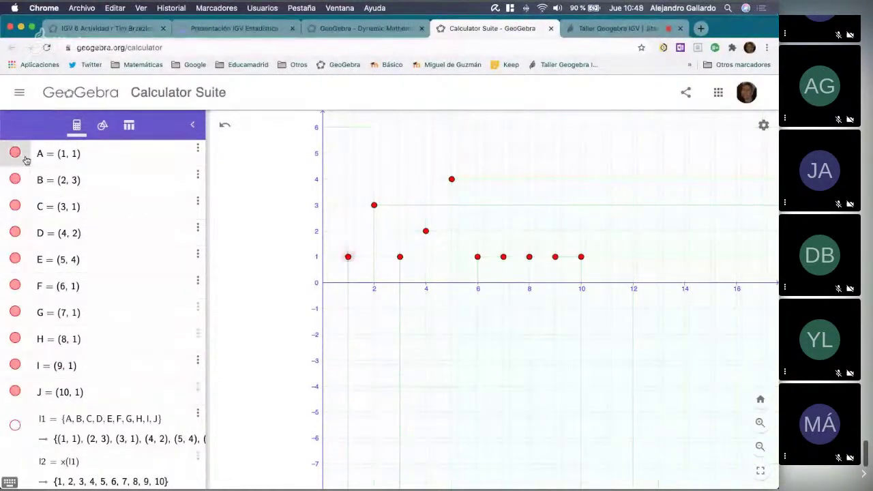
pyautogui.keyDown('shift'); pyautogui.click(27, 394); pyautogui.keyUp('shift')
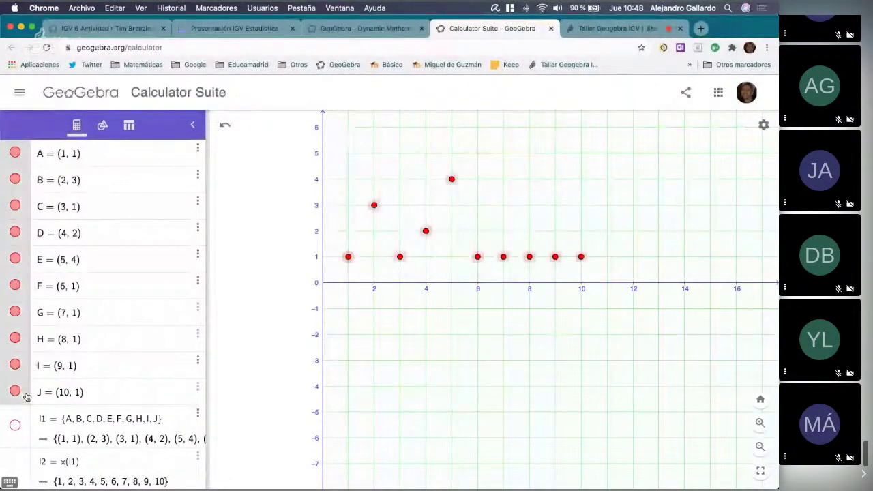
pyautogui.rightClick(15, 239)
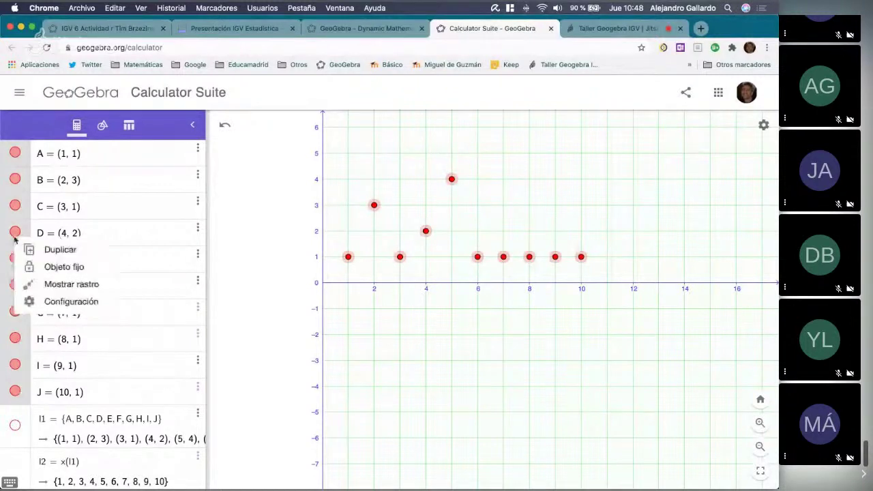
pyautogui.click(54, 302)
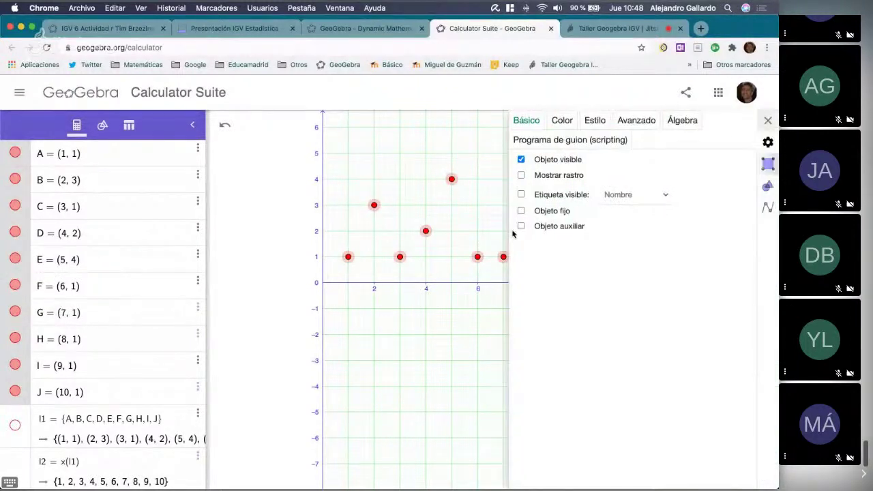
pyautogui.click(594, 121)
pyautogui.moveTo(626, 166); pyautogui.dragTo(641, 165)
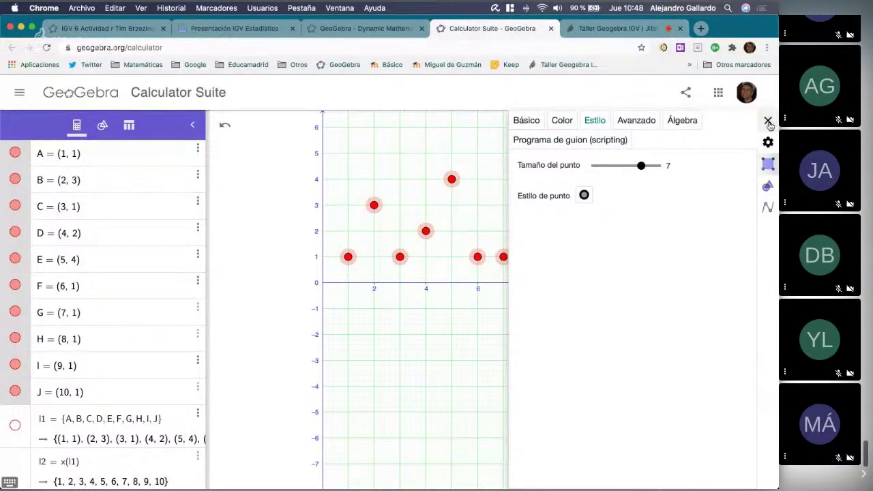
pyautogui.click(529, 122)
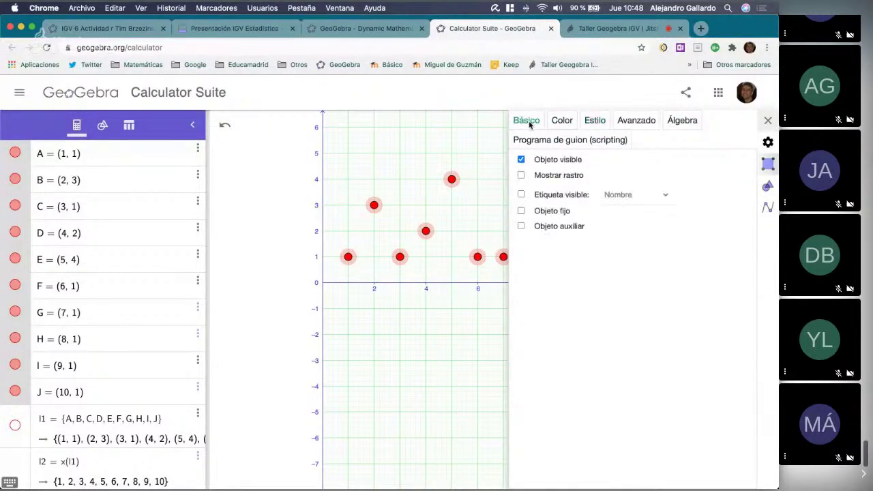
pyautogui.click(769, 121)
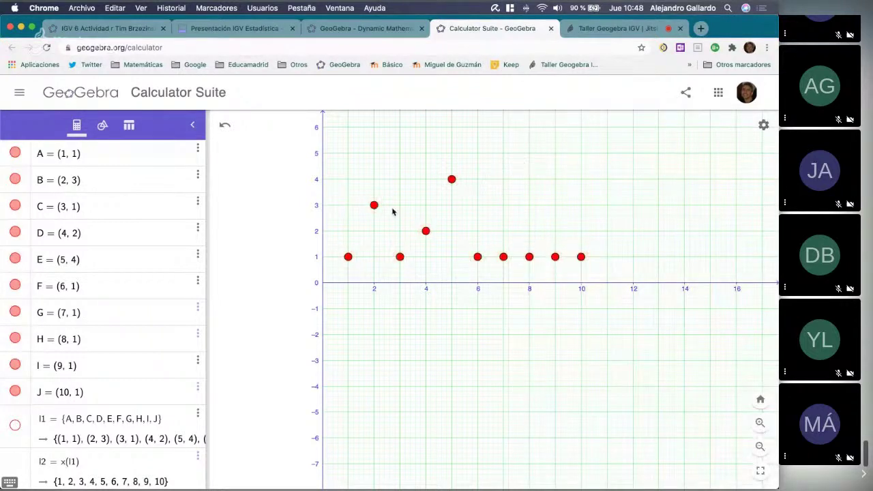
# Open the settings of point A and give it the caption $%y$.
pyautogui.rightClick(349, 263)
pyautogui.click(408, 322)
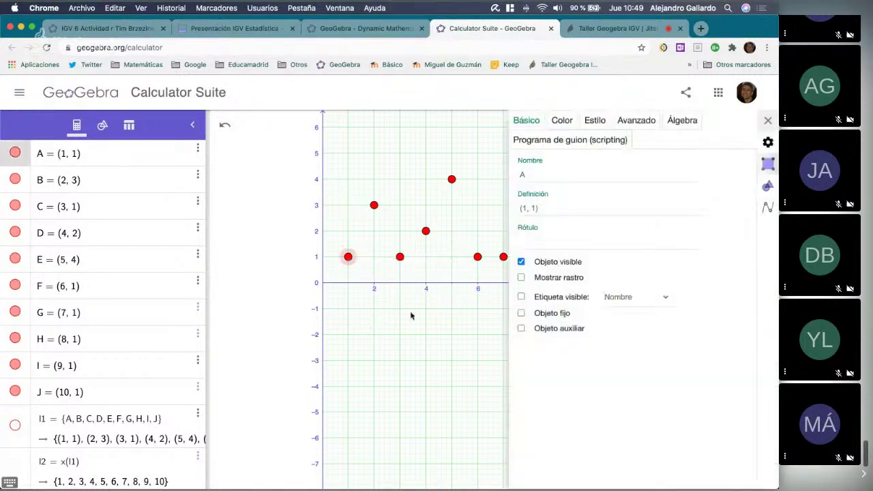
pyautogui.click(546, 244)
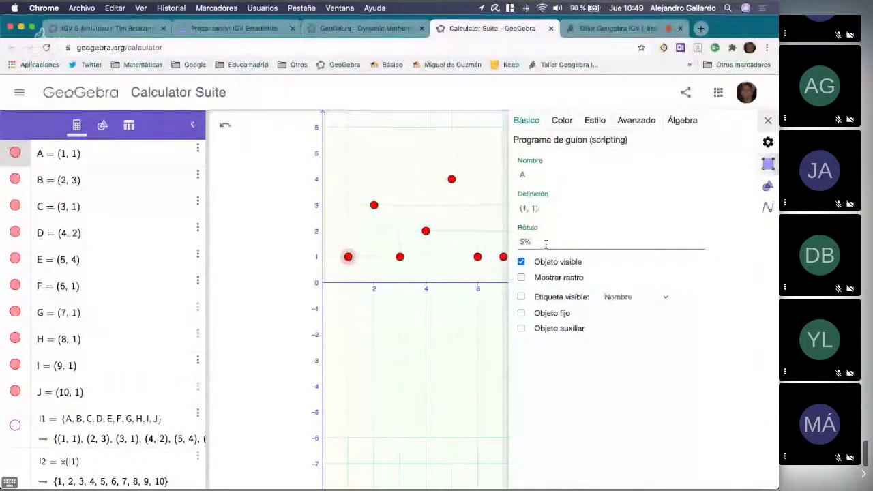
pyautogui.write('$%y$')
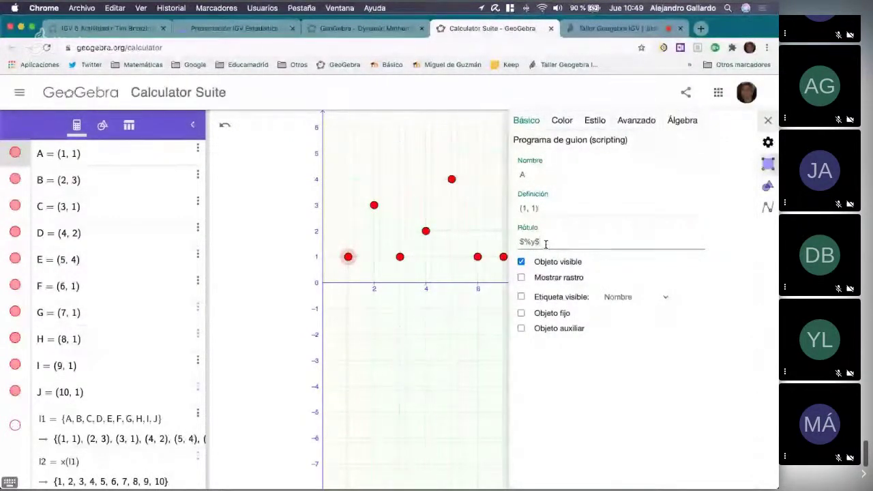
pyautogui.press('Return')
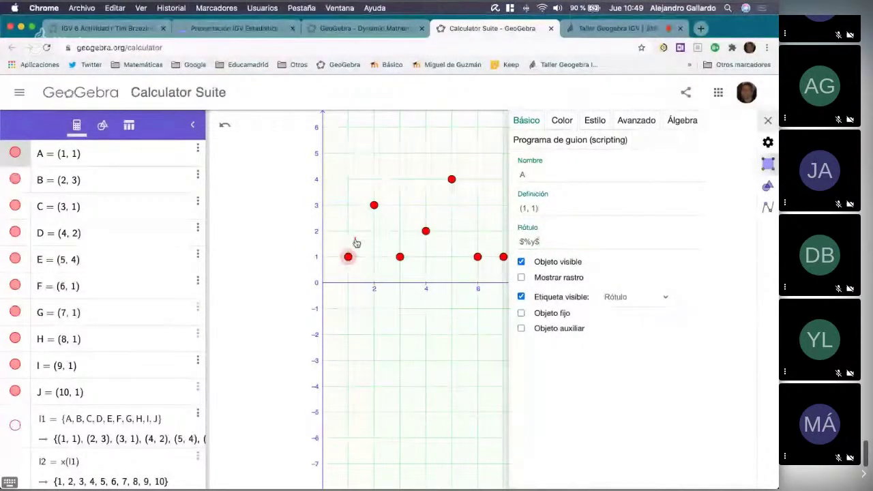
# Give point B the caption $%y$ and center its label above the point.
pyautogui.click(374, 206)
pyautogui.click(543, 235)
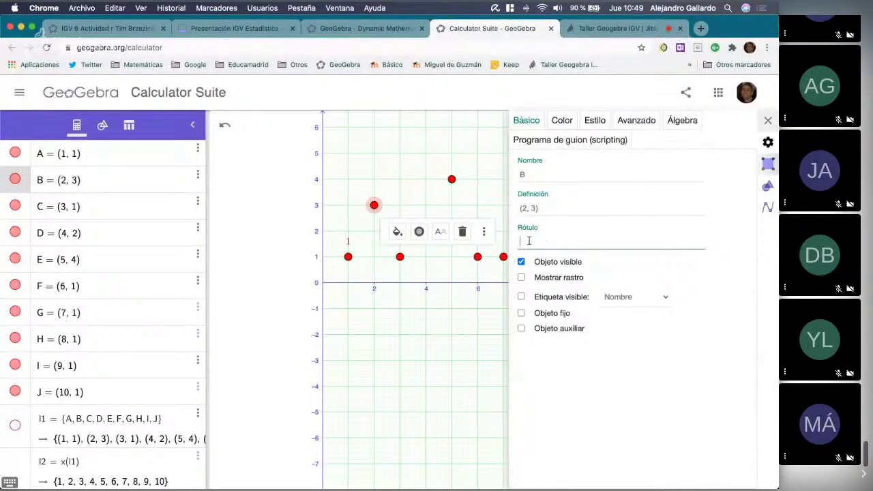
pyautogui.write('https://www.youtube.com/watch?v=1mAGaAVjTh0')
pyautogui.press('super+a')
pyautogui.press('BackSpace')
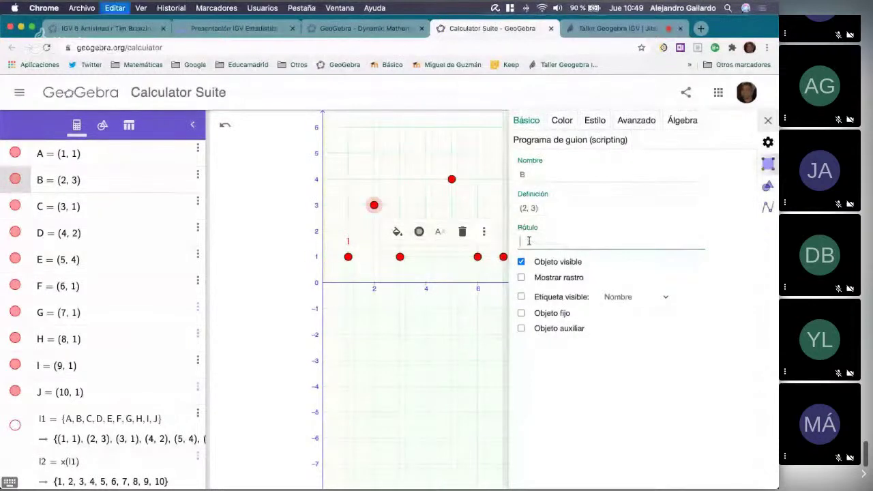
pyautogui.write('$%')
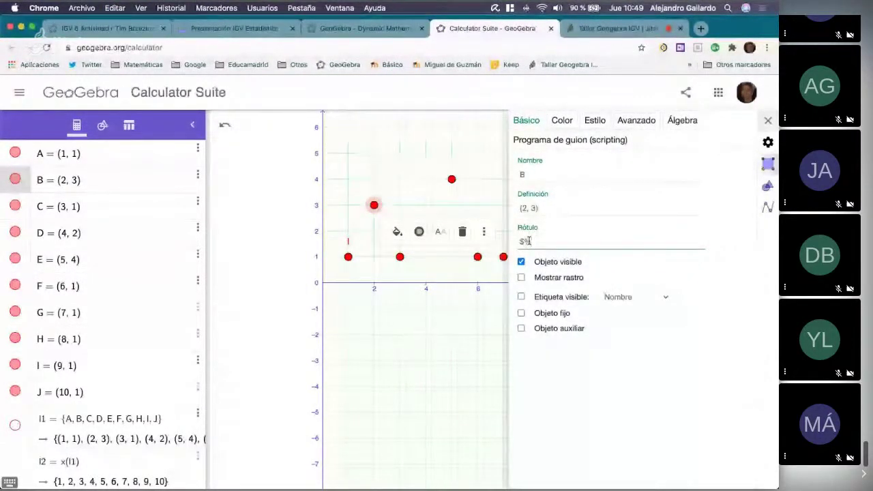
pyautogui.write('y$')
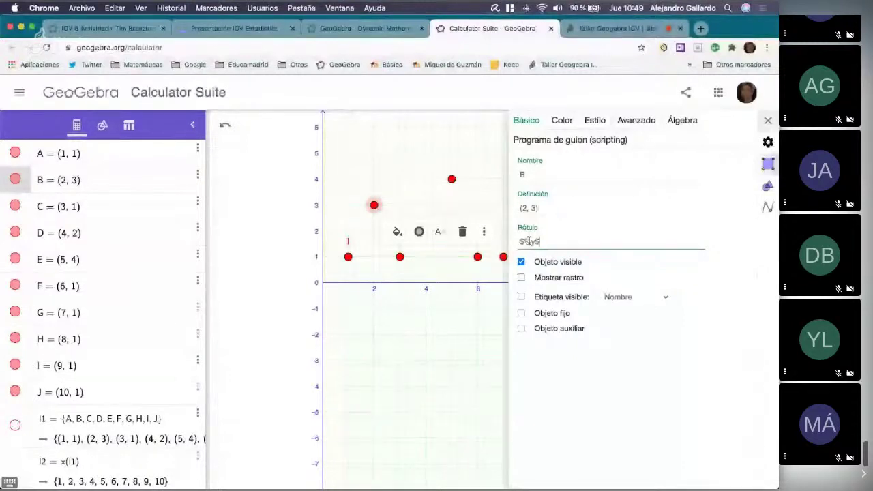
pyautogui.press('Return')
pyautogui.click(554, 246)
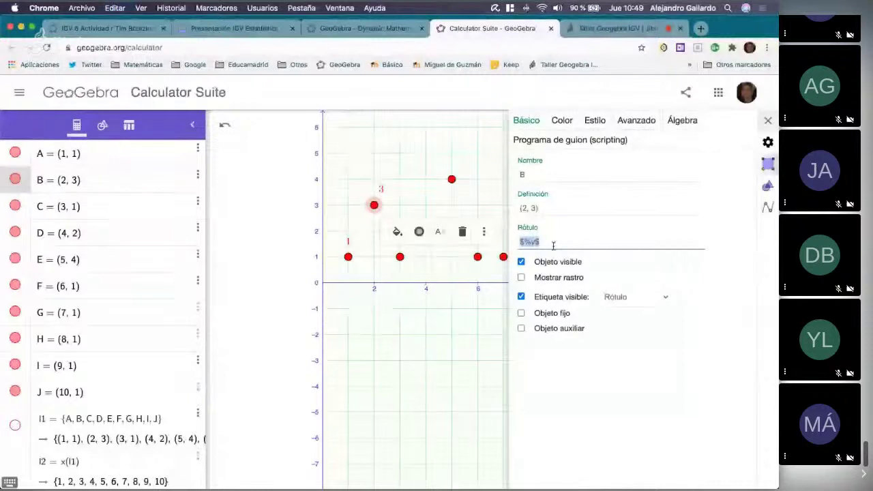
pyautogui.click(383, 190)
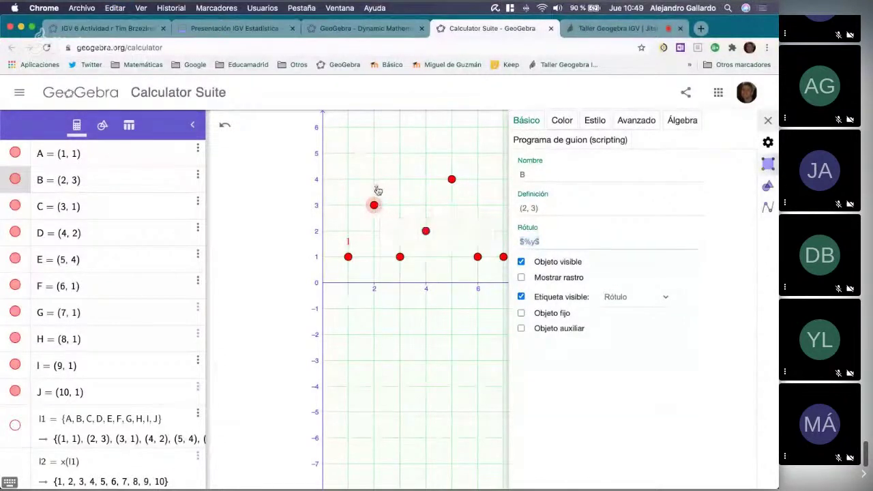
# Give point C the caption $%y$ and center its label above the point.
pyautogui.click(400, 257)
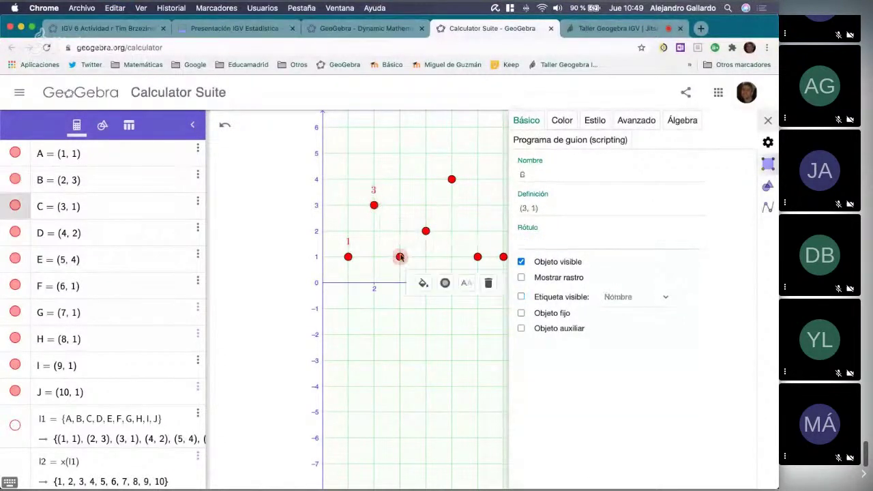
pyautogui.click(526, 233)
pyautogui.write('$%y$')
pyautogui.moveTo(408, 241); pyautogui.dragTo(403, 243)
# Give point D the caption $%y$ and center its label above the point.
pyautogui.click(426, 231)
pyautogui.click(533, 242)
pyautogui.write('$%y$')
pyautogui.press('Return')
pyautogui.moveTo(434, 214); pyautogui.dragTo(426, 214)
# Give point E at (5, 4) the caption $%y$.
pyautogui.click(451, 180)
pyautogui.click(533, 243)
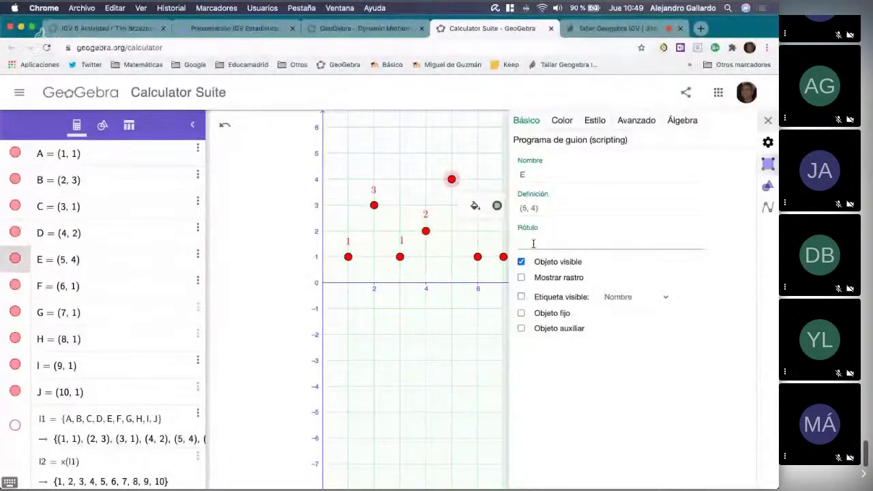
pyautogui.write('$%y$')
pyautogui.press('Return')
# Give point F at (6, 1) the caption $%y$.
pyautogui.moveTo(373, 162); pyautogui.dragTo(288, 167)
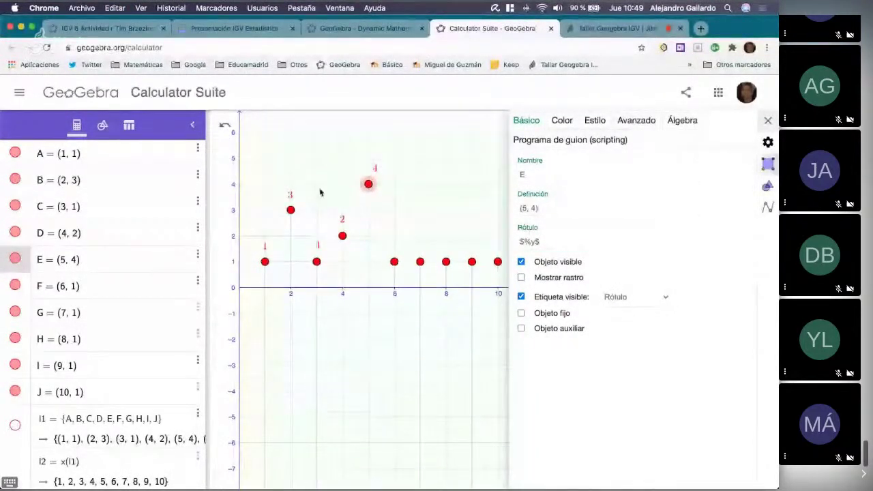
pyautogui.click(394, 261)
pyautogui.click(545, 244)
pyautogui.write('$%y$')
pyautogui.press('Return')
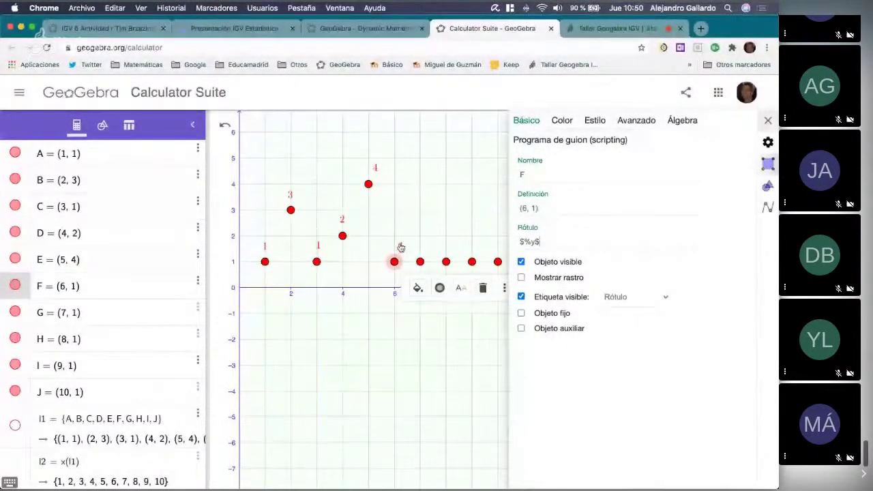
# Give points G and H the caption $%y$.
pyautogui.click(421, 262)
pyautogui.click(528, 242)
pyautogui.write('$%y$')
pyautogui.press('Return')
pyautogui.click(446, 262)
pyautogui.click(536, 243)
pyautogui.write('$%y$')
pyautogui.press('Return')
# Give points I and J the caption $%y$.
pyautogui.click(472, 262)
pyautogui.click(549, 243)
pyautogui.write('$%y$')
pyautogui.press('Return')
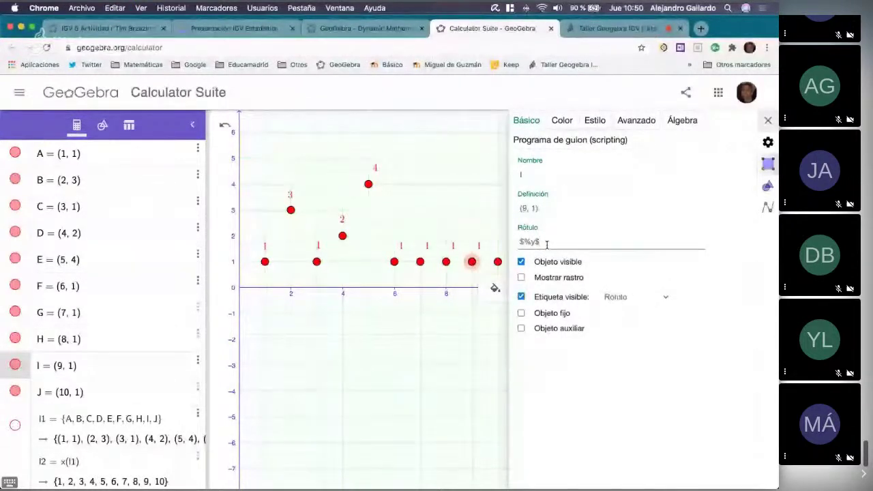
pyautogui.click(498, 262)
pyautogui.click(548, 243)
pyautogui.write('$%y$')
pyautogui.press('Return')
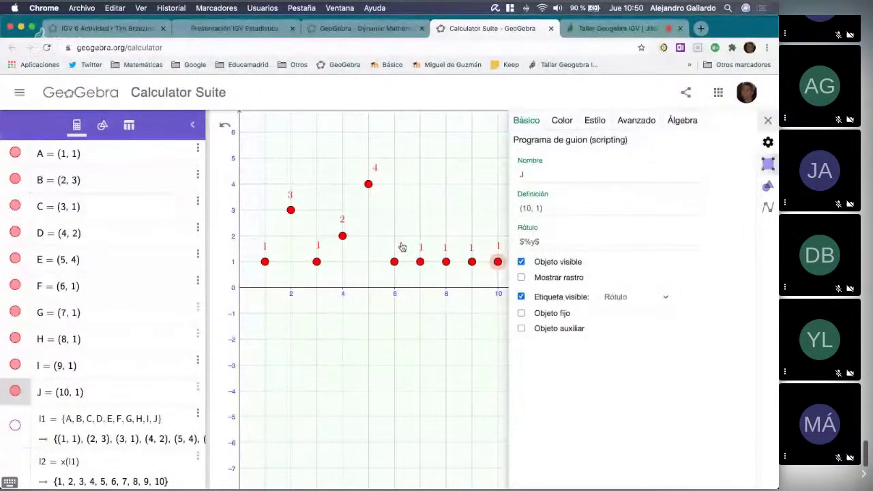
# Center point E's label above the point, close the settings and move point J up to (10, 2).
pyautogui.moveTo(375, 171); pyautogui.dragTo(369, 172)
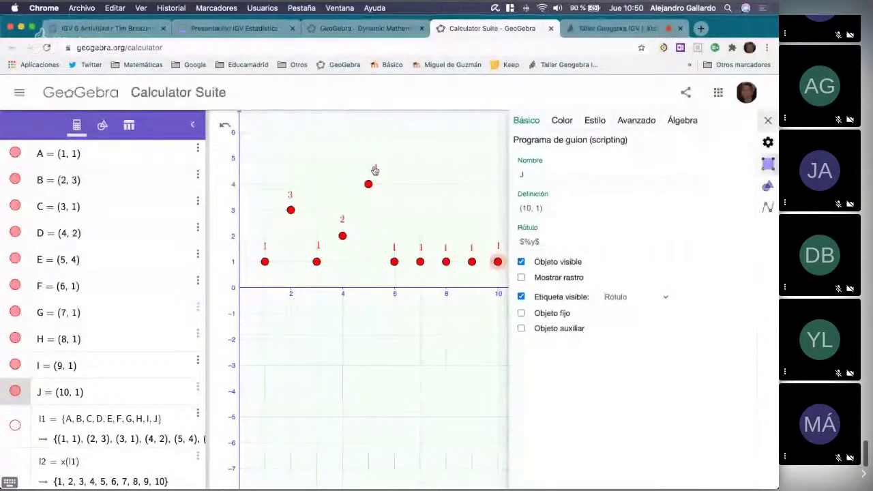
pyautogui.click(768, 120)
pyautogui.moveTo(499, 262); pyautogui.dragTo(498, 241)
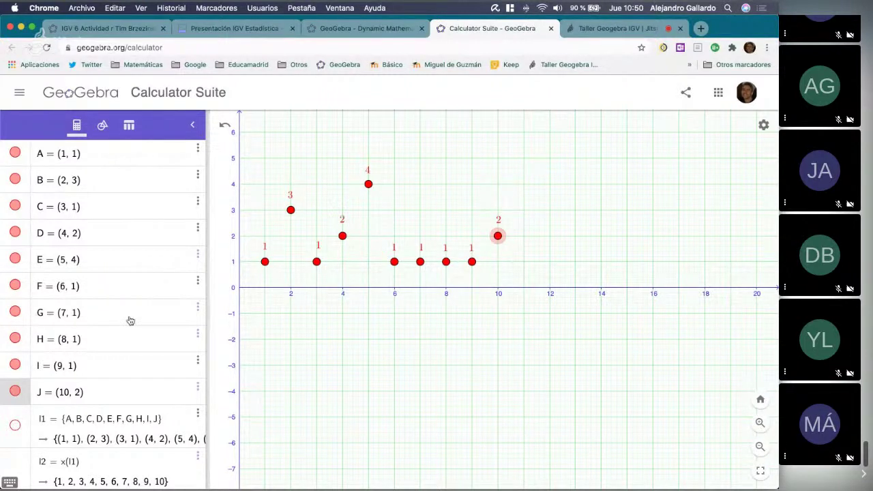
# Define the nested list Secuencia(Secuencia(Elemento(l2, j), i, 1, Elemento(l3, j)), j, 1, 10) to repeat each x-value by its frequency.
pyautogui.scroll(-2, 130, 320)
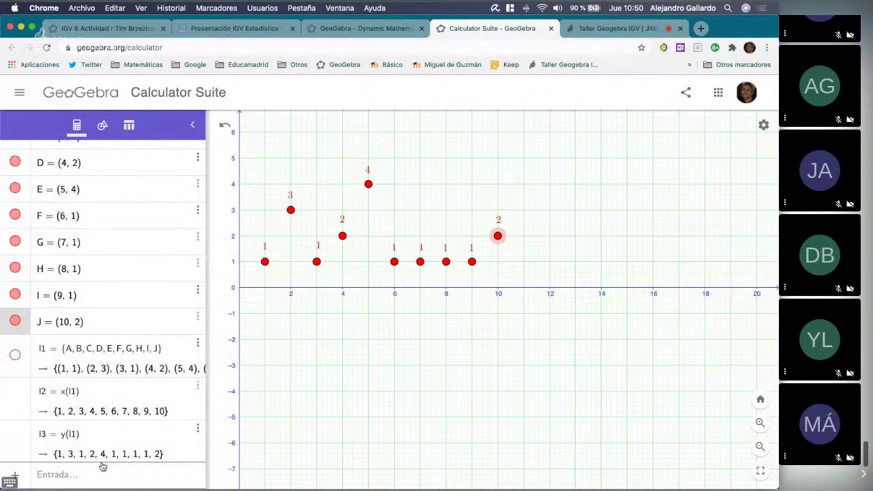
pyautogui.click(67, 474)
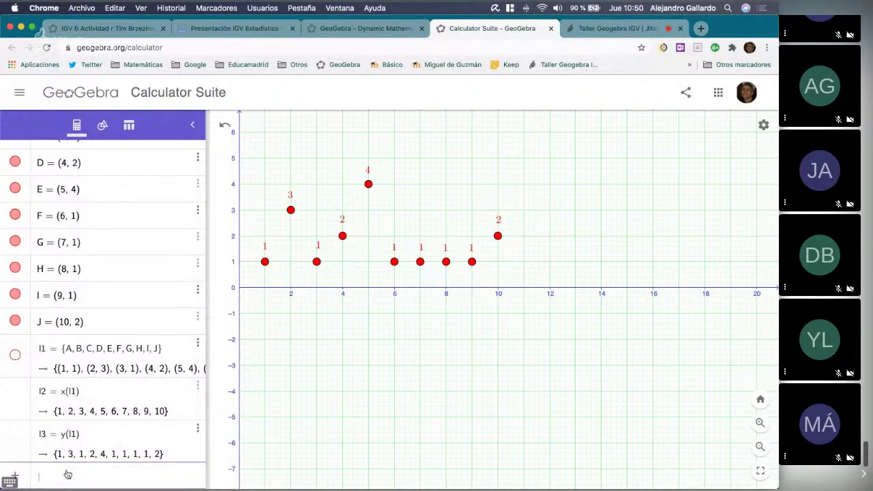
pyautogui.write('Secue')
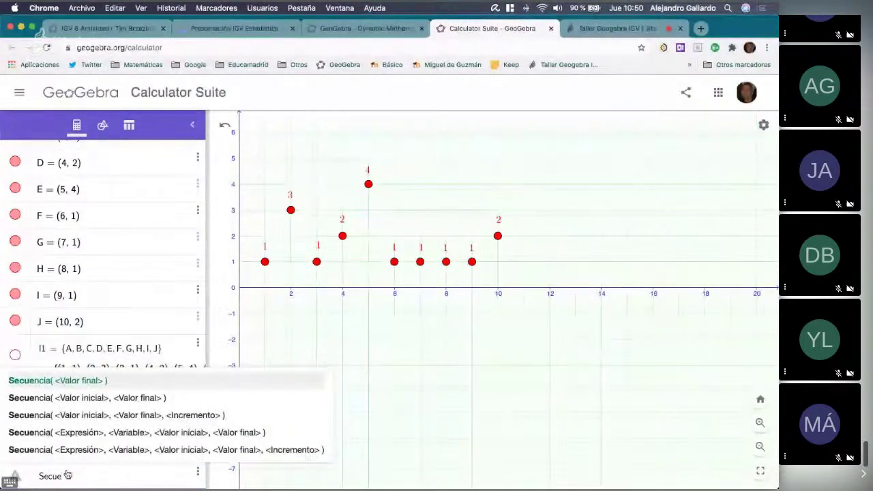
pyautogui.press('Return')
pyautogui.write('Secuencia(S')
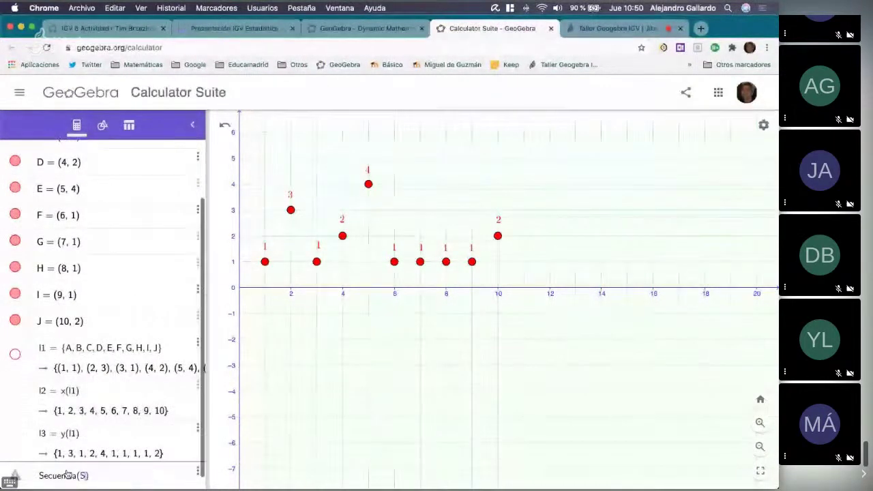
pyautogui.press('Return')
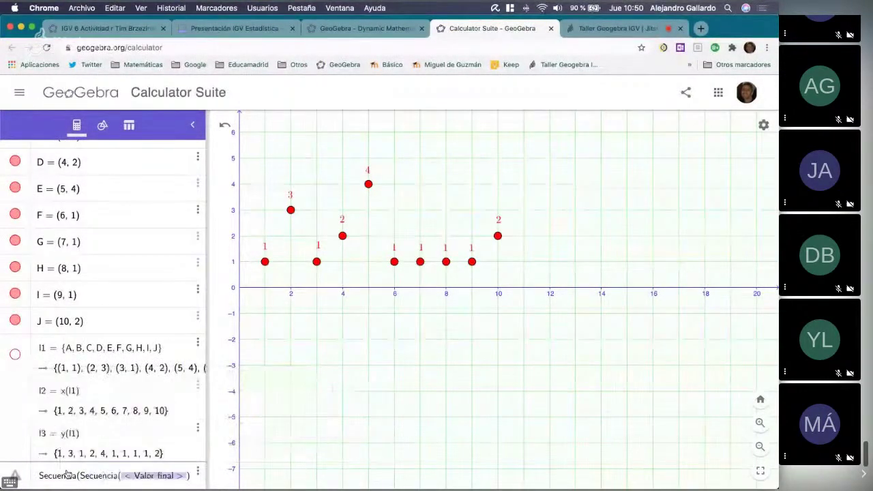
pyautogui.write('Elem')
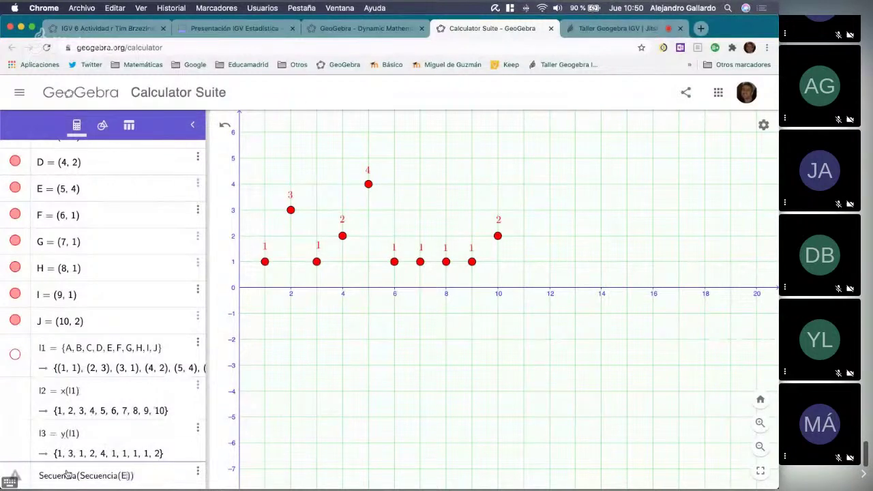
pyautogui.write('ento')
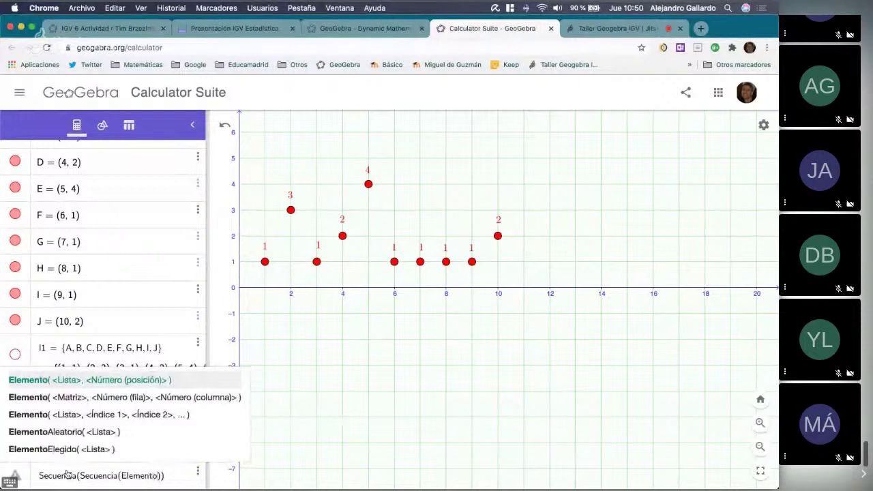
pyautogui.write('(l2, ')
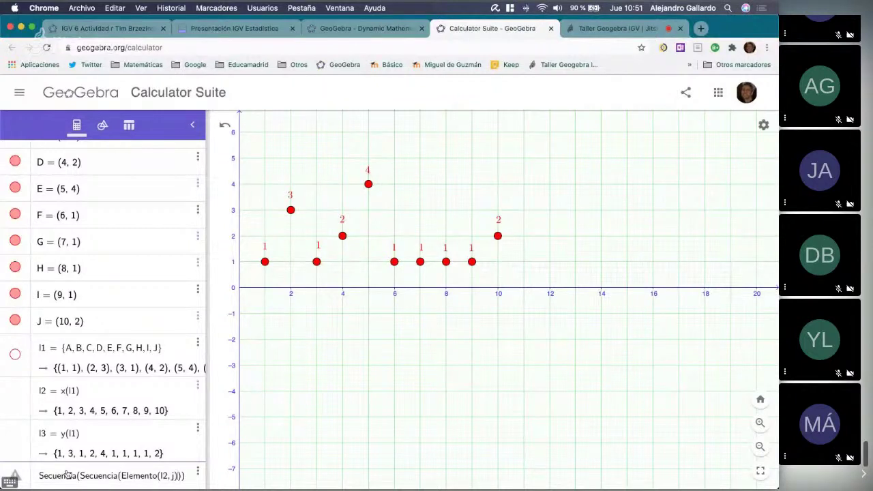
pyautogui.write('j), j, 1, 1')
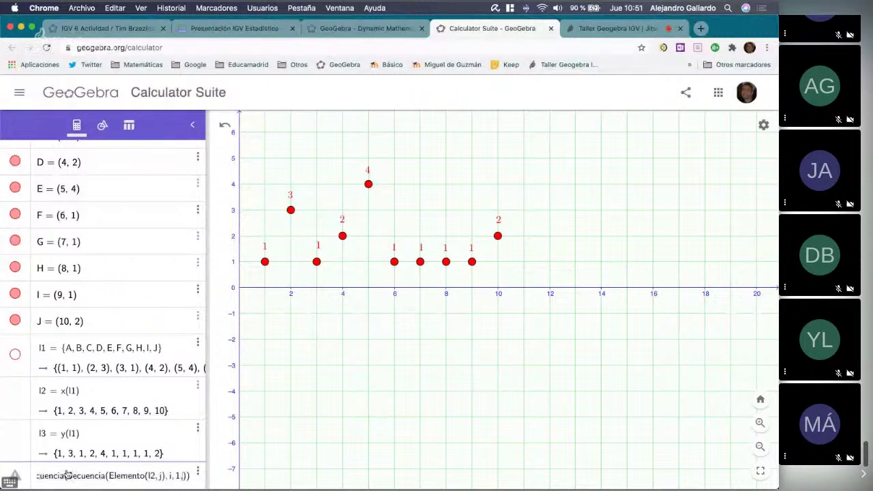
pyautogui.press('BackSpace')
pyautogui.write('Elemento(')
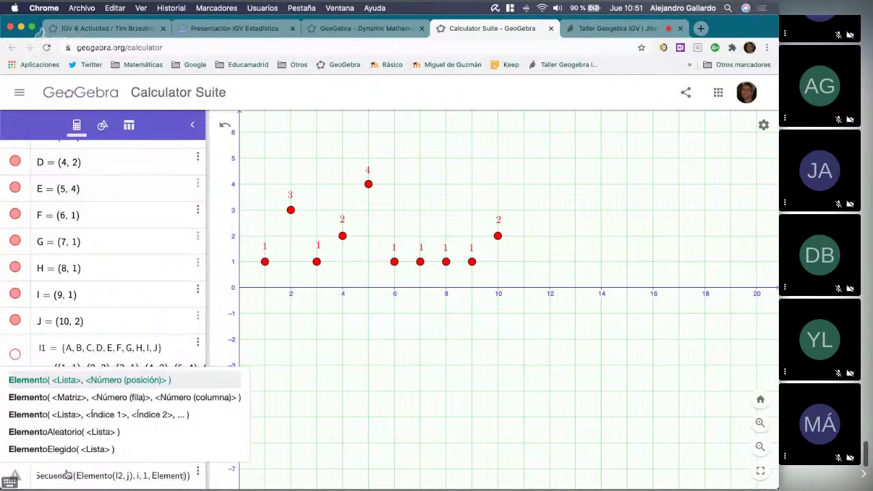
pyautogui.write('l3,')
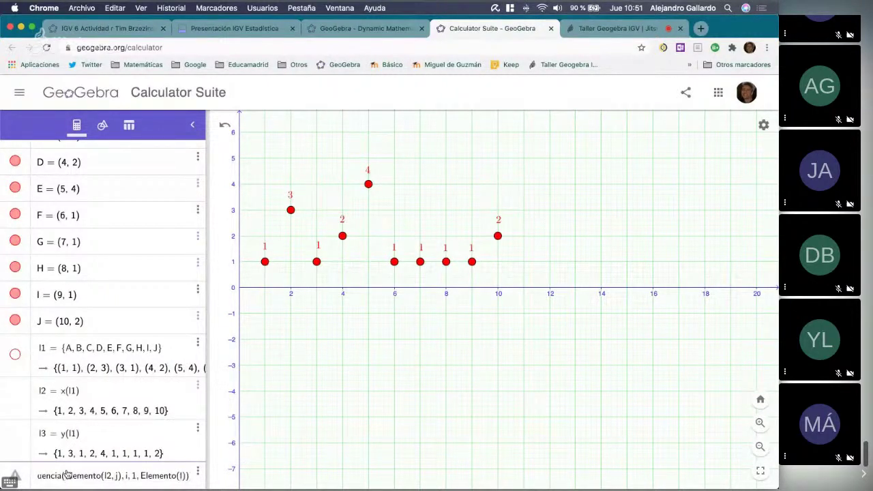
pyautogui.write('j)')
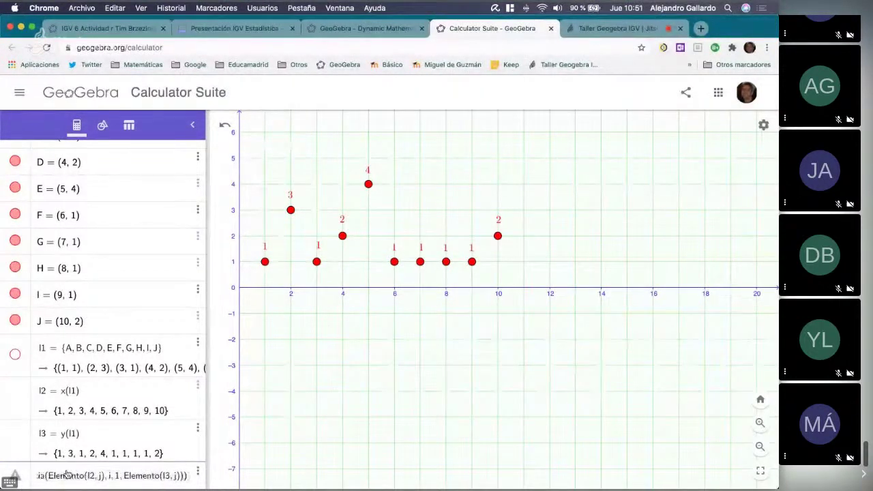
pyautogui.write('), j, 1')
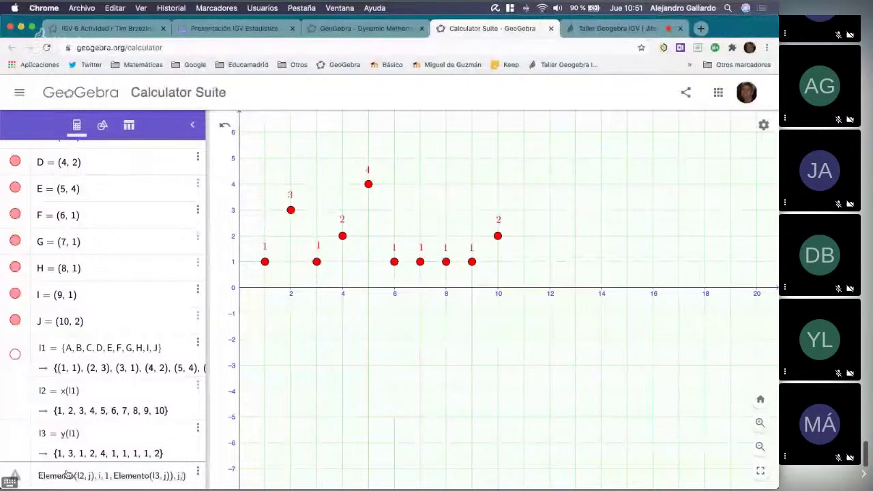
pyautogui.write(',')
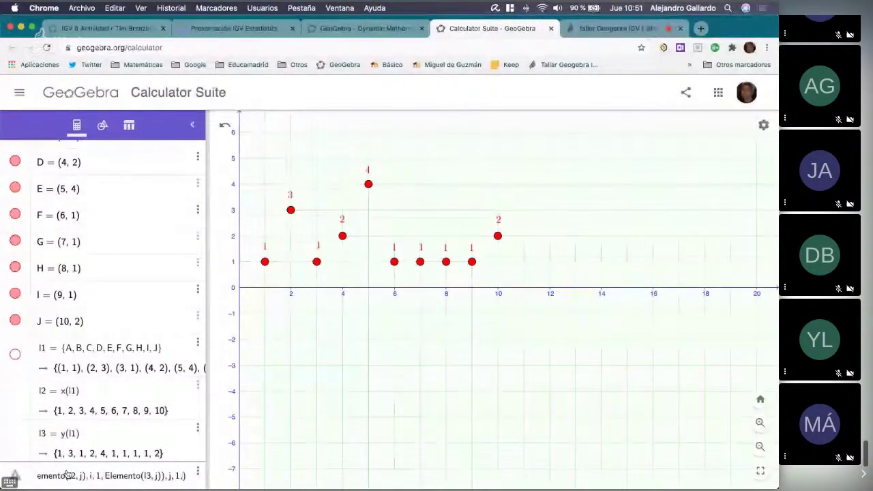
pyautogui.write('10')
pyautogui.press('Return')
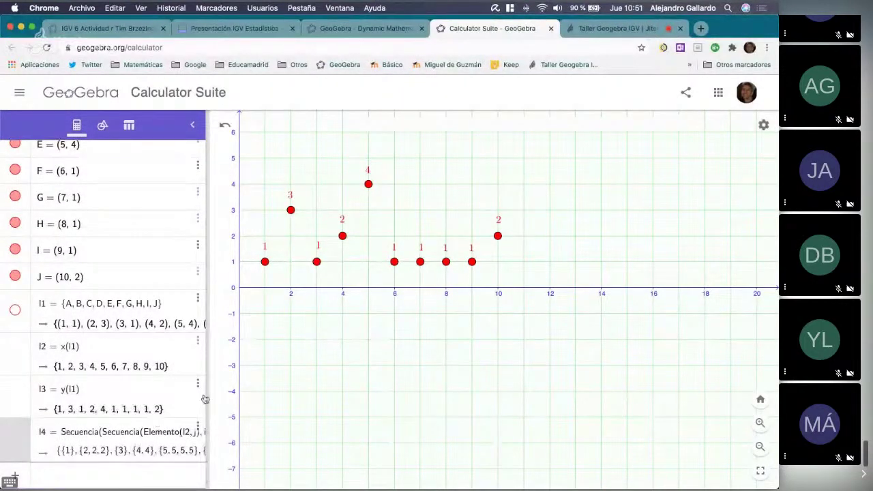
# Flatten the nested list into a single raw data list with Aplana(l4).
pyautogui.click(60, 478)
pyautogui.write('Apla')
pyautogui.press('Return')
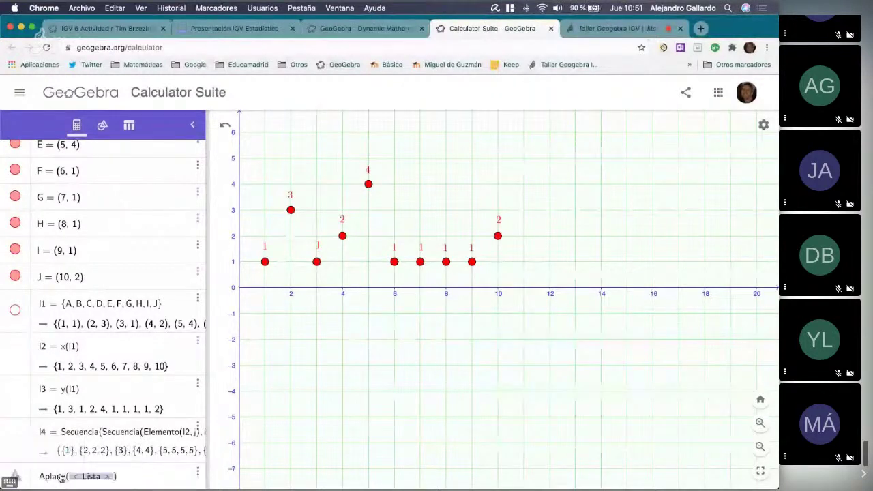
pyautogui.write('l4')
pyautogui.press('Return')
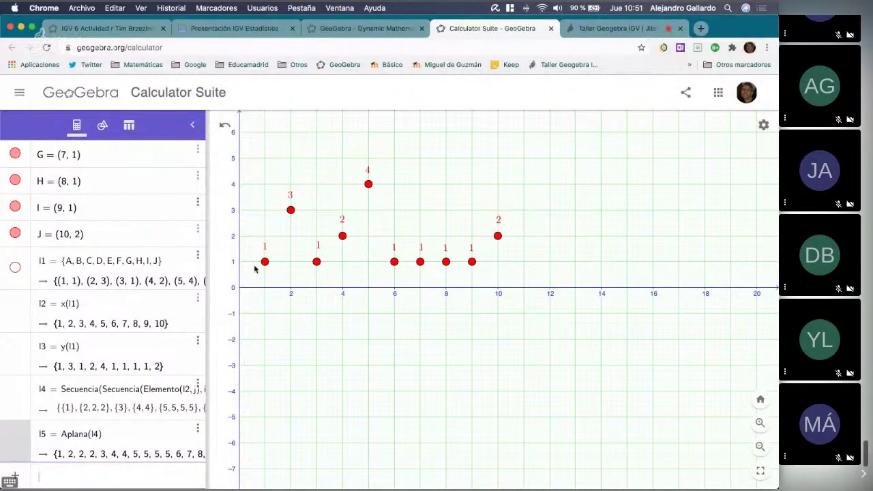
# Create a frequency table of the flattened data with TablaFrecuencias(l5).
pyautogui.moveTo(264, 217); pyautogui.dragTo(380, 248)
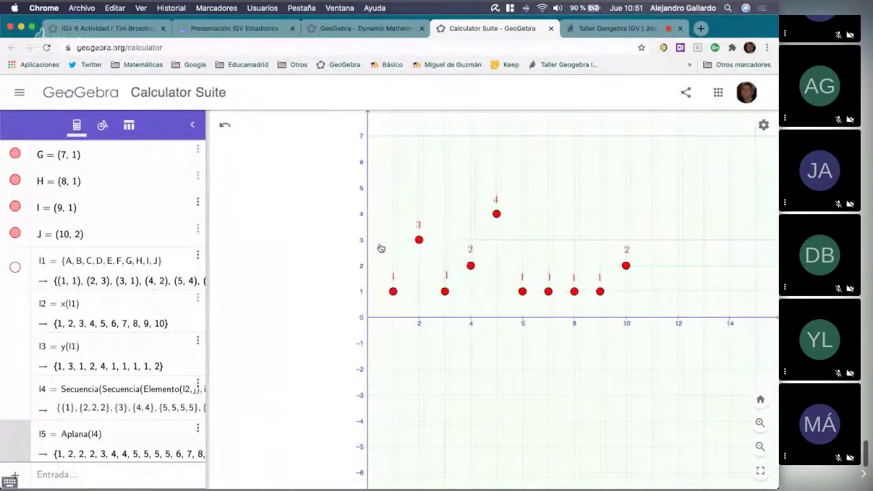
pyautogui.click(58, 477)
pyautogui.write('Tabla')
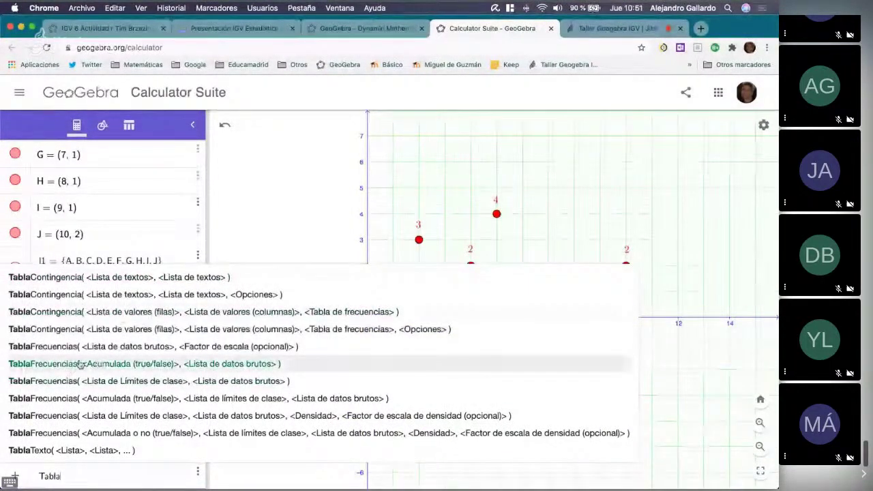
pyautogui.write('Frecuencias')
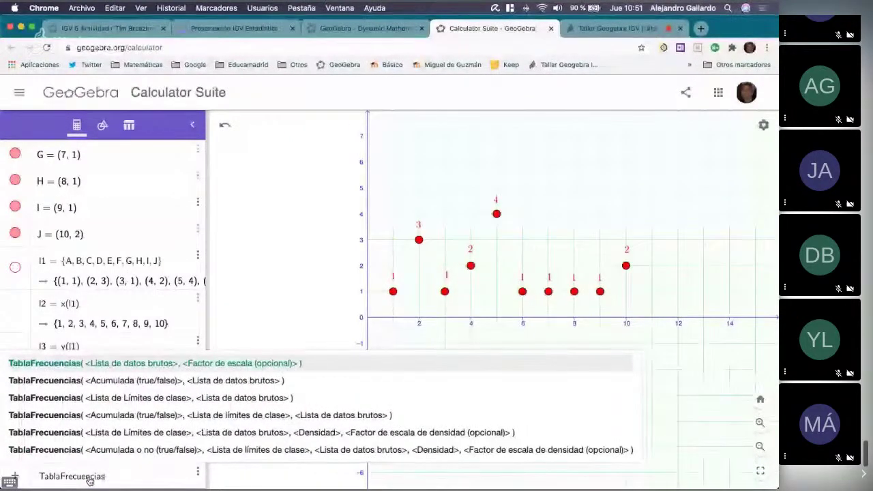
pyautogui.write('(')
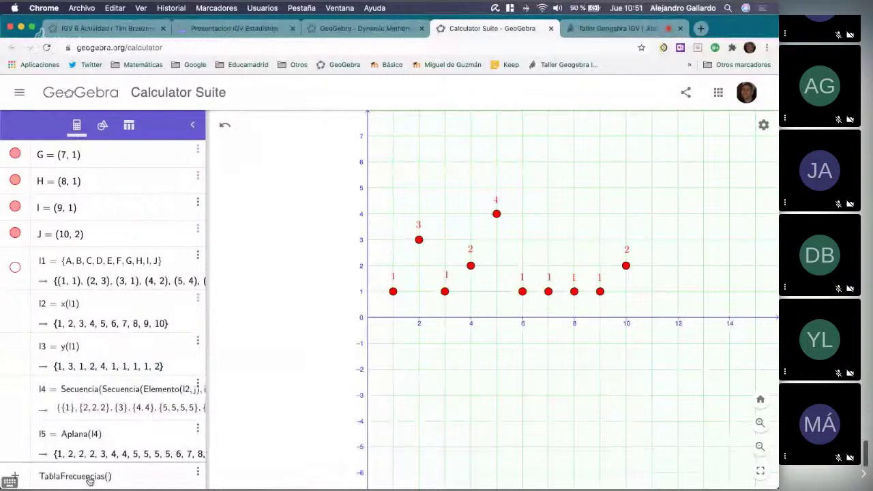
pyautogui.write('l5')
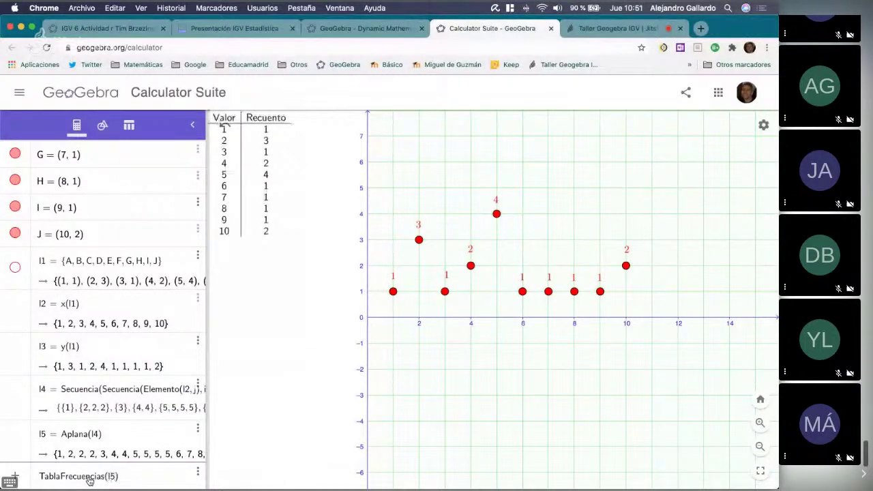
pyautogui.press('Return')
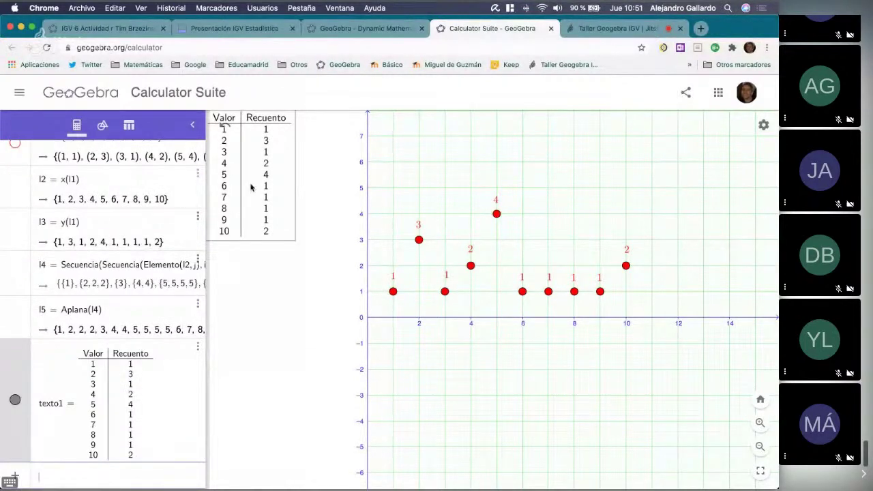
# Place the frequency table in the empty area beside the y-axis and move point B up to (2, 4).
pyautogui.moveTo(251, 157); pyautogui.dragTo(292, 189)
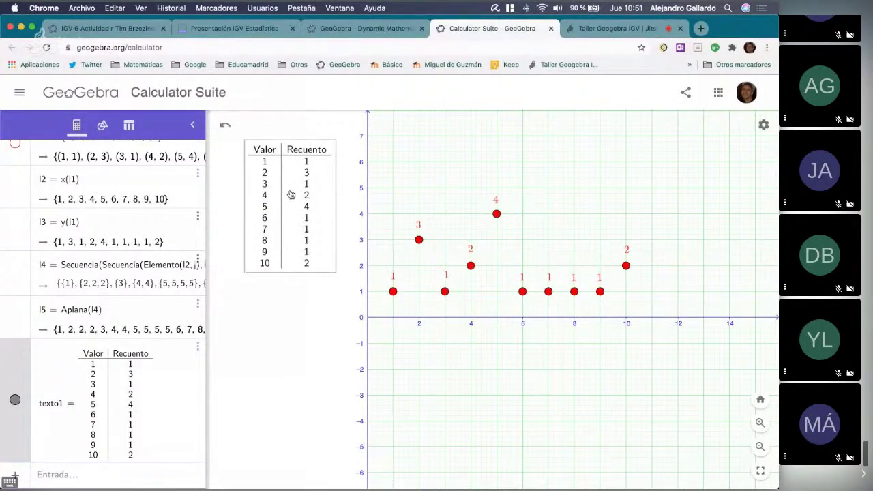
pyautogui.moveTo(290, 195); pyautogui.dragTo(289, 187)
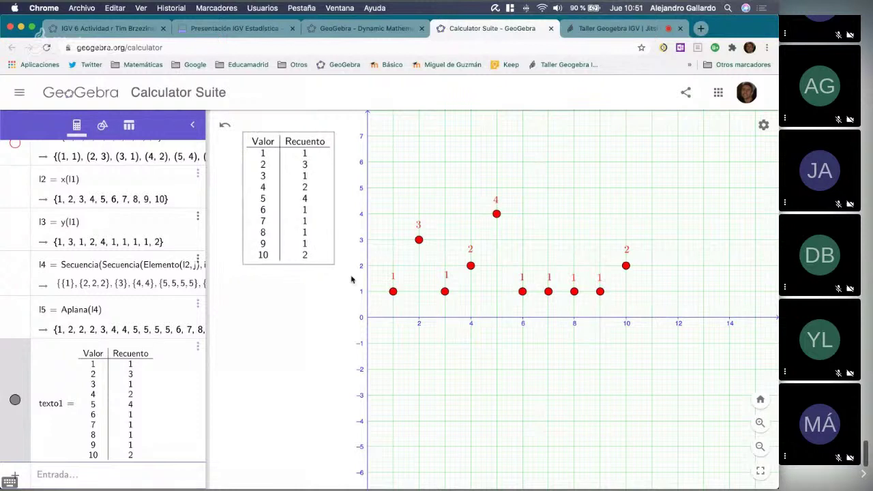
pyautogui.moveTo(380, 239); pyautogui.dragTo(415, 204)
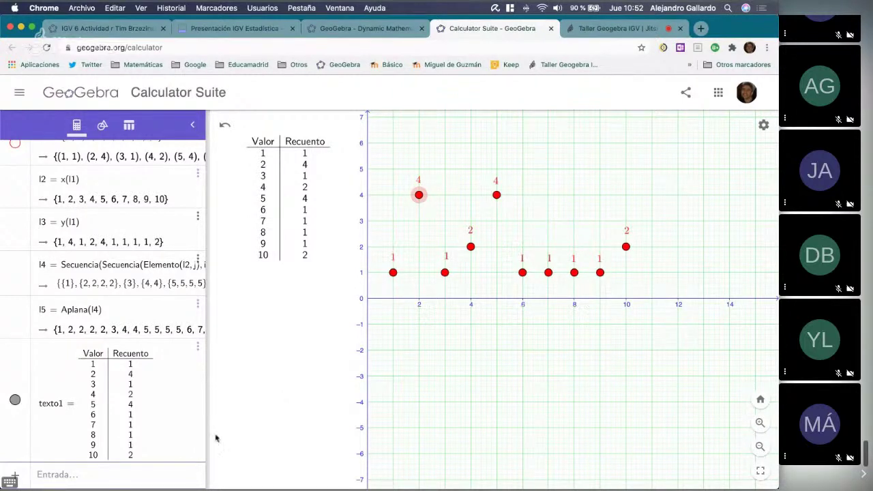
# Create a bar chart from lists l2 and l3 with bar width 0.45 using Barras(l2, l3, 0.45).
pyautogui.click(59, 475)
pyautogui.write('Barras')
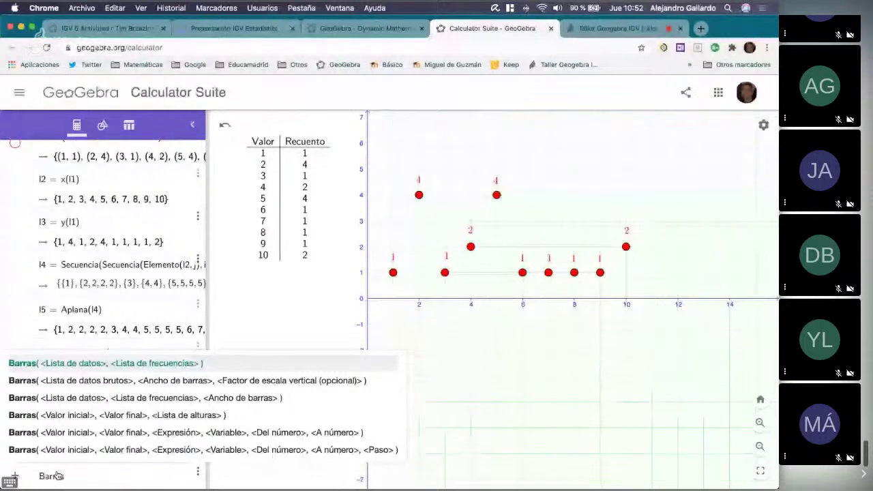
pyautogui.press('Return')
pyautogui.write('l2')
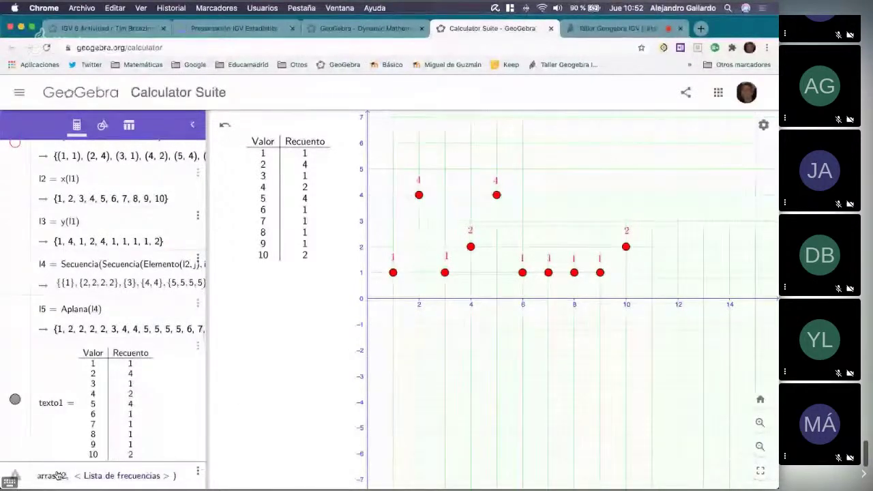
pyautogui.press('Tab')
pyautogui.write('l3')
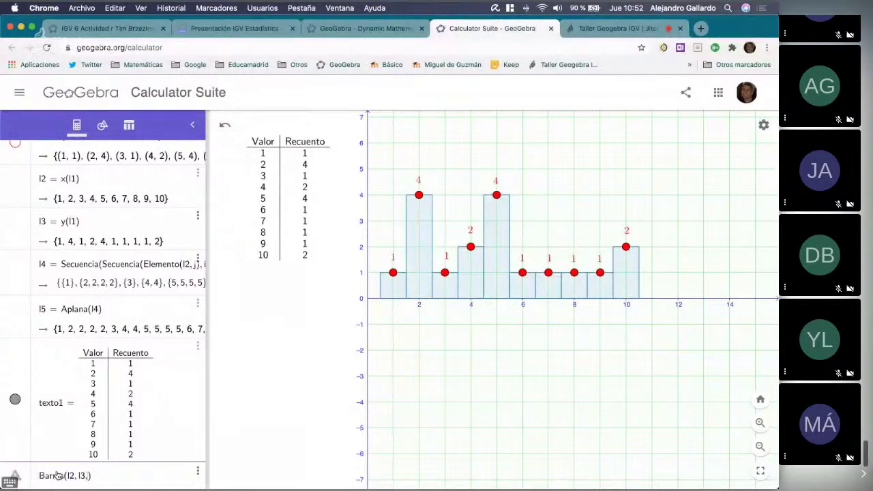
pyautogui.write(', 0')
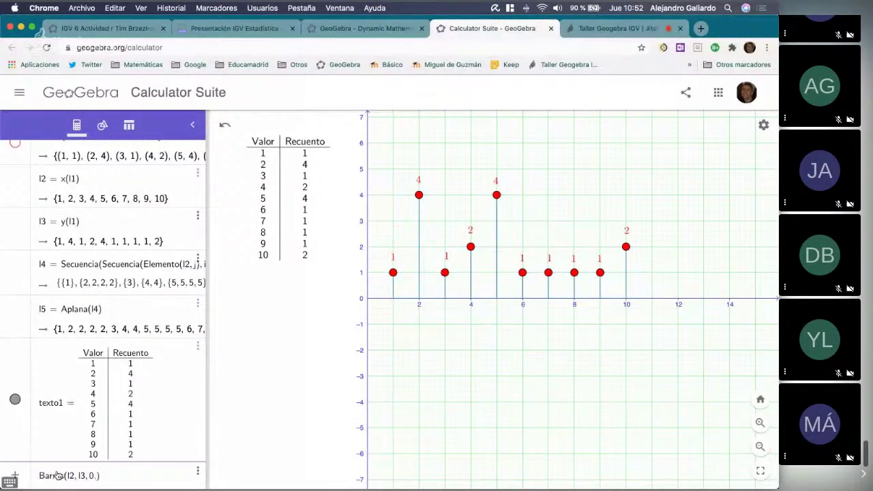
pyautogui.write('.2')
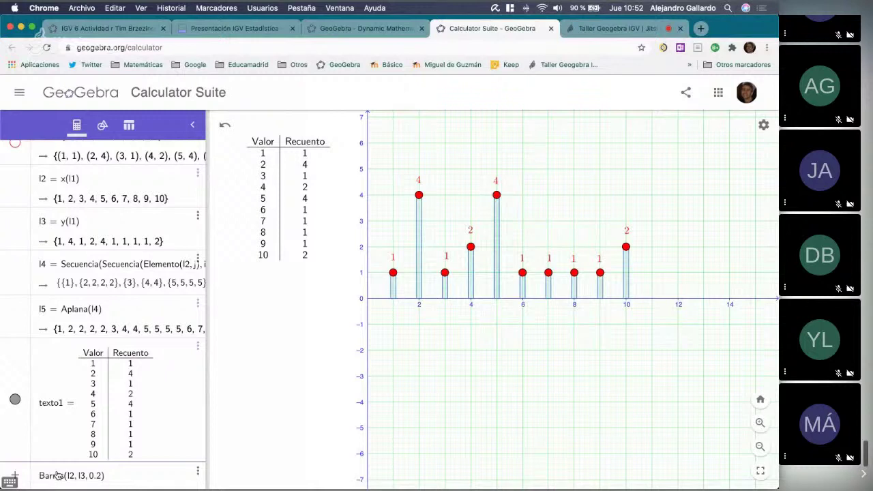
pyautogui.write('5')
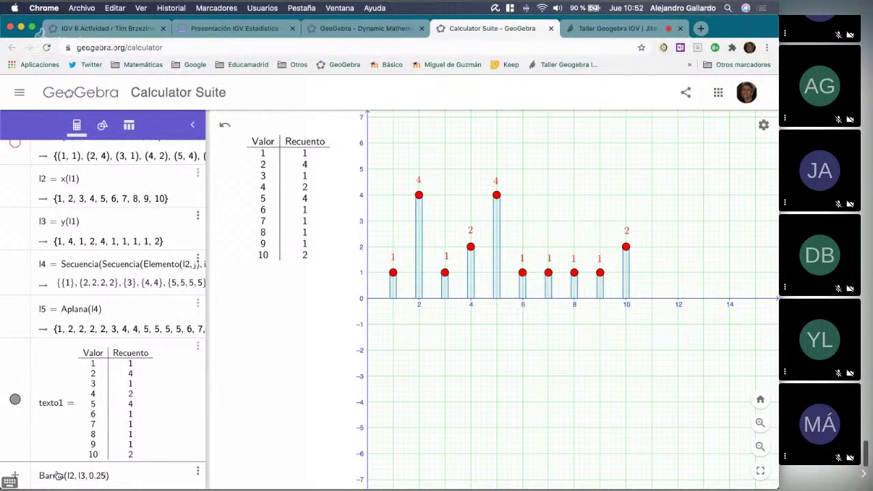
pyautogui.press('BackSpace')
pyautogui.press('BackSpace')
pyautogui.write('45')
pyautogui.press('Return')
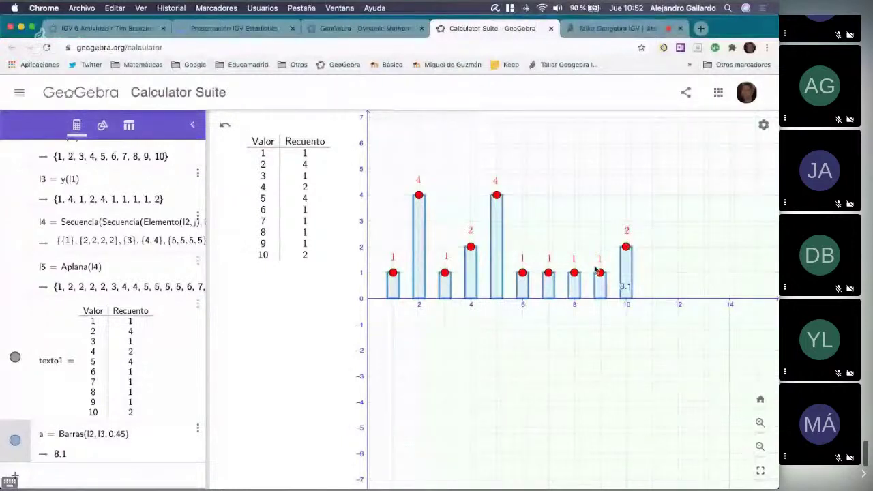
# Hide the bar chart's value label and color all its bars blue (#0099CC).
pyautogui.moveTo(600, 273)
pyautogui.mouseDown()
pyautogui.moveTo(600, 195)
pyautogui.moveTo(599, 276)
pyautogui.mouseUp()
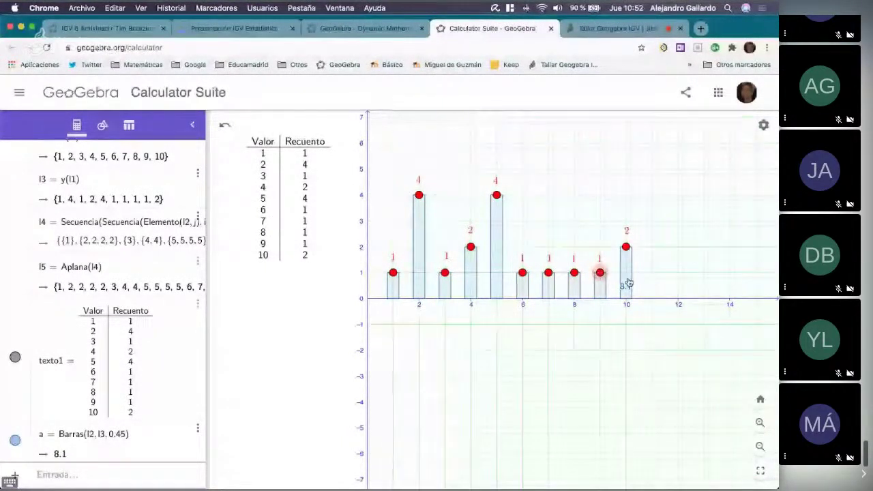
pyautogui.click(627, 279)
pyautogui.rightClick(628, 281)
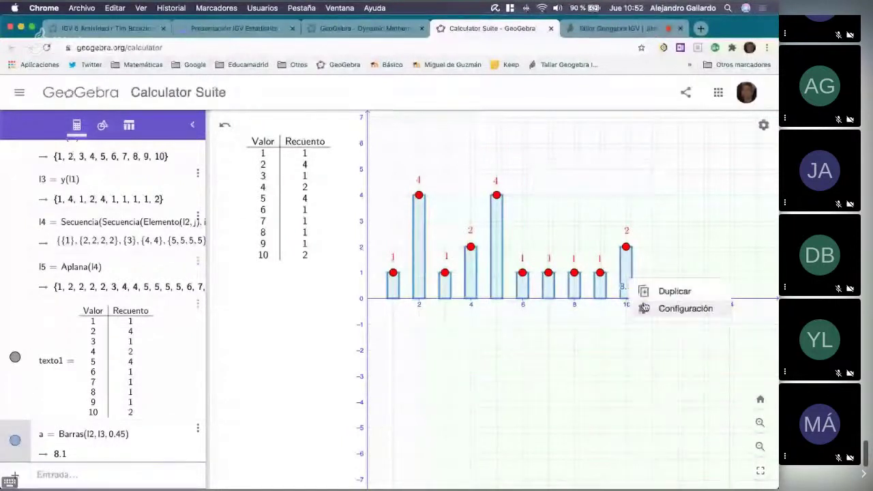
pyautogui.click(641, 307)
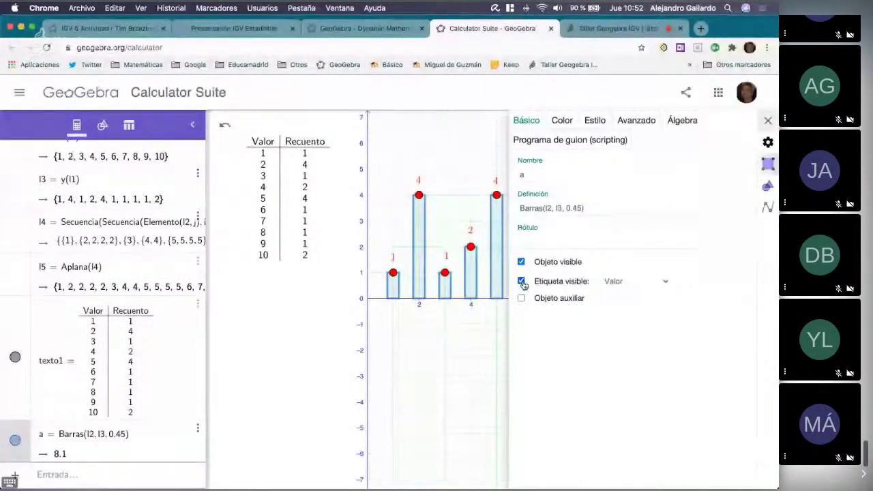
pyautogui.click(564, 122)
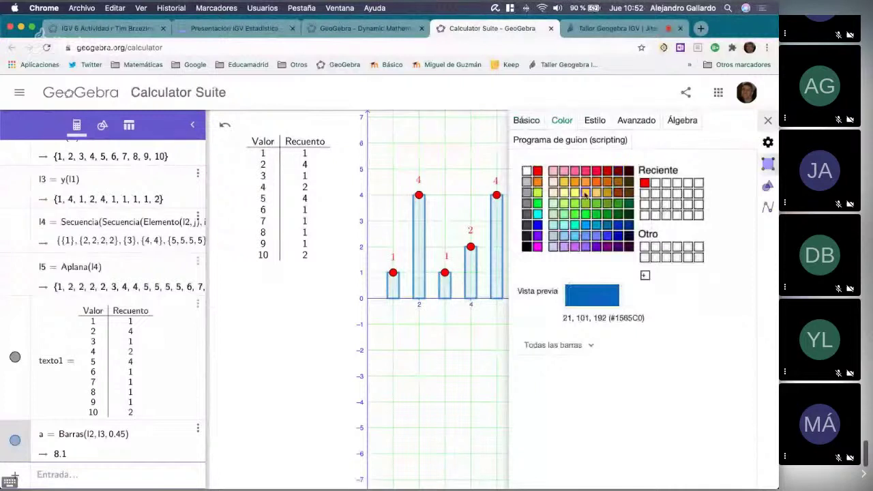
pyautogui.click(595, 227)
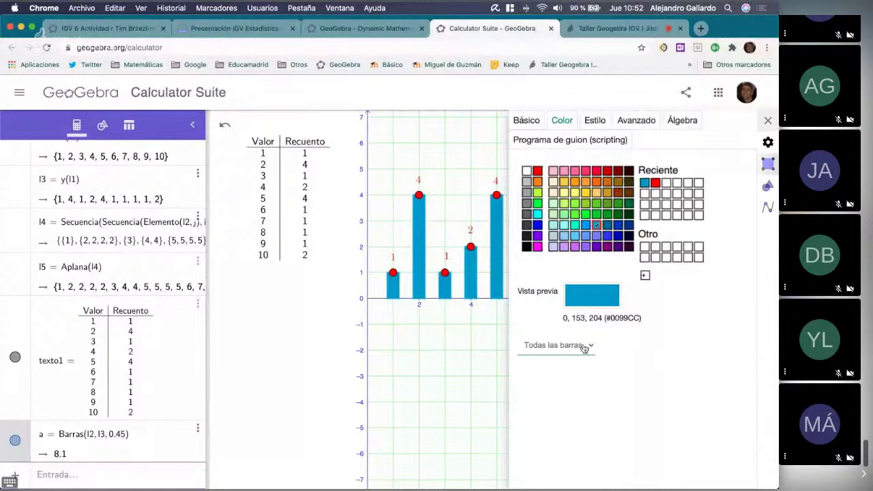
# Color bar 2 of the chart orange (#FF7F00) and bar 3 light green (#D0F0C0).
pyautogui.click(583, 347)
pyautogui.click(557, 356)
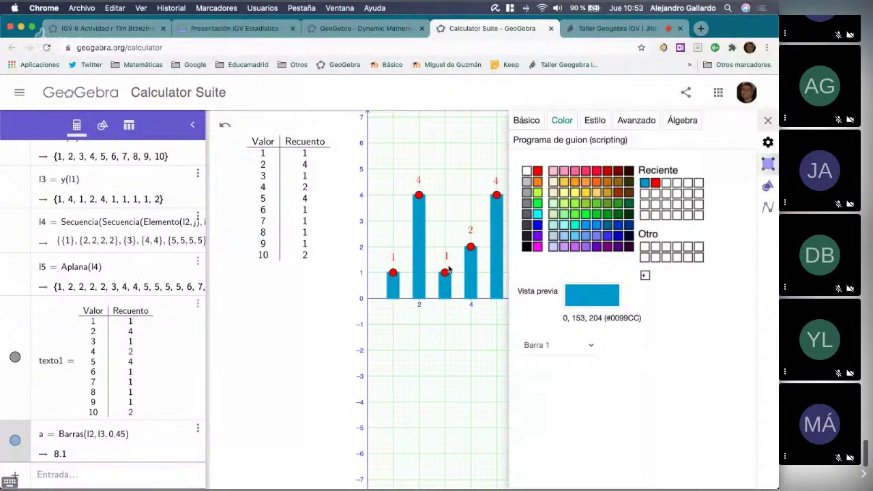
pyautogui.click(546, 344)
pyautogui.click(538, 365)
pyautogui.click(537, 182)
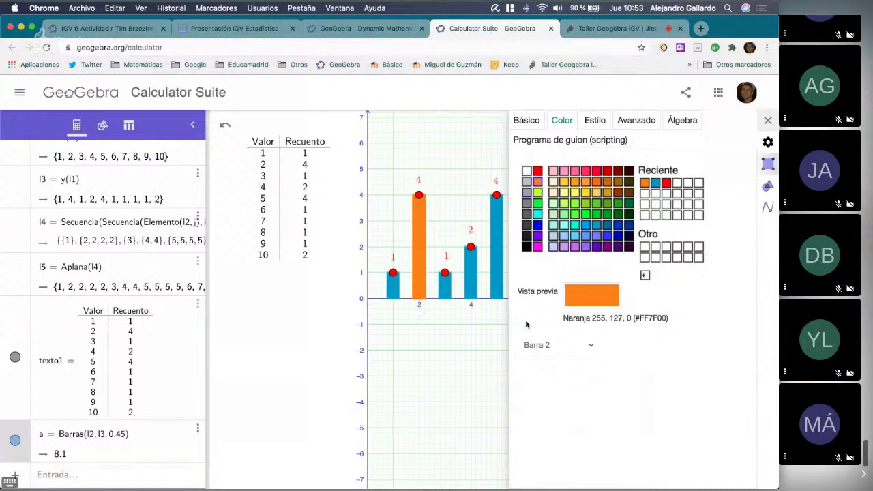
pyautogui.click(552, 346)
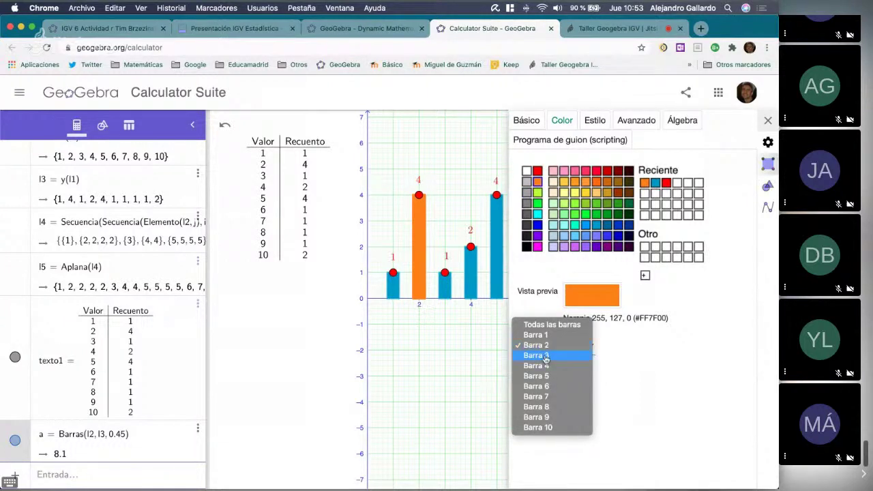
pyautogui.click(542, 356)
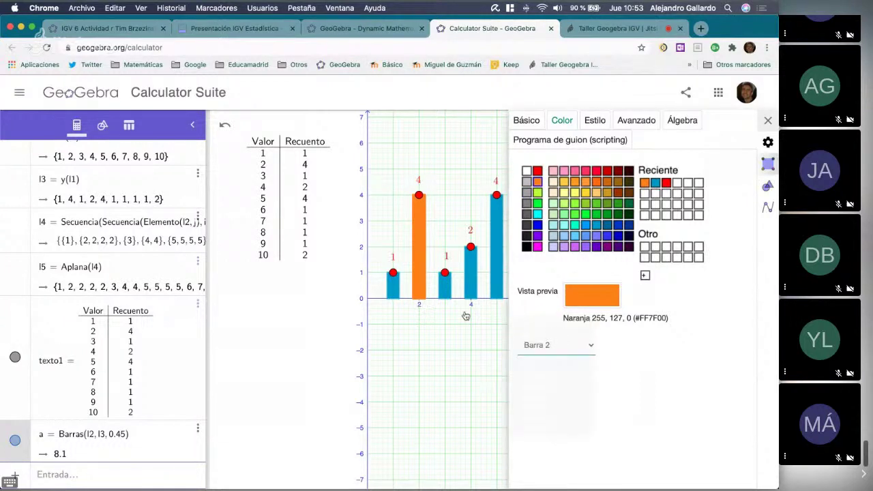
pyautogui.click(554, 214)
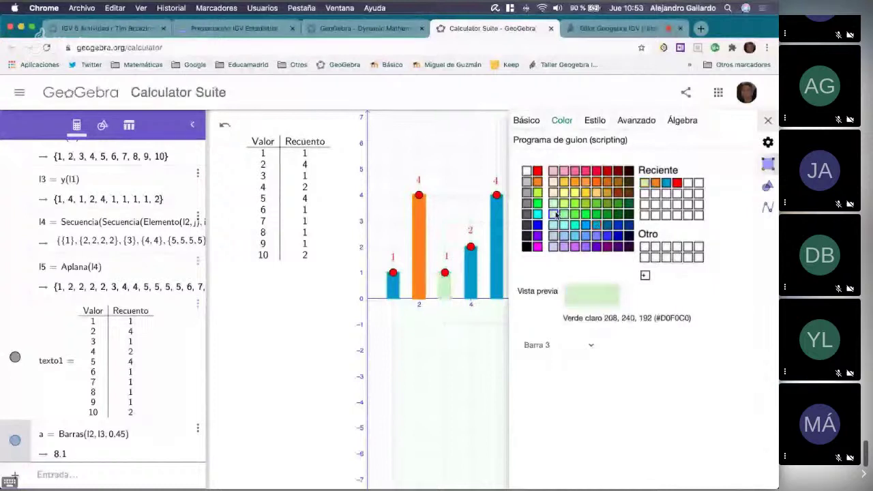
# Color bar 4 of the chart violet (#7F00FF) and bar 5 light blue (#7D7DFF).
pyautogui.click(554, 346)
pyautogui.click(550, 356)
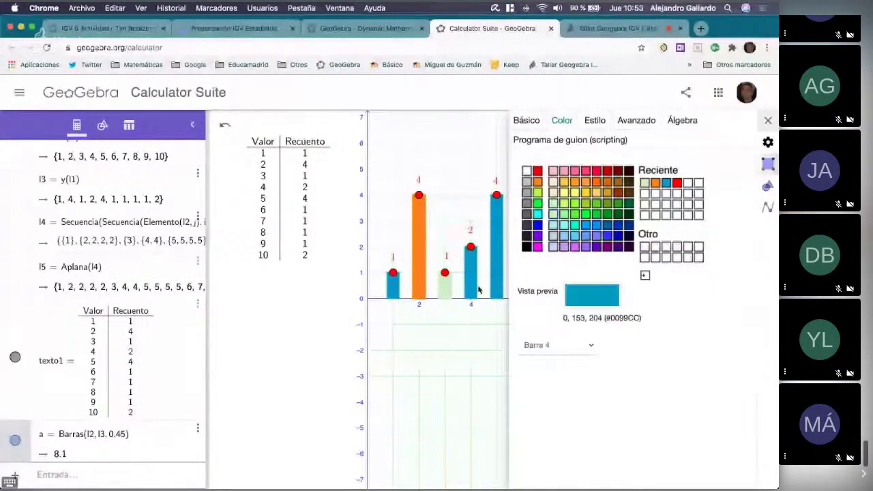
pyautogui.click(537, 236)
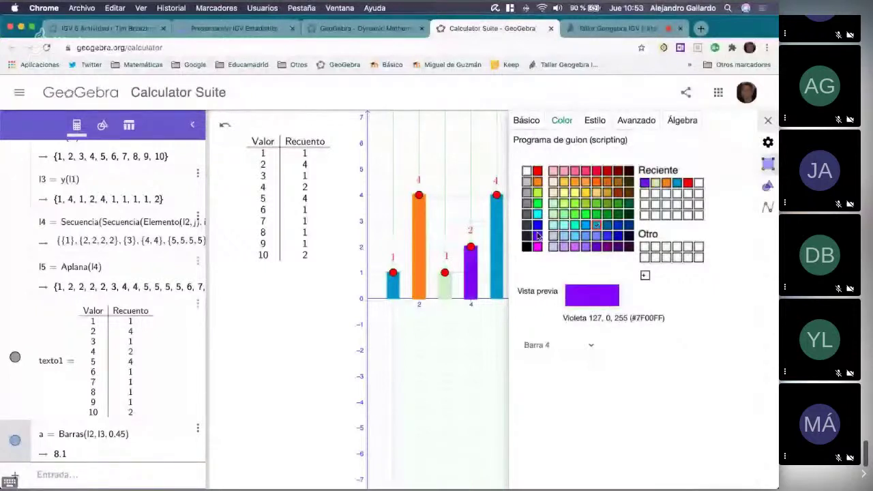
pyautogui.click(549, 346)
pyautogui.click(549, 356)
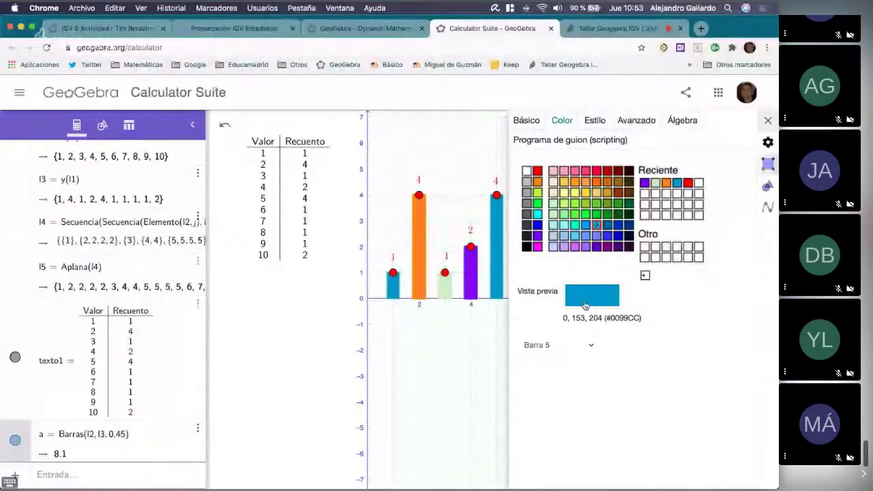
pyautogui.click(598, 236)
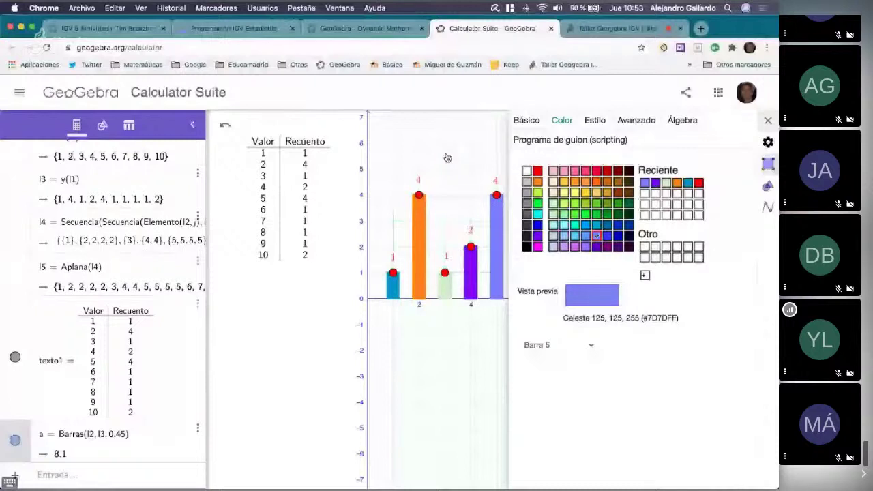
# Color bar 6 of the chart green (#66CC00) and bar 7 light purple (#CC66FF).
pyautogui.moveTo(446, 157); pyautogui.dragTo(335, 168)
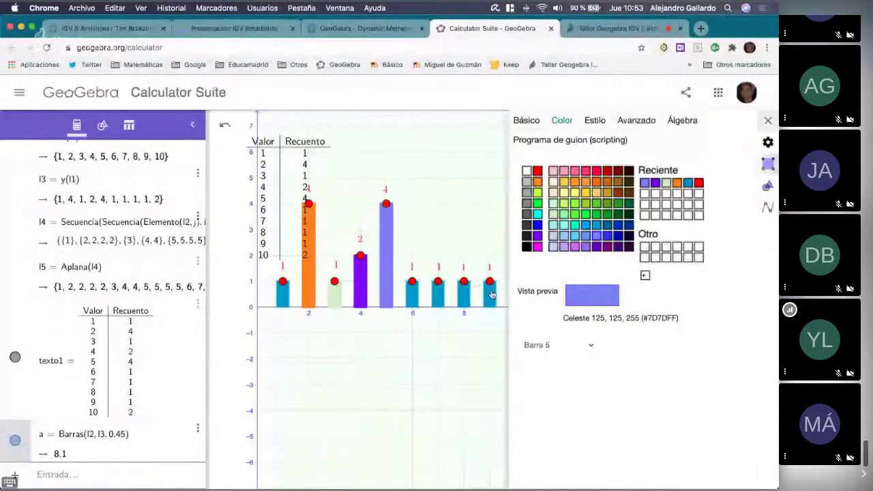
pyautogui.click(545, 345)
pyautogui.click(547, 348)
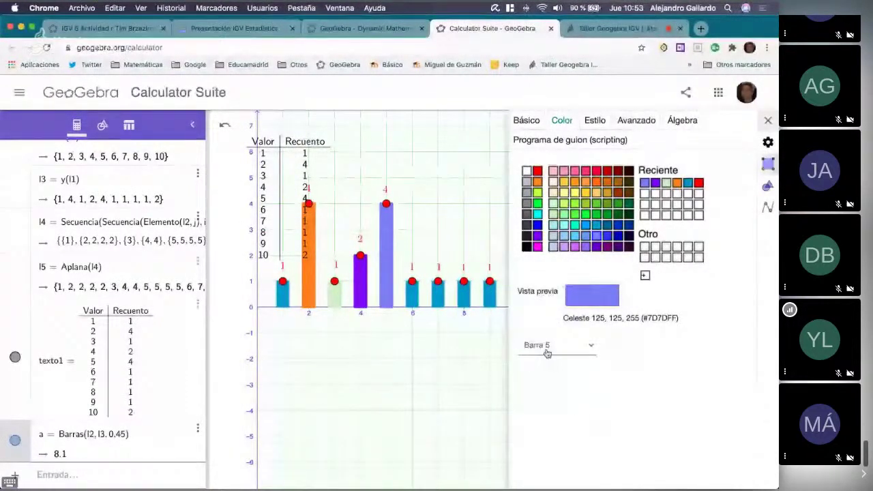
pyautogui.click(597, 203)
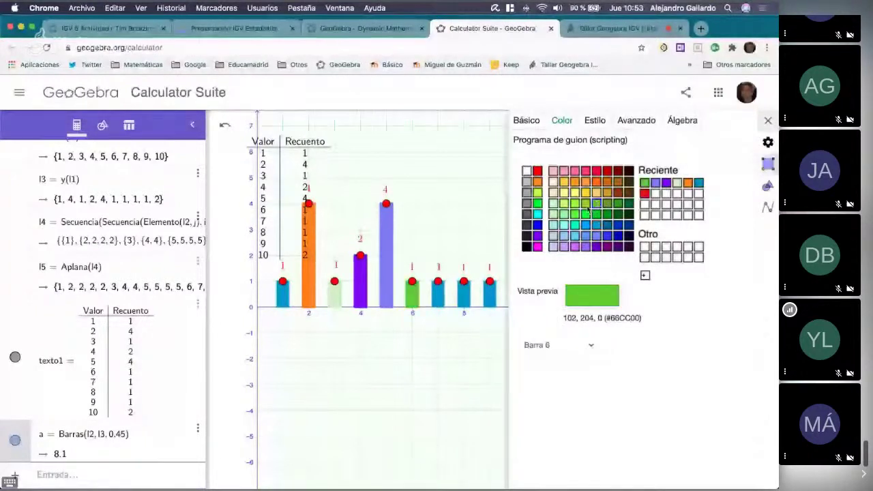
pyautogui.click(565, 346)
pyautogui.click(549, 352)
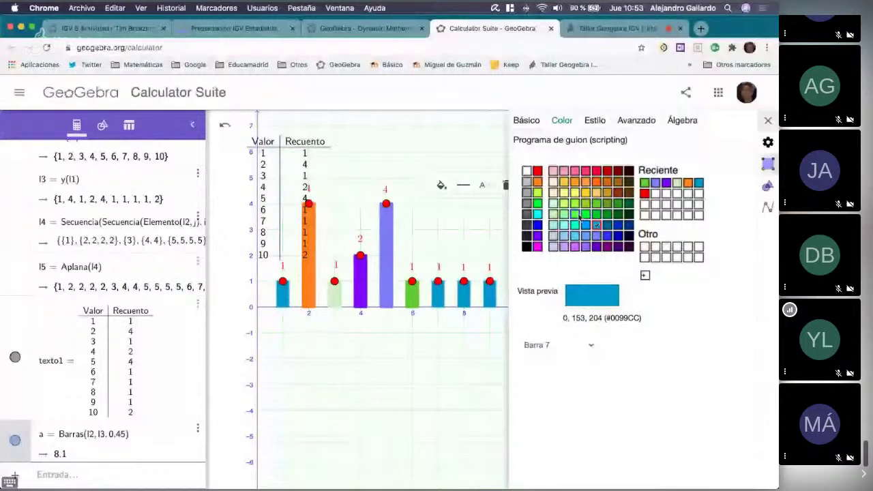
pyautogui.click(575, 246)
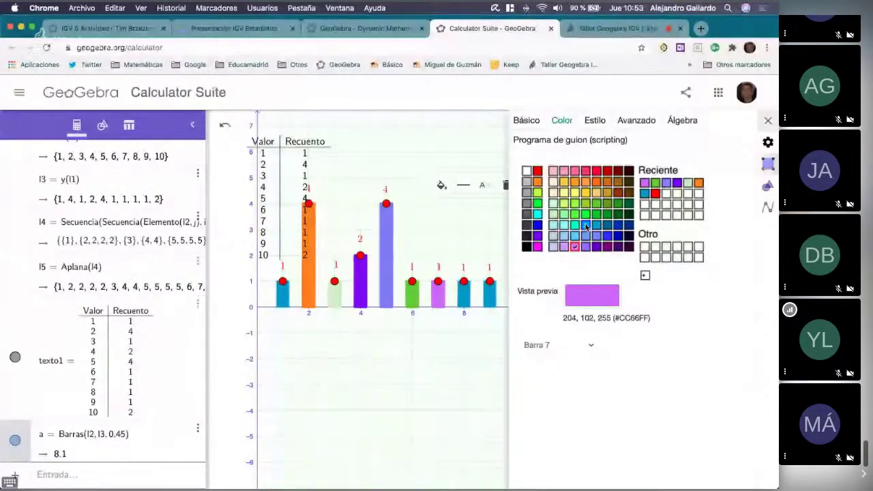
# Color bar 8 of the chart lime green (#99FF00) and bar 9 pinkish red (#FF3366).
pyautogui.click(569, 348)
pyautogui.click(558, 358)
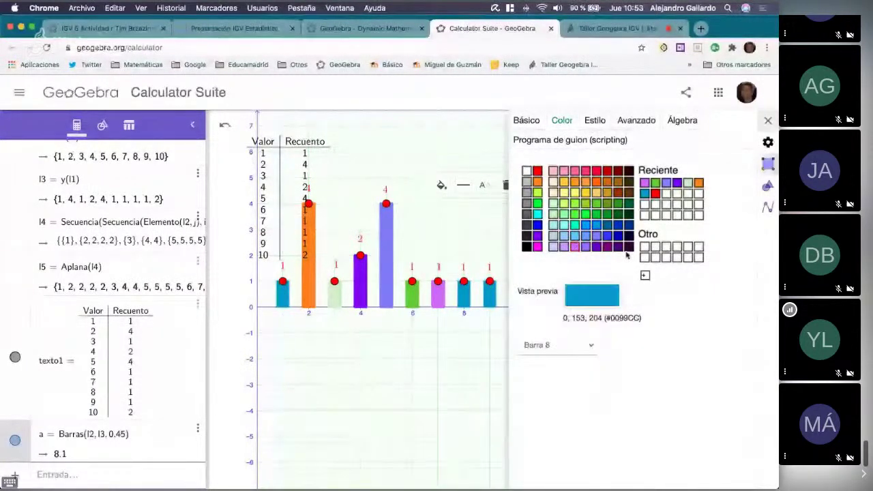
pyautogui.click(575, 203)
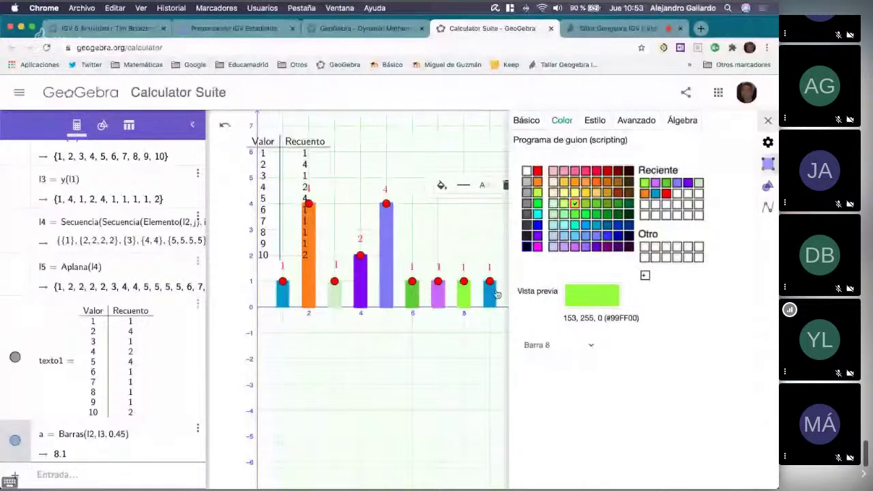
pyautogui.click(562, 348)
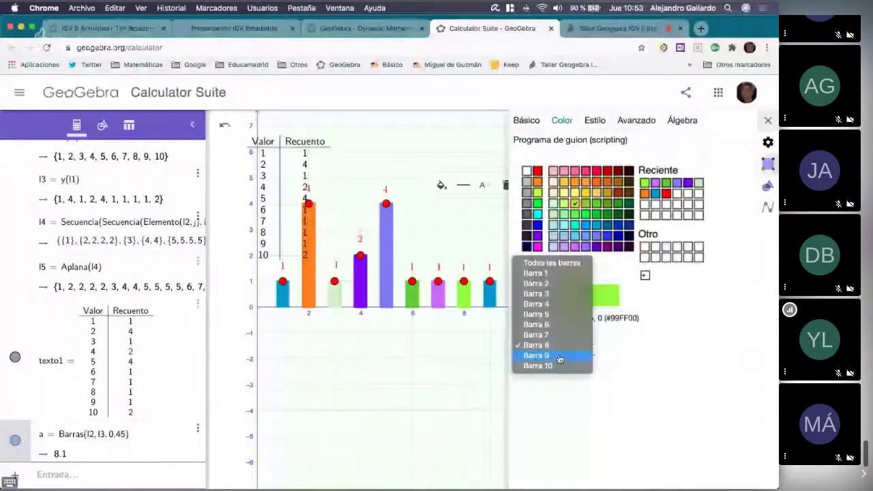
pyautogui.click(560, 359)
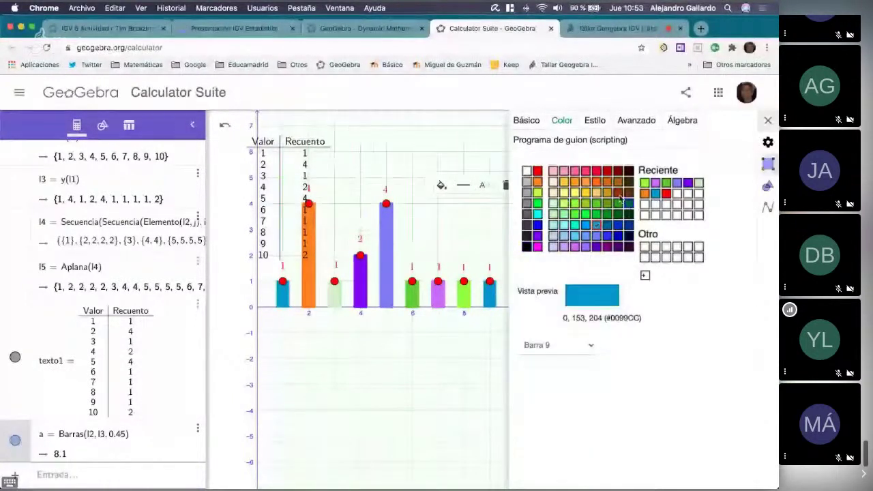
pyautogui.click(586, 171)
# Color bar 10 of the chart dark green (#339900) and close the chart's settings.
pyautogui.moveTo(464, 236); pyautogui.dragTo(411, 226)
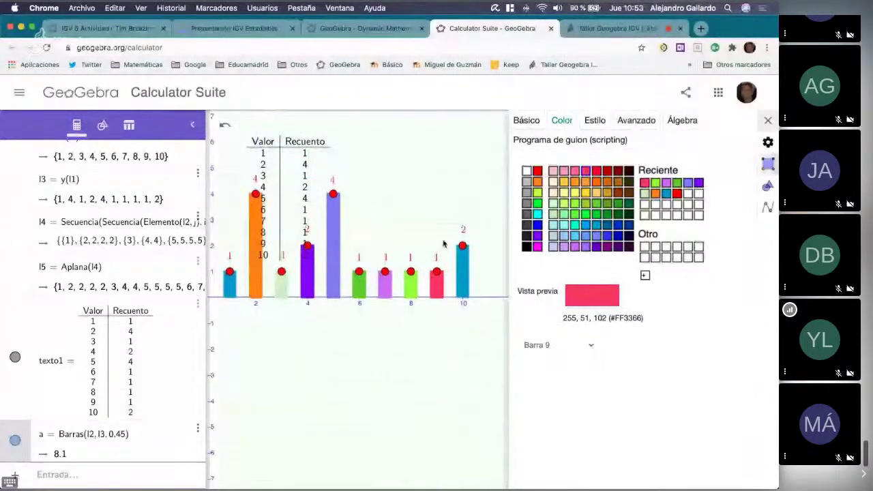
pyautogui.click(576, 348)
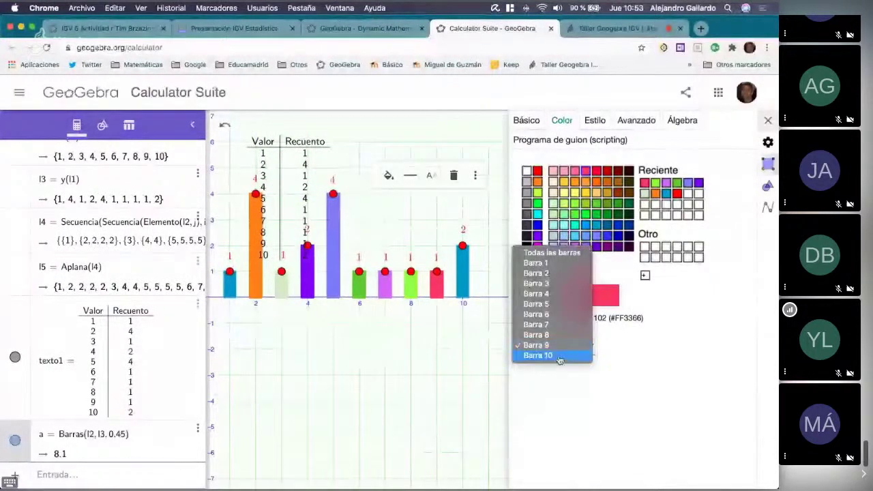
pyautogui.click(564, 355)
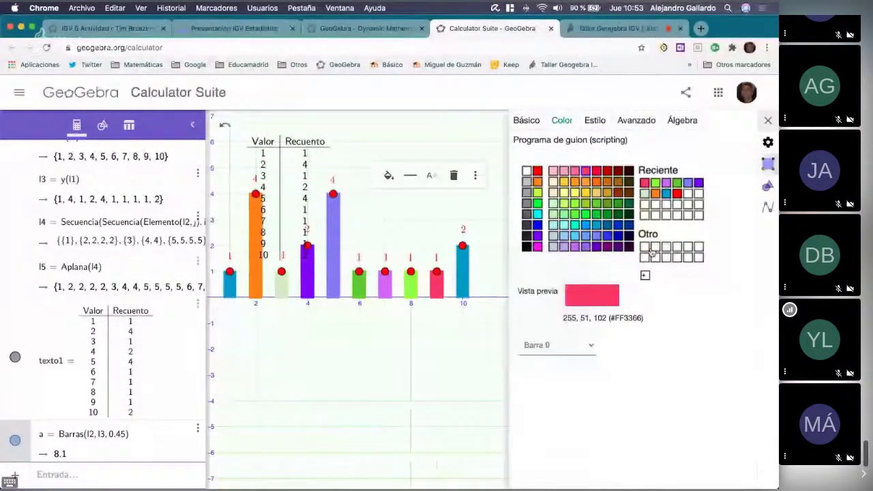
pyautogui.click(618, 203)
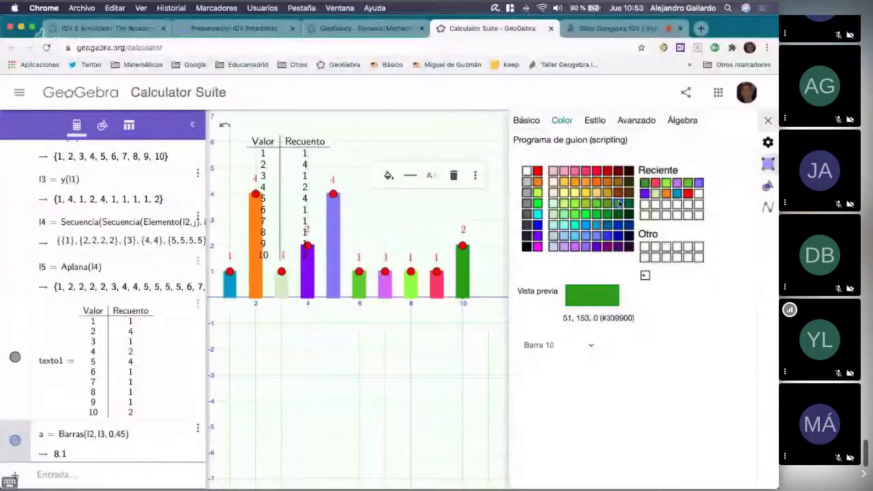
pyautogui.click(768, 120)
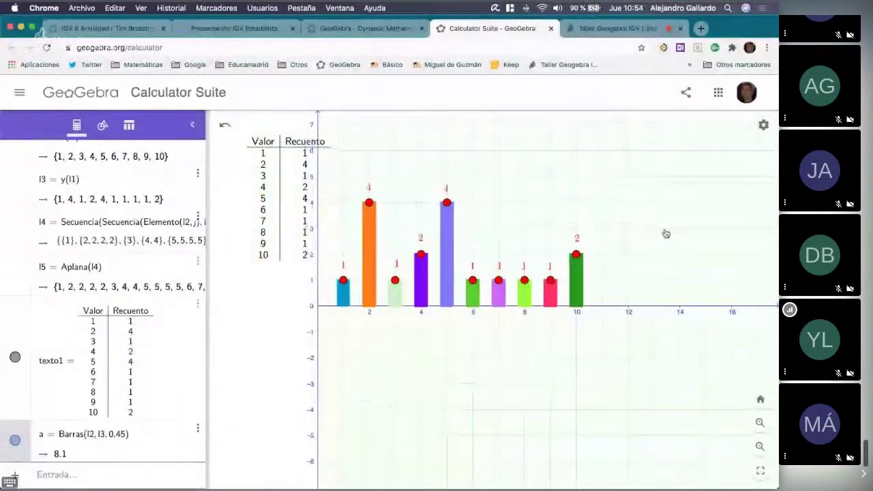
# Raise the points on the first and third bars to (1, 2) and (3, 2).
pyautogui.moveTo(569, 211); pyautogui.dragTo(584, 176)
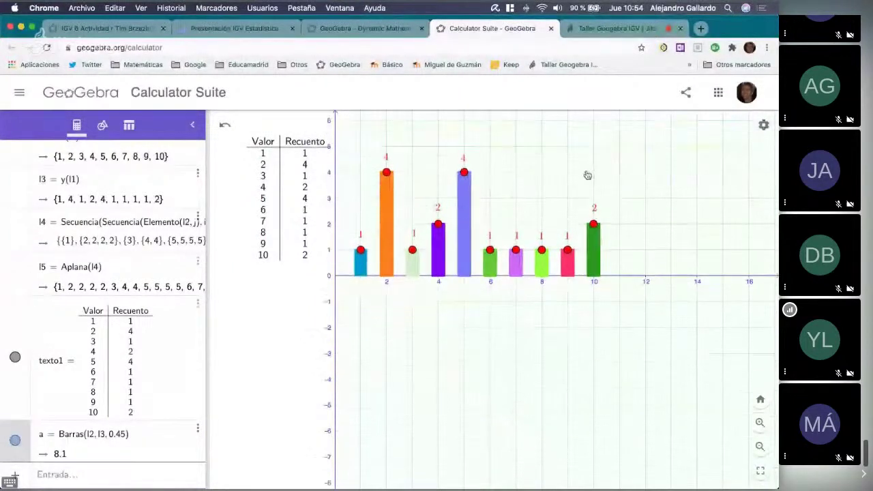
pyautogui.moveTo(364, 249); pyautogui.dragTo(360, 229)
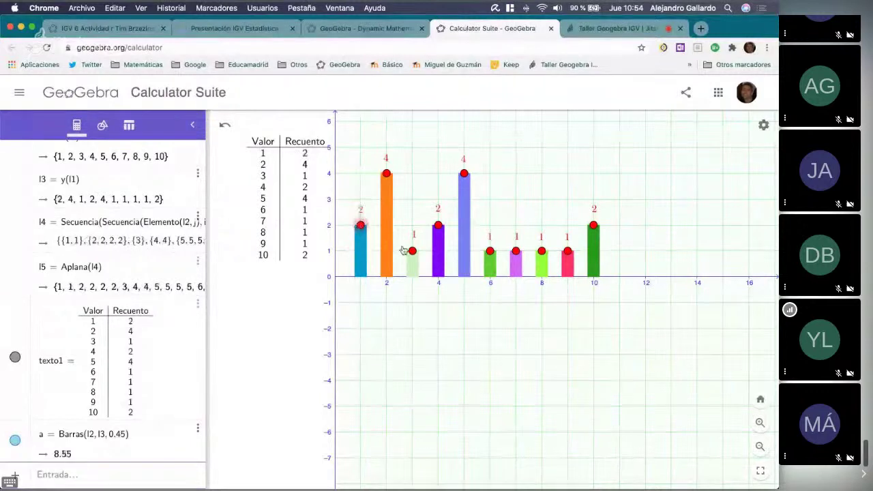
pyautogui.moveTo(412, 252); pyautogui.dragTo(412, 229)
pyautogui.moveTo(561, 192); pyautogui.dragTo(559, 200)
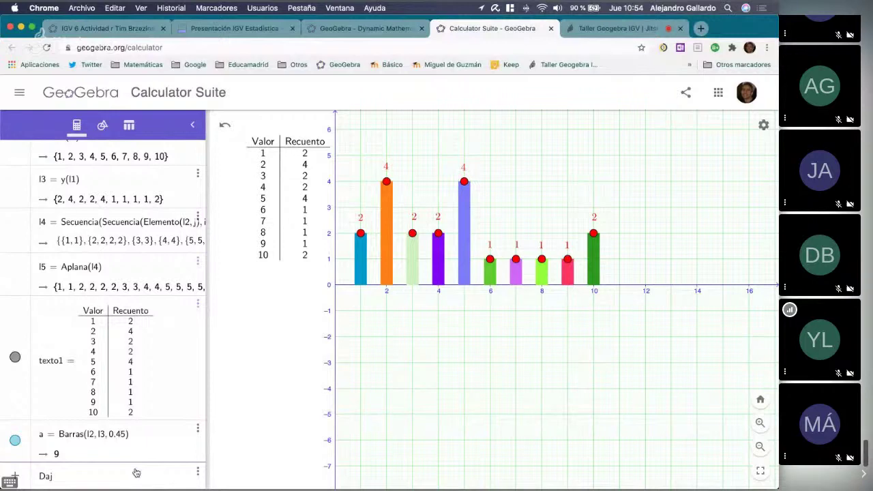
# Create a box plot with DiagramaCaja(-2, 0.5, l2, l3, true).
pyautogui.click(136, 473)
pyautogui.write('Dia')
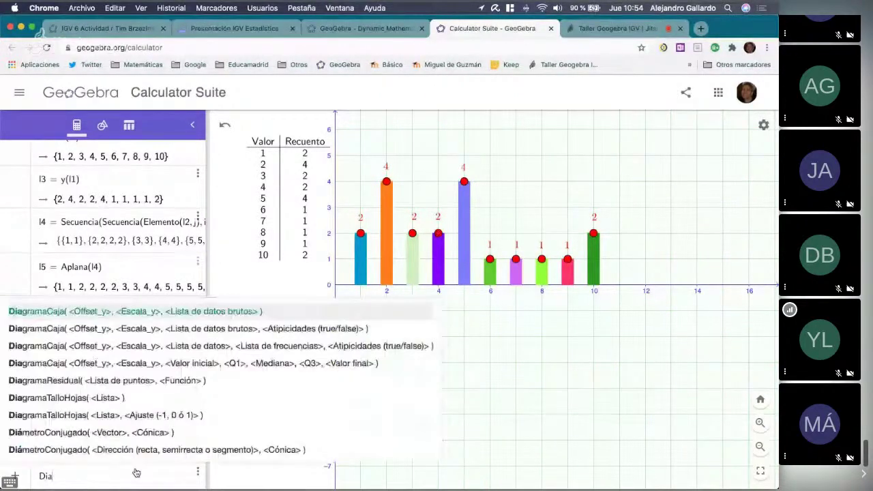
pyautogui.write('grama')
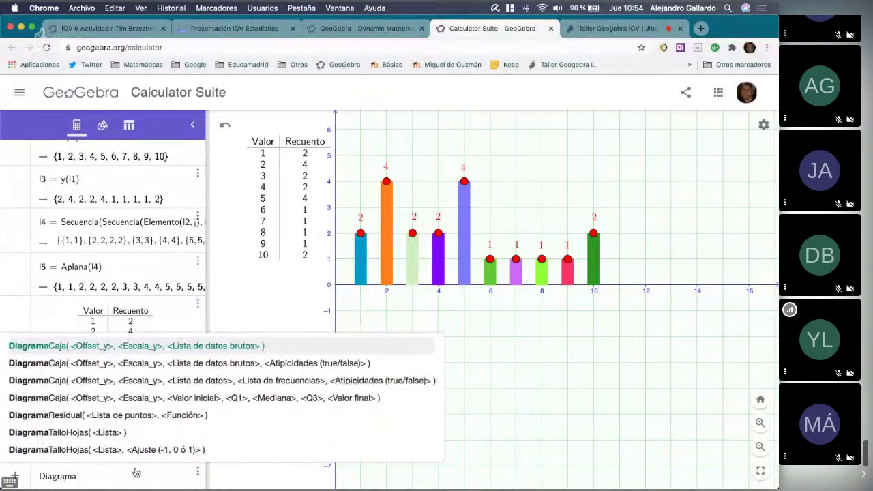
pyautogui.write('Caja(')
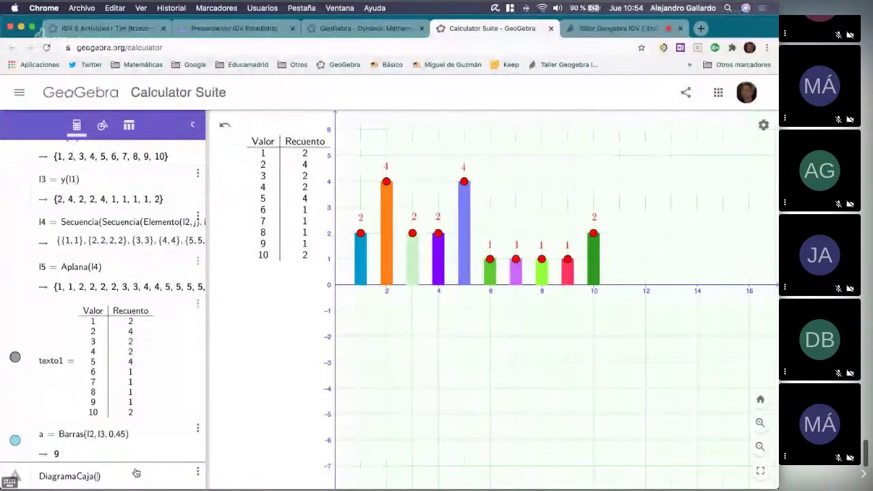
pyautogui.write('-2,')
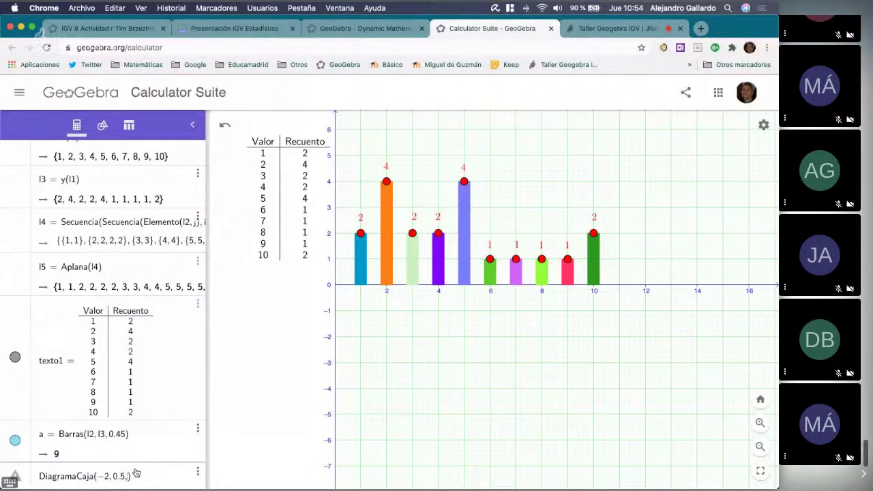
pyautogui.write('0.5, l2')
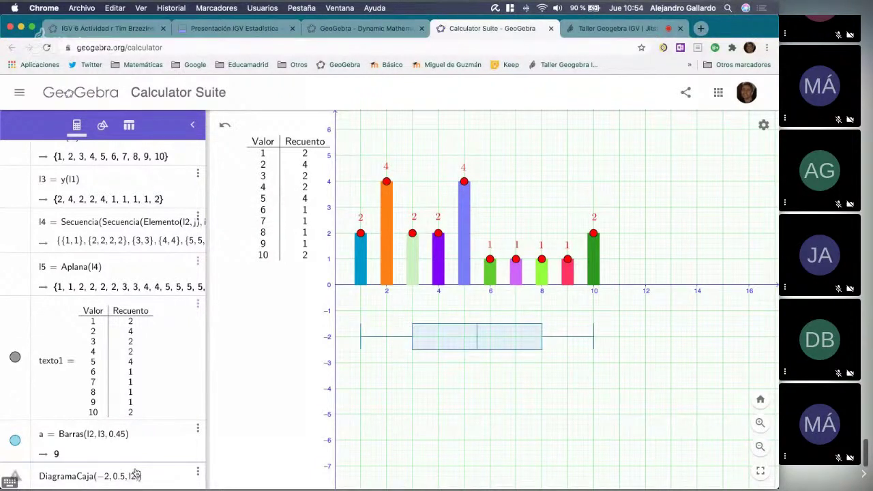
pyautogui.write(', l3')
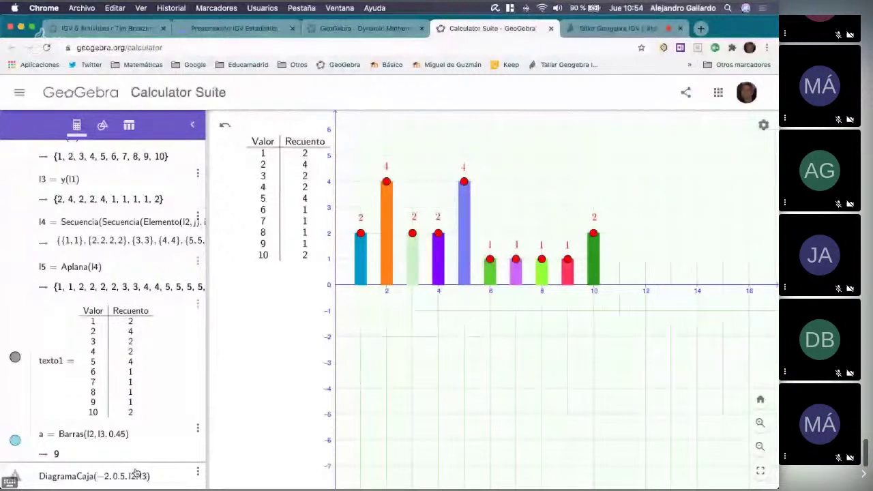
pyautogui.write(', true')
pyautogui.press('Return')
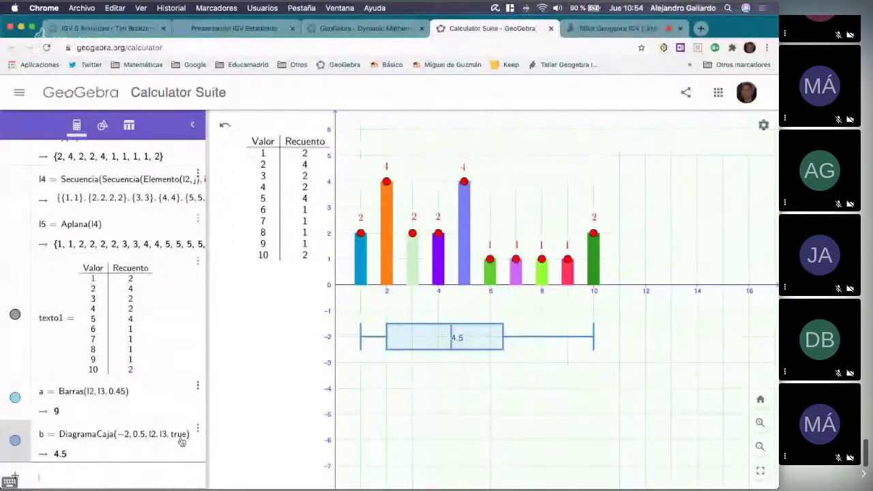
# Color the box plot red (#FF0000) and slightly increase its fill opacity.
pyautogui.rightClick(475, 342)
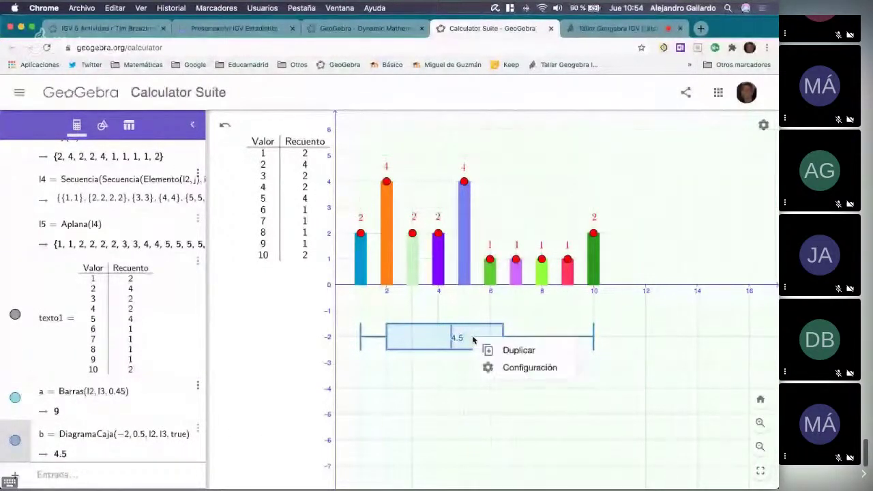
pyautogui.click(505, 367)
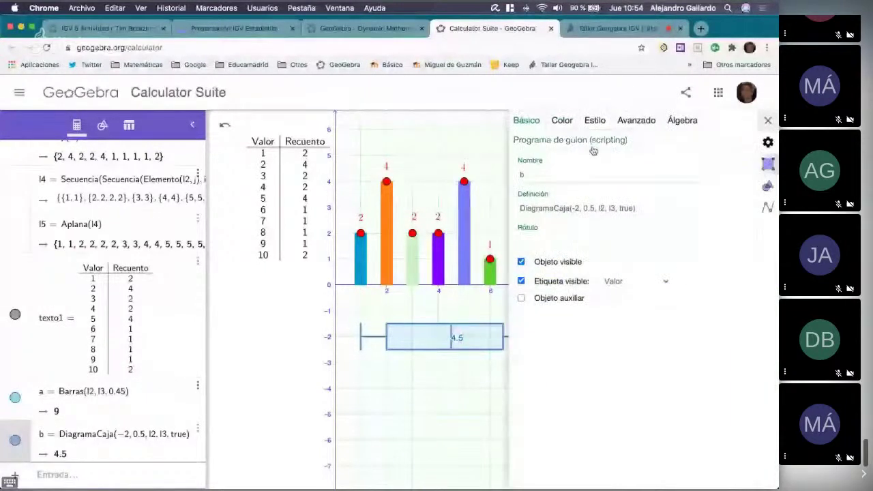
pyautogui.click(563, 122)
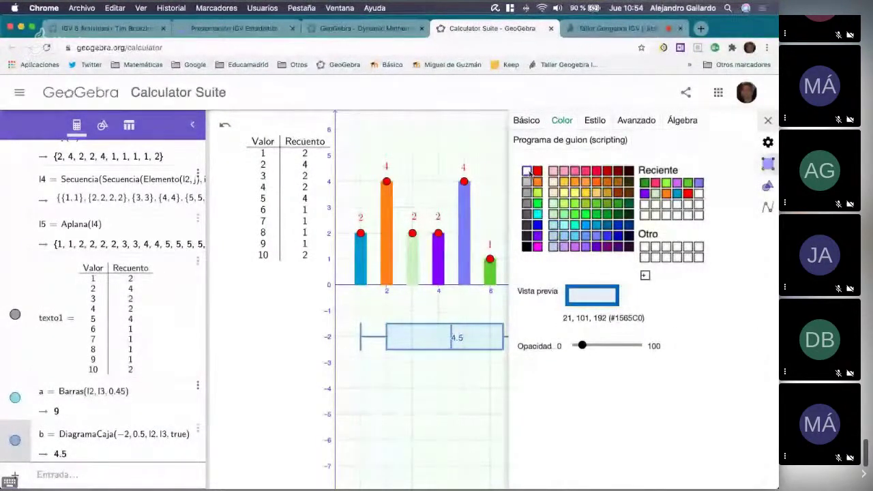
pyautogui.click(537, 170)
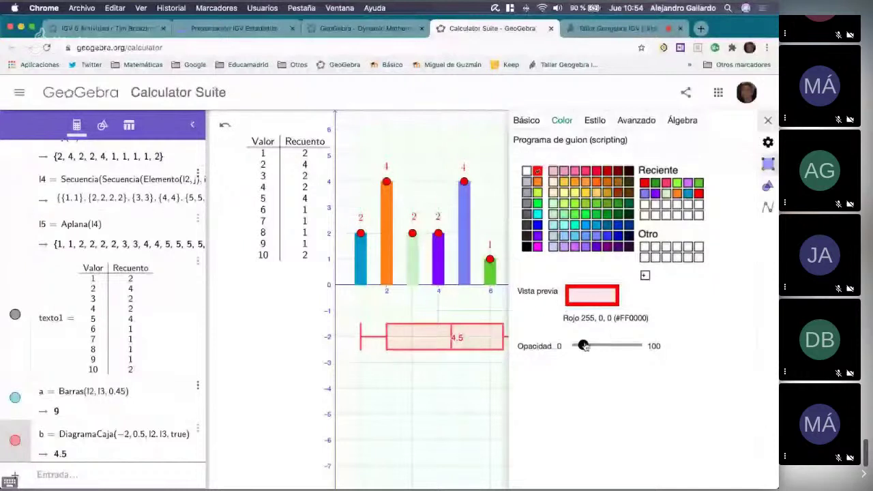
pyautogui.moveTo(583, 345); pyautogui.dragTo(590, 345)
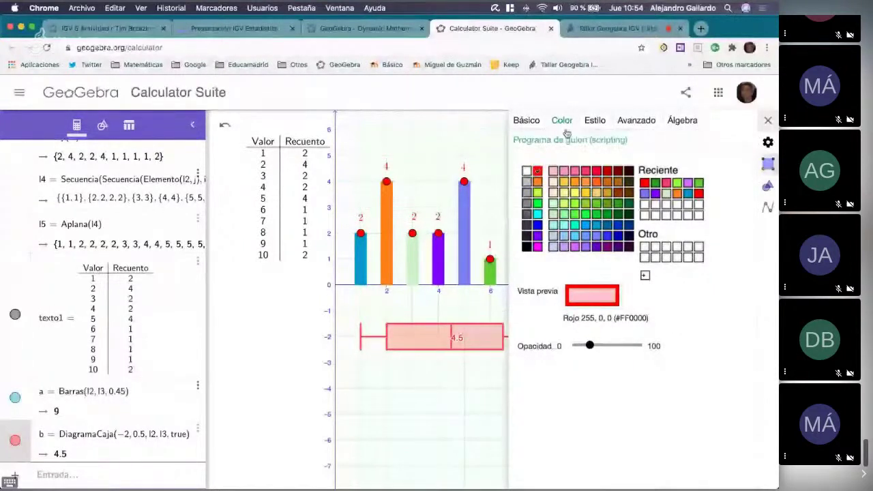
# Thicken the box plot's lines, hide its label and close its settings.
pyautogui.click(594, 120)
pyautogui.moveTo(597, 166); pyautogui.dragTo(613, 166)
pyautogui.click(527, 120)
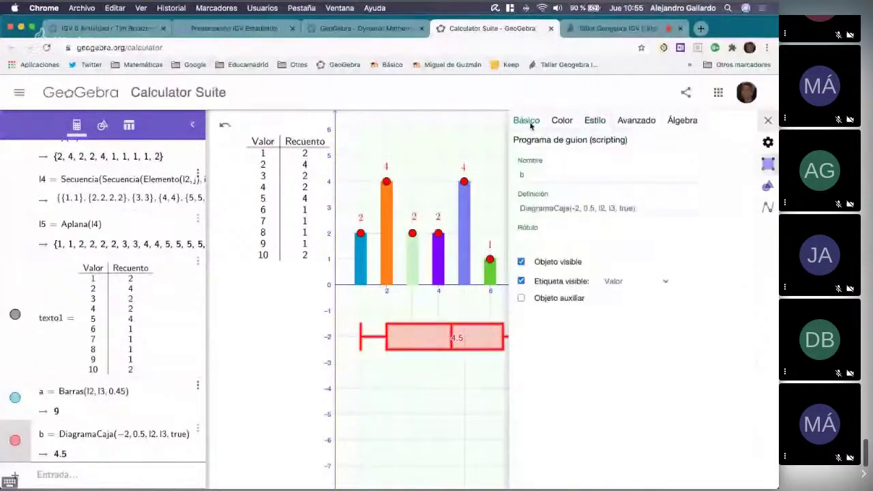
pyautogui.click(521, 281)
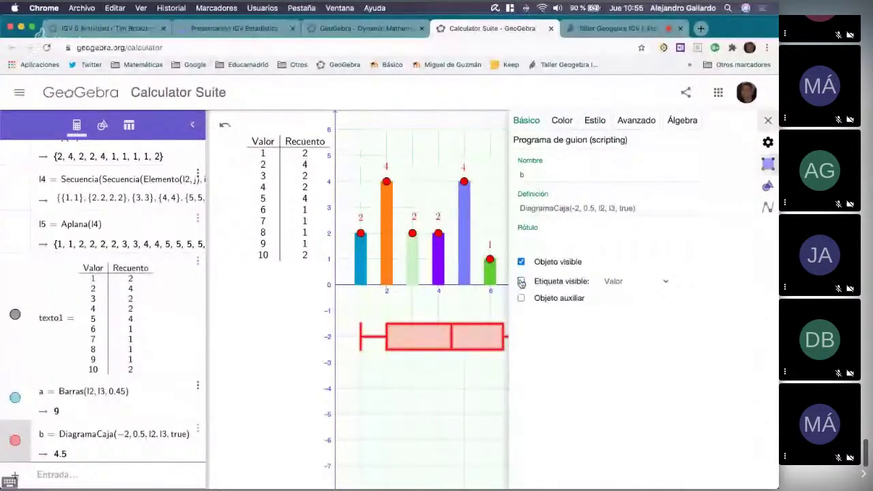
pyautogui.click(768, 121)
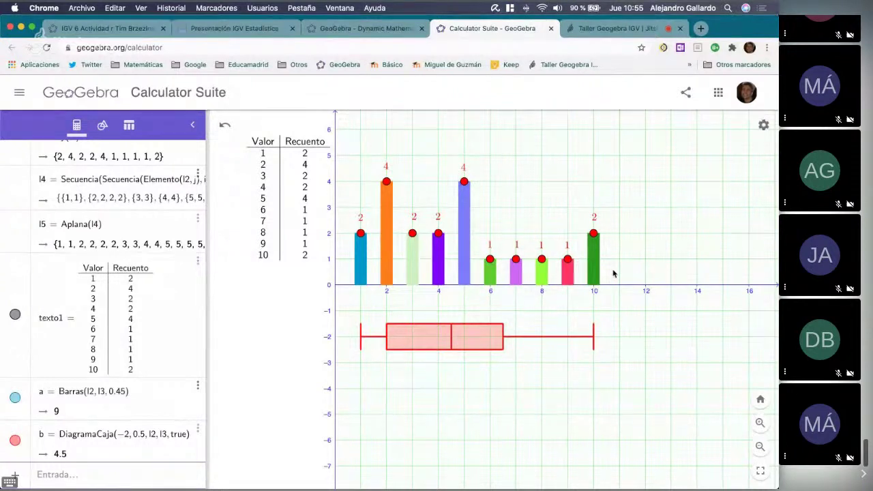
# Lower the points on the ninth and tenth bars to (9, 0) and (10, 1).
pyautogui.click(569, 261)
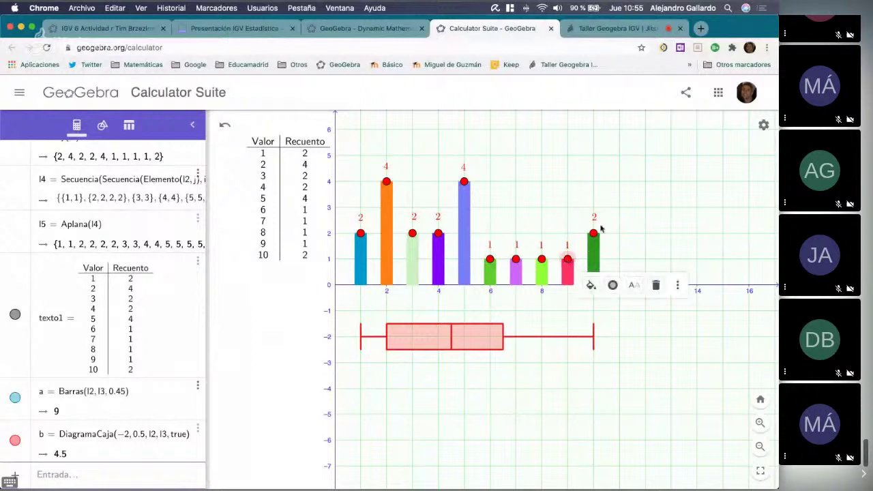
pyautogui.moveTo(594, 233); pyautogui.dragTo(566, 282)
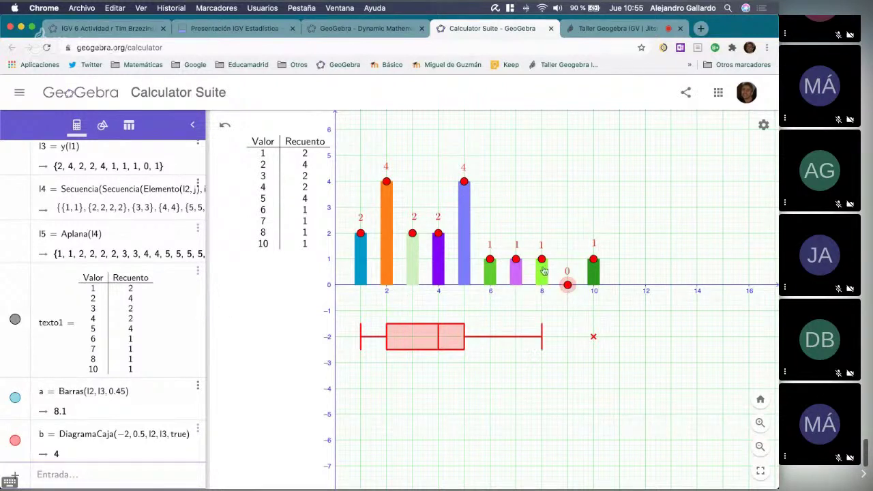
# Calculate the mean of the flattened data list with media(l5).
pyautogui.click(58, 475)
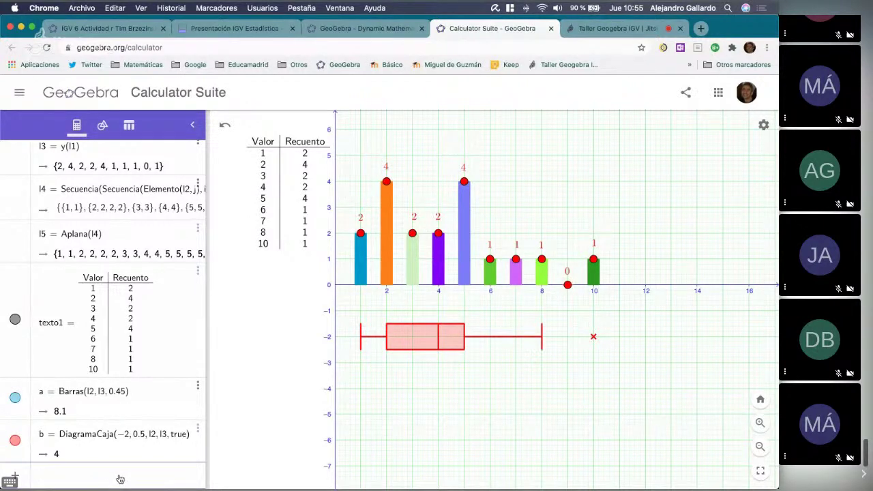
pyautogui.write('Medi')
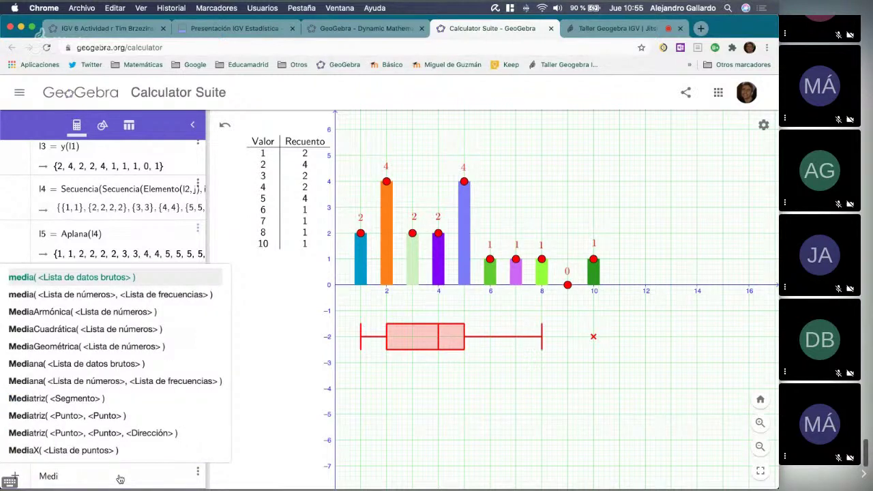
pyautogui.press('Return')
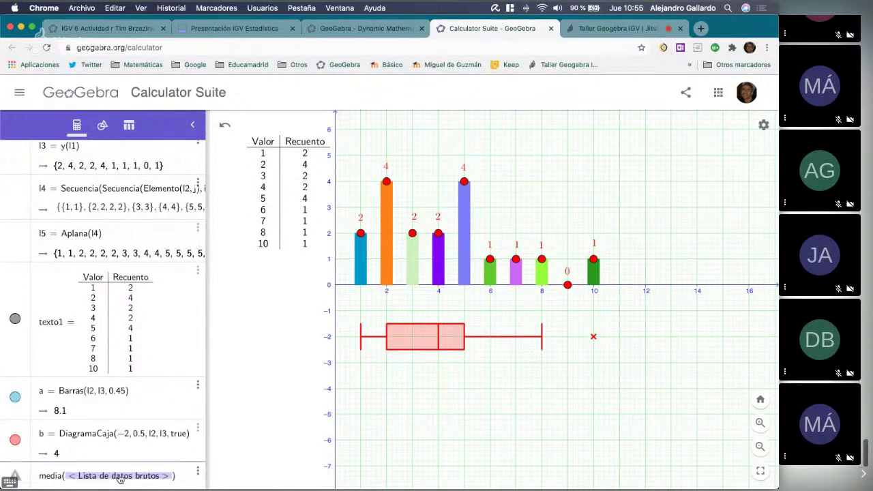
pyautogui.write('l5')
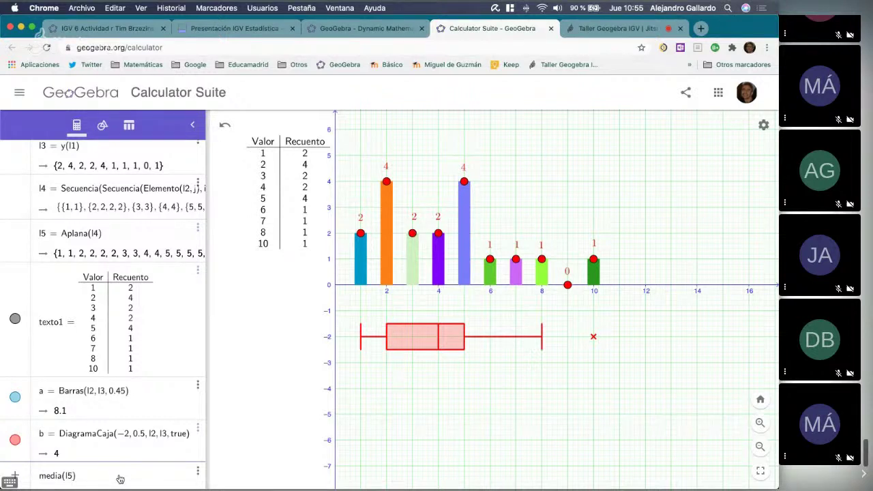
pyautogui.press('Return')
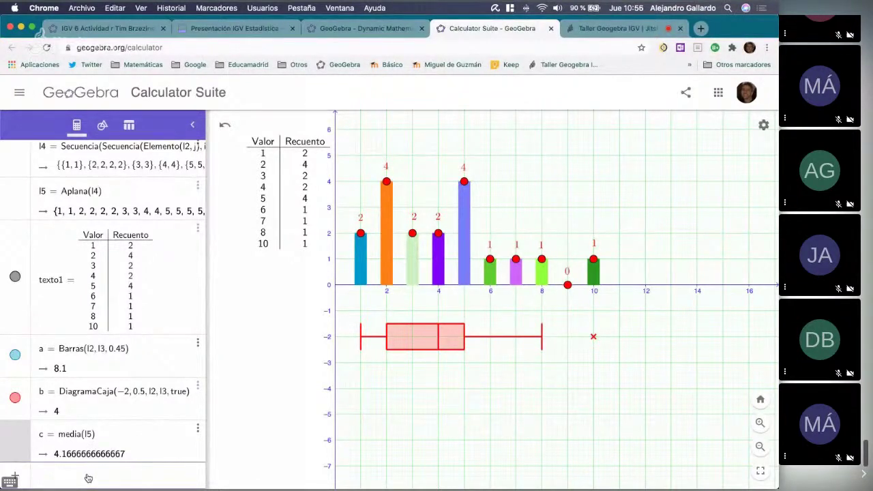
# Plot the mean as the point (c, -1) and raise the third bar's point to (3, 3).
pyautogui.write('(')
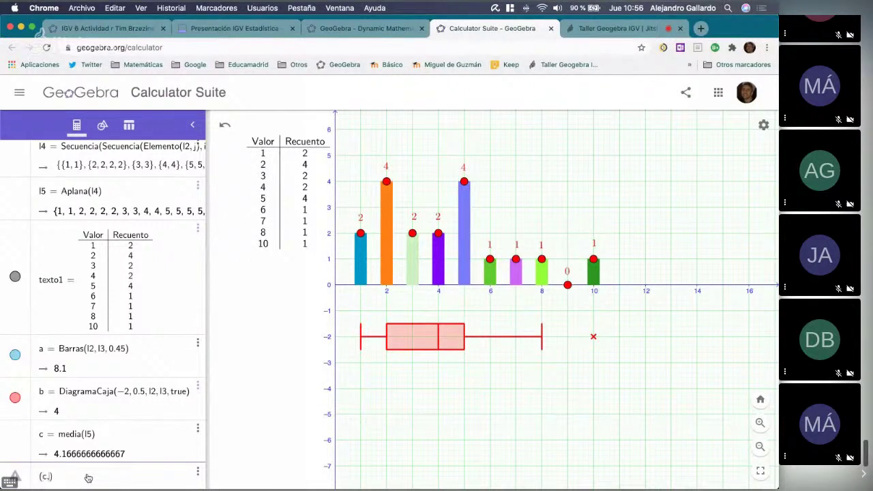
pyautogui.write('c, -1')
pyautogui.press('Return')
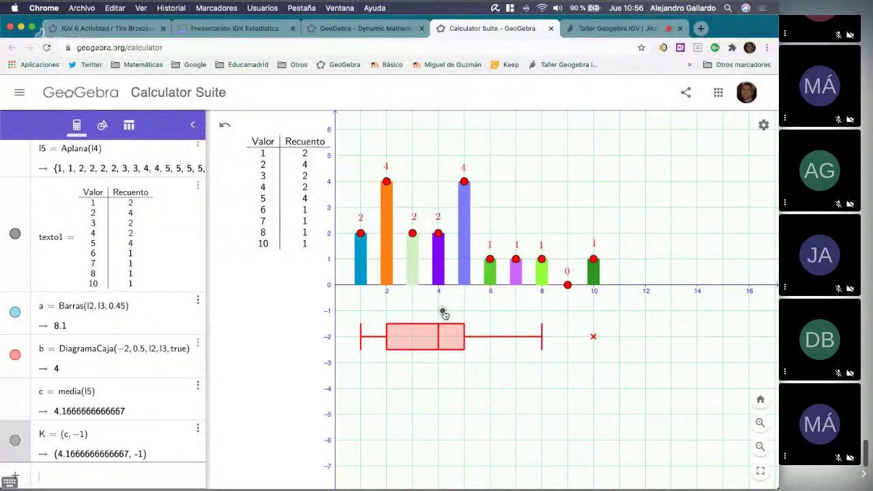
pyautogui.moveTo(412, 233)
pyautogui.mouseDown()
pyautogui.moveTo(409, 129)
pyautogui.moveTo(414, 243)
pyautogui.moveTo(412, 225)
pyautogui.mouseUp()
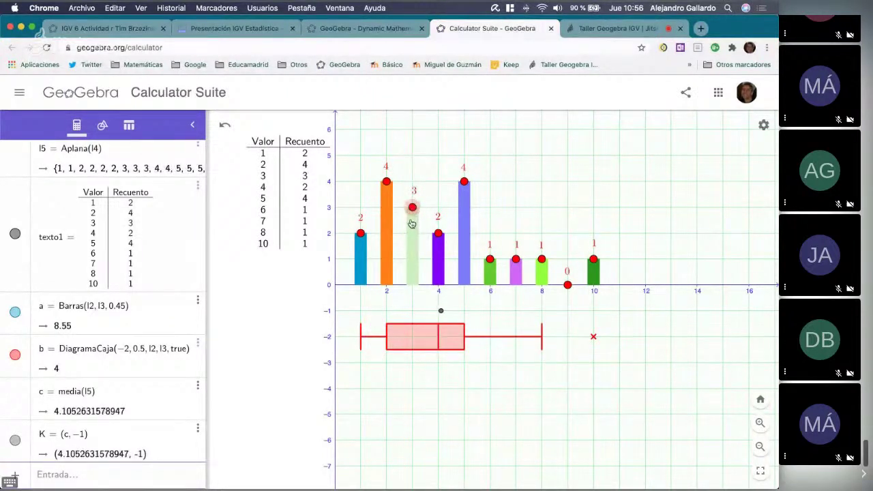
# Give the mean point a downward-triangle style and the dark blue color #006699.
pyautogui.click(442, 312)
pyautogui.click(554, 337)
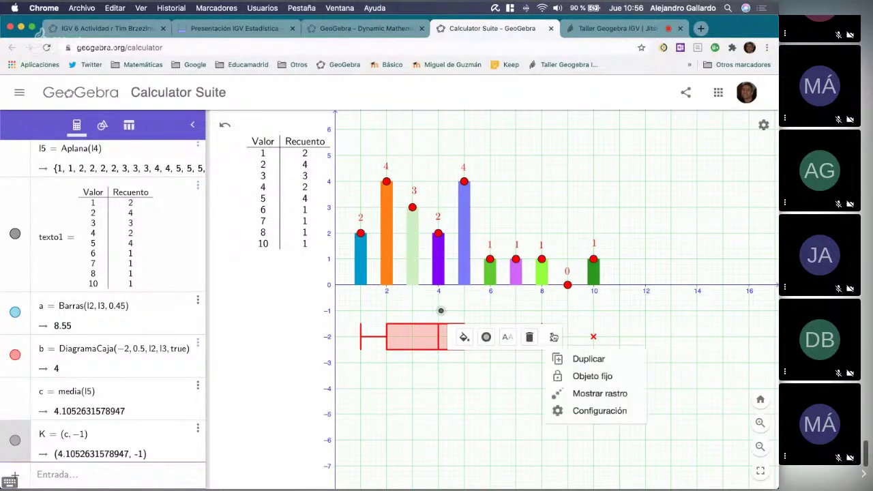
pyautogui.click(587, 411)
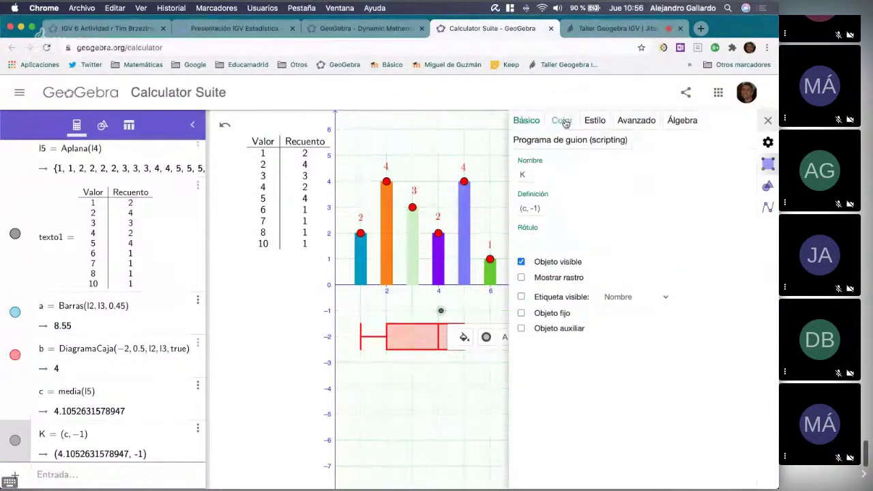
pyautogui.click(595, 120)
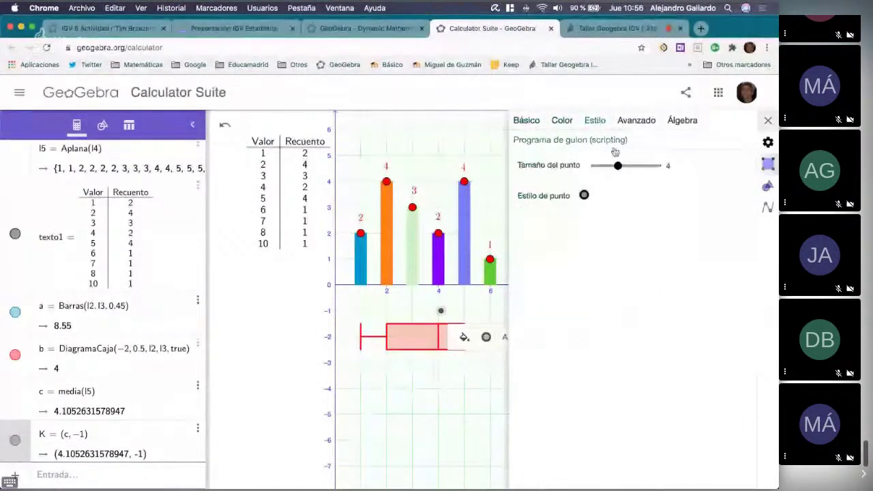
pyautogui.click(584, 196)
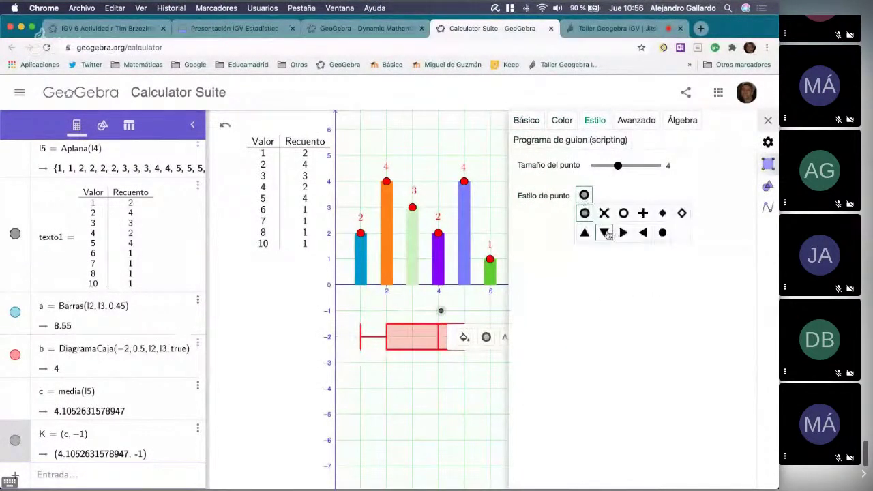
pyautogui.click(605, 233)
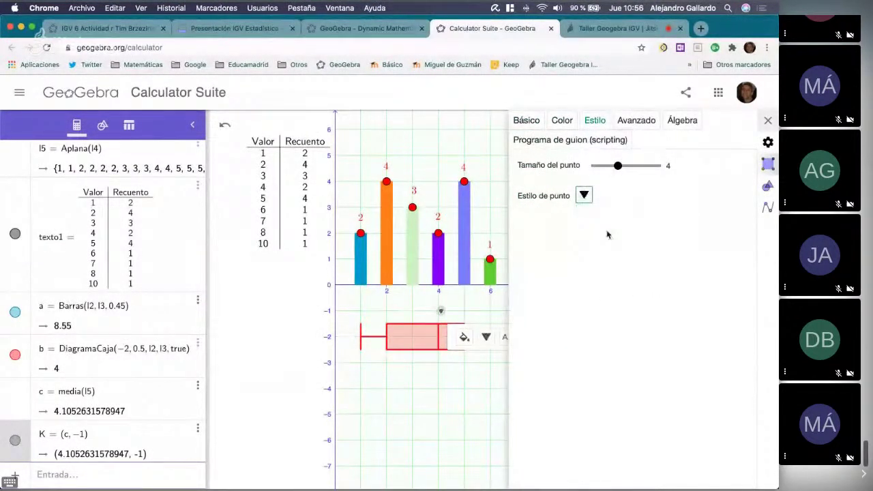
pyautogui.click(562, 122)
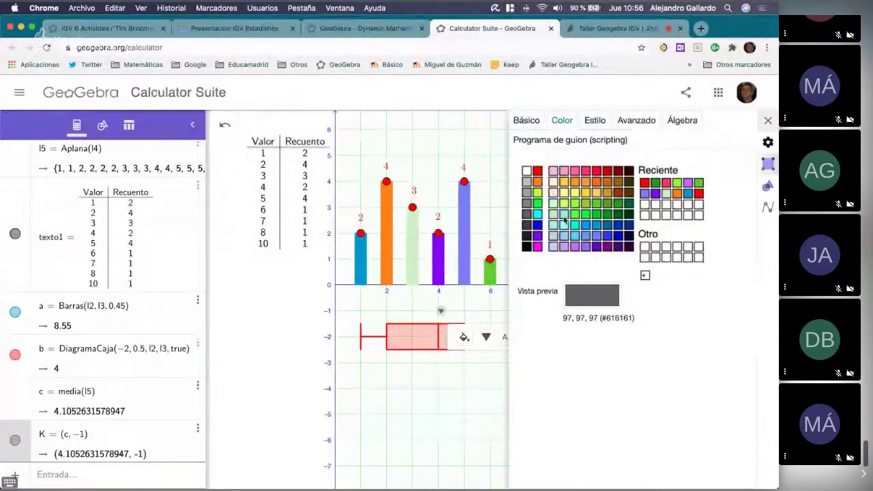
pyautogui.click(608, 229)
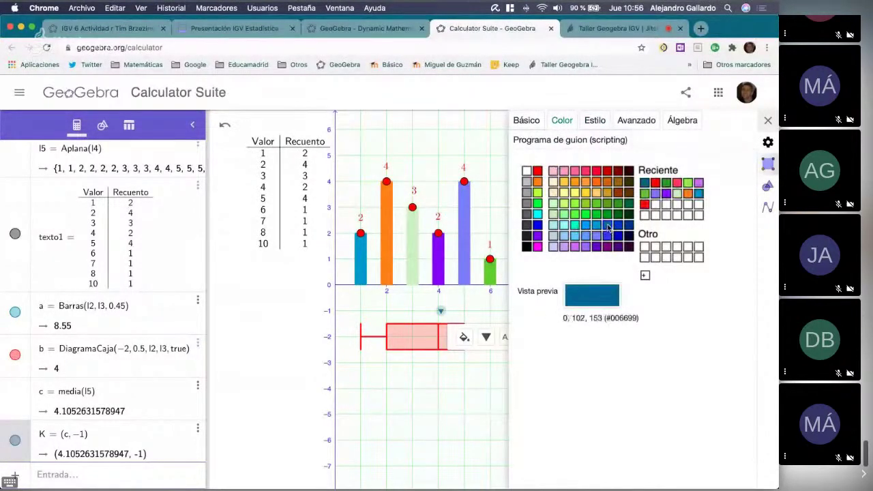
# Give the mean point the caption $\overline{x}$, show it as its label, and close the settings.
pyautogui.click(530, 121)
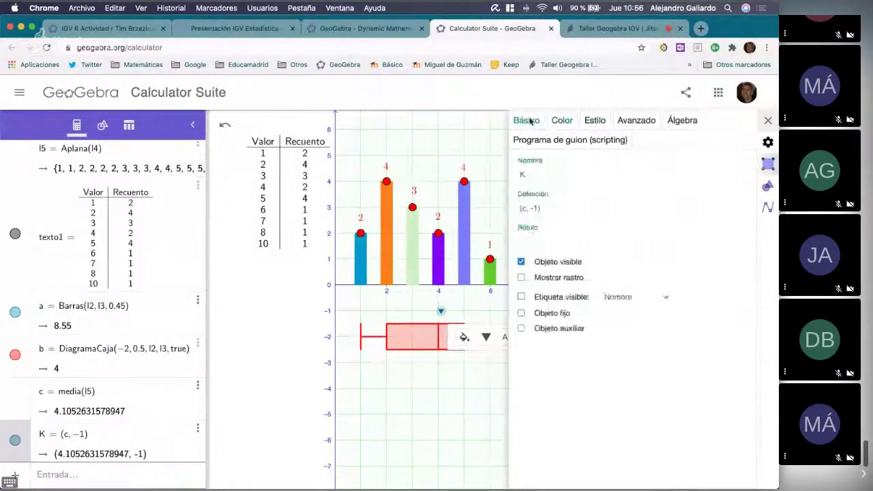
pyautogui.click(530, 240)
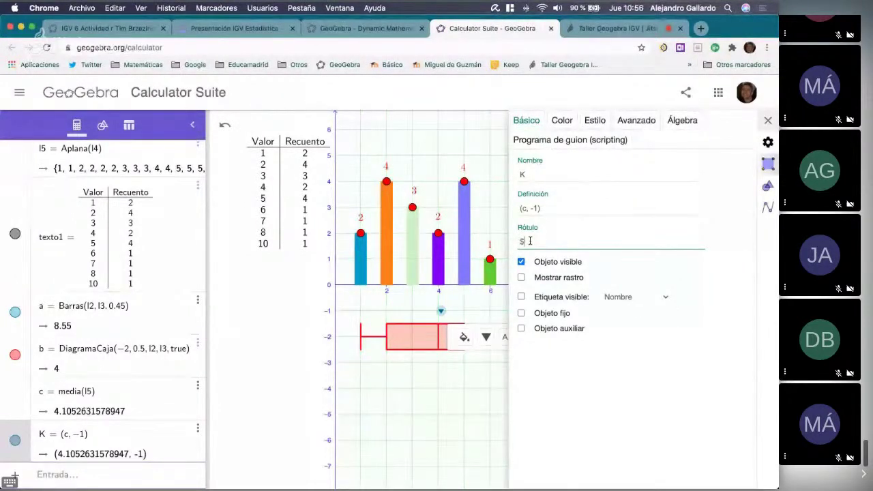
pyautogui.write('$\\overline')
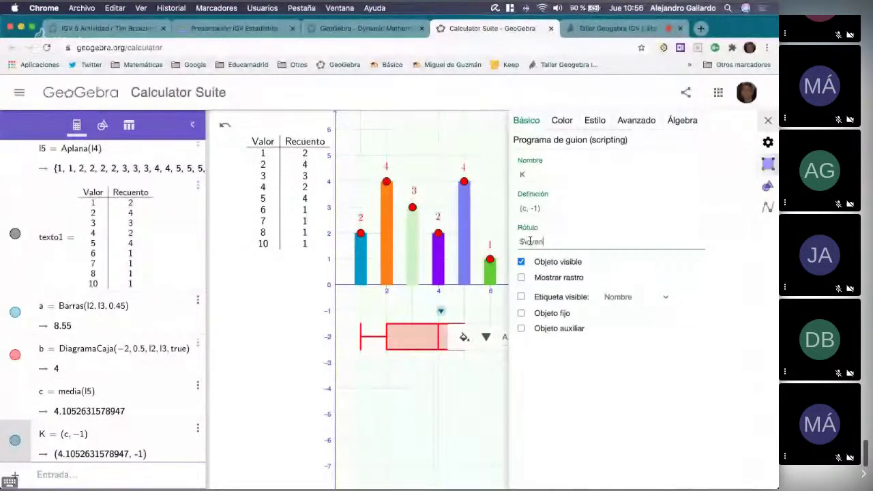
pyautogui.write('{')
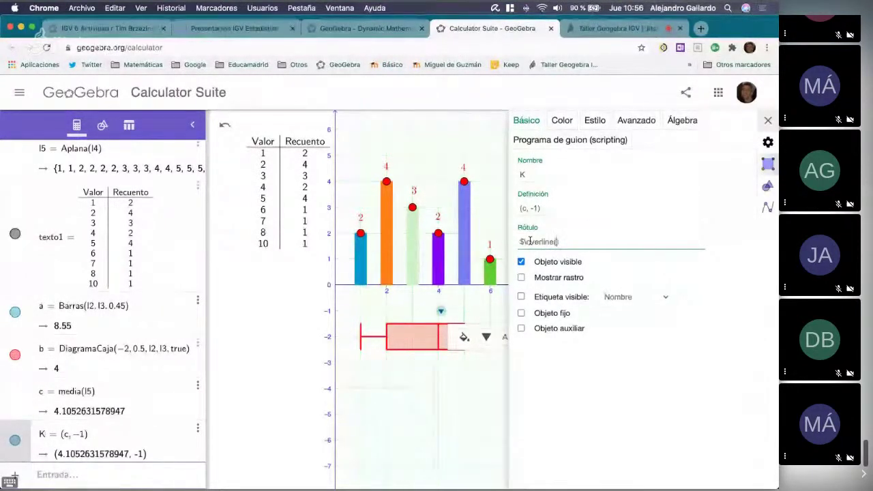
pyautogui.write('}')
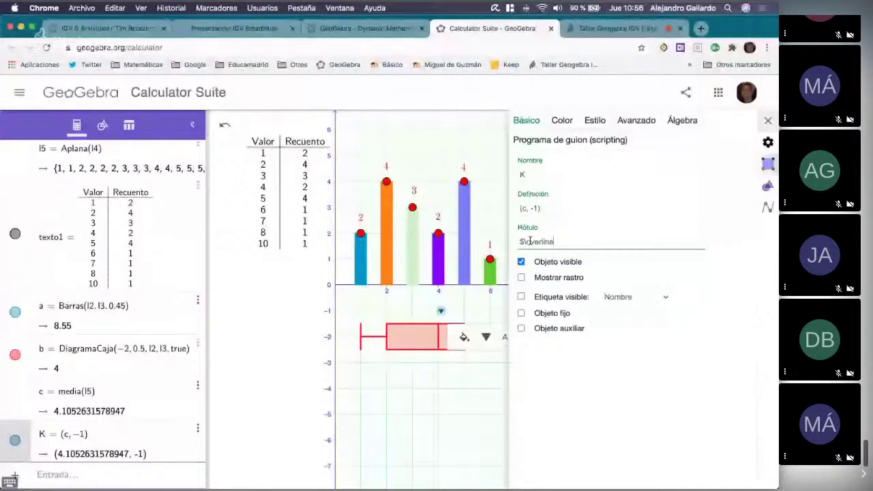
pyautogui.write('x')
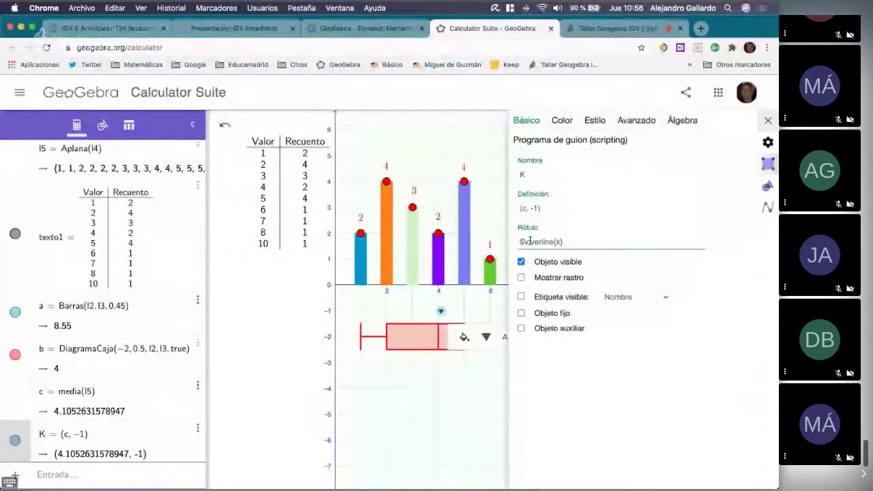
pyautogui.write('$')
pyautogui.press('Return')
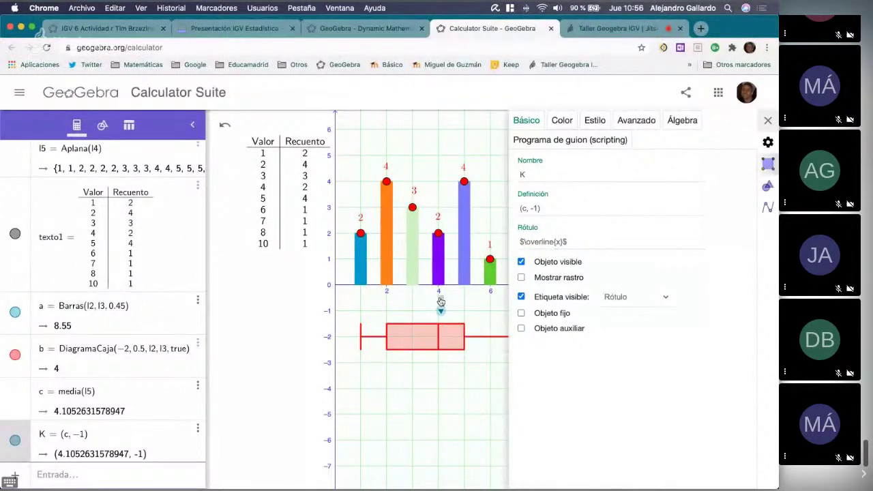
pyautogui.click(768, 121)
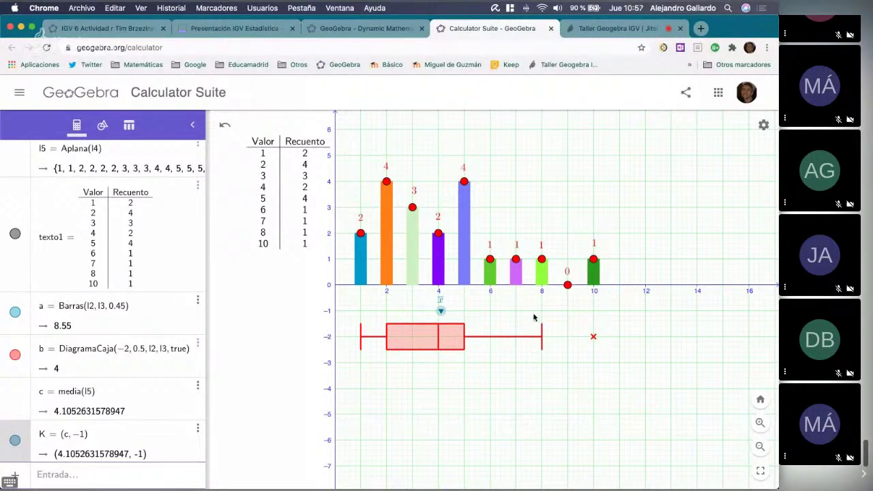
# Calculate the standard deviation of the flattened data list with de(l5).
pyautogui.click(60, 476)
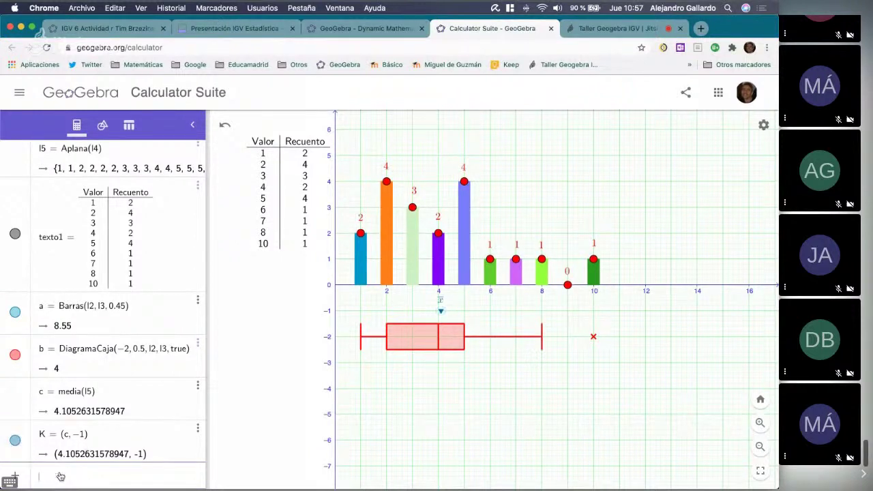
pyautogui.write('de')
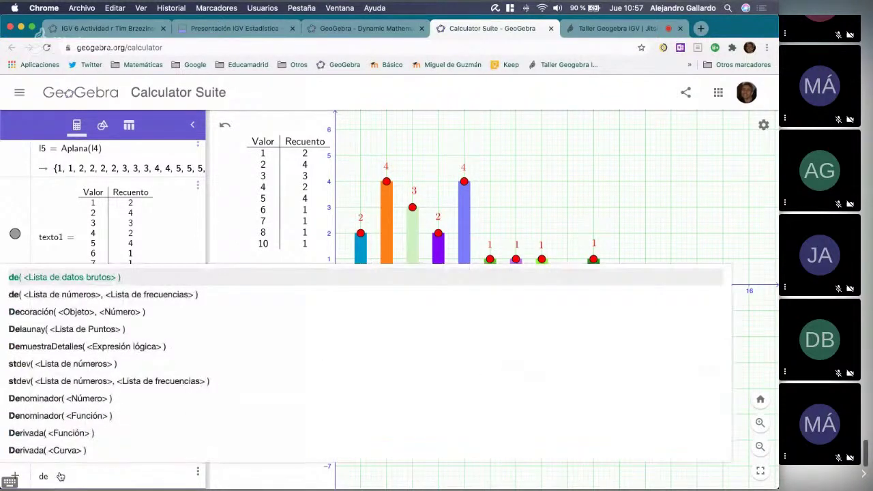
pyautogui.press('Return')
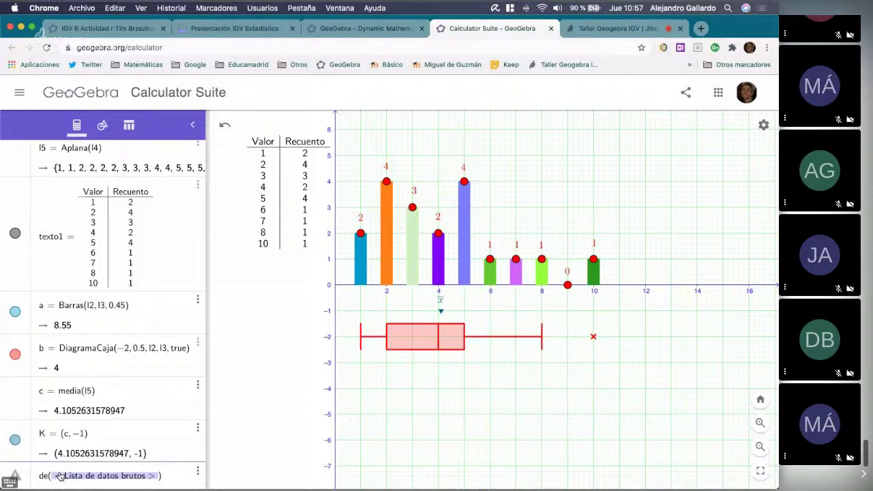
pyautogui.write('l5')
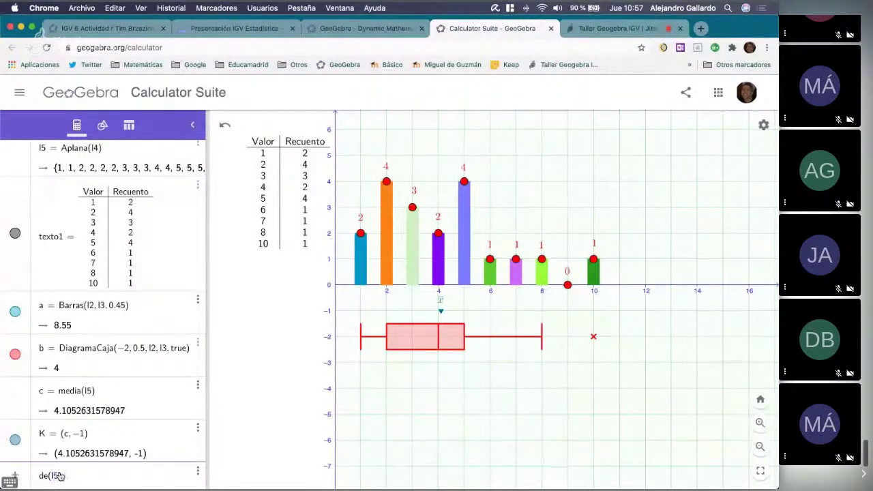
pyautogui.press('Return')
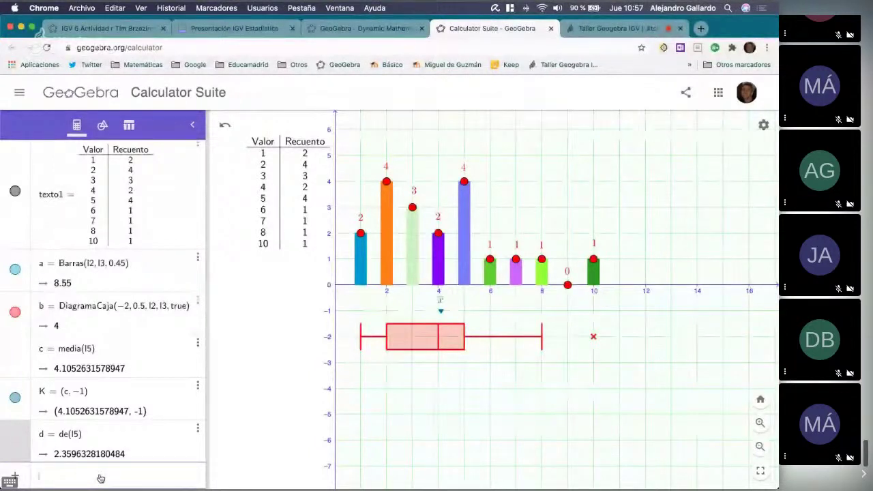
# Plot the point one standard deviation below the mean as (c-d, -1).
pyautogui.write('(c')
pyautogui.write('-d')
pyautogui.write(',-1')
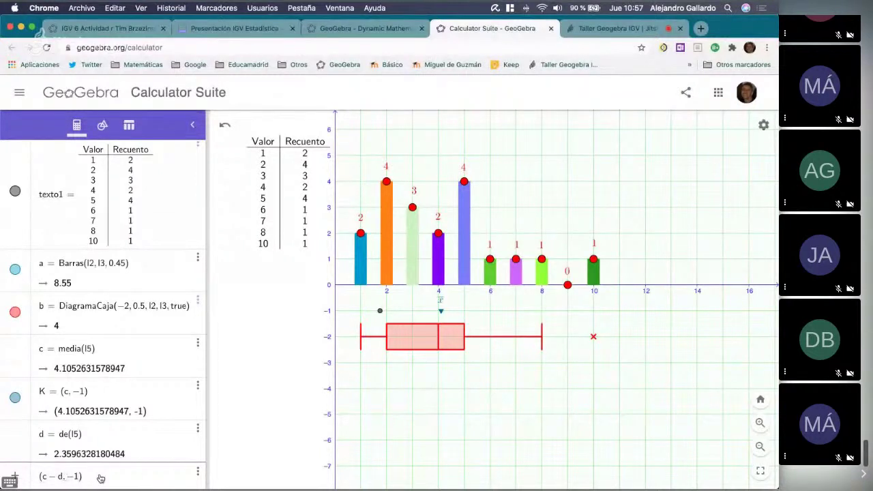
pyautogui.press('Return')
# Duplicate the (c-d, -1) point and change the copy's definition to (c+d, -1).
pyautogui.click(198, 428)
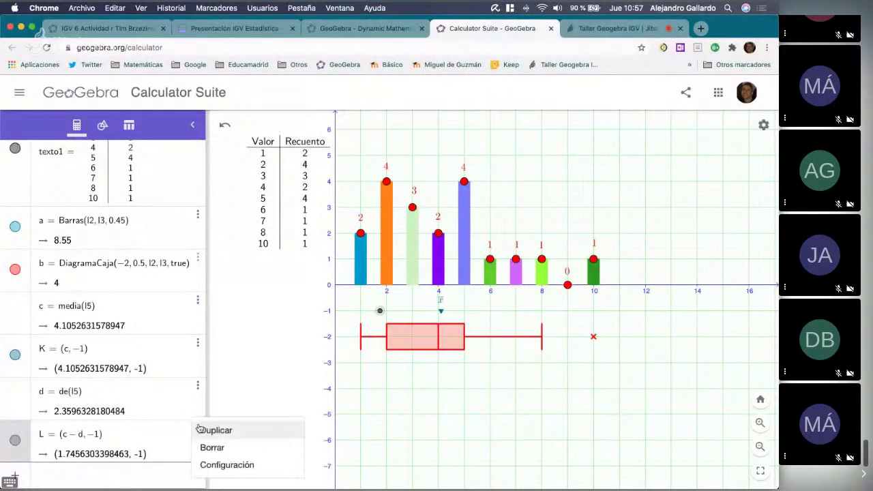
pyautogui.click(212, 430)
pyautogui.click(58, 478)
pyautogui.press('BackSpace')
pyautogui.write('+')
pyautogui.press('Return')
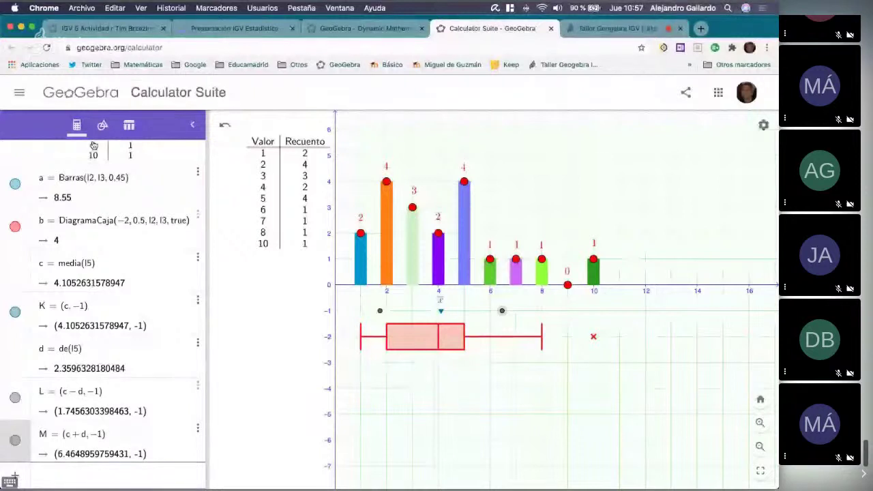
# Join the two standard-deviation points with Segmento(L, M).
pyautogui.click(69, 475)
pyautogui.write('Segem')
pyautogui.press('BackSpace')
pyautogui.press('BackSpace')
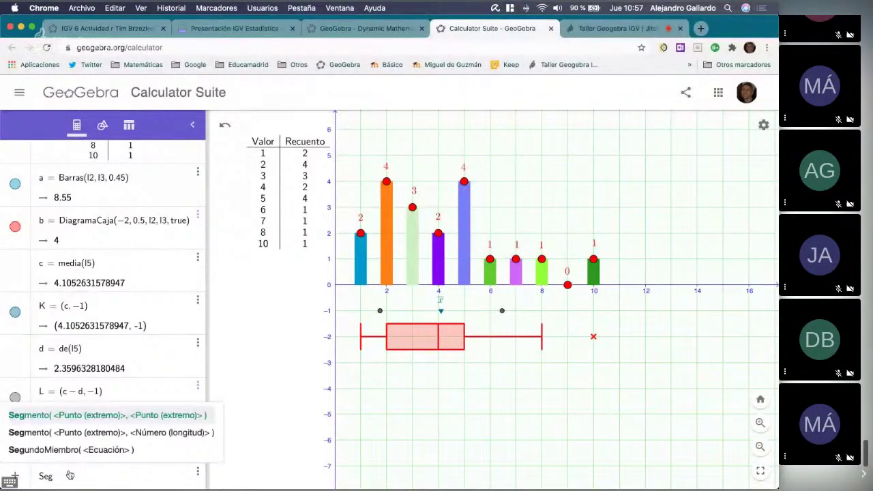
pyautogui.press('Return')
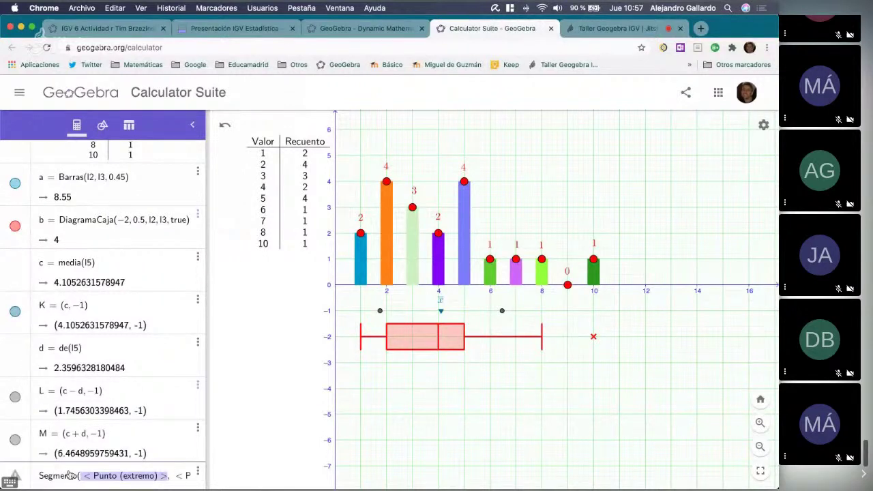
pyautogui.write('L')
pyautogui.press('Tab')
pyautogui.write('M')
pyautogui.press('Return')
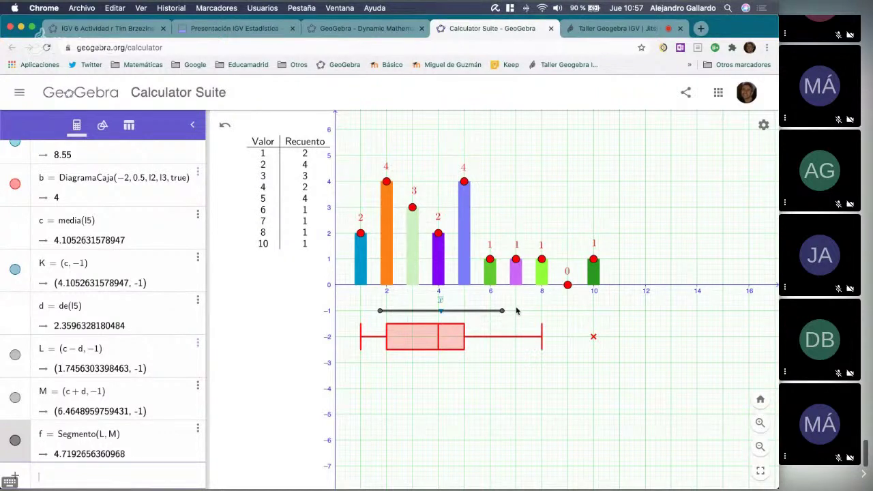
# Color the segment between the standard-deviation points blue, #0099CC.
pyautogui.rightClick(425, 315)
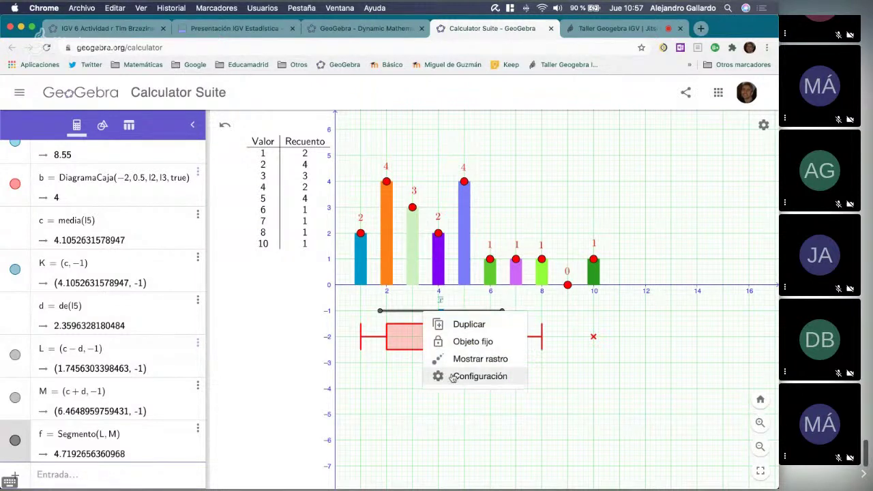
pyautogui.click(452, 376)
pyautogui.click(562, 120)
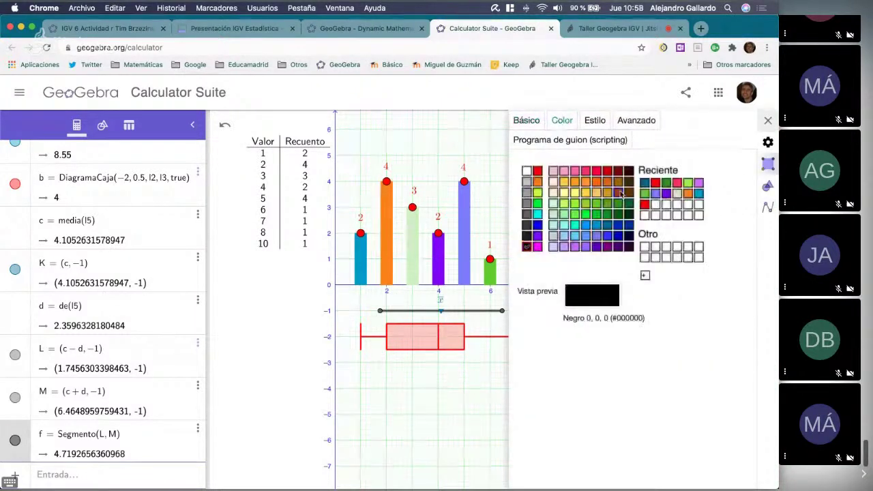
pyautogui.click(597, 226)
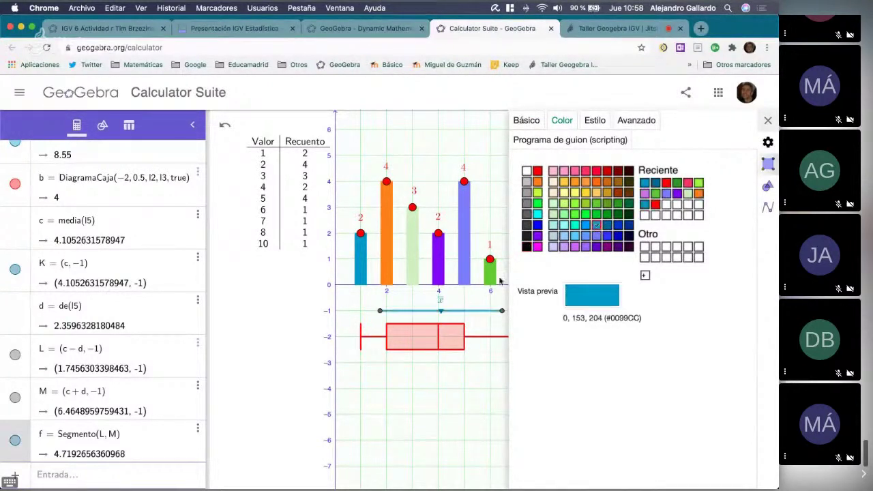
# Give point L, at (c-d, -1), the caption $\overline{x}-\sigma$ as its visible label.
pyautogui.click(380, 312)
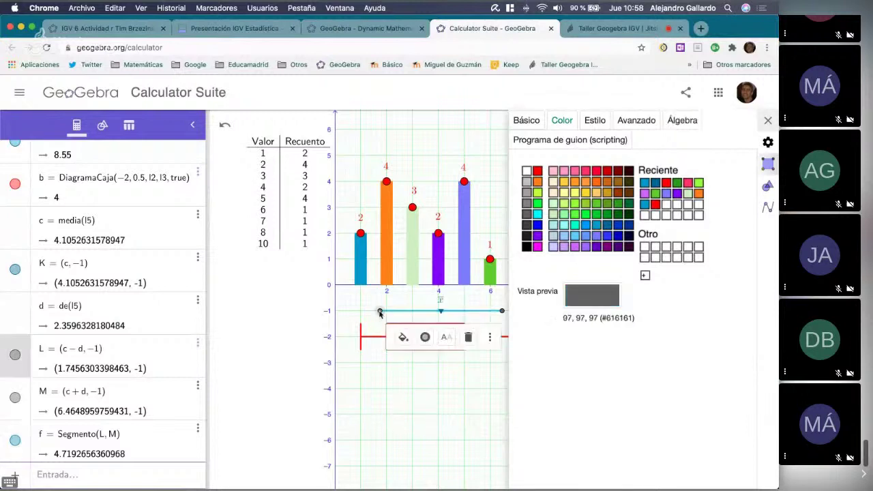
pyautogui.click(523, 122)
pyautogui.click(541, 237)
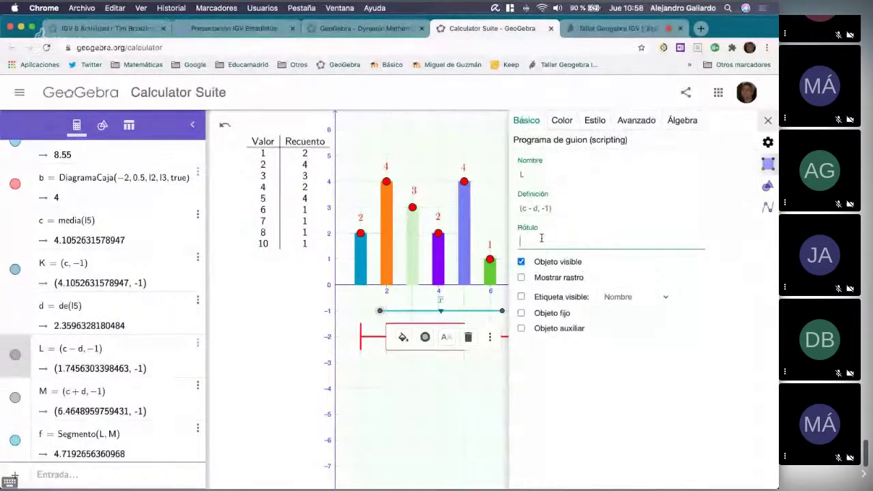
pyautogui.write('$')
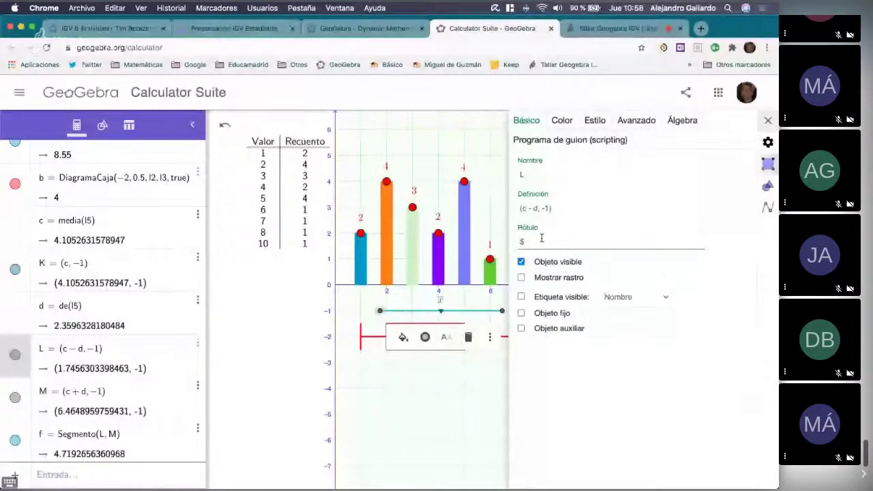
pyautogui.write('\\over')
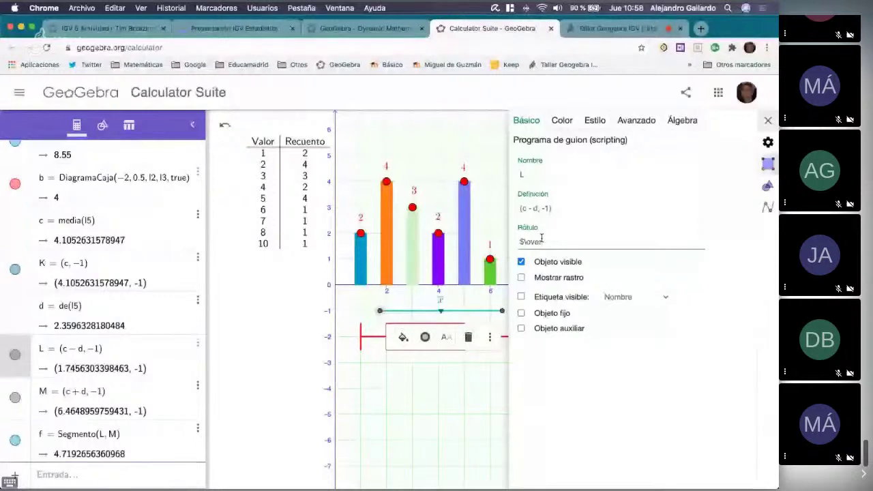
pyautogui.write('line')
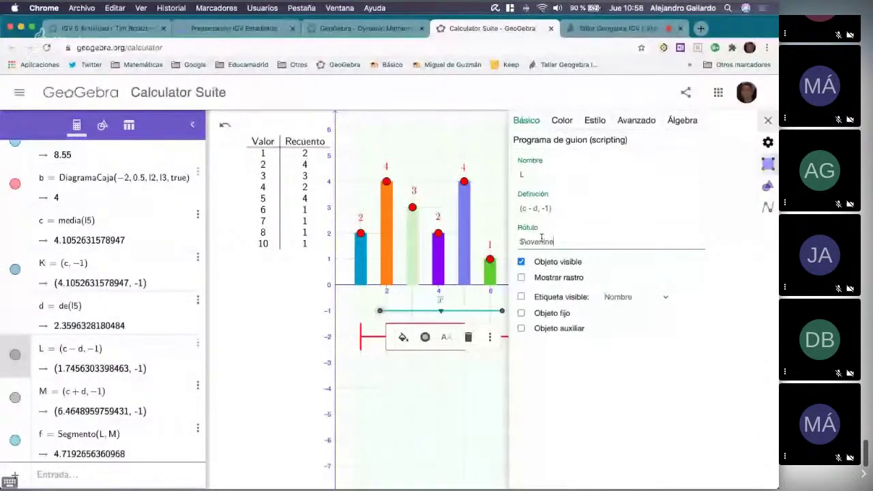
pyautogui.write('{x}-')
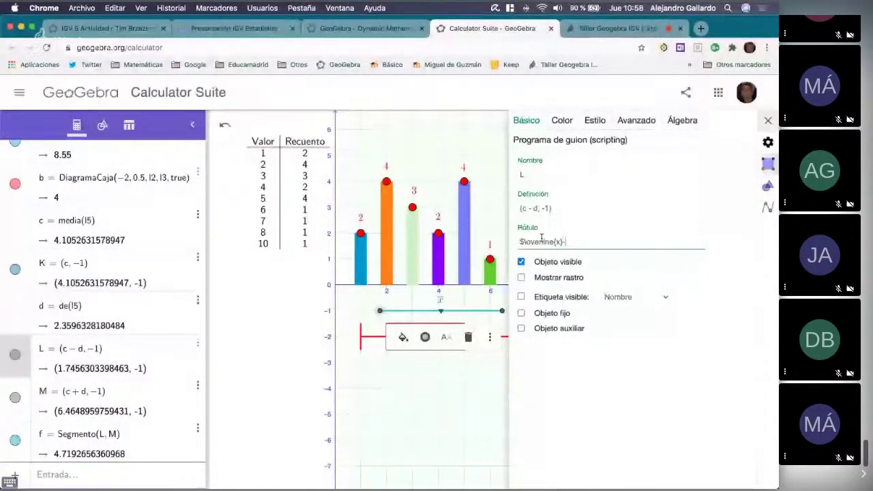
pyautogui.write('\\')
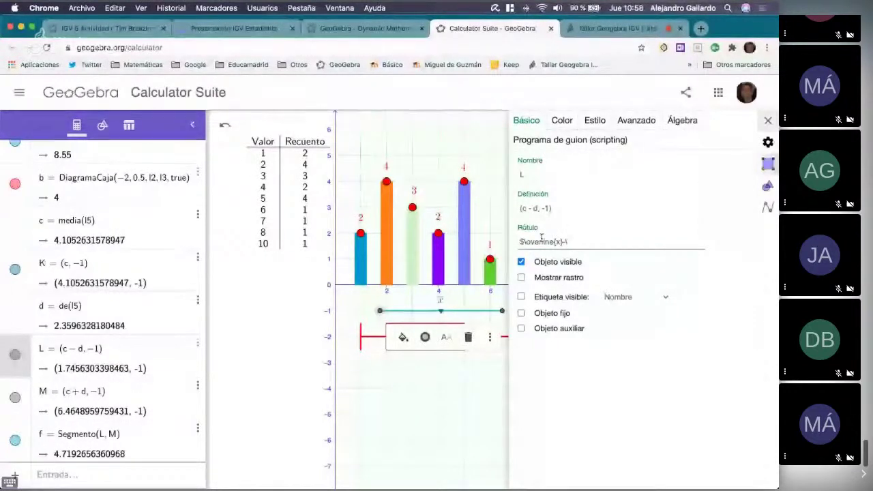
pyautogui.write('sigma')
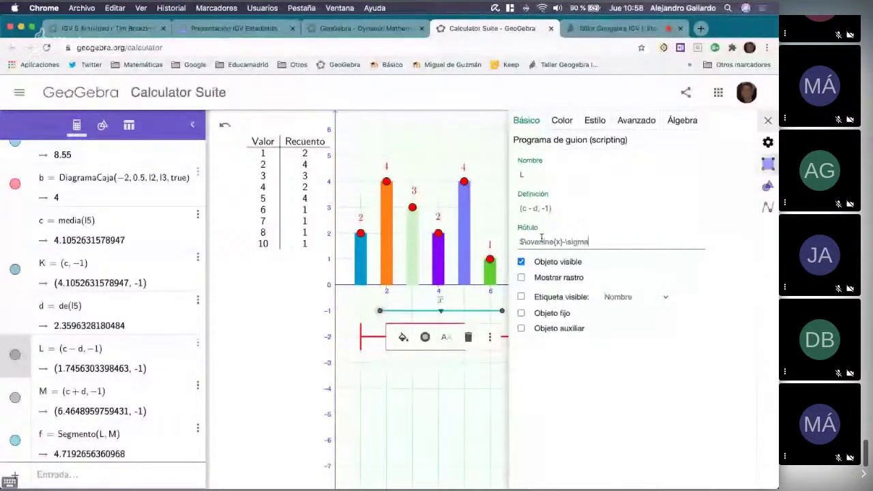
pyautogui.write('$')
pyautogui.press('Return')
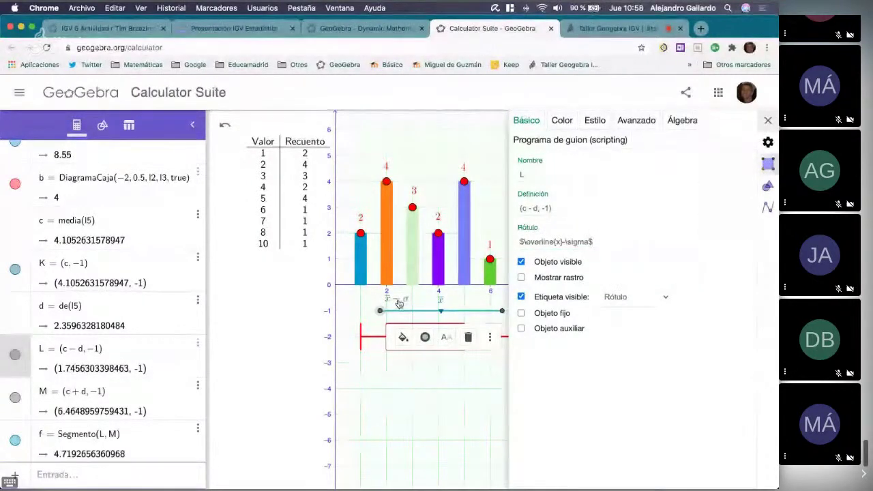
# Copy point L's caption to point M and change it to $\overline{x}+\sigma$.
pyautogui.click(600, 241)
pyautogui.tripleClick(602, 243)
pyautogui.press('super+c')
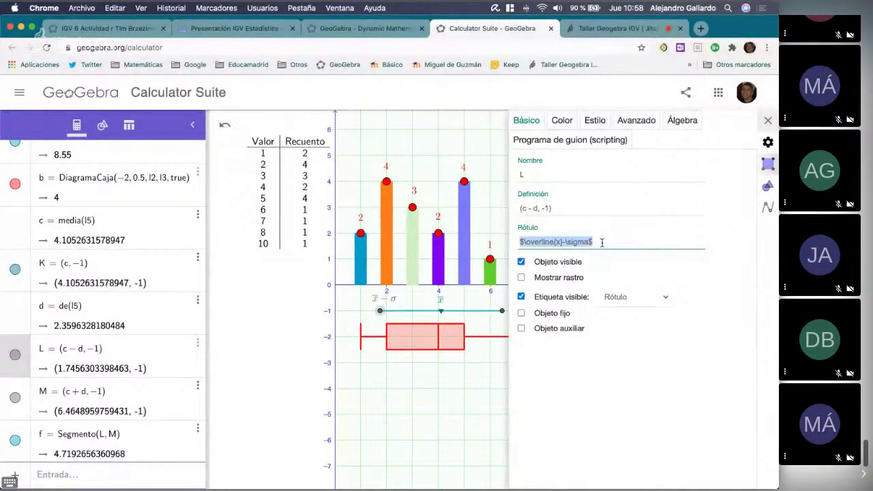
pyautogui.click(502, 311)
pyautogui.click(540, 240)
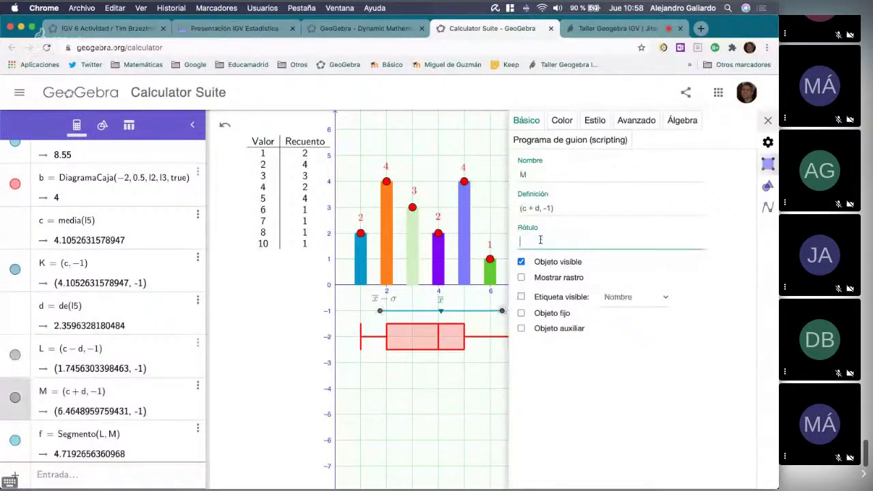
pyautogui.press('super+v')
pyautogui.click(566, 243)
pyautogui.press('BackSpace')
pyautogui.write('+')
pyautogui.press('Return')
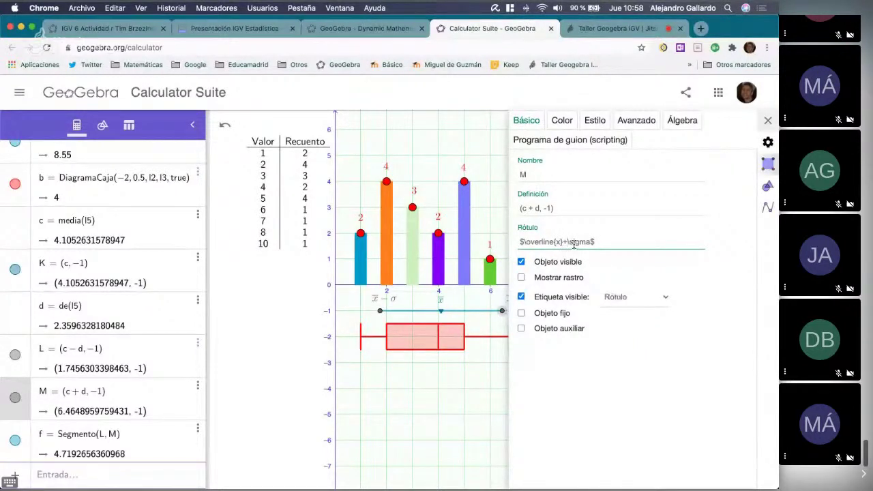
# Set the size of both standard-deviation points, L and M, to 1 and color them blue, #0099CC.
pyautogui.keyDown('super'); pyautogui.click(381, 313); pyautogui.keyUp('super')
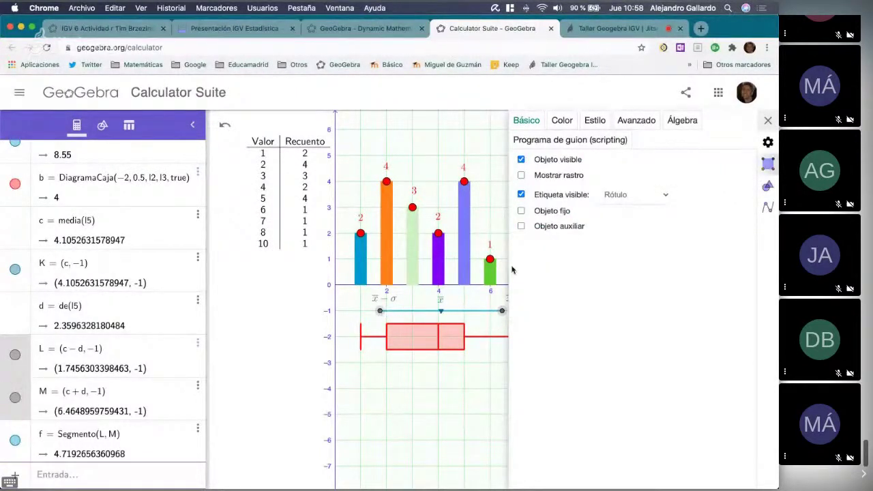
pyautogui.click(563, 121)
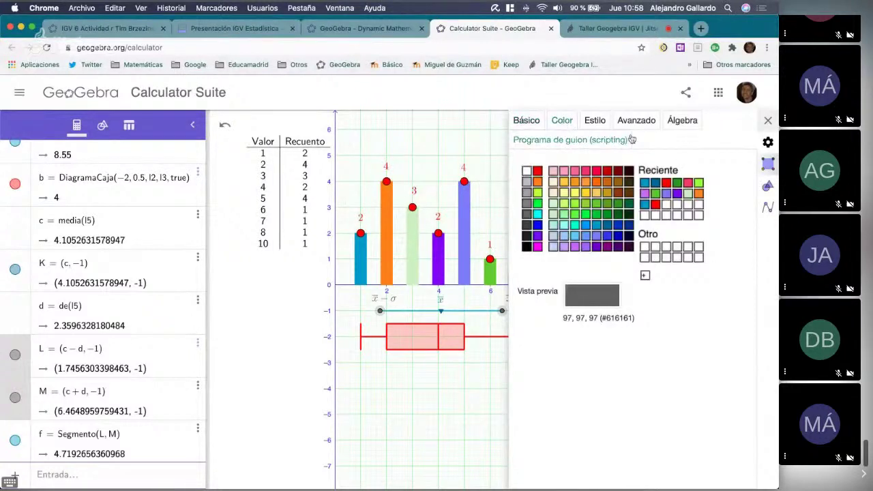
pyautogui.click(595, 121)
pyautogui.moveTo(619, 169); pyautogui.dragTo(597, 170)
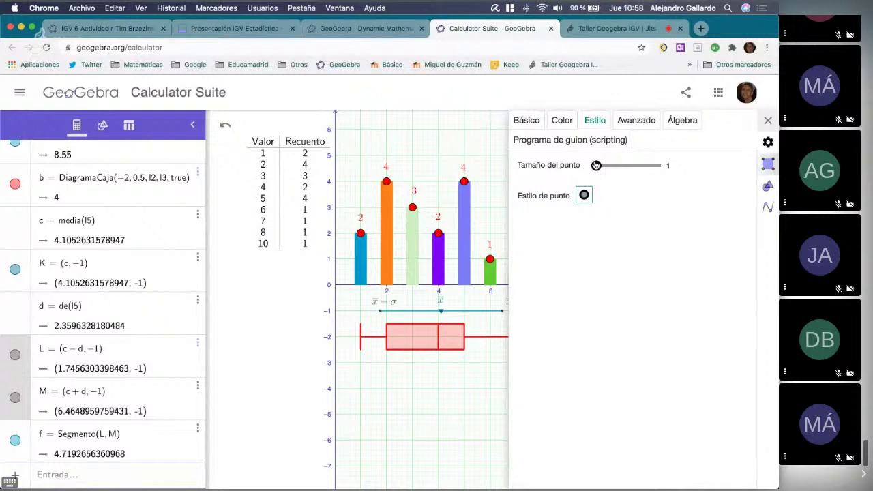
pyautogui.click(563, 120)
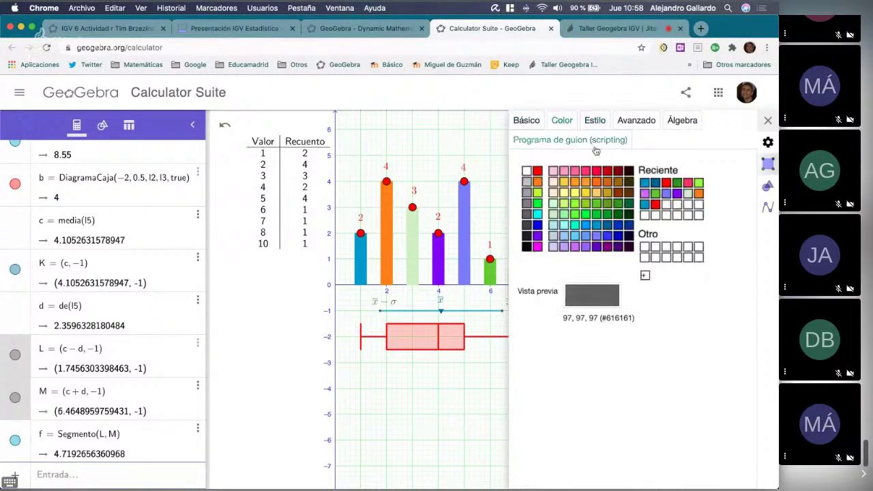
pyautogui.click(597, 224)
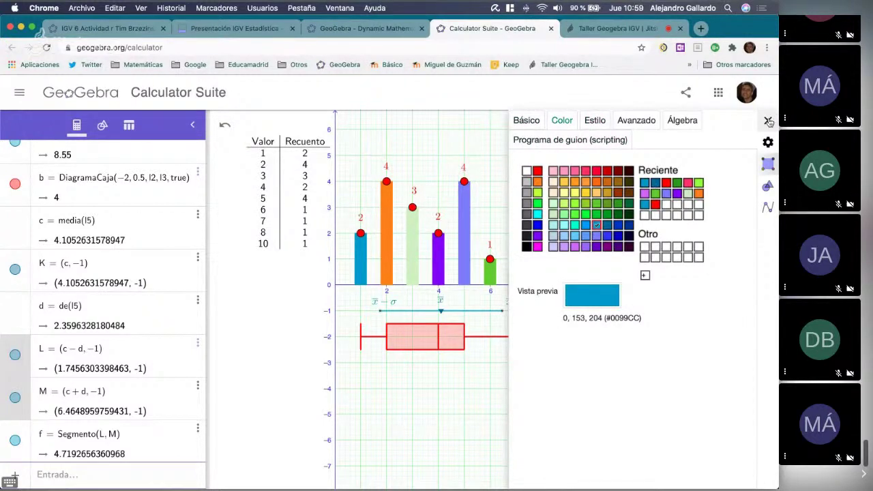
pyautogui.click(769, 120)
pyautogui.click(528, 319)
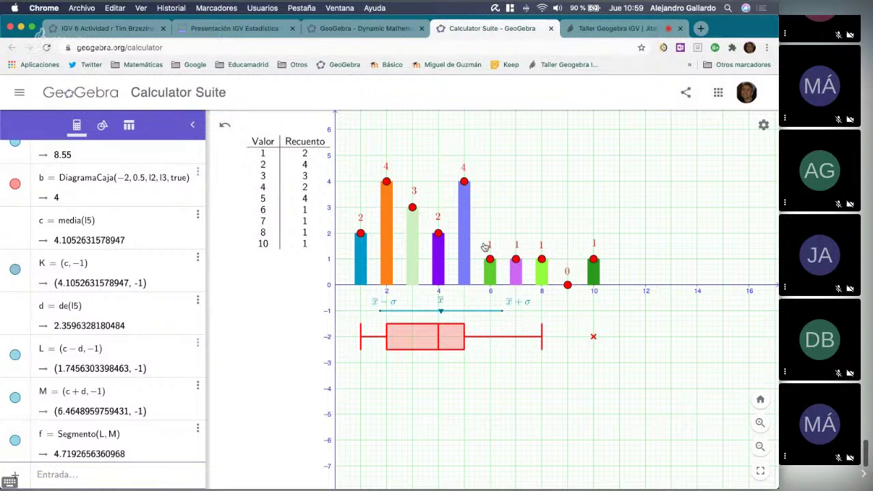
# Move the draggable points so the frequencies for values 1 to 10 are 1, 2, 2, 4, 4, 1, 1, 0, 0, 0.
pyautogui.click(594, 261)
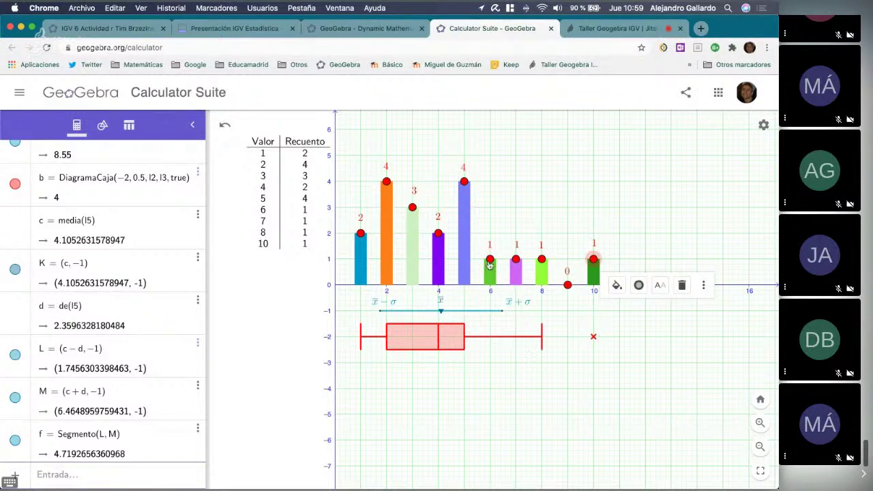
pyautogui.moveTo(593, 259); pyautogui.dragTo(590, 295)
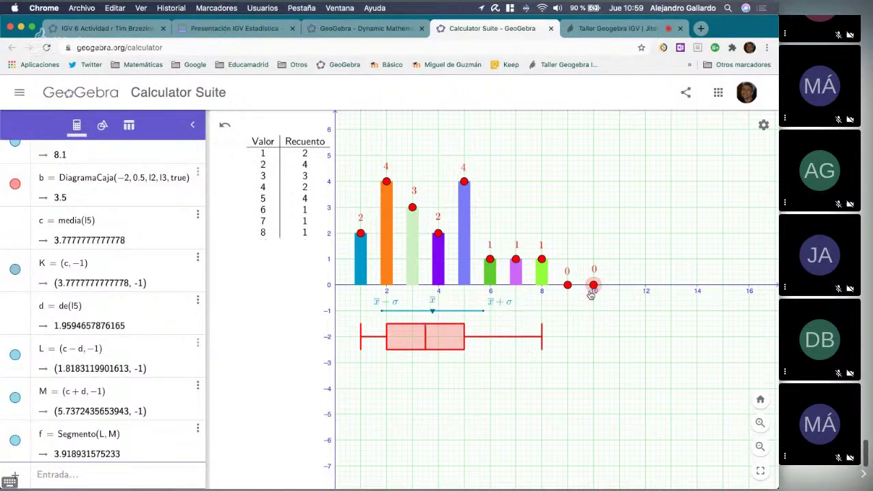
pyautogui.moveTo(541, 260); pyautogui.dragTo(541, 293)
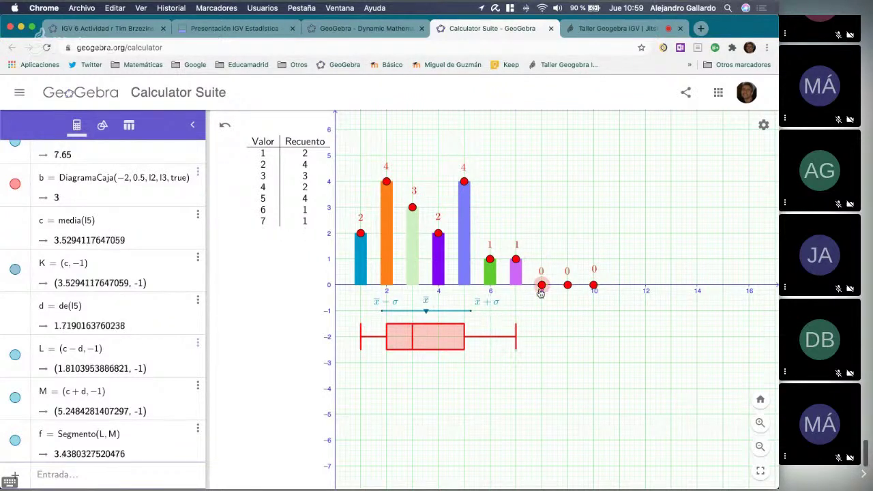
pyautogui.moveTo(361, 235); pyautogui.dragTo(361, 262)
pyautogui.moveTo(386, 180); pyautogui.dragTo(441, 193)
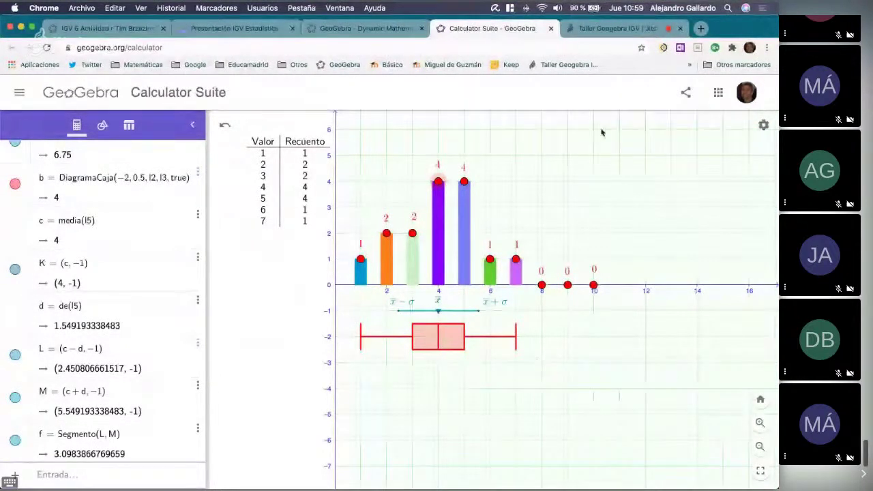
pyautogui.click(610, 30)
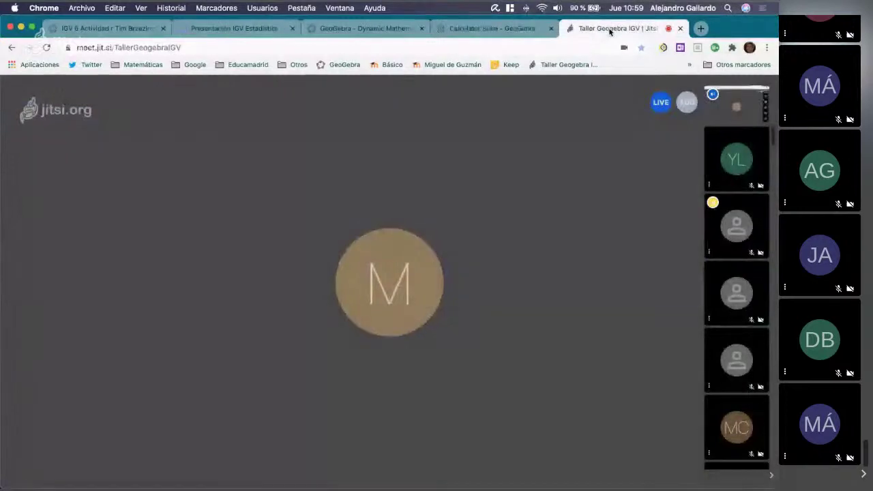
pyautogui.click(472, 28)
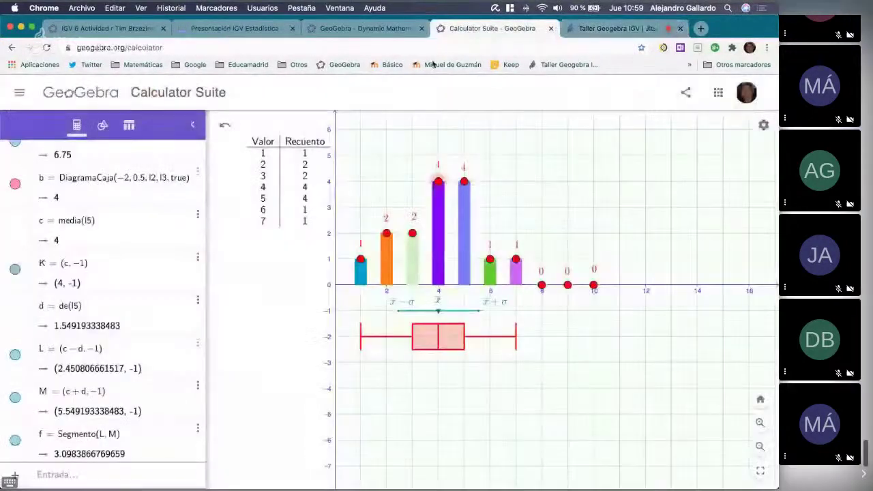
# Define the range as R = Máximo(l2) − Mínimo(l2).
pyautogui.click(53, 474)
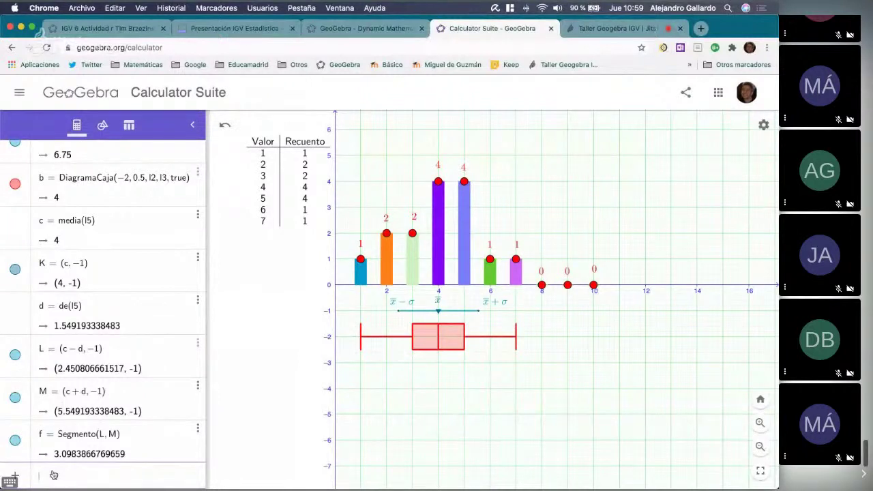
pyautogui.scroll(5, 161, 294)
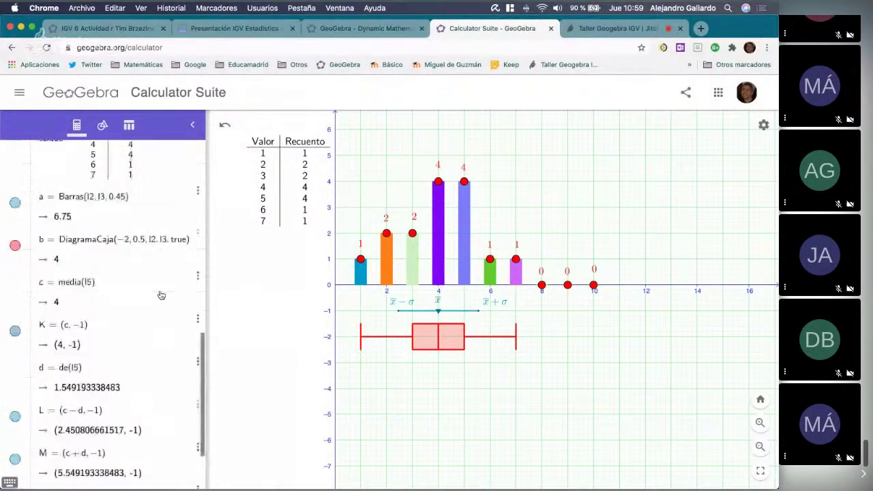
pyautogui.scroll(5, 146, 249)
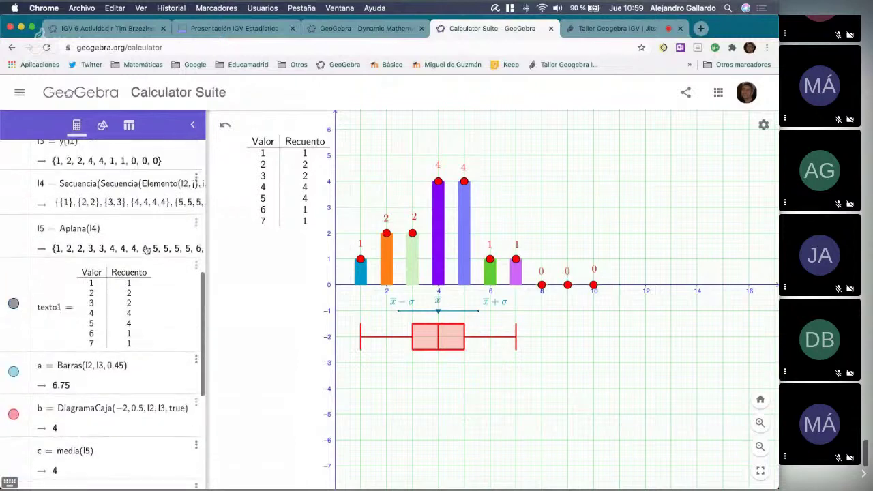
pyautogui.scroll(3, 145, 249)
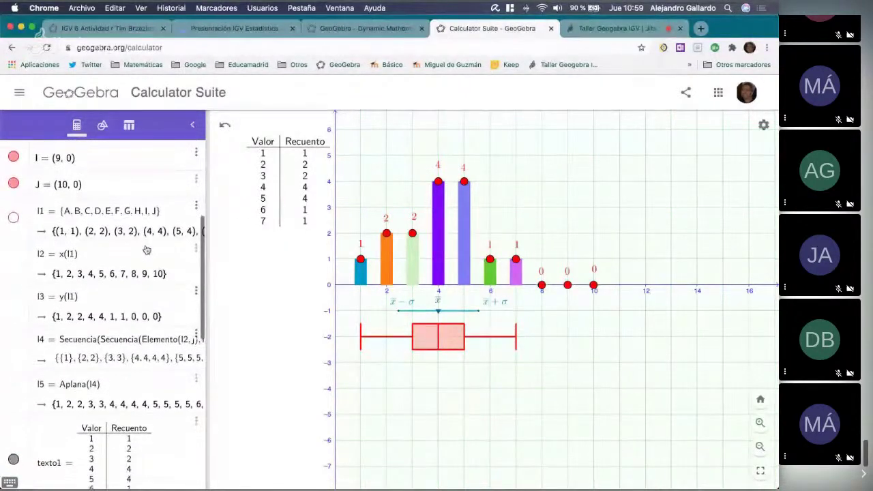
pyautogui.scroll(-15, 145, 248)
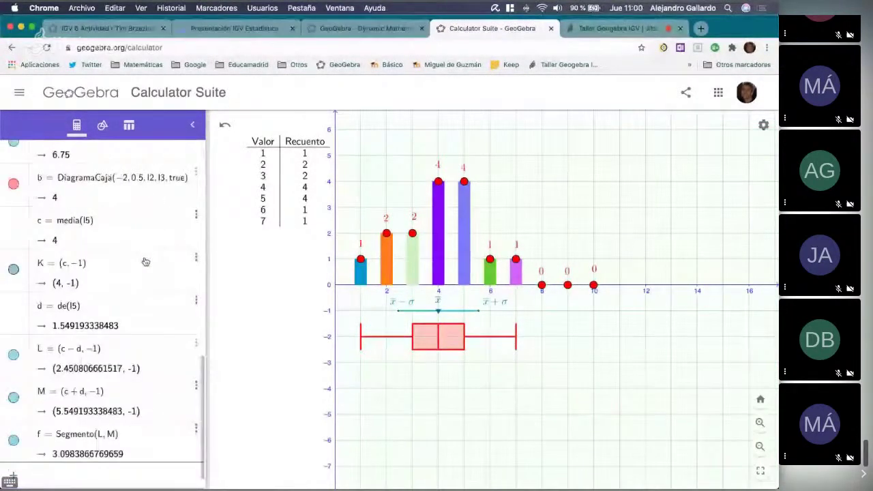
pyautogui.write('R')
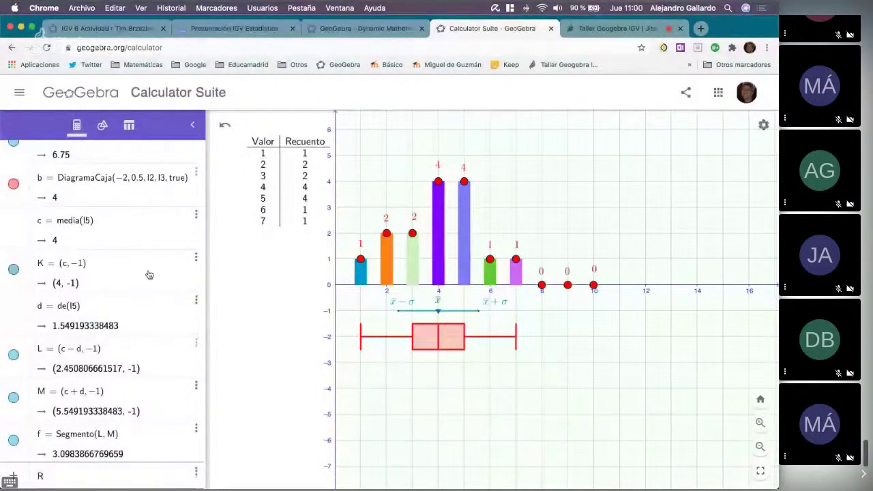
pyautogui.write(' = Maxi')
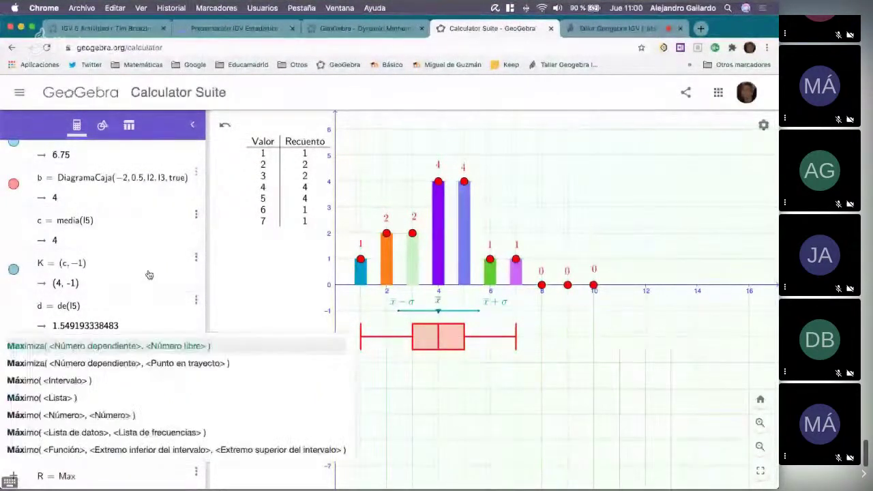
pyautogui.click(28, 400)
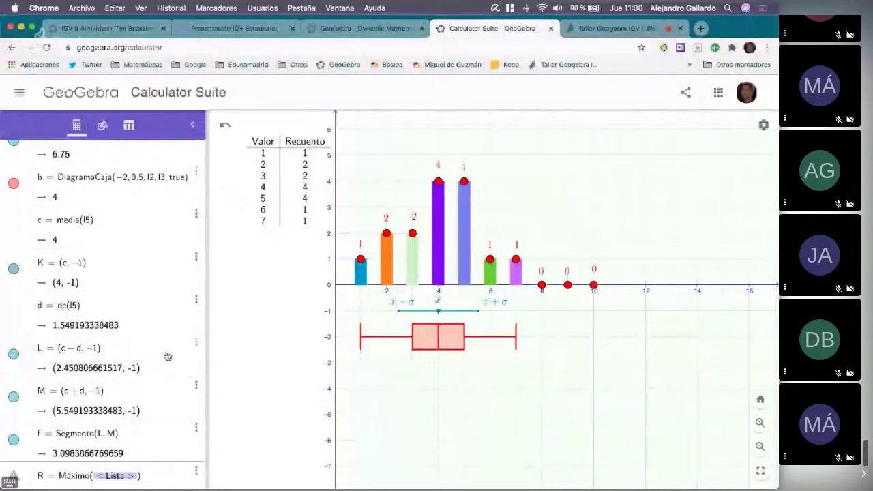
pyautogui.write('l2')
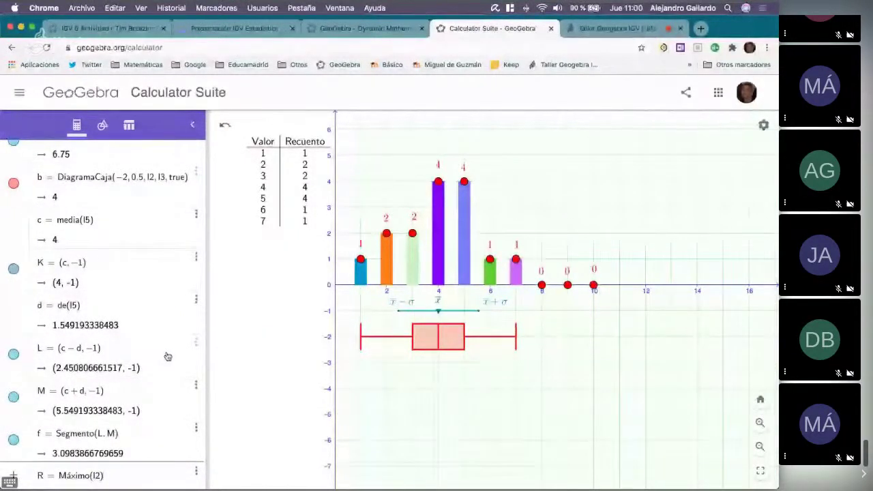
pyautogui.write('-Míni')
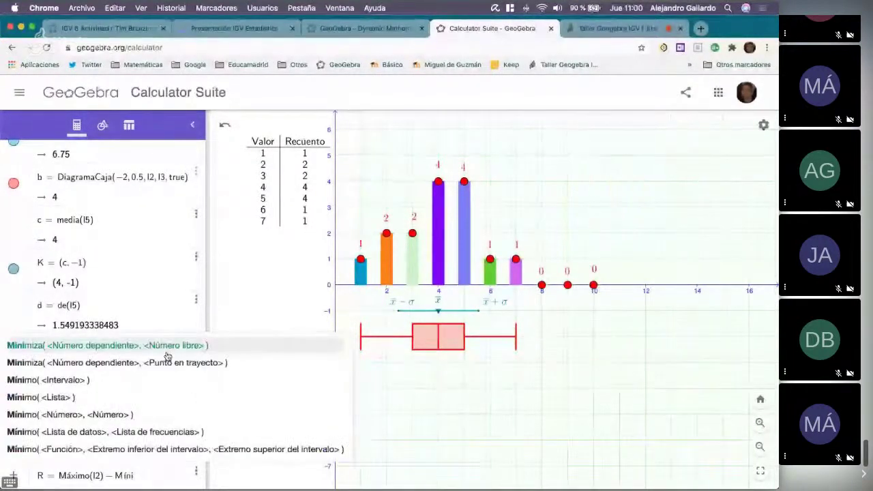
pyautogui.click(54, 397)
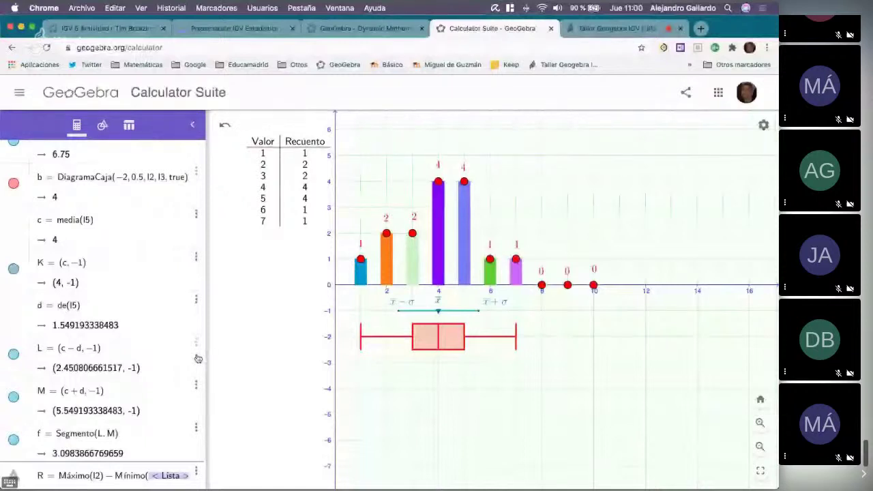
pyautogui.write('l2')
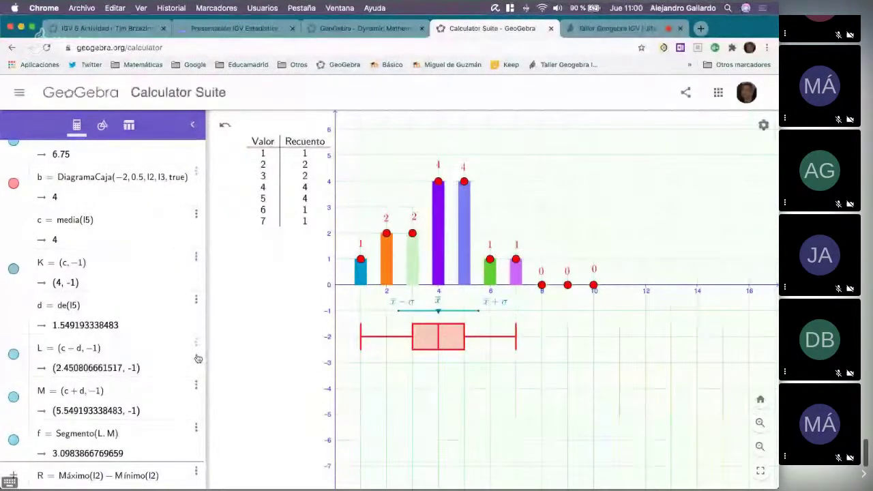
pyautogui.press('Return')
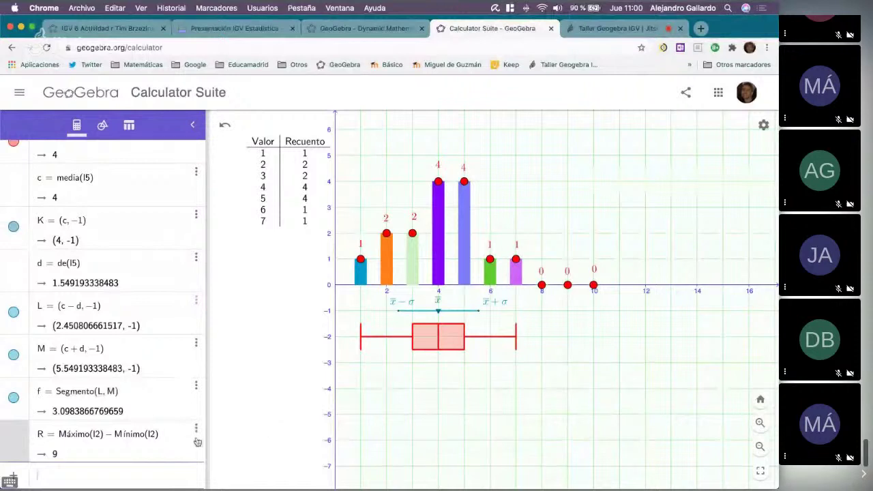
# Calculate the mode of the flattened data list with Moda(l5).
pyautogui.click(57, 481)
pyautogui.write('MOda')
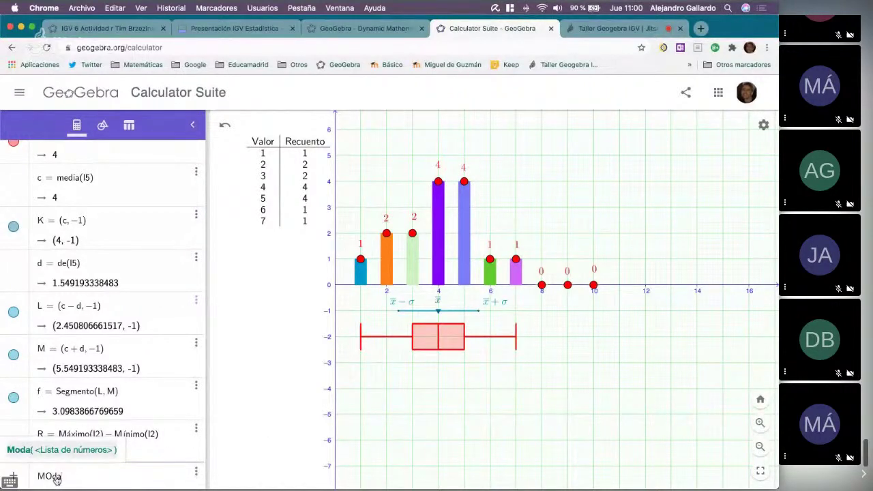
pyautogui.press('Return')
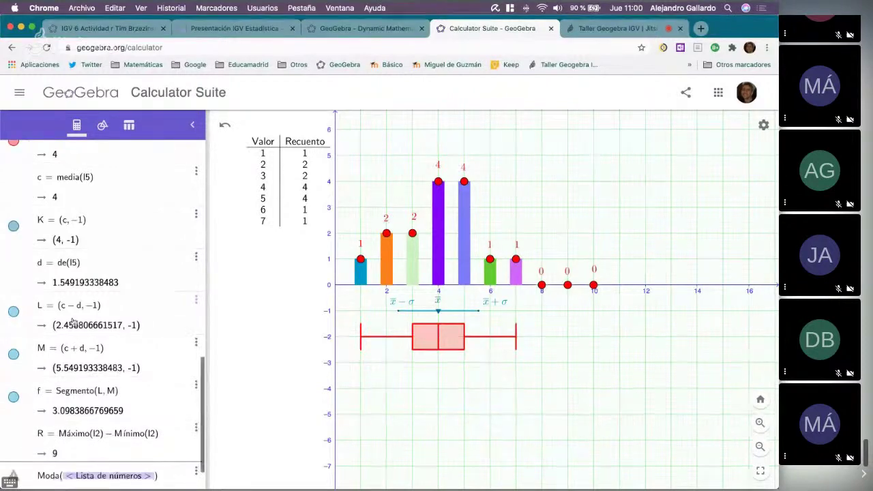
pyautogui.scroll(5, 88, 244)
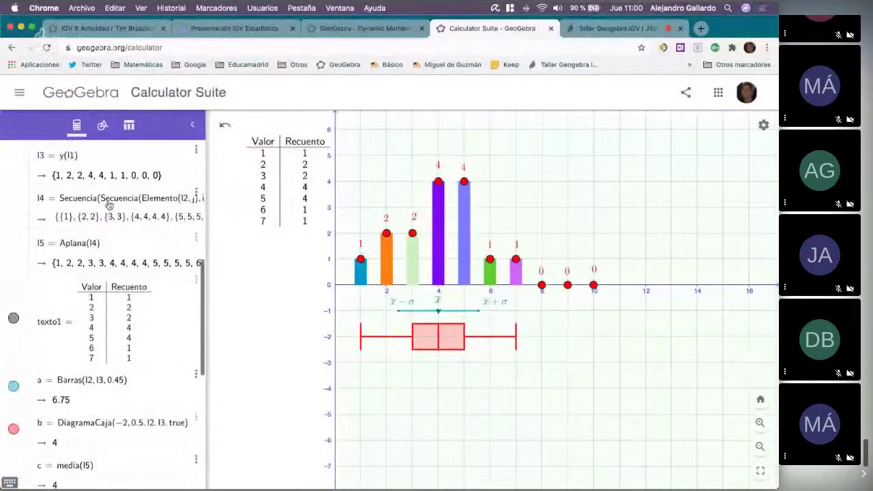
pyautogui.scroll(-5, 109, 206)
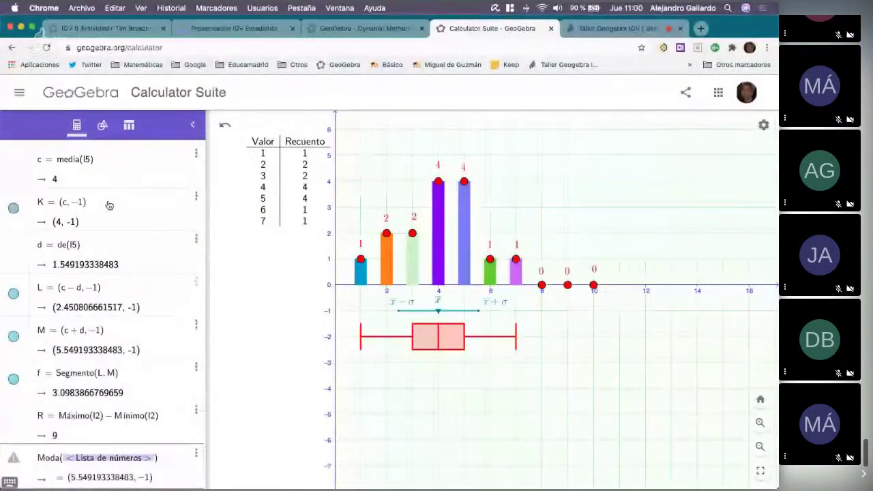
pyautogui.write('l5')
pyautogui.press('Return')
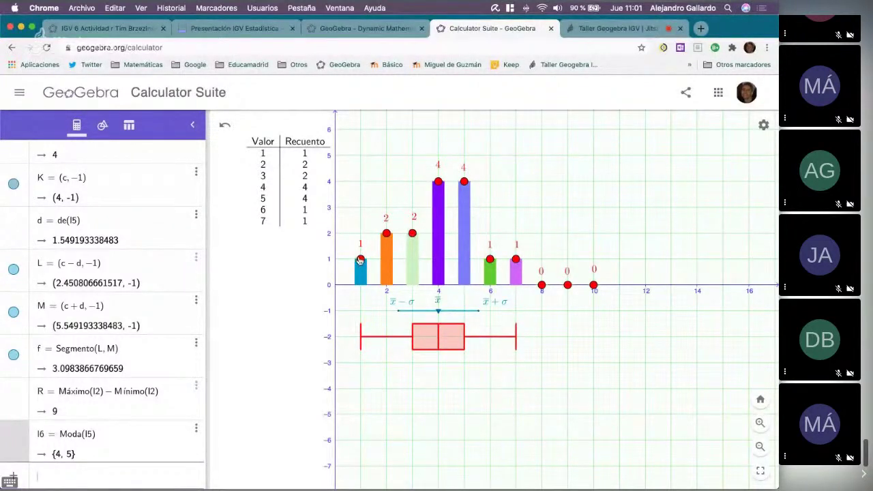
# Raise the draggable points for values 2 and 3 to a frequency of 3 each.
pyautogui.click(360, 260)
pyautogui.click(386, 231)
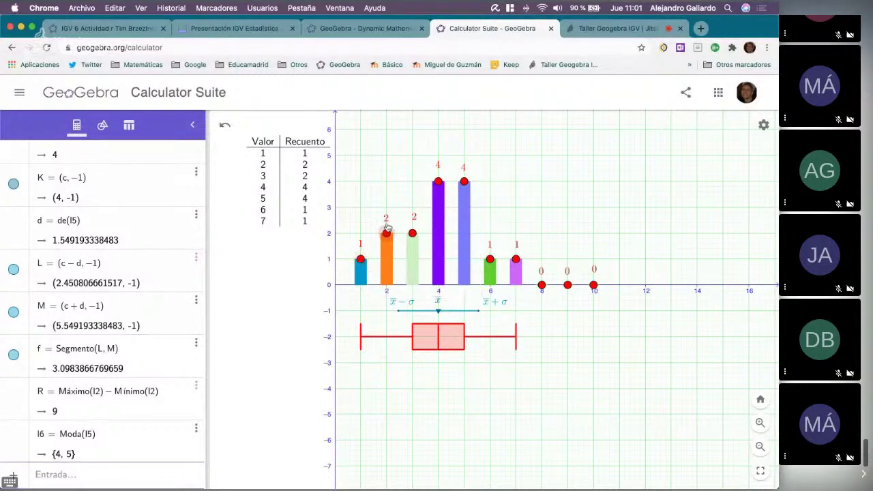
pyautogui.moveTo(388, 217); pyautogui.dragTo(386, 207)
pyautogui.moveTo(413, 235); pyautogui.dragTo(412, 208)
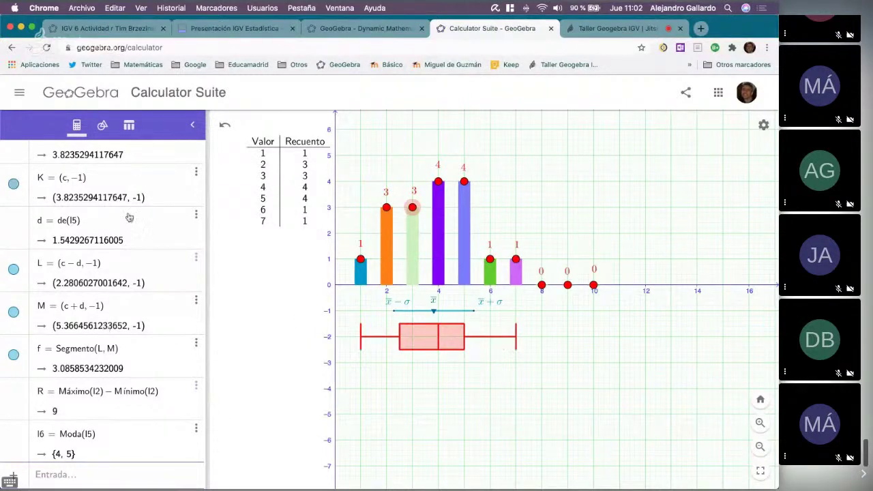
pyautogui.scroll(1, 120, 240)
pyautogui.scroll(-1, 120, 240)
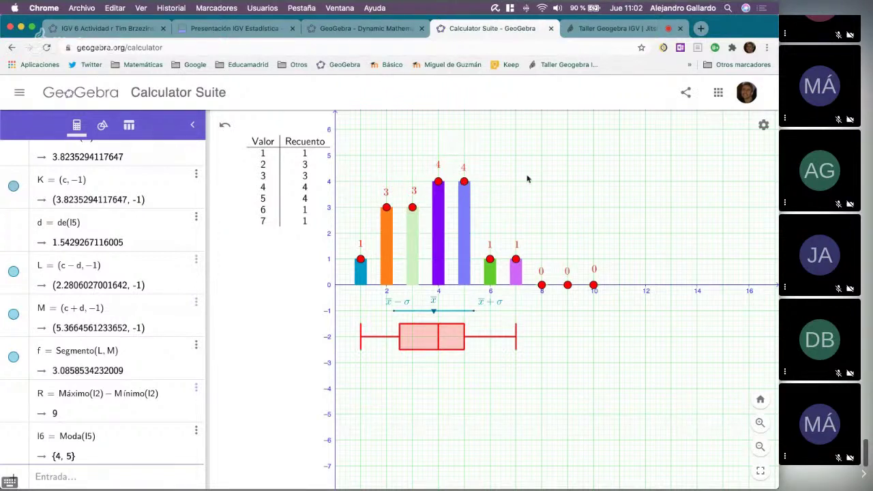
pyautogui.moveTo(384, 152); pyautogui.dragTo(392, 146)
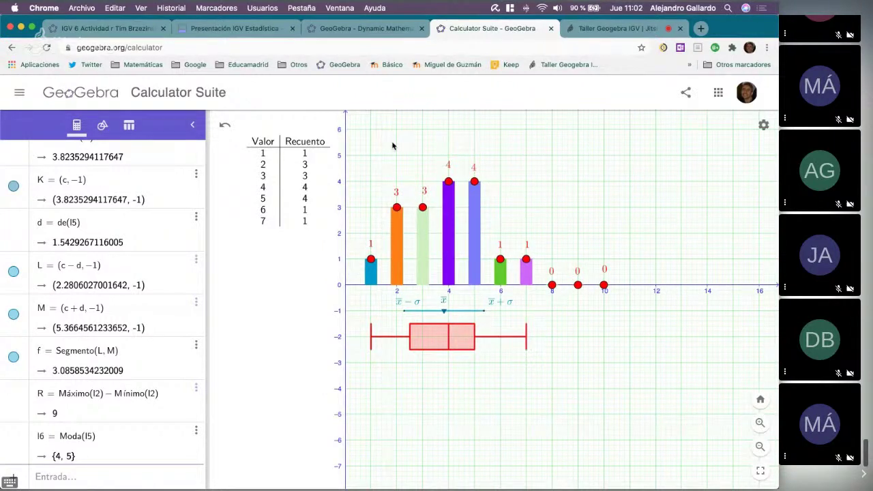
# Switch to the GeoGebra Notas presentation "Presentación IGV Estadística".
pyautogui.click(224, 27)
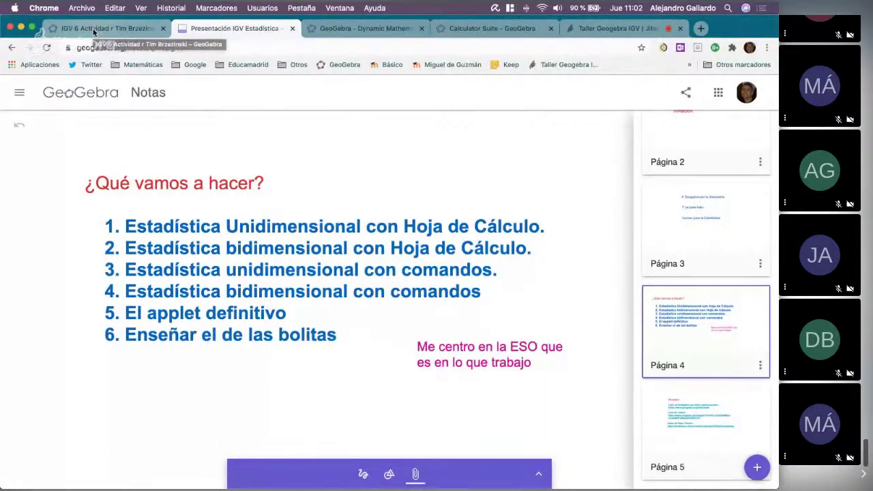
# Open the activity "IGV 8 Caja y Bigotes Dinámico", collapse its algebra list and enlarge the dot plot with its box plot.
pyautogui.click(94, 29)
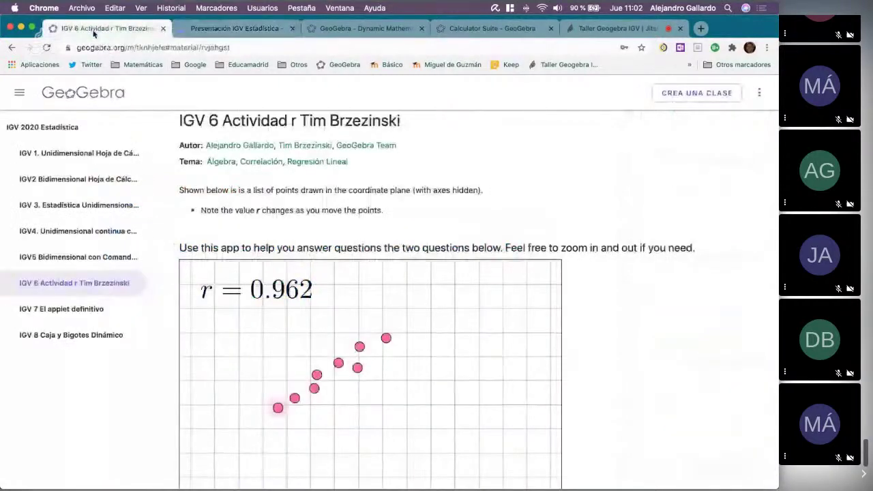
pyautogui.click(53, 337)
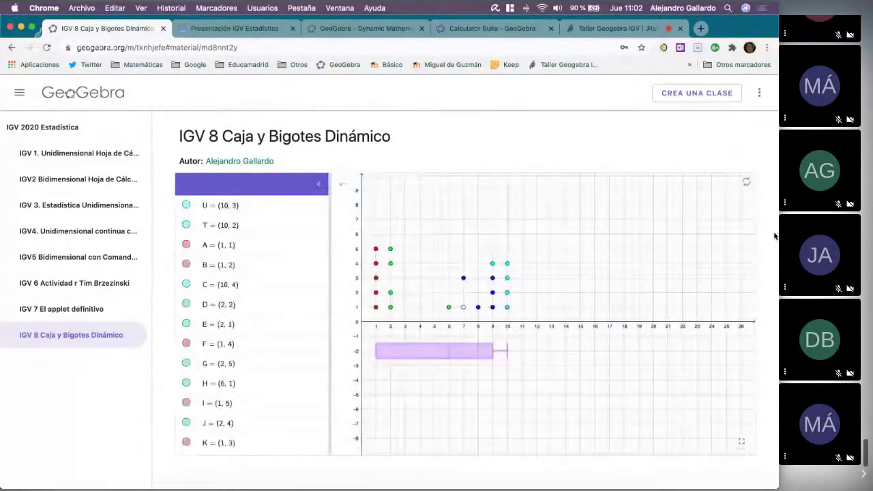
pyautogui.click(318, 183)
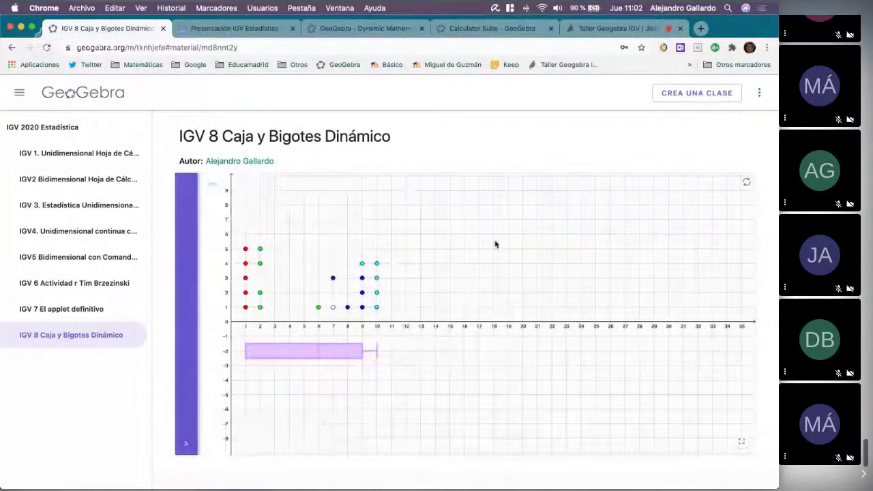
pyautogui.moveTo(485, 246); pyautogui.dragTo(535, 245)
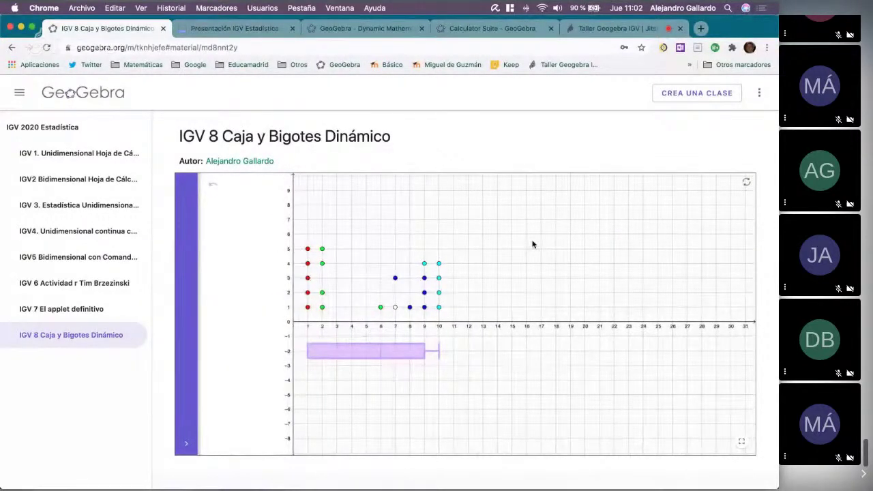
pyautogui.scroll(3, 501, 290)
pyautogui.moveTo(501, 291); pyautogui.dragTo(539, 276)
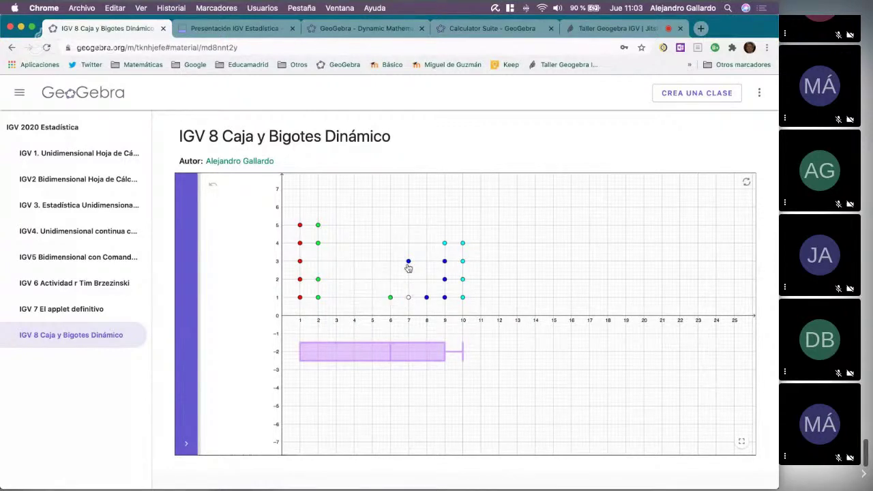
# Move the two points stacked over value 7 to (5, 1) and (3, 3) to change the box plot.
pyautogui.moveTo(408, 264); pyautogui.dragTo(356, 293)
pyautogui.moveTo(409, 298); pyautogui.dragTo(333, 272)
pyautogui.moveTo(354, 298); pyautogui.dragTo(374, 298)
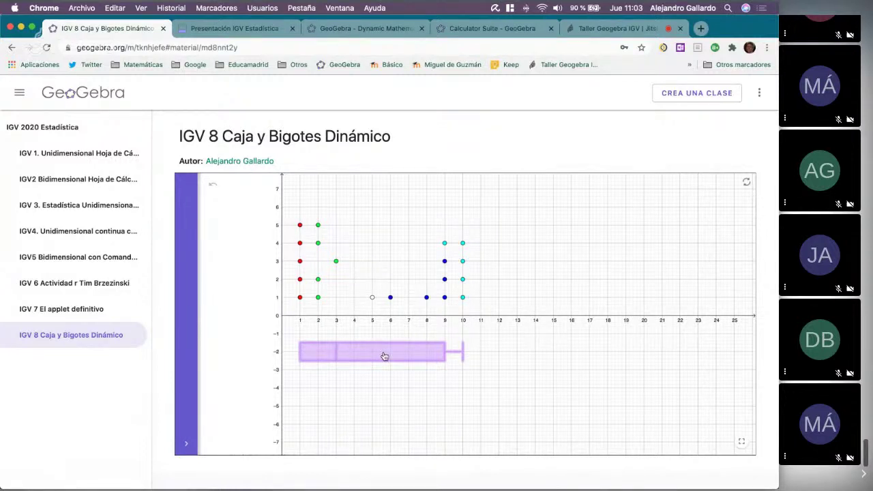
# Move the two lowest points over value 2 to (4, 1) and (7, 2), and the point at (3, 3) to (6, 2).
pyautogui.moveTo(317, 295); pyautogui.dragTo(354, 298)
pyautogui.moveTo(336, 263)
pyautogui.mouseDown()
pyautogui.moveTo(372, 297)
pyautogui.moveTo(390, 279)
pyautogui.mouseUp()
pyautogui.moveTo(317, 281); pyautogui.dragTo(406, 288)
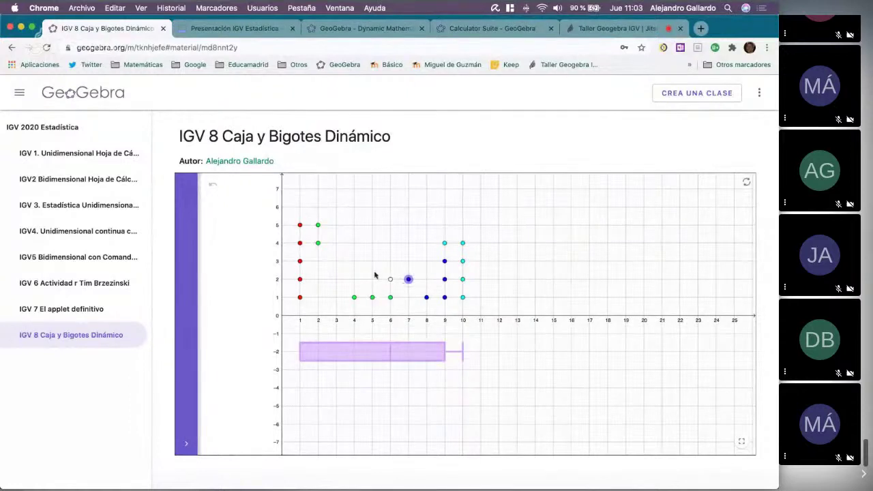
# Redistribute the points stacked over value 1, moving some to values 3 and 5 and lowering others within the column.
pyautogui.moveTo(301, 299); pyautogui.dragTo(336, 298)
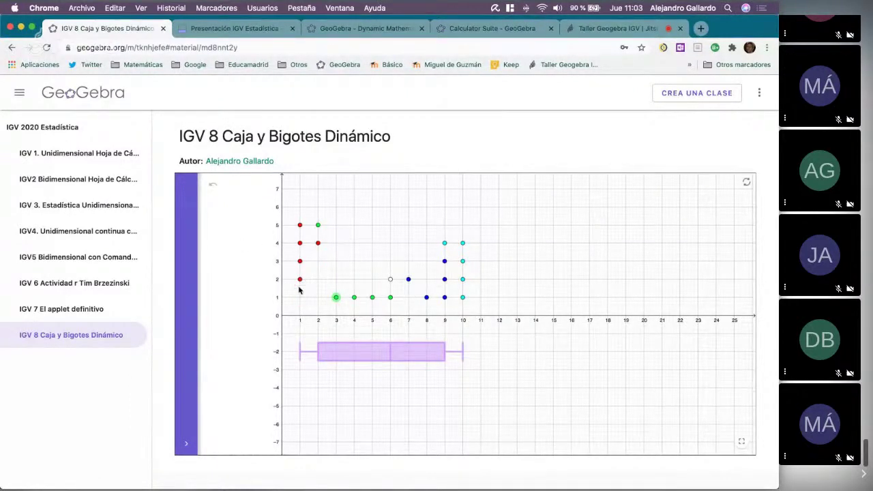
pyautogui.moveTo(300, 281); pyautogui.dragTo(300, 298)
pyautogui.moveTo(301, 263); pyautogui.dragTo(300, 280)
pyautogui.moveTo(300, 244)
pyautogui.mouseDown()
pyautogui.moveTo(300, 271)
pyautogui.moveTo(319, 245)
pyautogui.moveTo(332, 269)
pyautogui.moveTo(384, 272)
pyautogui.moveTo(369, 278)
pyautogui.mouseUp()
pyautogui.moveTo(300, 225); pyautogui.dragTo(334, 277)
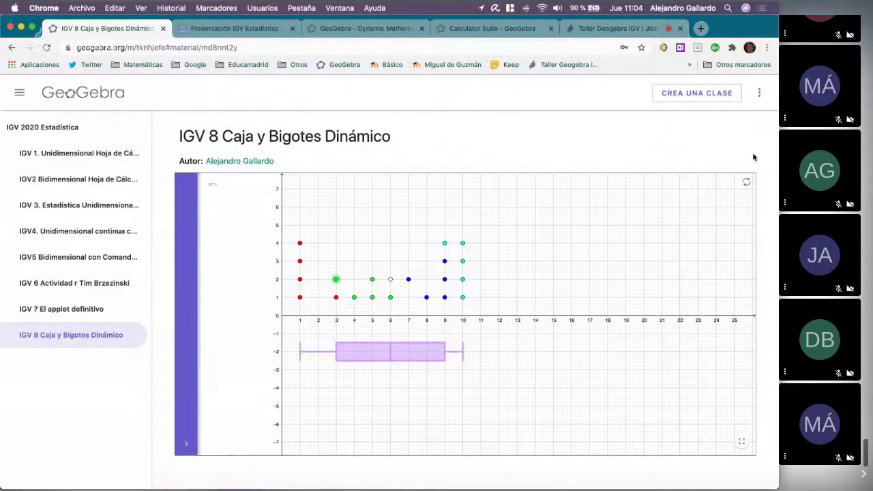
# Switch to the Jitsi meeting "Taller Geogebra IGV" and stop sharing the screen.
pyautogui.click(598, 31)
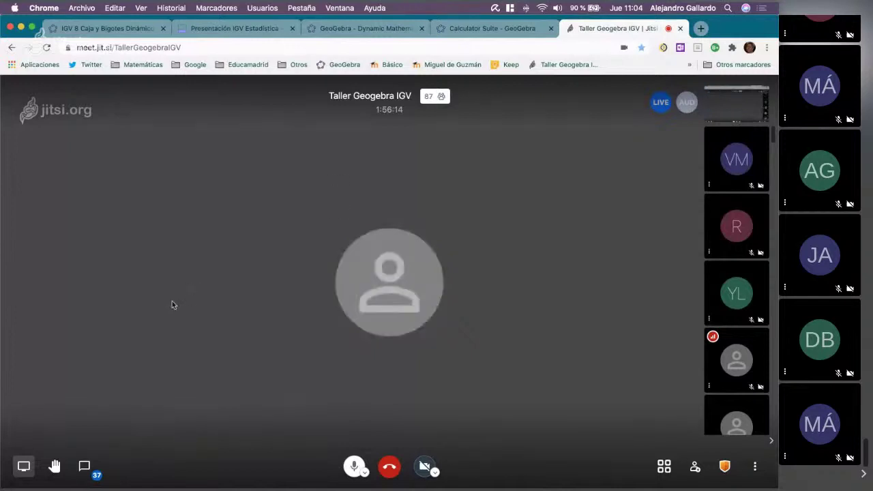
pyautogui.click(23, 468)
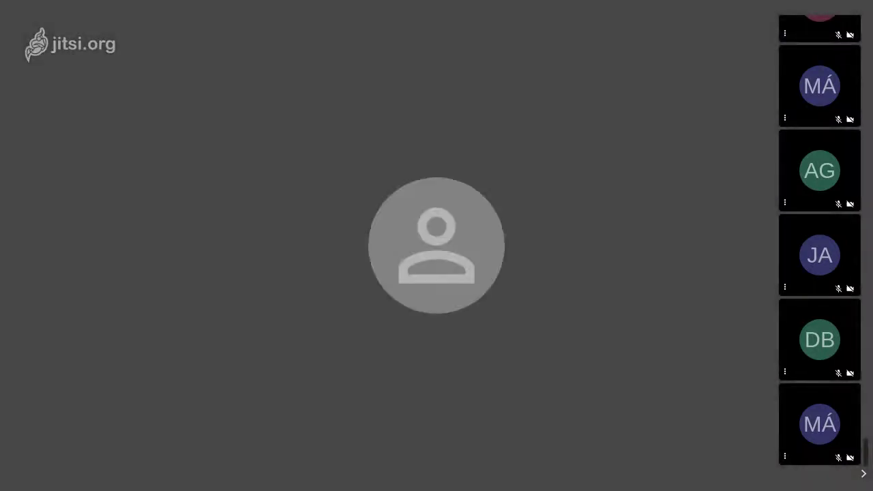